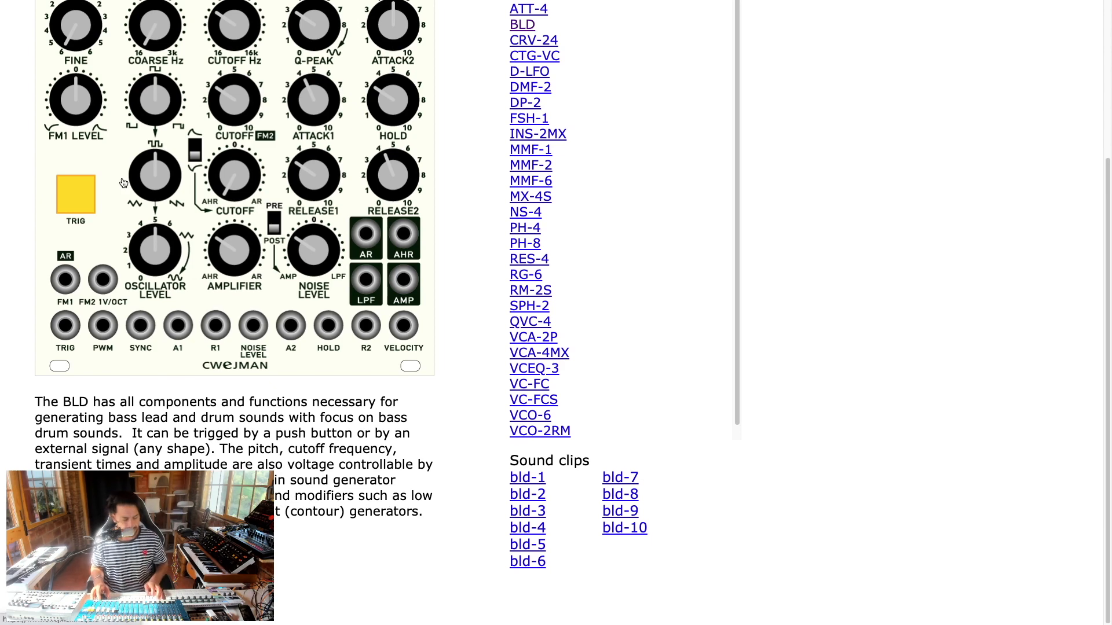
# Step: Leave the BLD page in Chrome and bring up VCV Rack with MIDI-CV and AUDIO-8
pyautogui.press('super+Tab')
pyautogui.press('super+Tab')
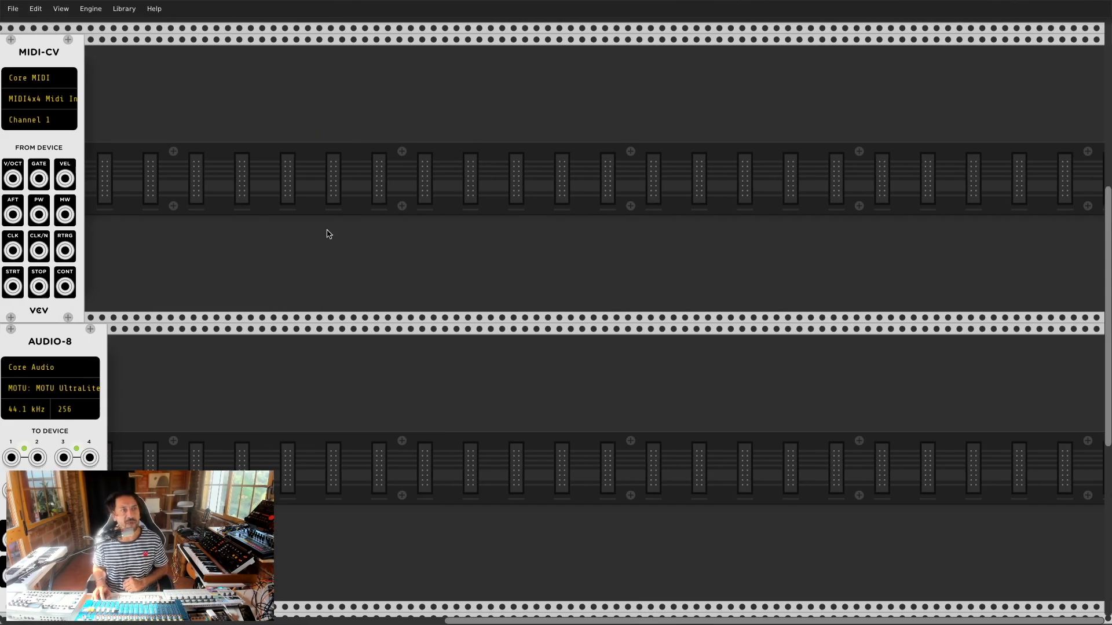
# Step: Add a Befaco evenVCO from the module browser and move it right in the rack
pyautogui.rightClick(139, 69)
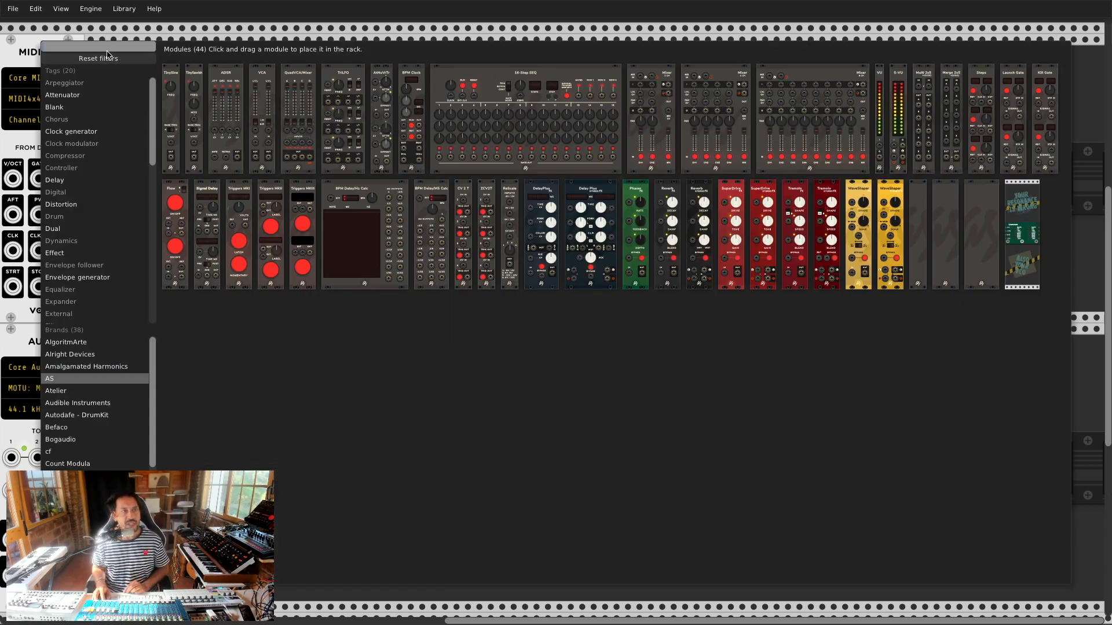
pyautogui.scroll(-1, 69, 378)
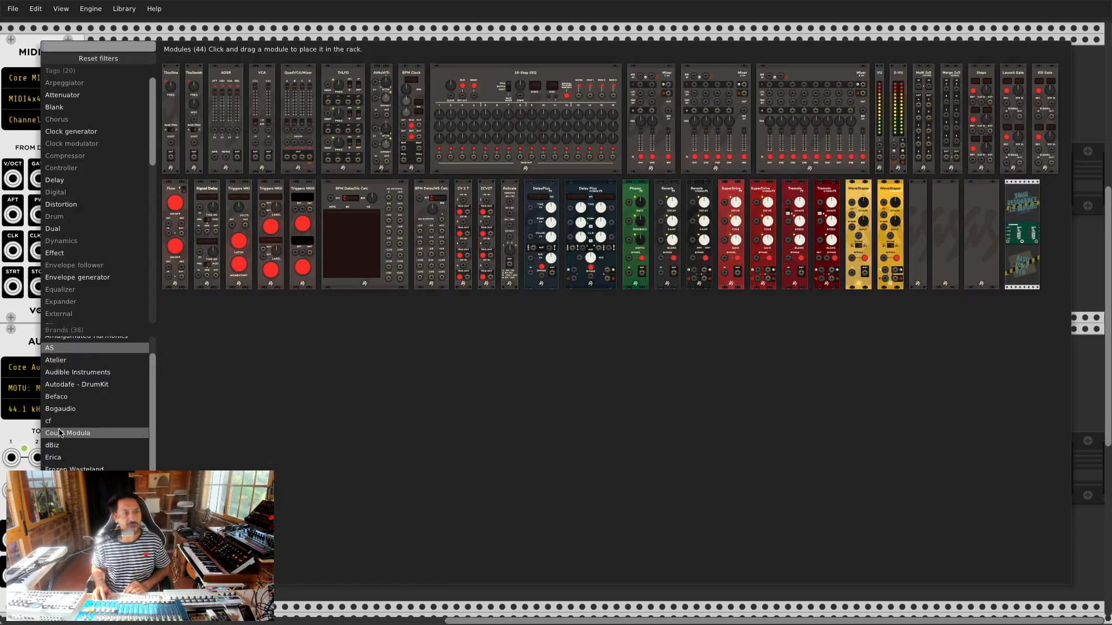
pyautogui.click(56, 397)
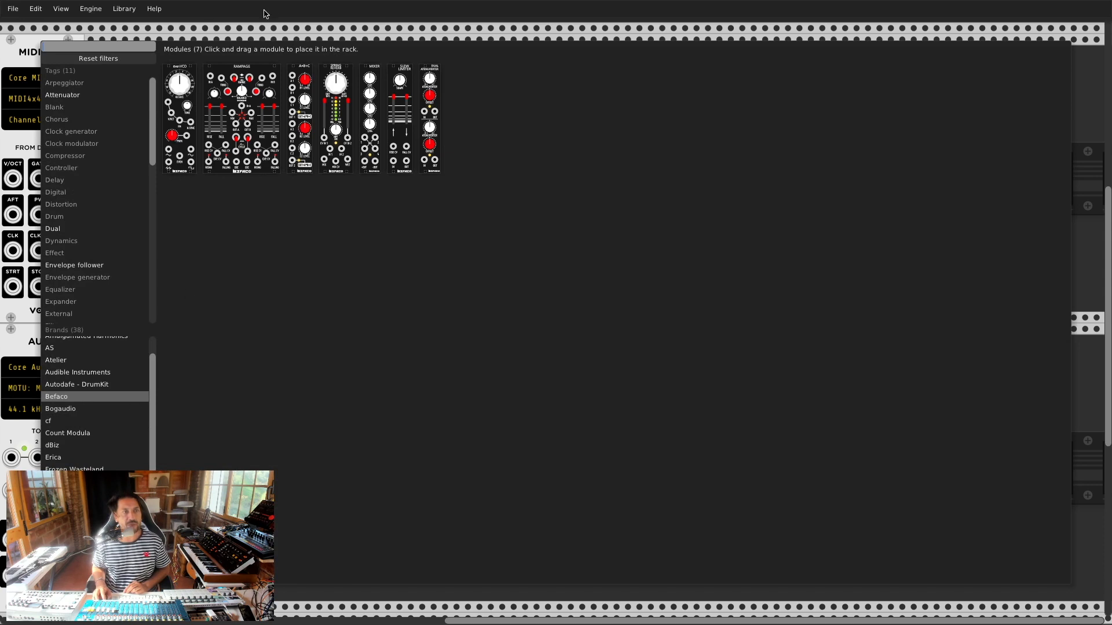
pyautogui.click(193, 85)
pyautogui.moveTo(197, 43); pyautogui.dragTo(356, 43)
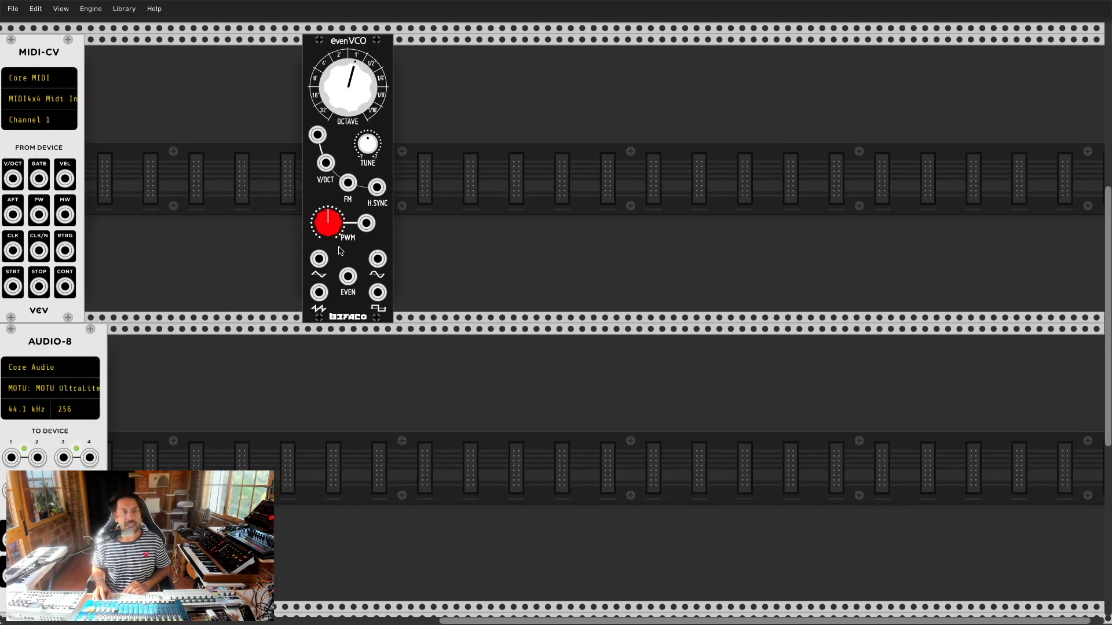
# Step: Try cables from the evenVCO's triangle, square and sine outputs, then slide it left
pyautogui.moveTo(319, 260); pyautogui.dragTo(288, 280)
pyautogui.moveTo(379, 295); pyautogui.dragTo(368, 299)
pyautogui.moveTo(379, 261); pyautogui.dragTo(400, 265)
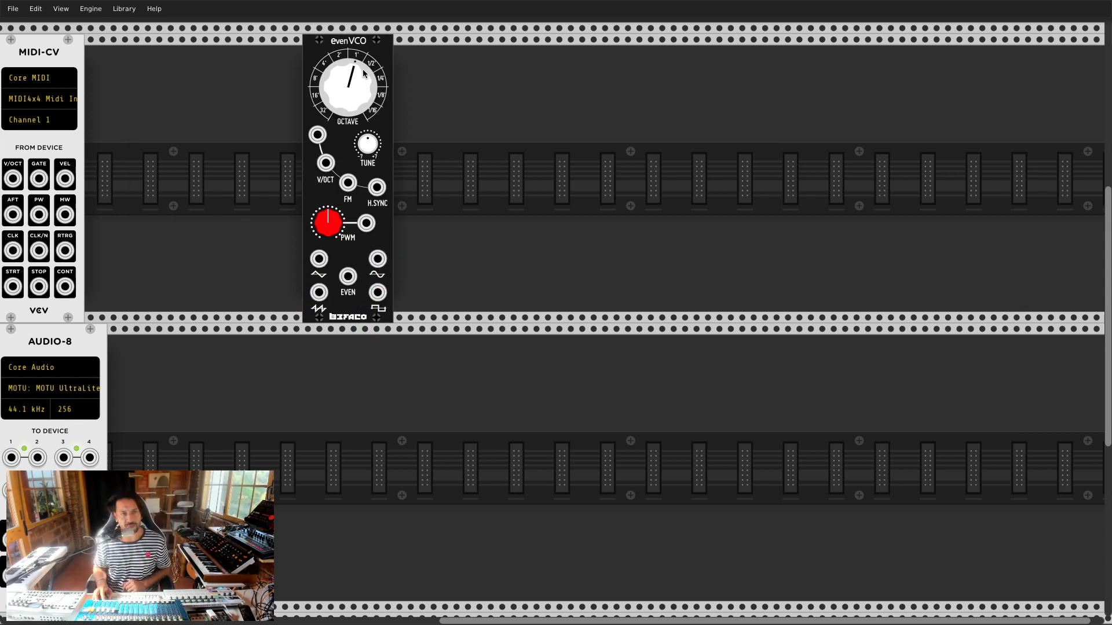
pyautogui.moveTo(365, 41); pyautogui.dragTo(297, 41)
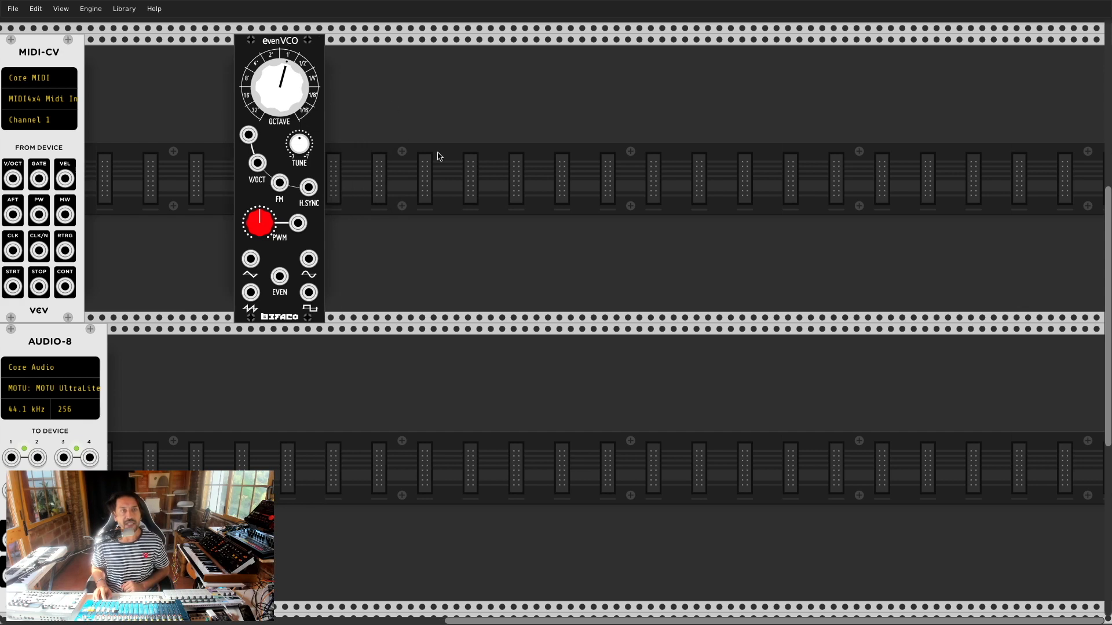
# Step: Search 'noise', add the Bogaudio NOISE module right of the evenVCO and test its white noise output
pyautogui.rightClick(439, 155)
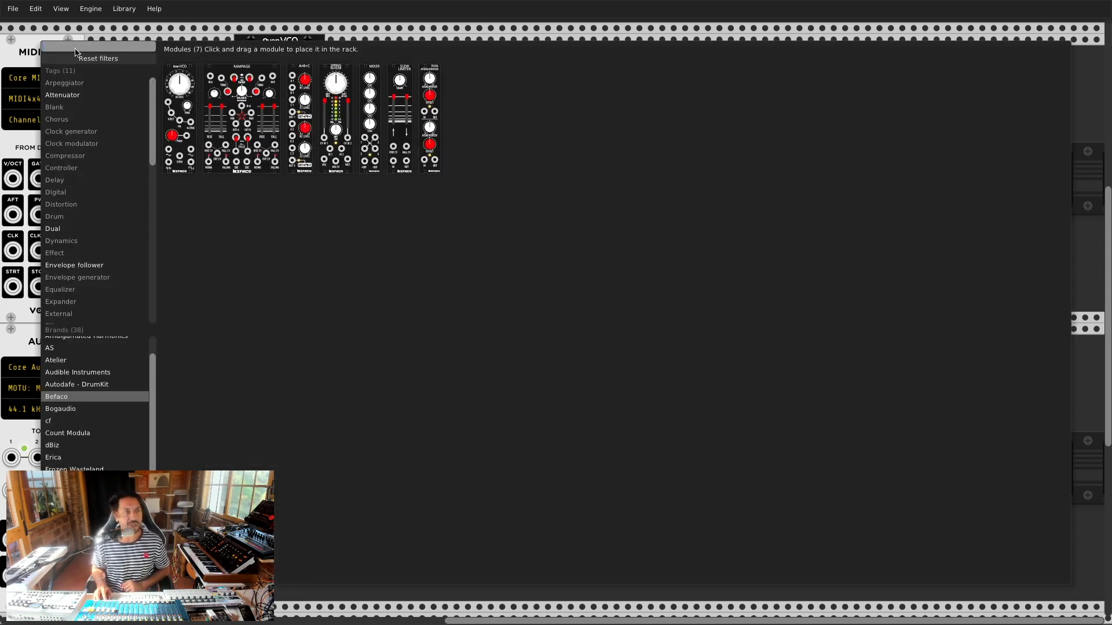
pyautogui.write('n')
pyautogui.write('o')
pyautogui.click(69, 396)
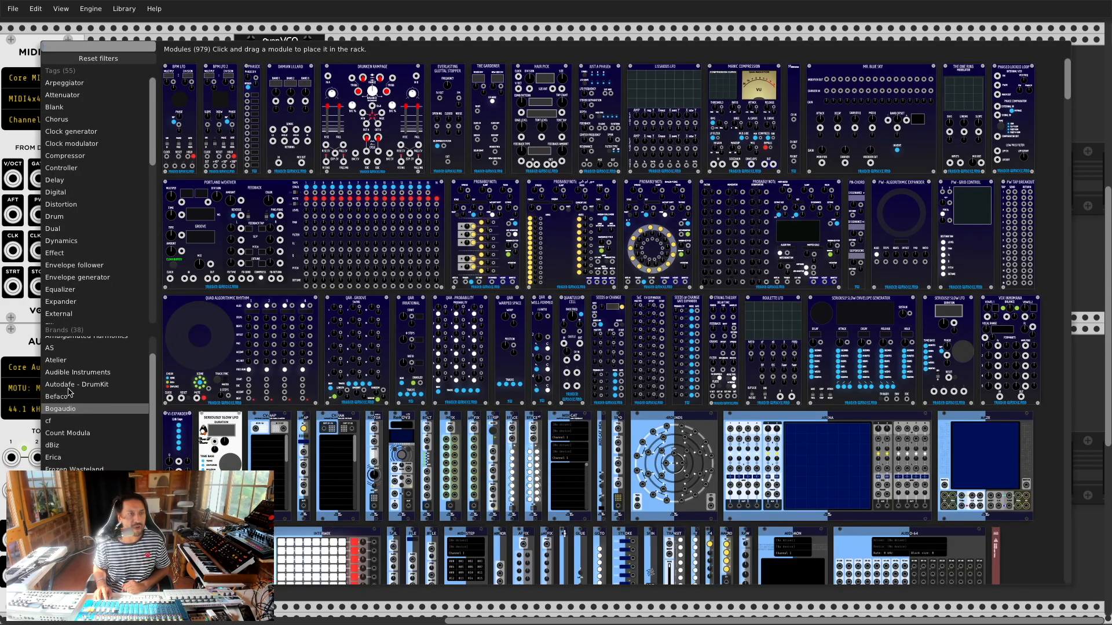
pyautogui.click(68, 409)
pyautogui.write('noise')
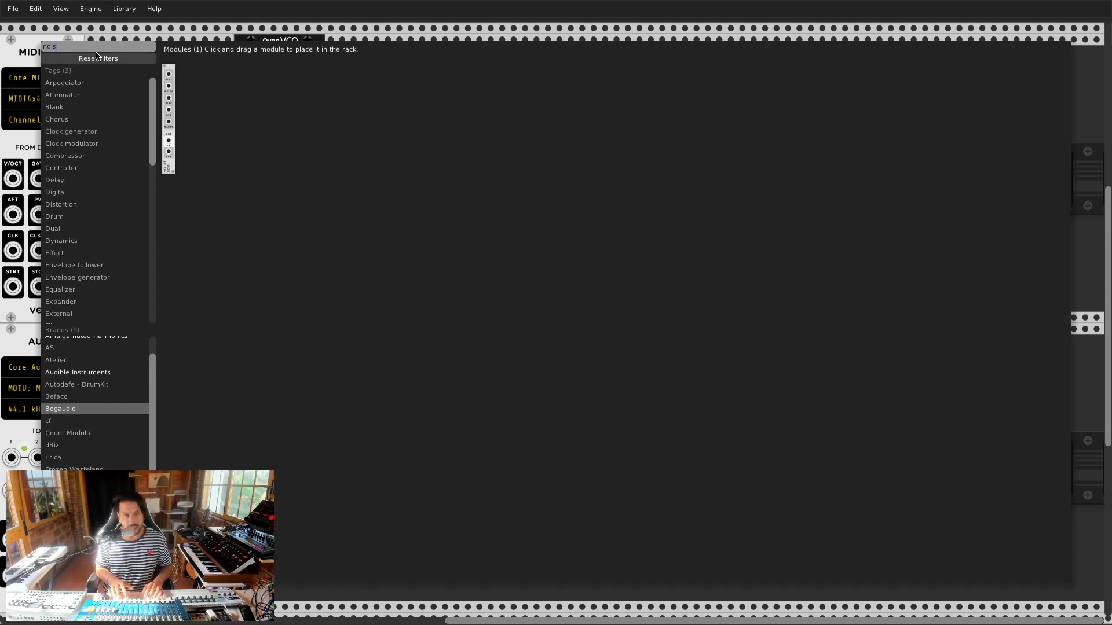
pyautogui.click(170, 67)
pyautogui.moveTo(163, 62); pyautogui.dragTo(481, 155)
pyautogui.moveTo(470, 106); pyautogui.dragTo(405, 104)
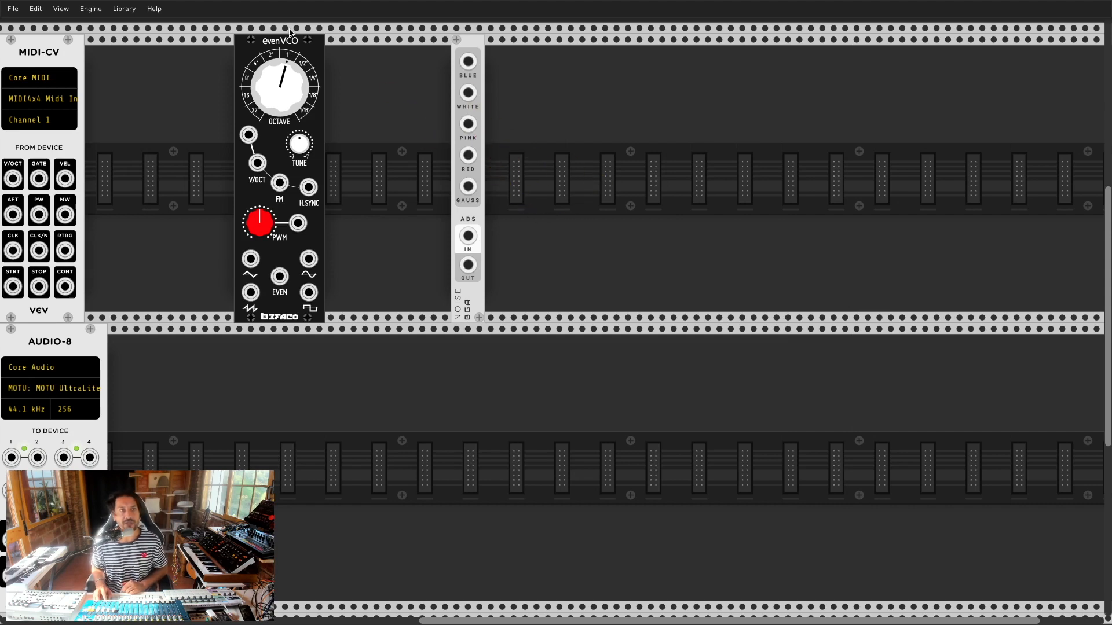
# Step: Add the AS Mixer 2ch to the lower row beside AUDIO-8 and move the evenVCO next to NOISE
pyautogui.rightClick(340, 382)
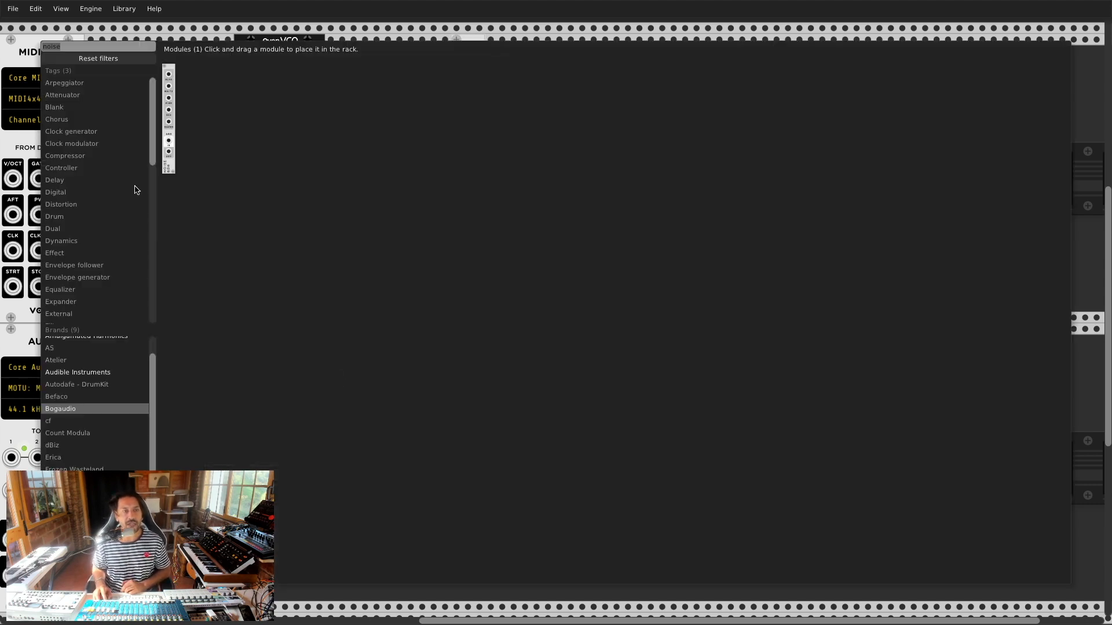
pyautogui.click(118, 60)
pyautogui.click(59, 347)
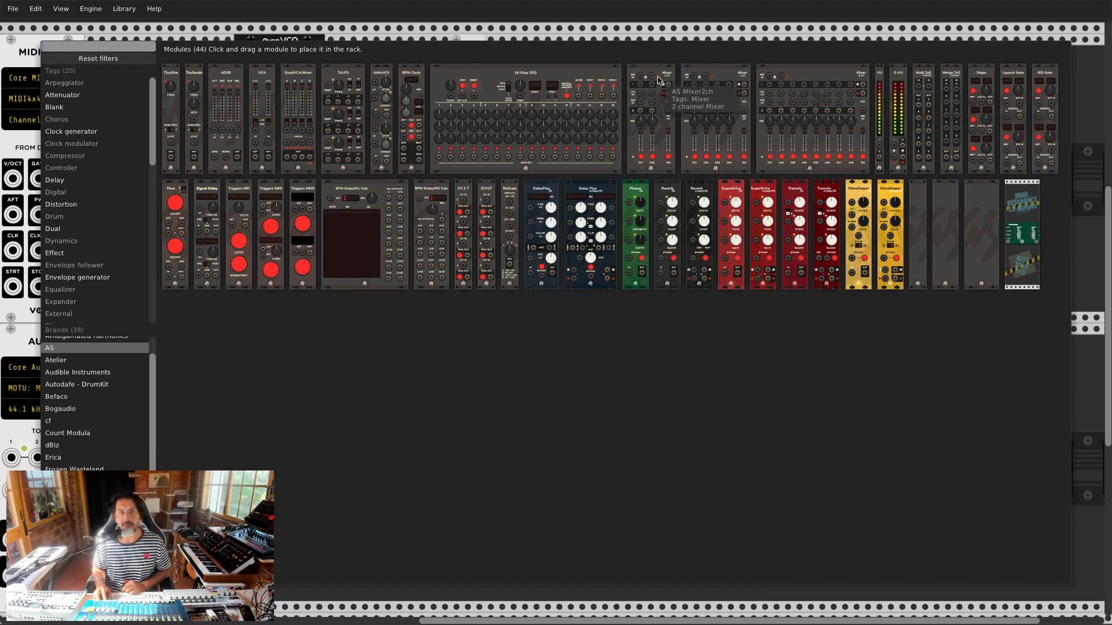
pyautogui.moveTo(659, 79); pyautogui.dragTo(659, 97)
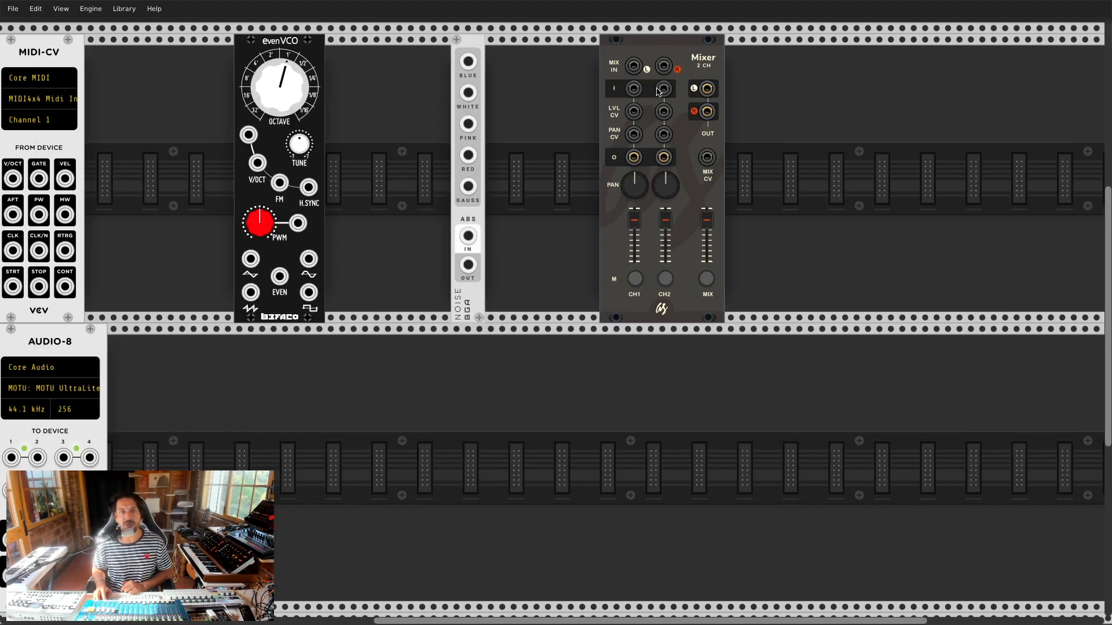
pyautogui.moveTo(677, 58); pyautogui.dragTo(312, 364)
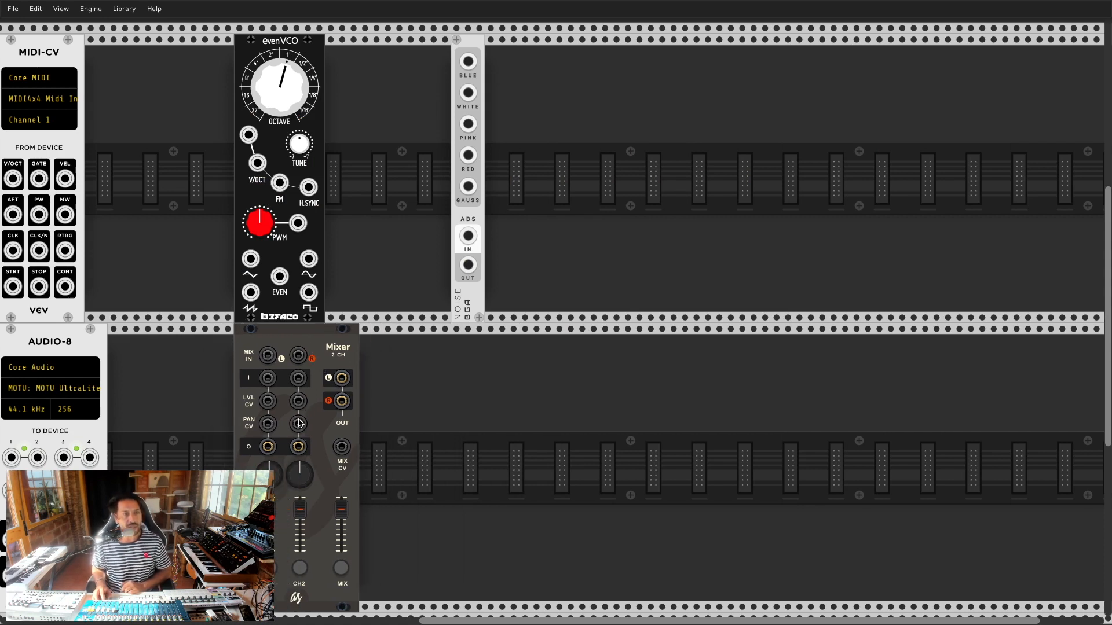
pyautogui.moveTo(288, 58); pyautogui.dragTo(415, 62)
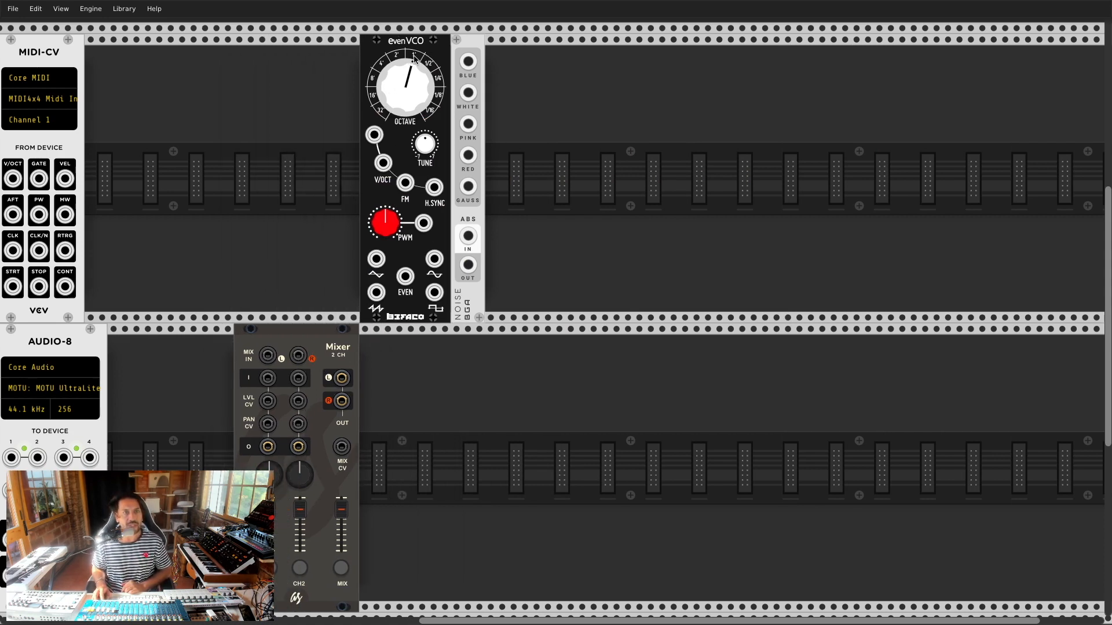
pyautogui.moveTo(316, 329); pyautogui.dragTo(237, 331)
pyautogui.press('super+Tab')
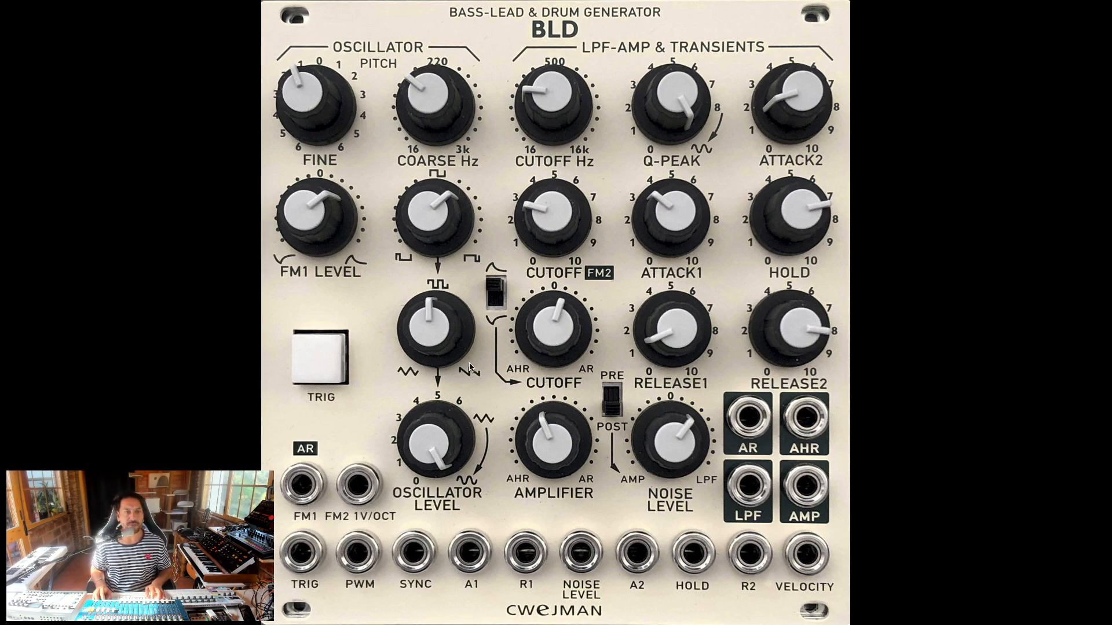
# Step: Return from Preview to VCV Rack and move the evenVCO left in the top row
pyautogui.press('super+Tab')
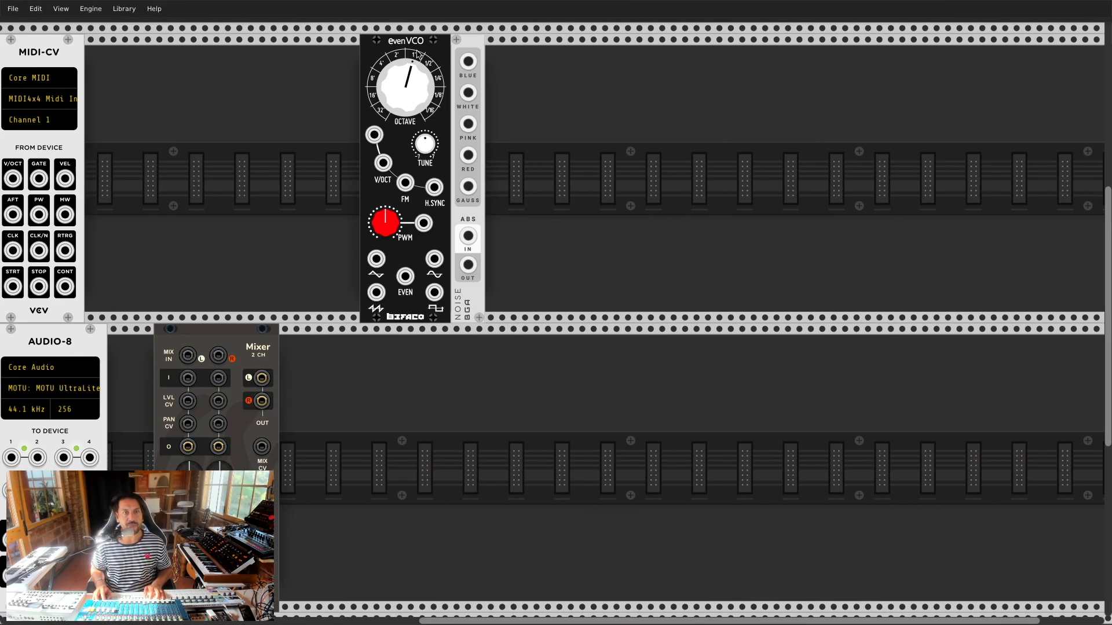
pyautogui.moveTo(417, 54); pyautogui.dragTo(284, 66)
pyautogui.moveTo(241, 265); pyautogui.dragTo(338, 288)
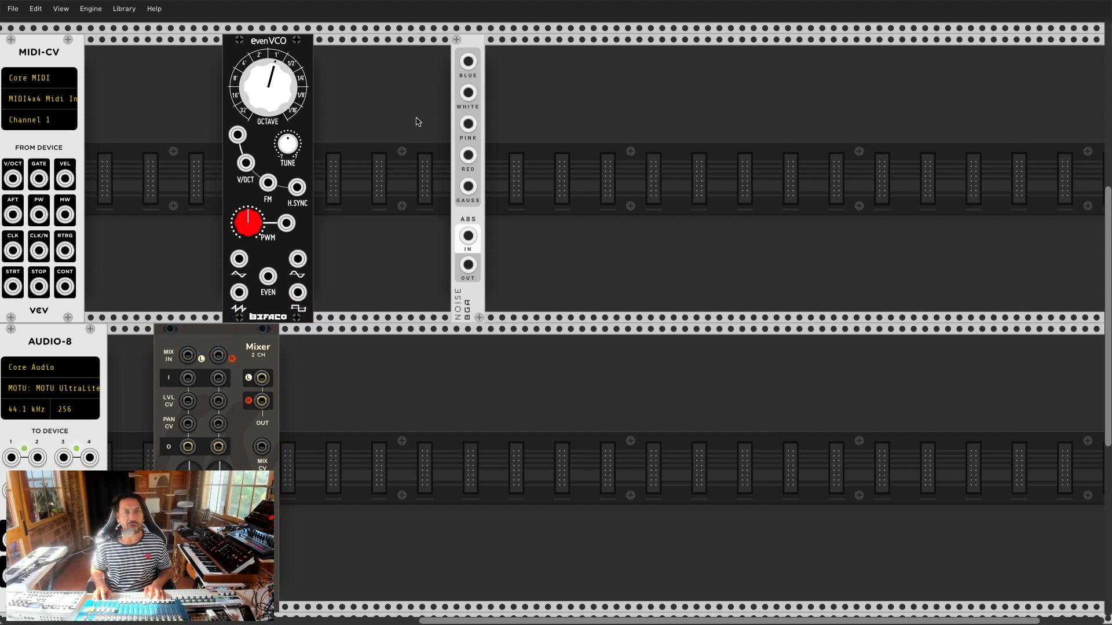
# Step: Move NOISE far right, add an Audible Instruments keyframer/mixer beside the evenVCO and sweep its FRAME
pyautogui.moveTo(476, 45); pyautogui.dragTo(818, 50)
pyautogui.rightClick(568, 109)
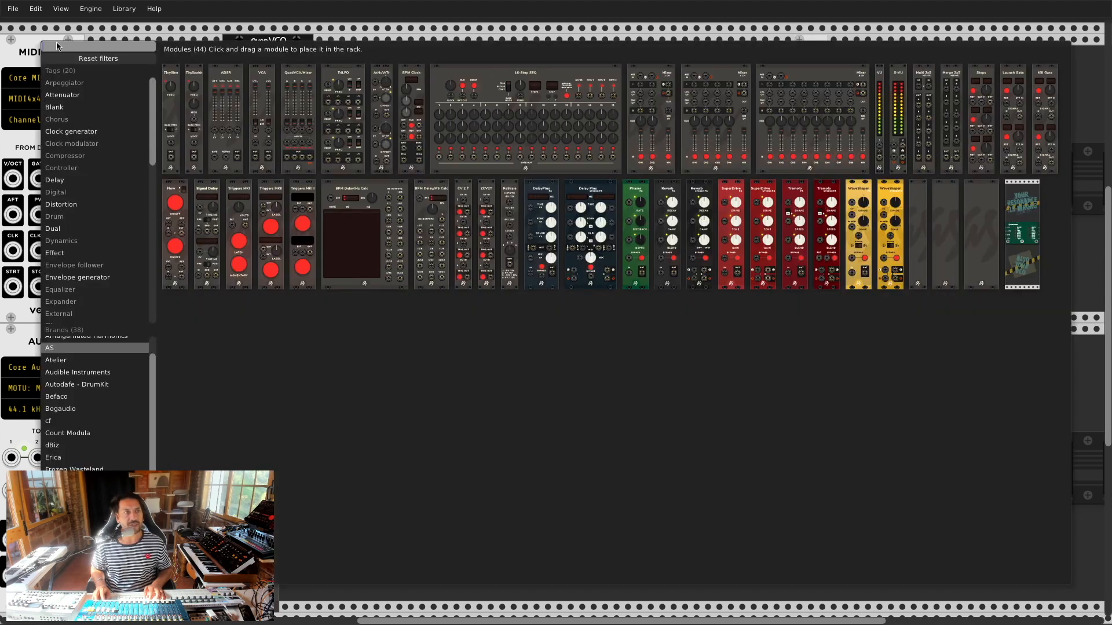
pyautogui.click(95, 58)
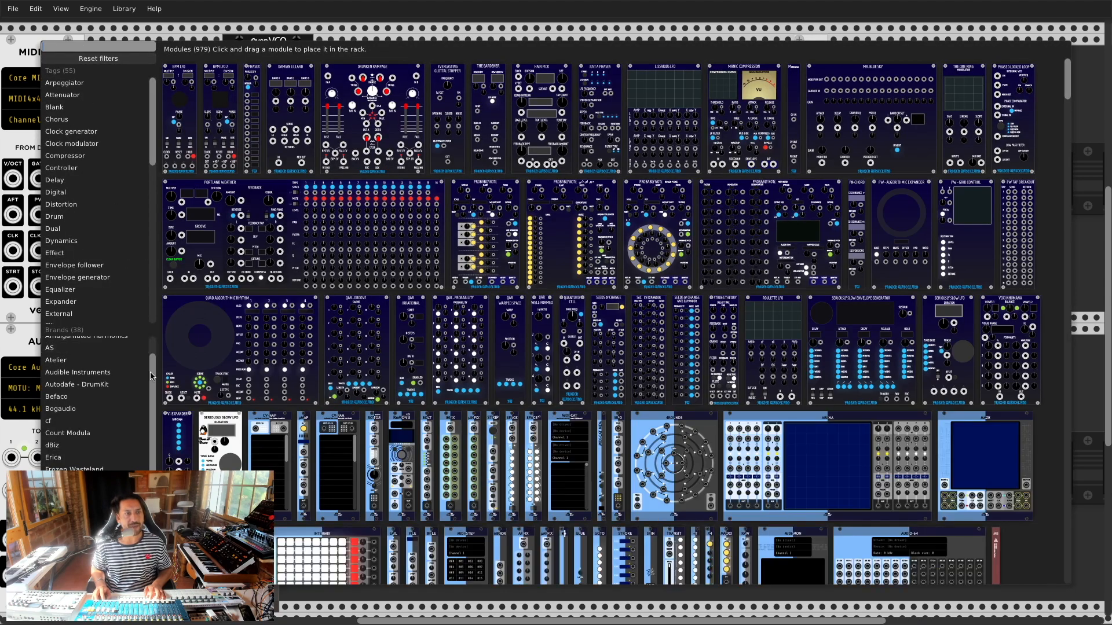
pyautogui.scroll(-1, 99, 387)
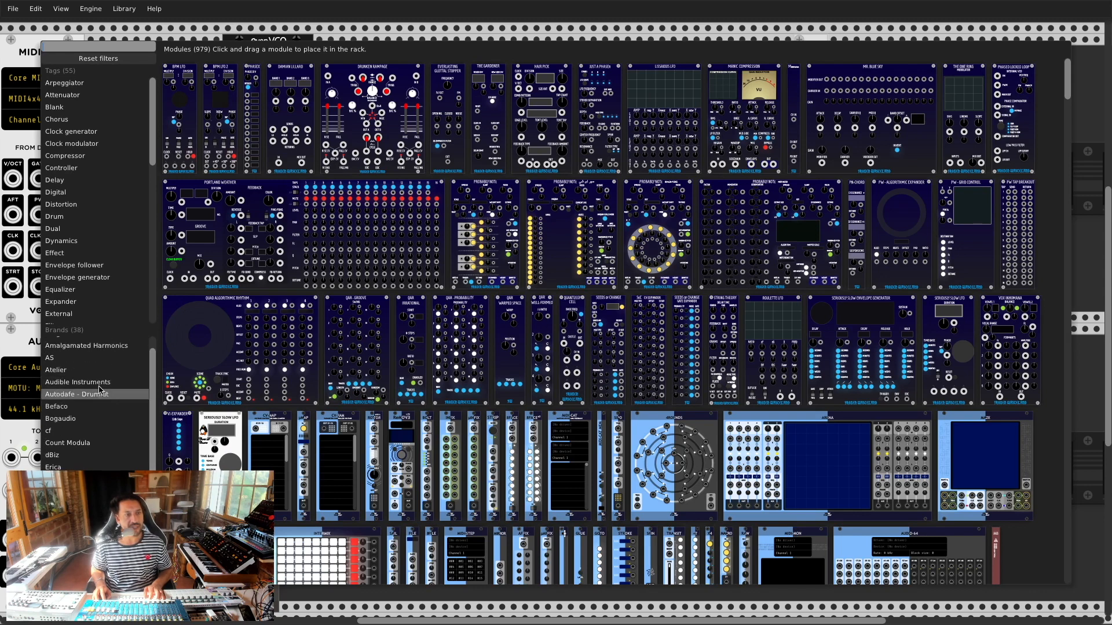
pyautogui.click(100, 385)
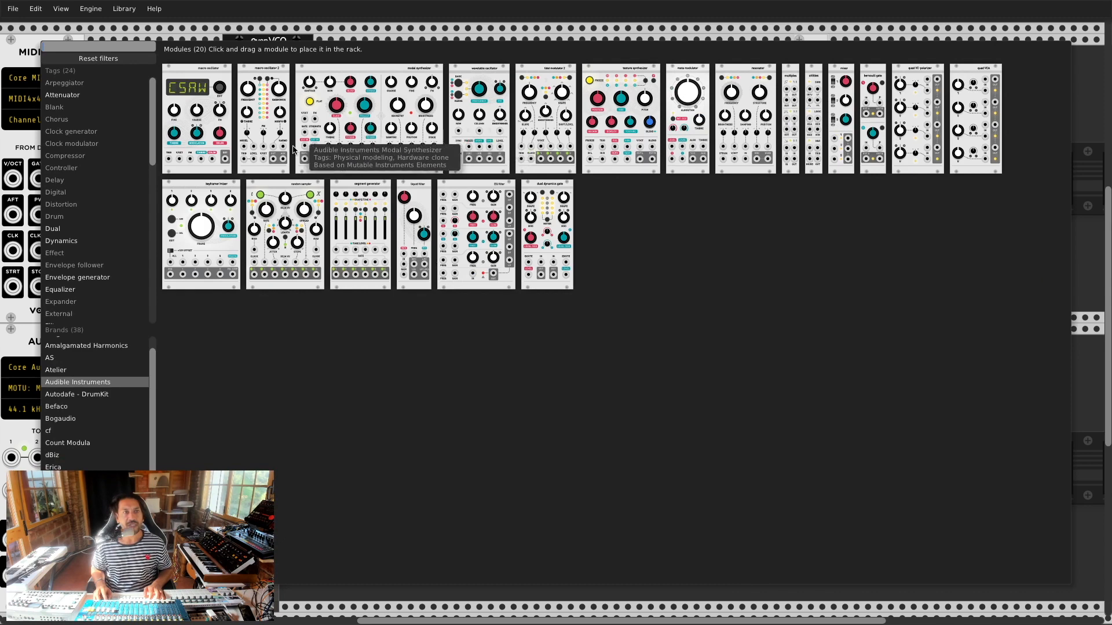
pyautogui.click(215, 194)
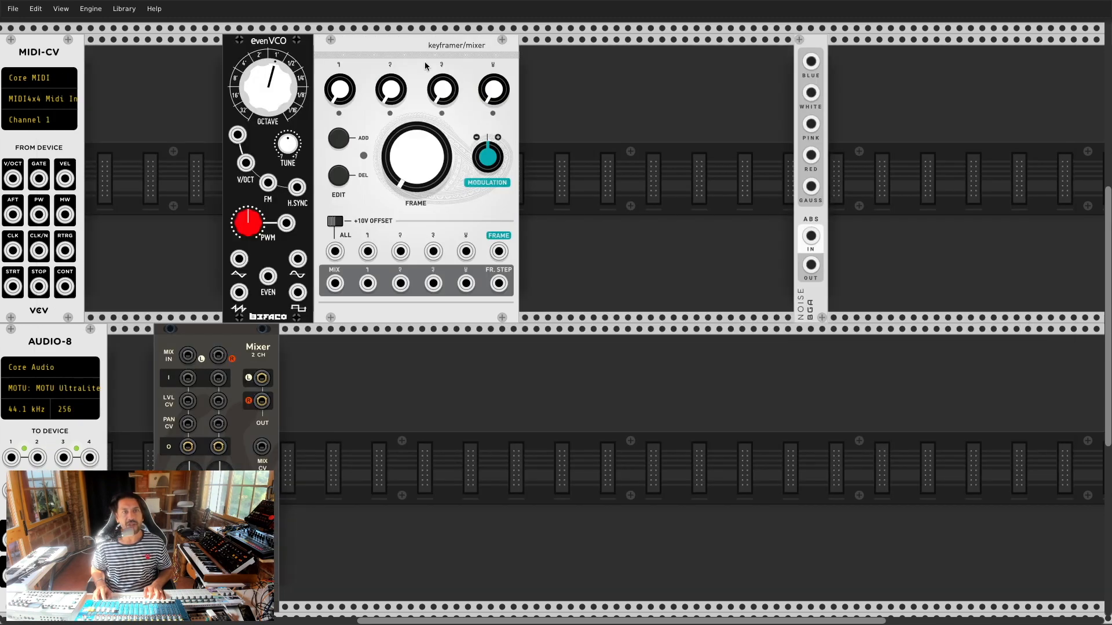
pyautogui.moveTo(413, 44)
pyautogui.mouseDown()
pyautogui.moveTo(449, 43)
pyautogui.moveTo(430, 50)
pyautogui.mouseUp()
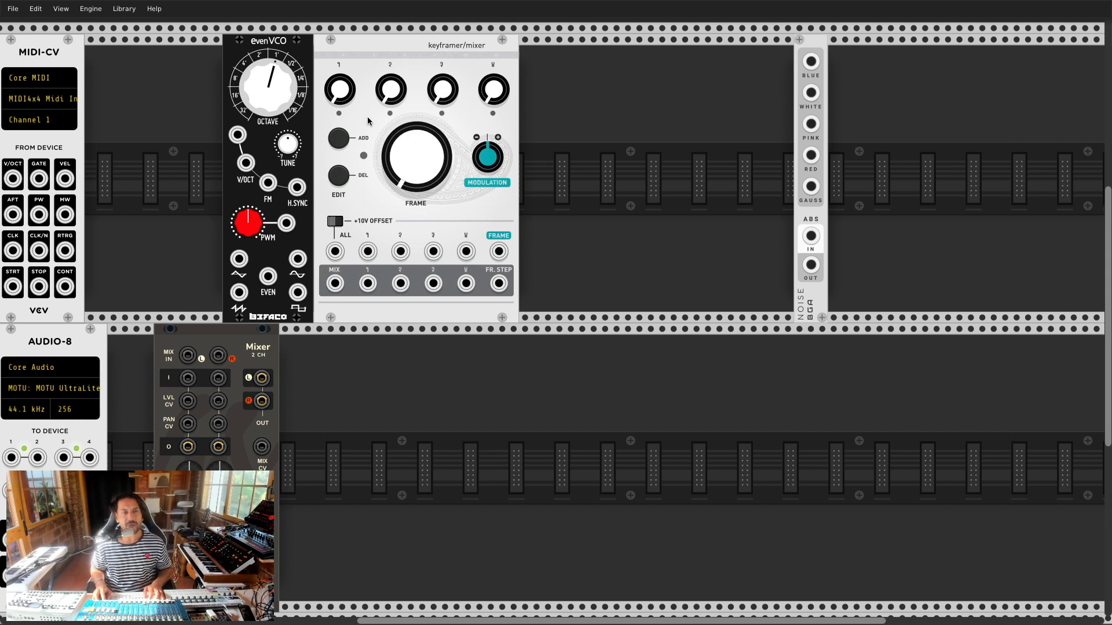
pyautogui.moveTo(417, 180)
pyautogui.mouseDown()
pyautogui.moveTo(410, 163)
pyautogui.moveTo(423, 174)
pyautogui.mouseUp()
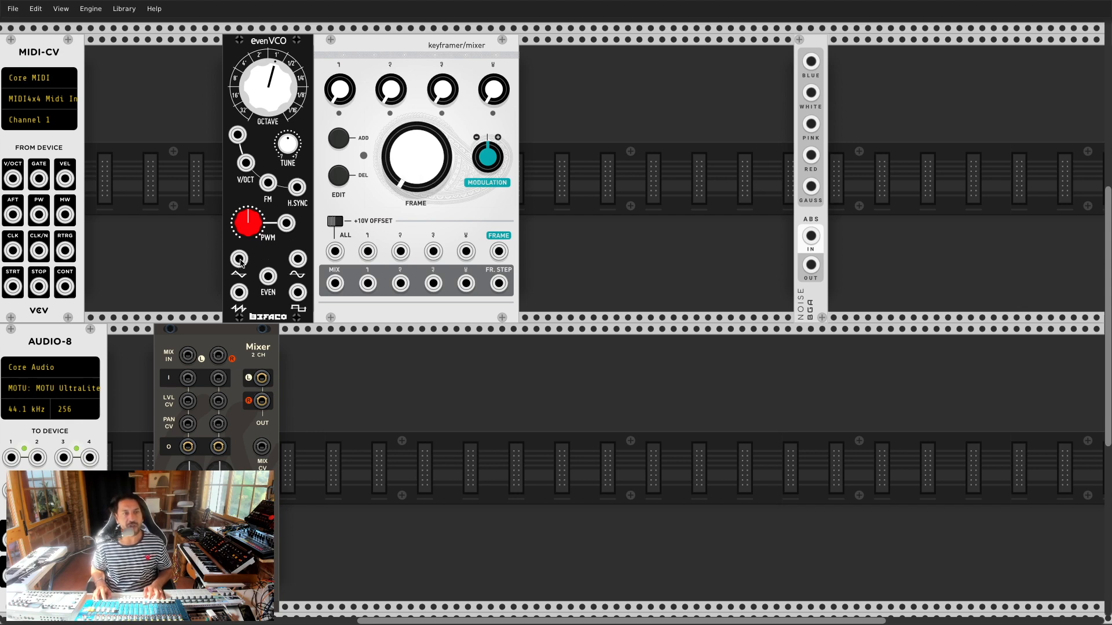
# Step: Patch the evenVCO triangle, square and saw outputs into keyframer/mixer inputs 1, 2 and 3
pyautogui.press('super+Tab')
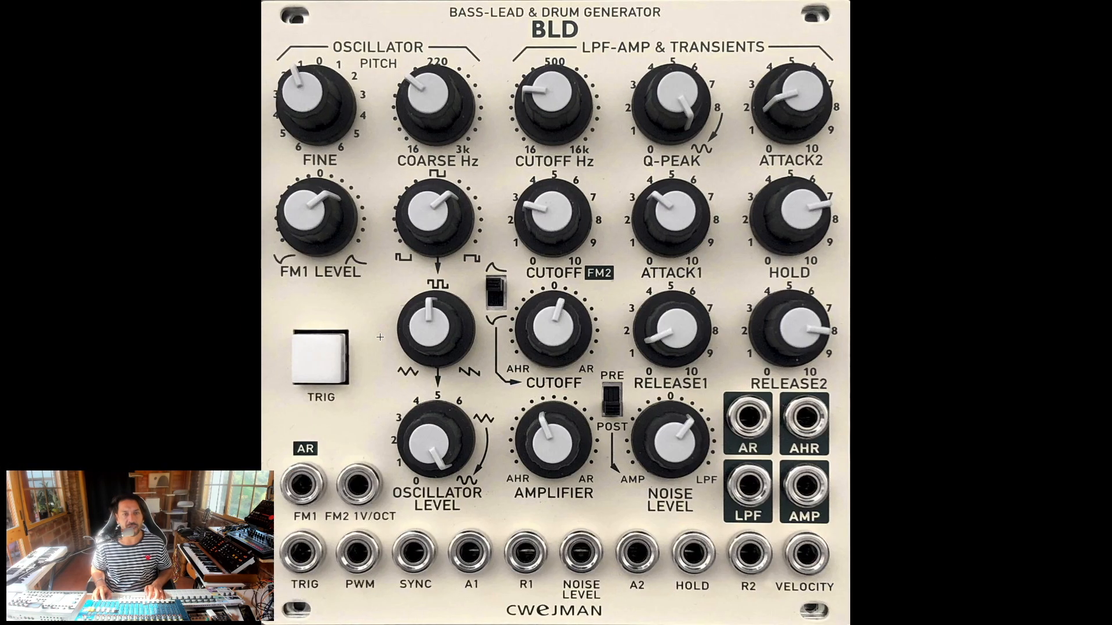
pyautogui.press('super+Tab')
pyautogui.moveTo(238, 259); pyautogui.dragTo(367, 251)
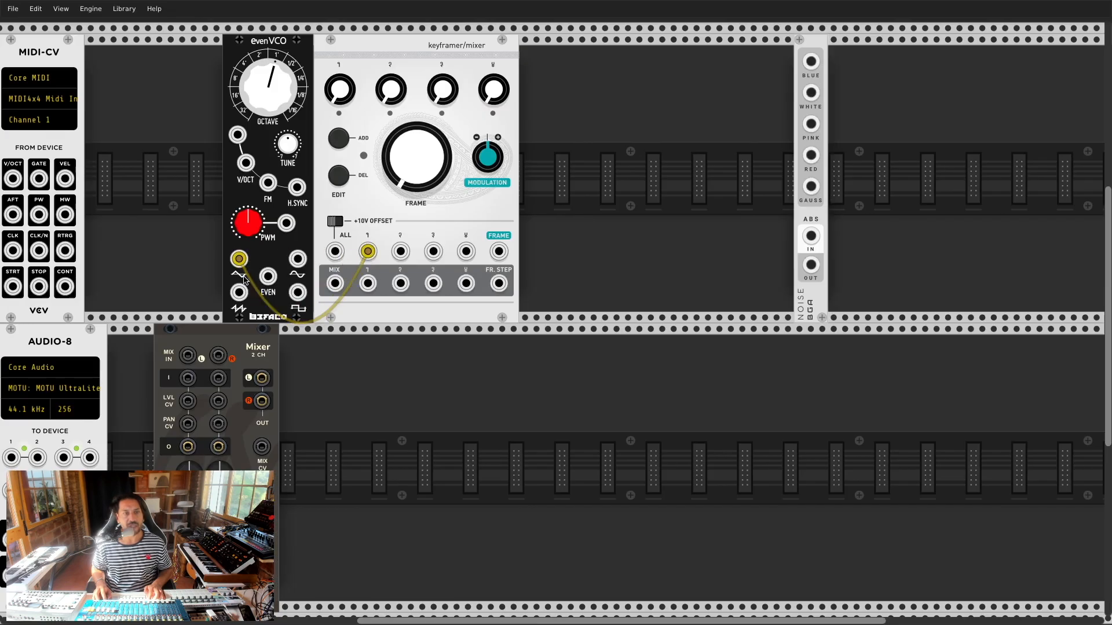
pyautogui.moveTo(298, 293); pyautogui.dragTo(400, 251)
pyautogui.moveTo(238, 293); pyautogui.dragTo(434, 252)
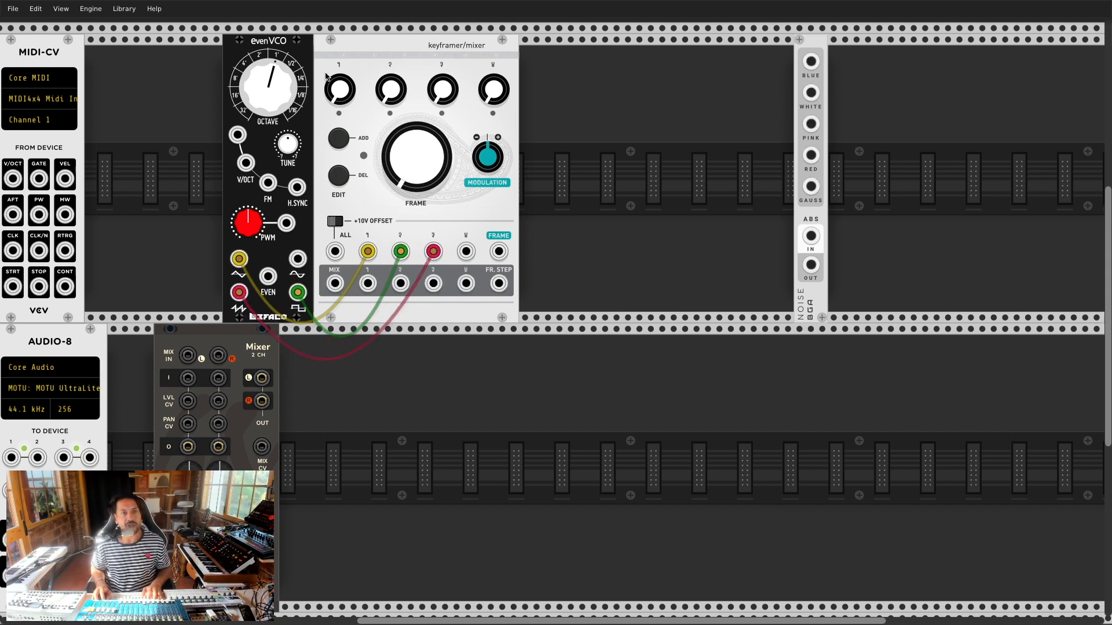
# Step: Store keyframes with channel 1 down and channel 3 up, then patch MIX into Mixer channel 1
pyautogui.click(337, 139)
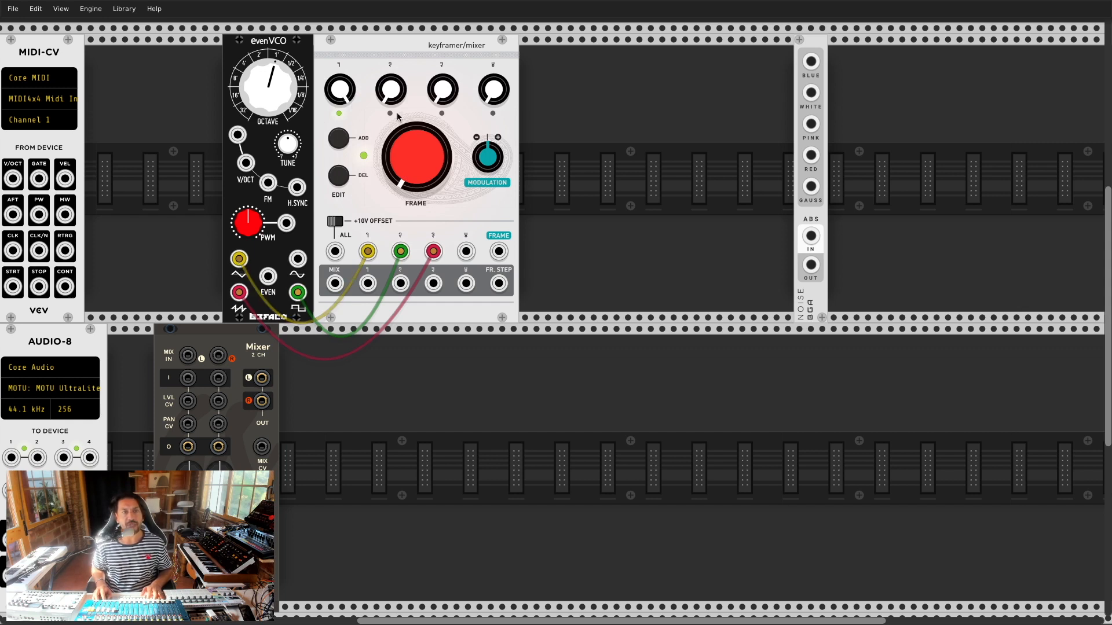
pyautogui.moveTo(417, 170); pyautogui.dragTo(417, 125)
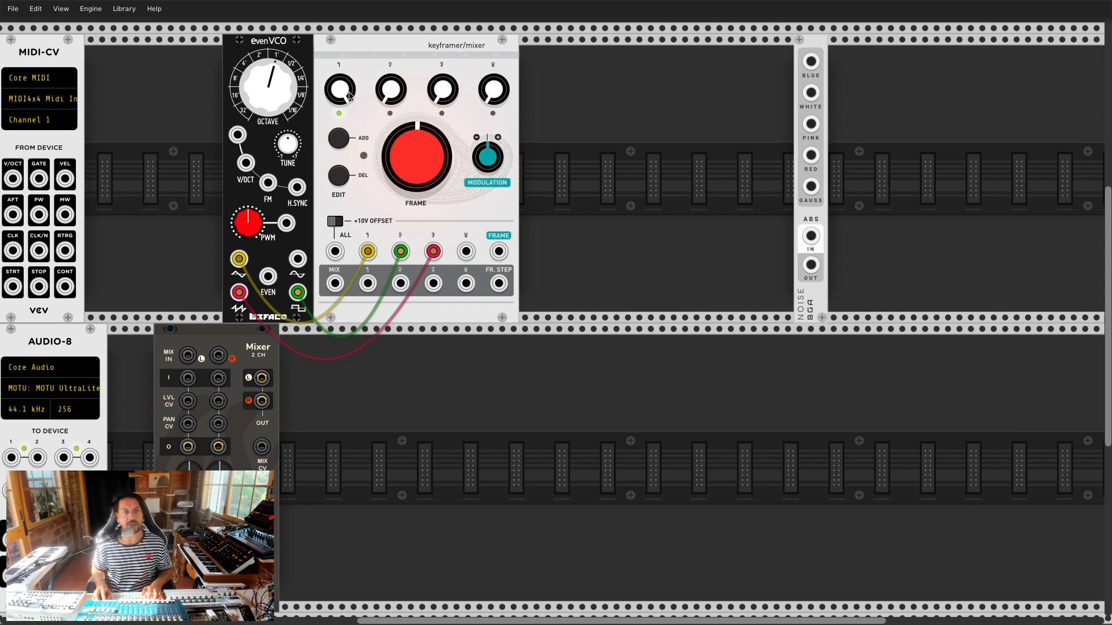
pyautogui.click(341, 141)
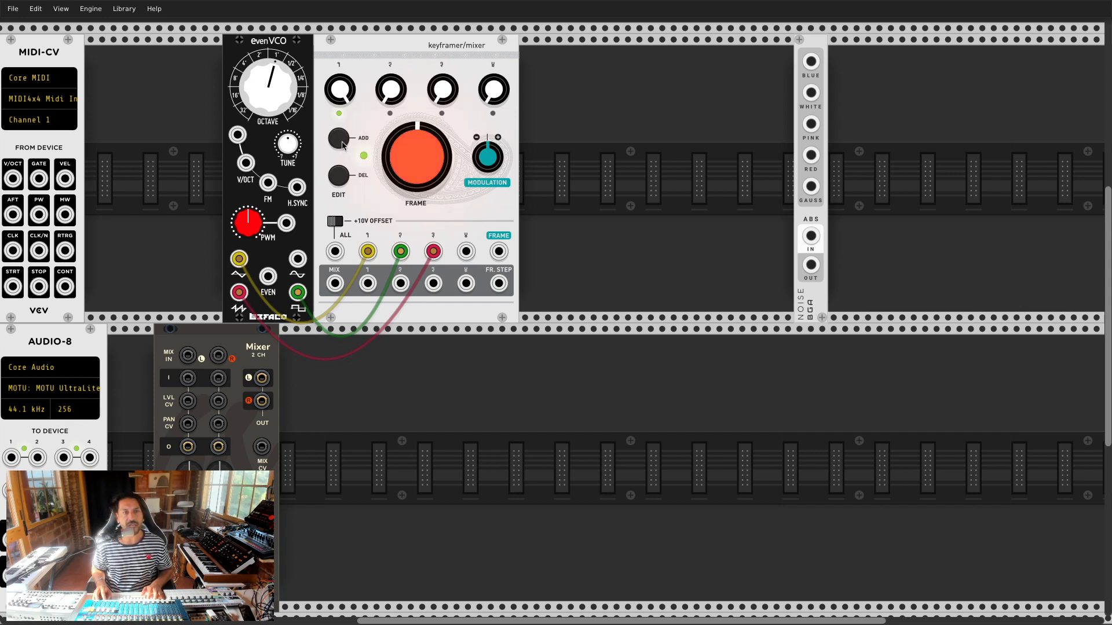
pyautogui.moveTo(340, 95); pyautogui.dragTo(340, 168)
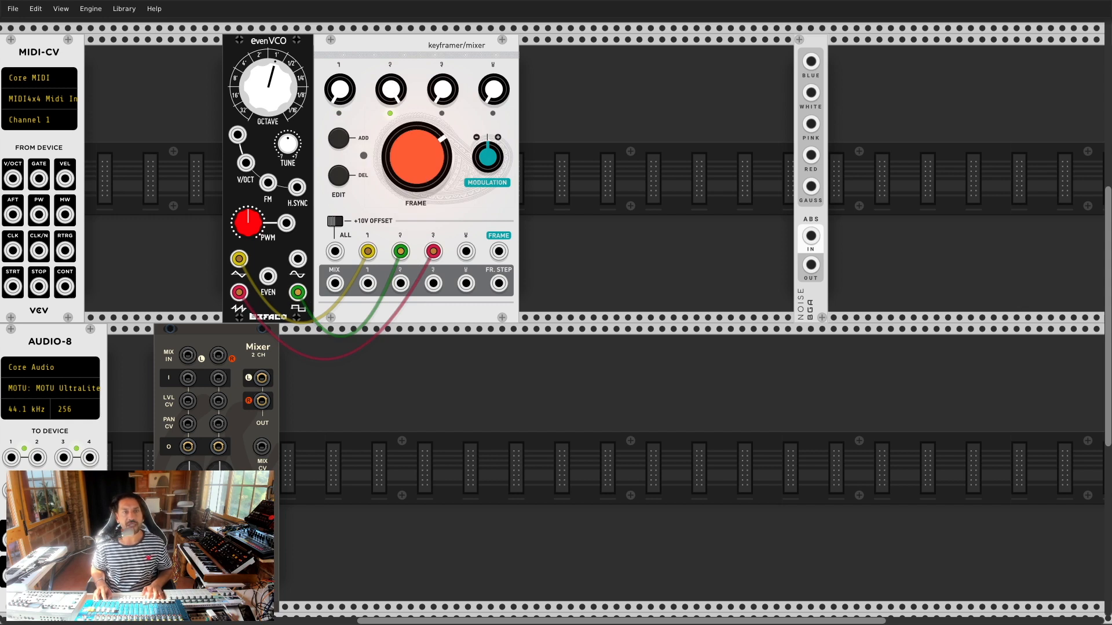
pyautogui.click(341, 142)
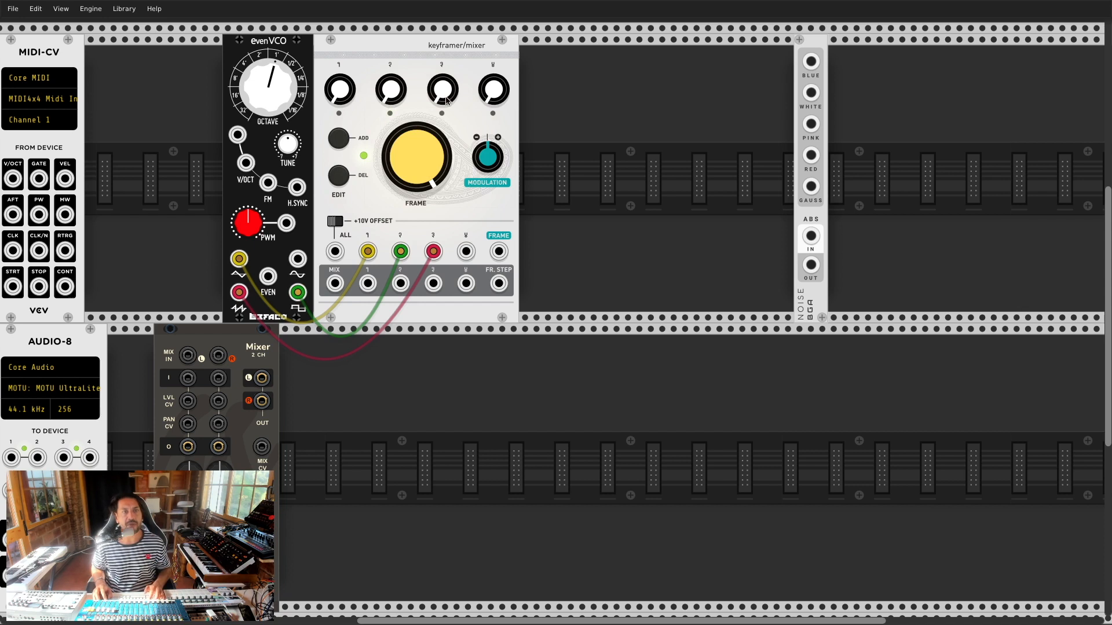
pyautogui.moveTo(445, 96); pyautogui.dragTo(445, 82)
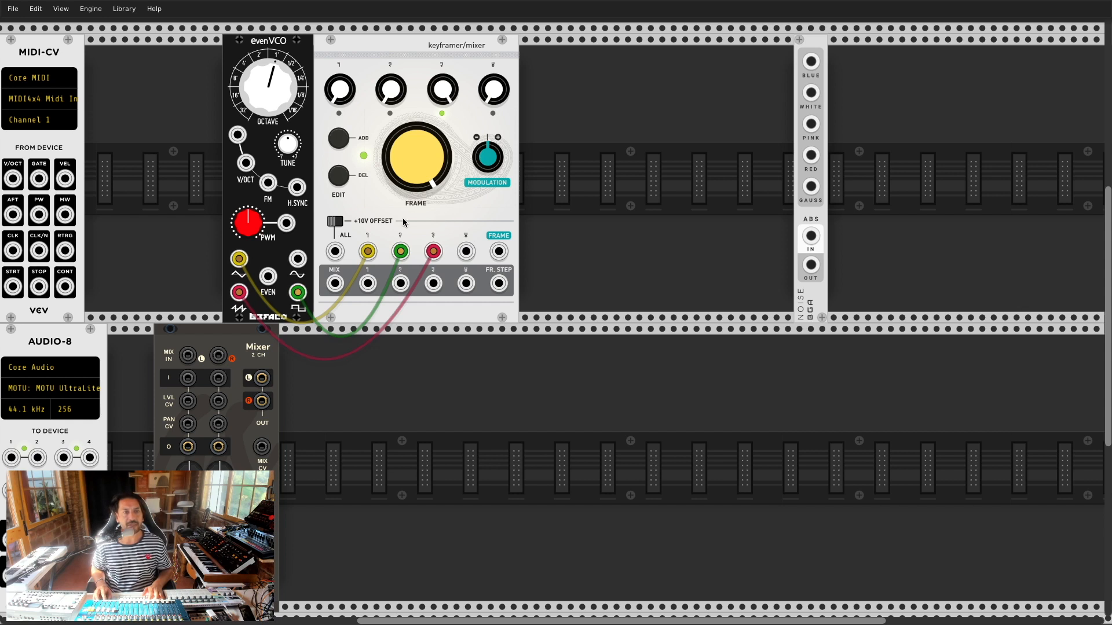
pyautogui.moveTo(335, 283); pyautogui.dragTo(187, 381)
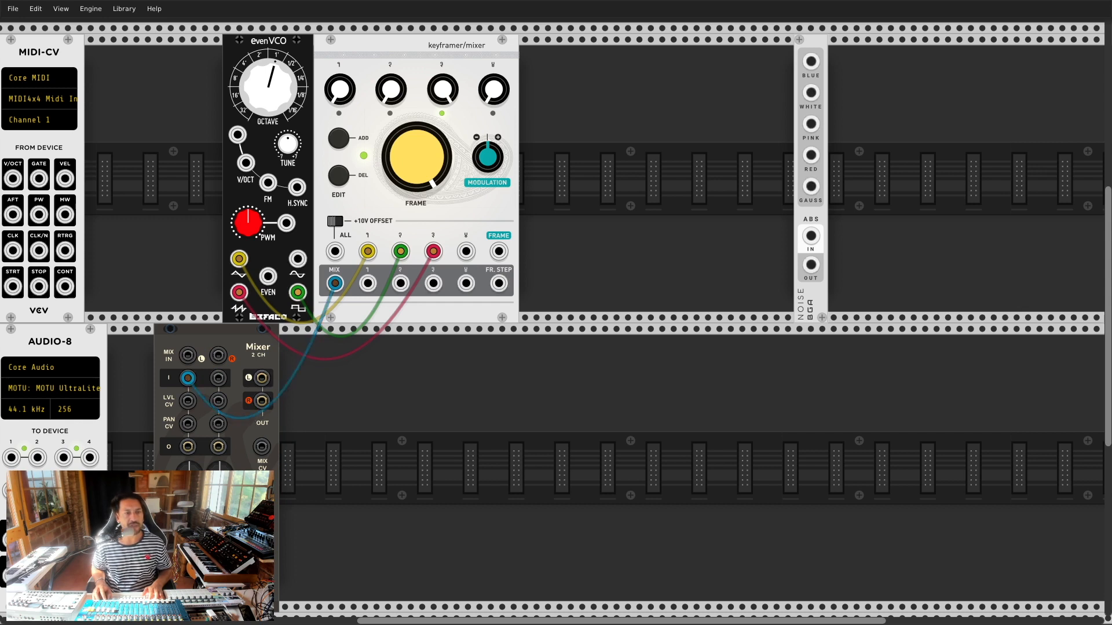
# Step: Patch the Mixer outputs to AUDIO-8, lower the evenVCO octave and morph FRAME through the keyframes
pyautogui.moveTo(260, 374); pyautogui.dragTo(256, 409)
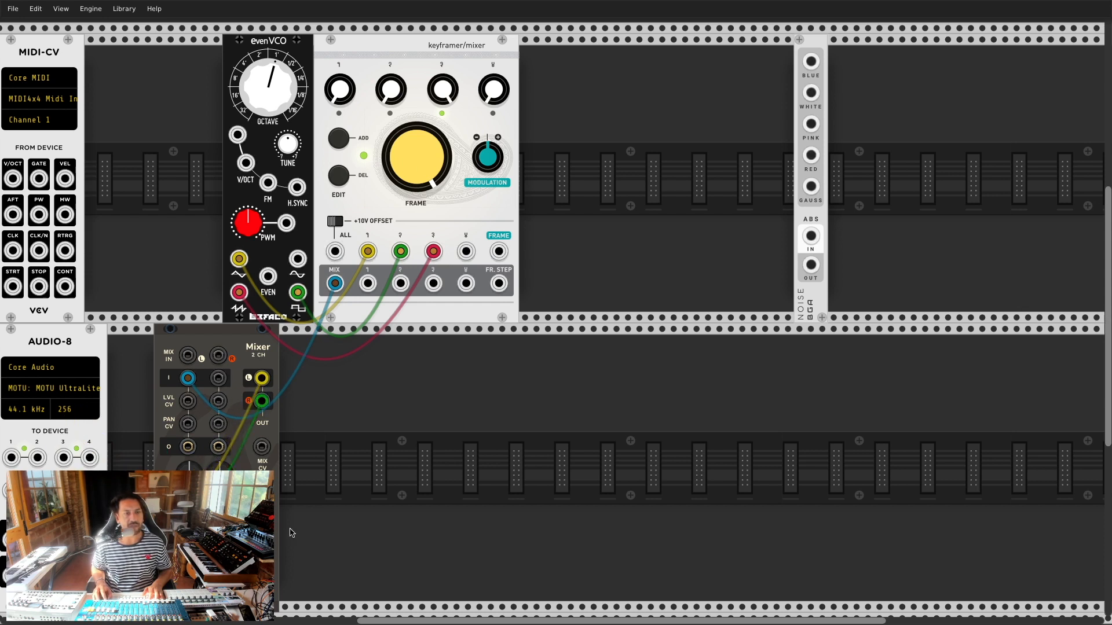
pyautogui.moveTo(427, 184); pyautogui.dragTo(408, 196)
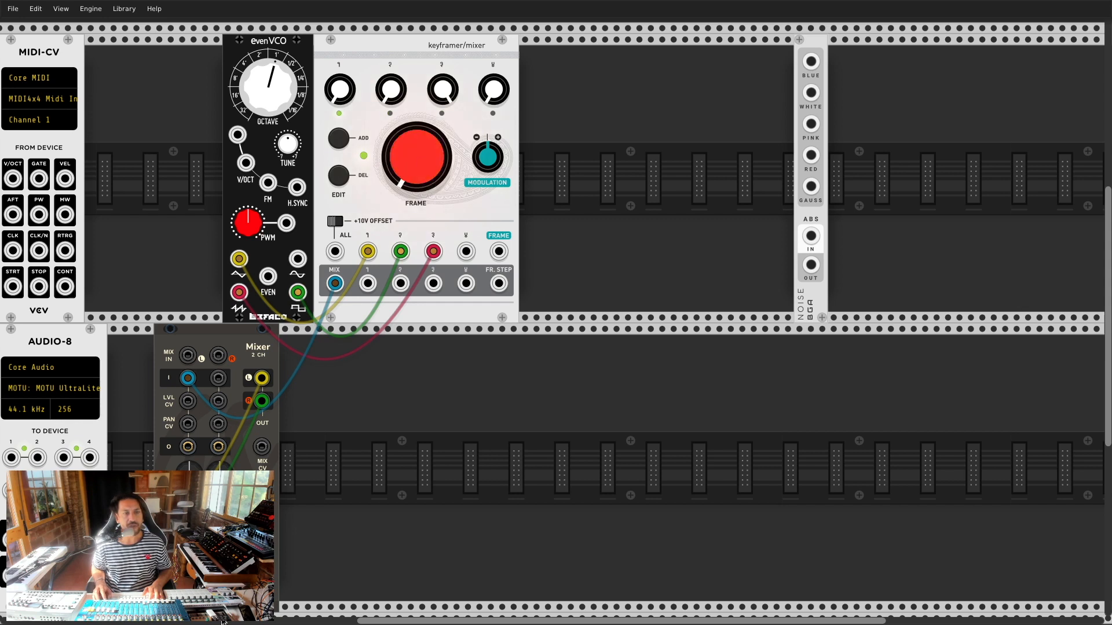
pyautogui.moveTo(283, 65); pyautogui.dragTo(283, 102)
pyautogui.moveTo(413, 164); pyautogui.dragTo(413, 121)
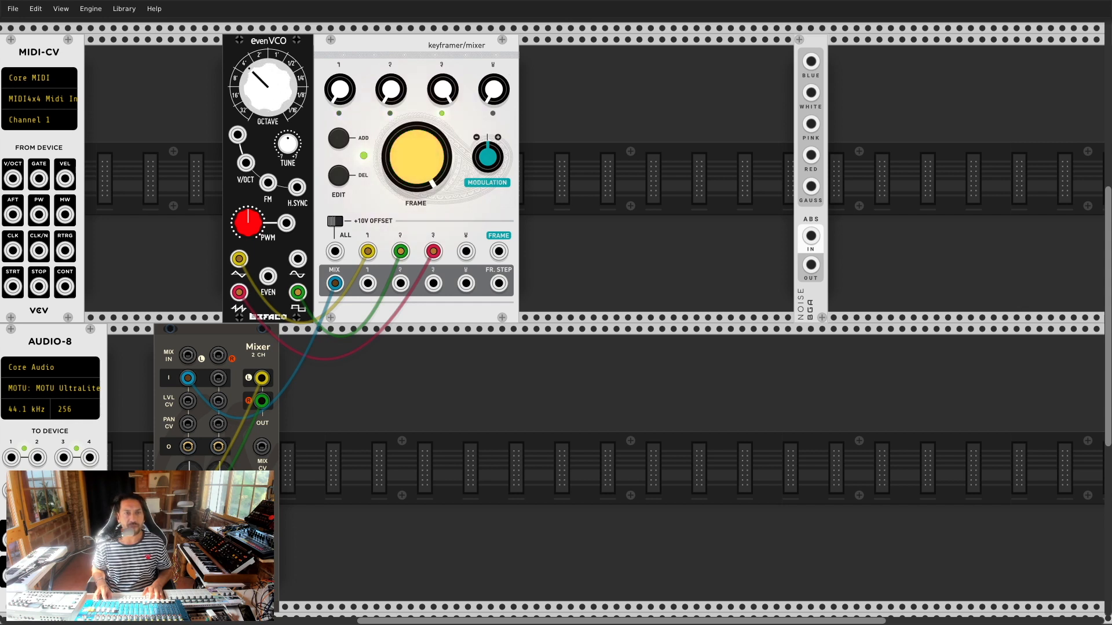
pyautogui.moveTo(421, 161); pyautogui.dragTo(422, 197)
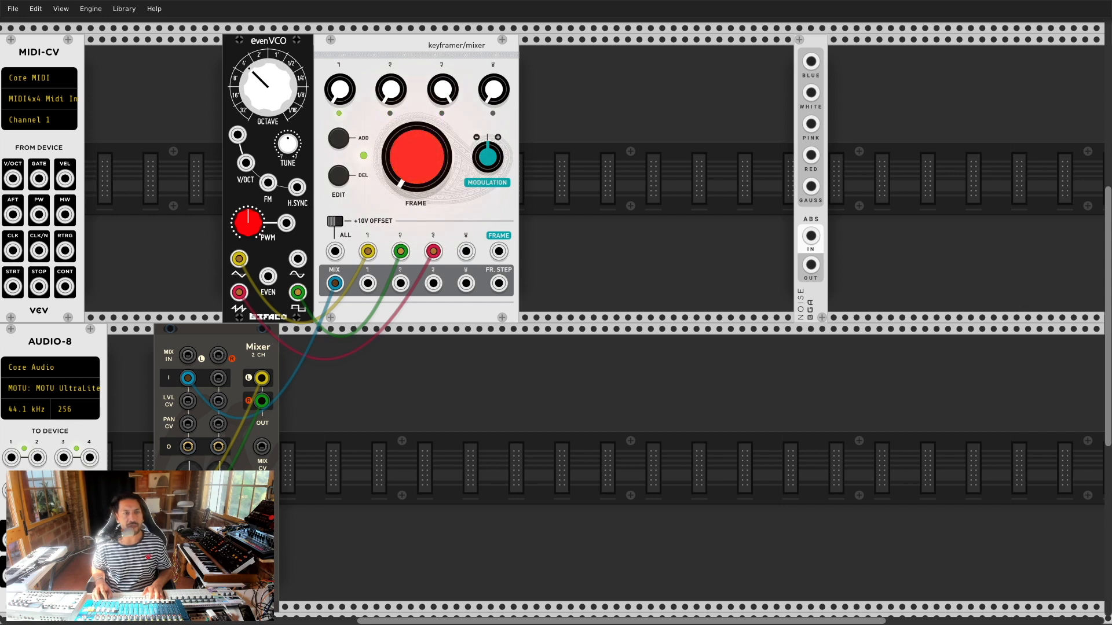
pyautogui.moveTo(416, 157); pyautogui.dragTo(416, 69)
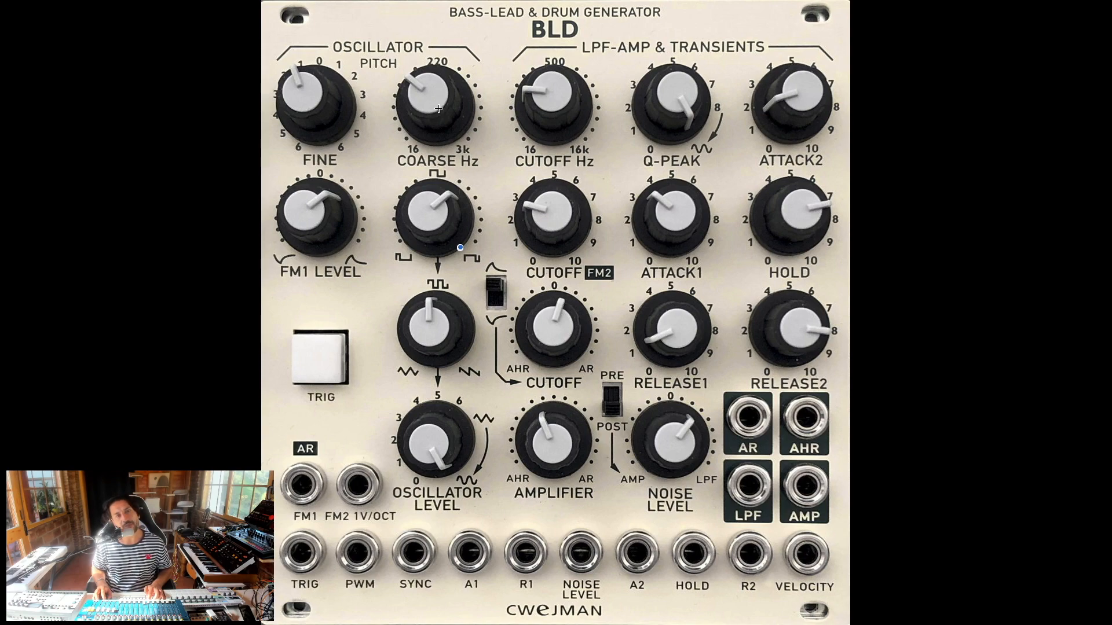
# Step: Back in VCV Rack, move the keyframer/mixer further right beside NOISE
pyautogui.press('super+Tab')
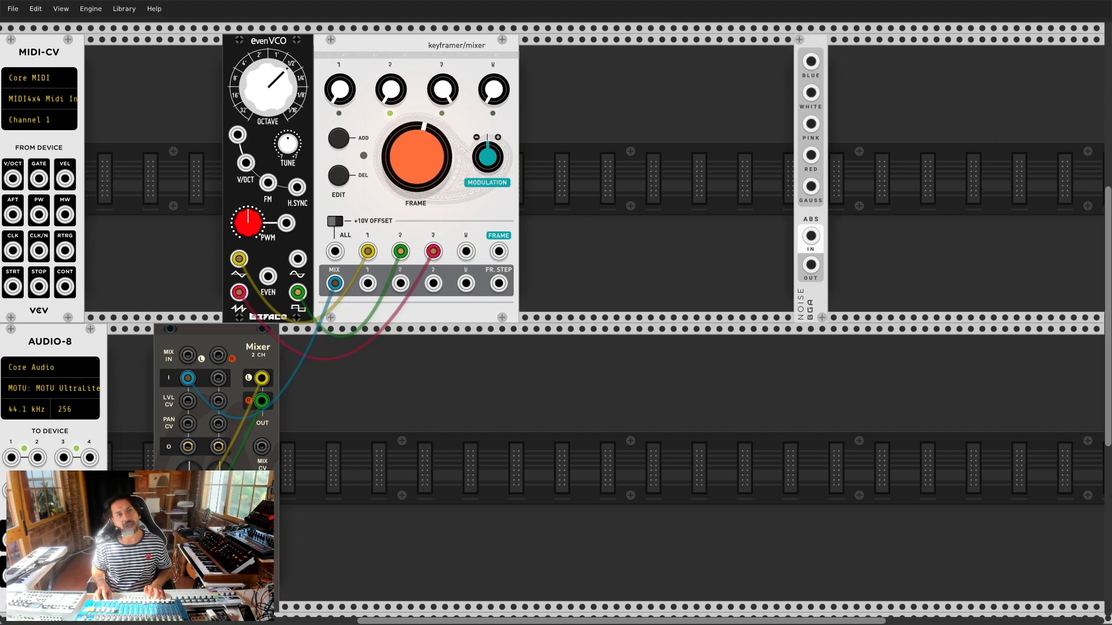
pyautogui.moveTo(411, 51); pyautogui.dragTo(651, 51)
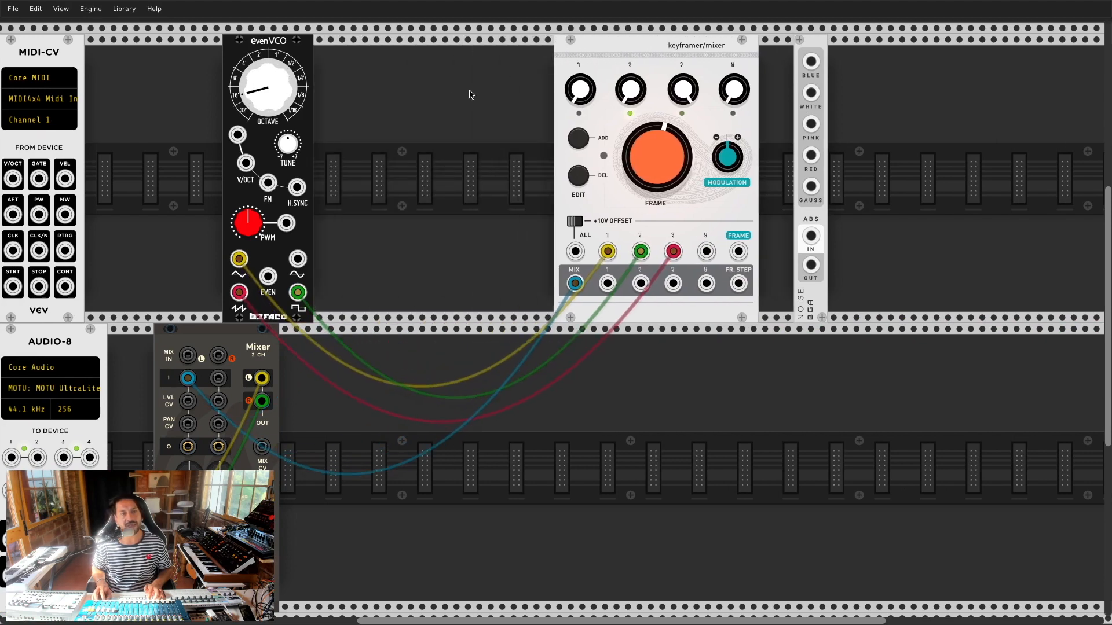
pyautogui.rightClick(382, 109)
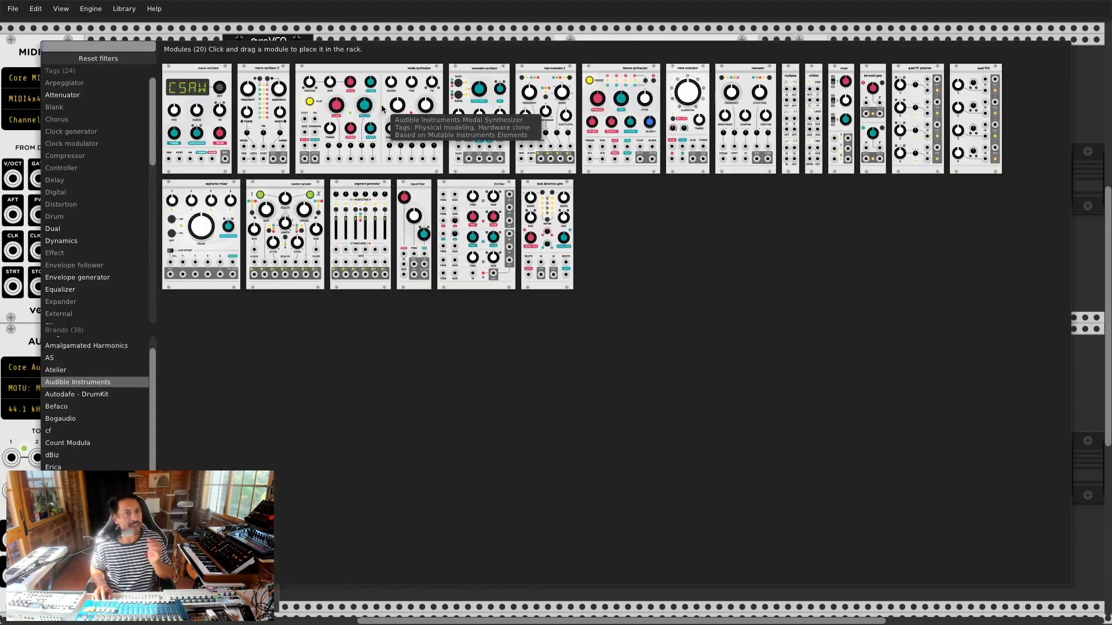
# Step: Add a Bogaudio VCO and place it right of the evenVCO
pyautogui.click(113, 60)
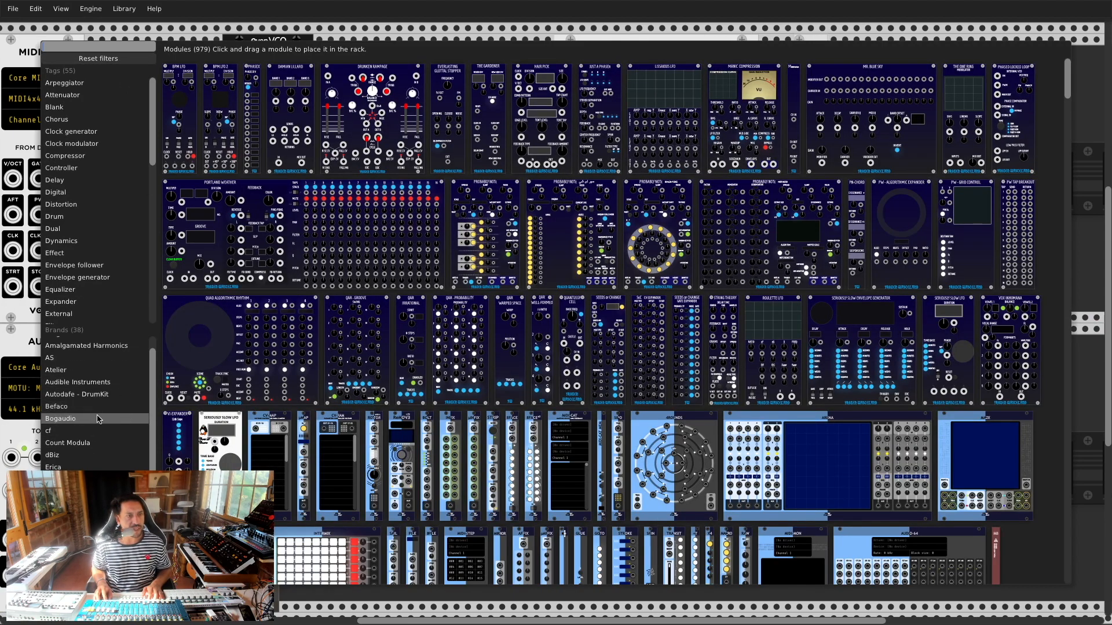
pyautogui.click(90, 407)
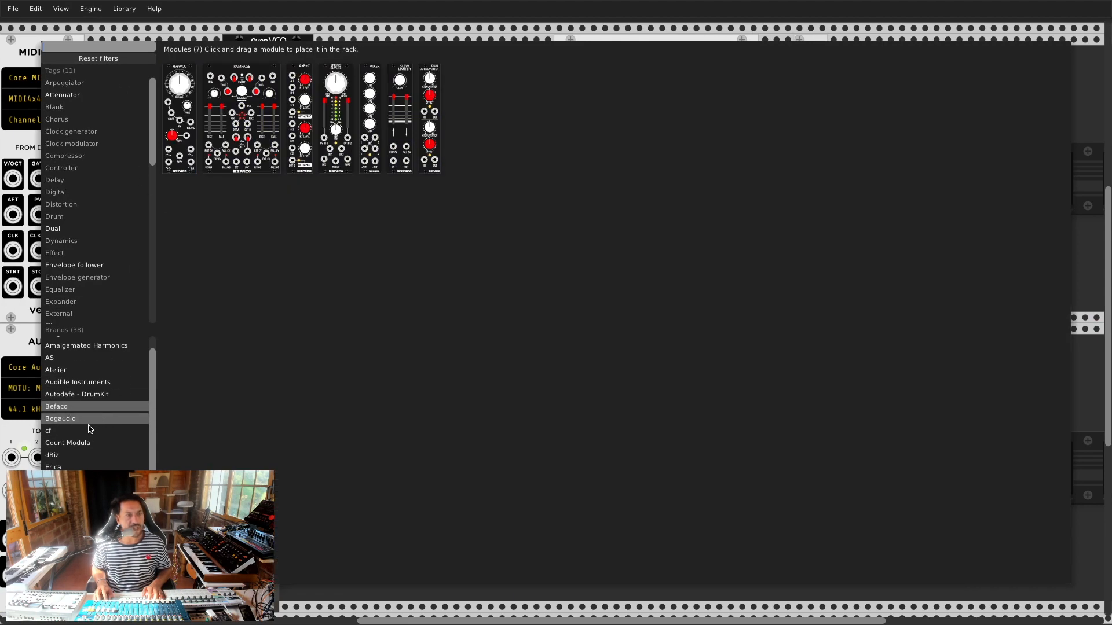
pyautogui.click(78, 418)
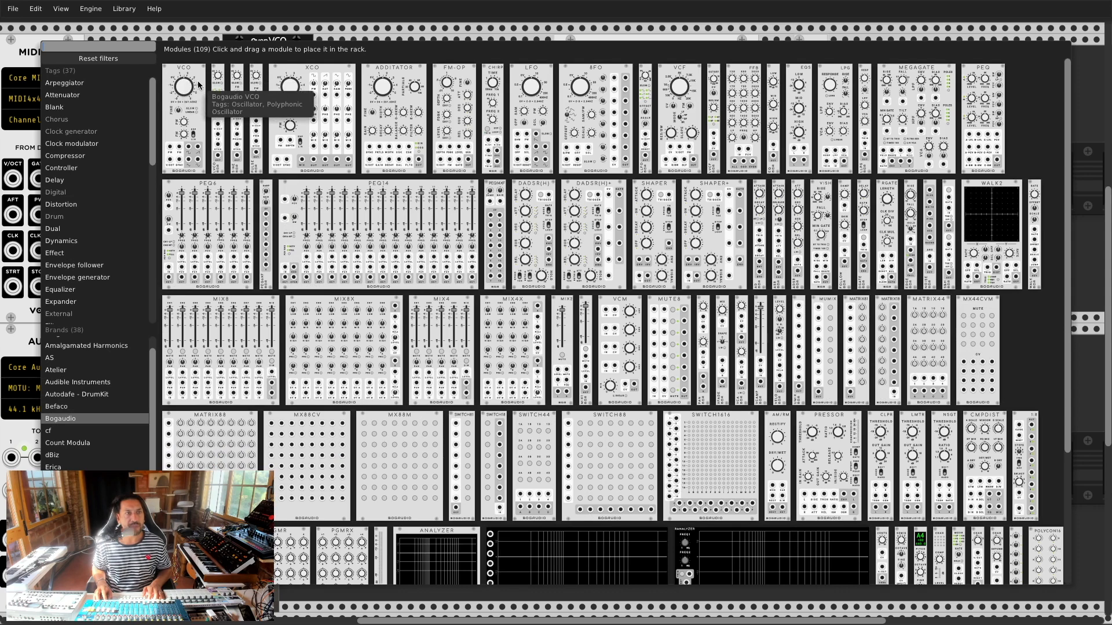
pyautogui.click(190, 85)
pyautogui.moveTo(190, 85); pyautogui.dragTo(389, 44)
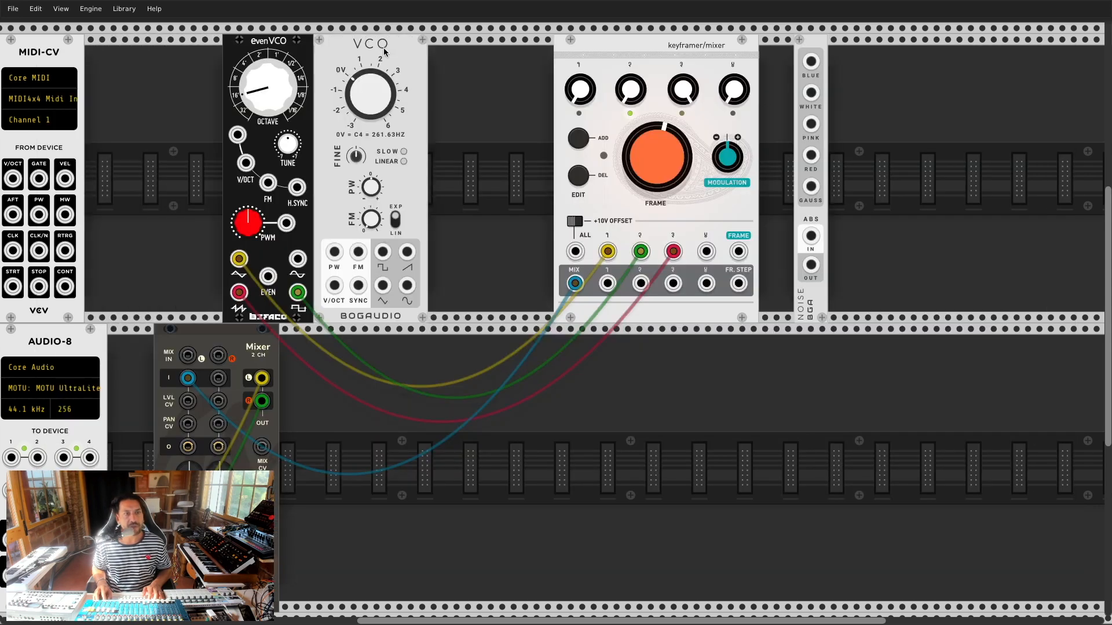
# Step: Move the three keyframer cables from the evenVCO to the VCO's square, saw and triangle outputs
pyautogui.moveTo(298, 293); pyautogui.dragTo(383, 252)
pyautogui.moveTo(239, 293); pyautogui.dragTo(409, 252)
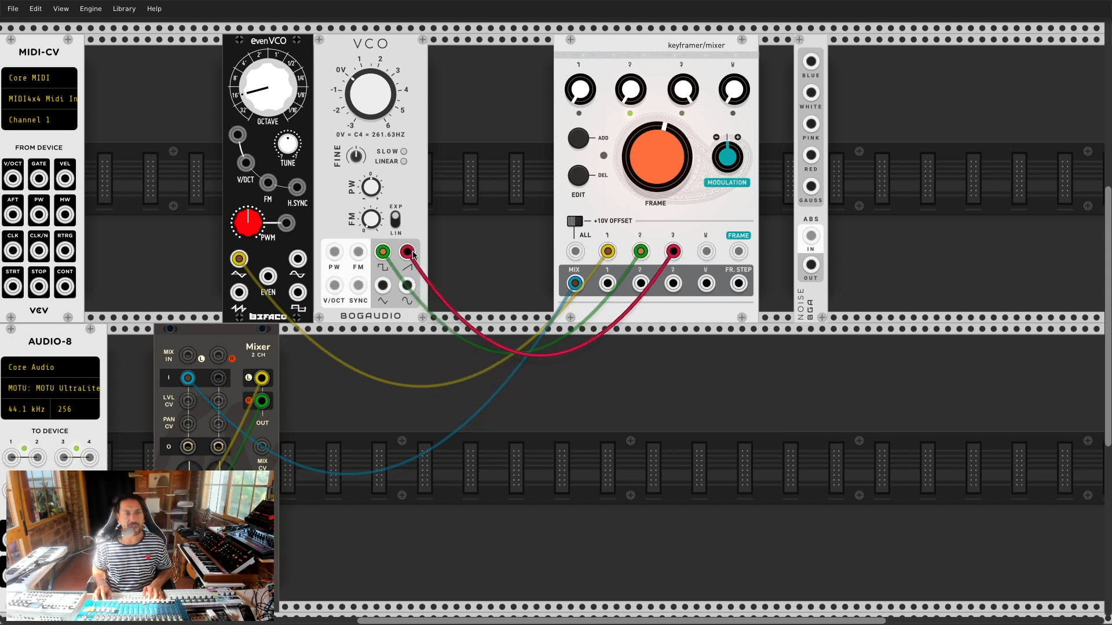
pyautogui.moveTo(238, 259); pyautogui.dragTo(381, 286)
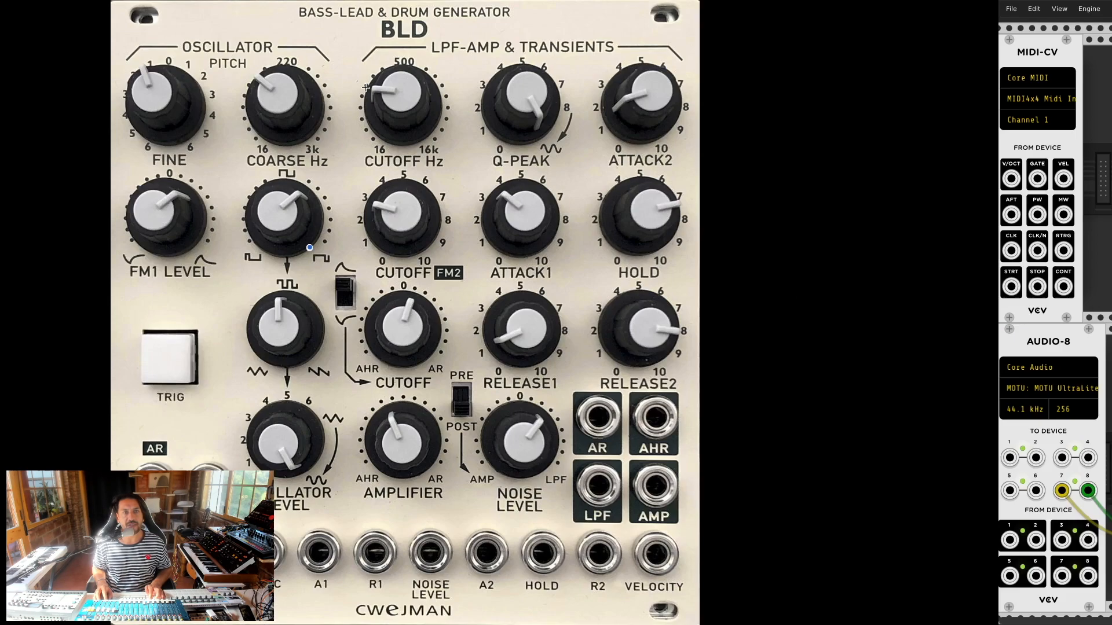
pyautogui.moveTo(419, 110); pyautogui.dragTo(420, 133)
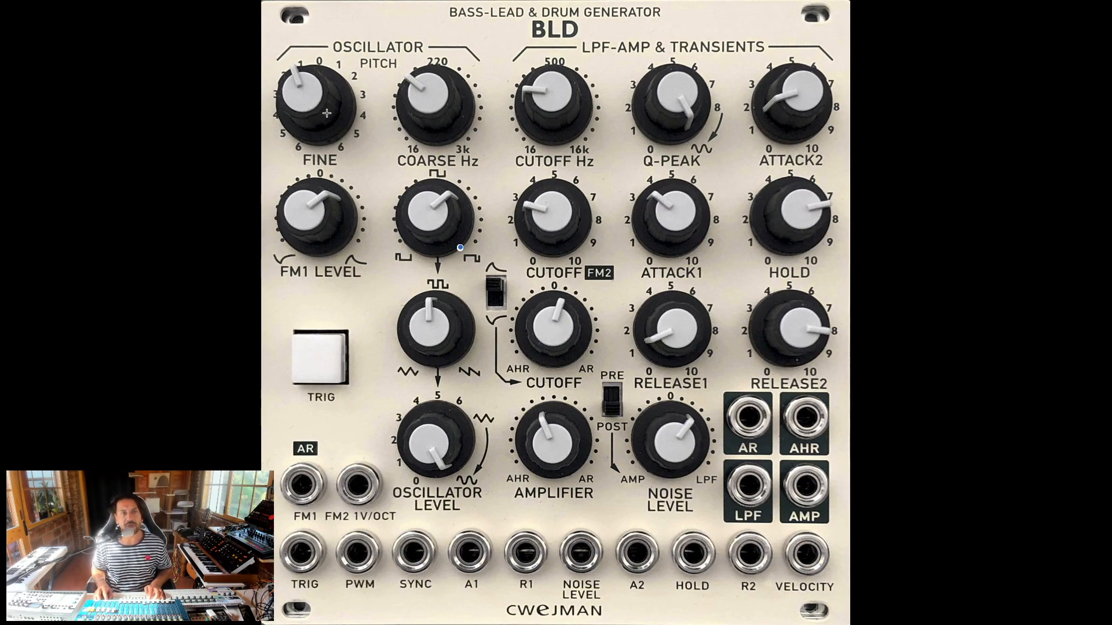
# Step: Delete the evenVCO and slide the Bogaudio VCO into its spot beside MIDI-CV
pyautogui.press('super+Tab')
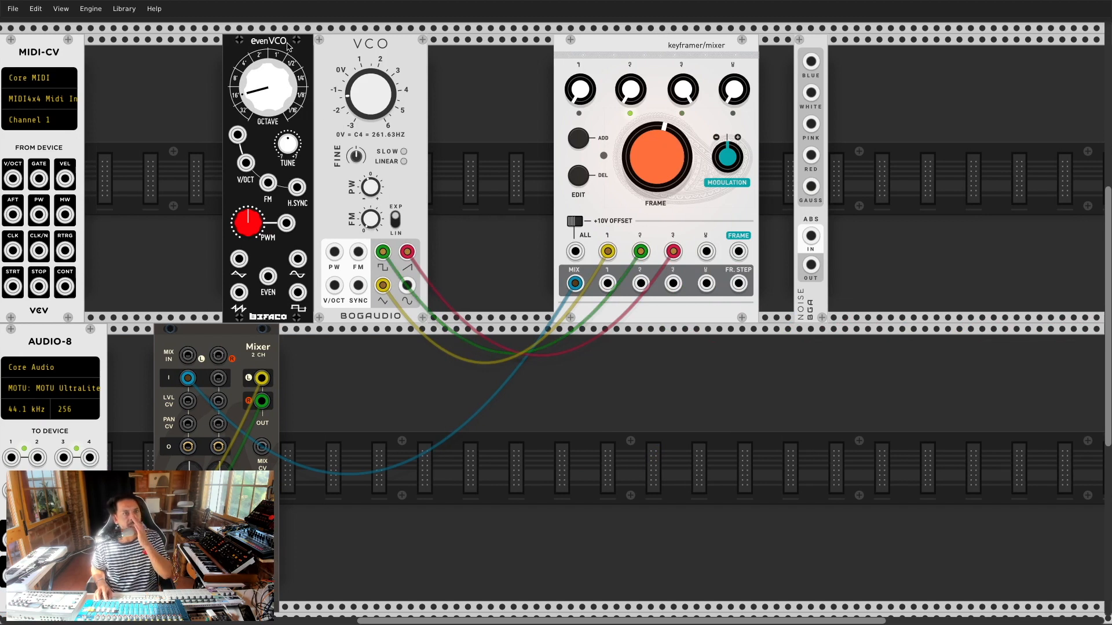
pyautogui.rightClick(288, 46)
pyautogui.click(305, 148)
pyautogui.moveTo(354, 47); pyautogui.dragTo(197, 75)
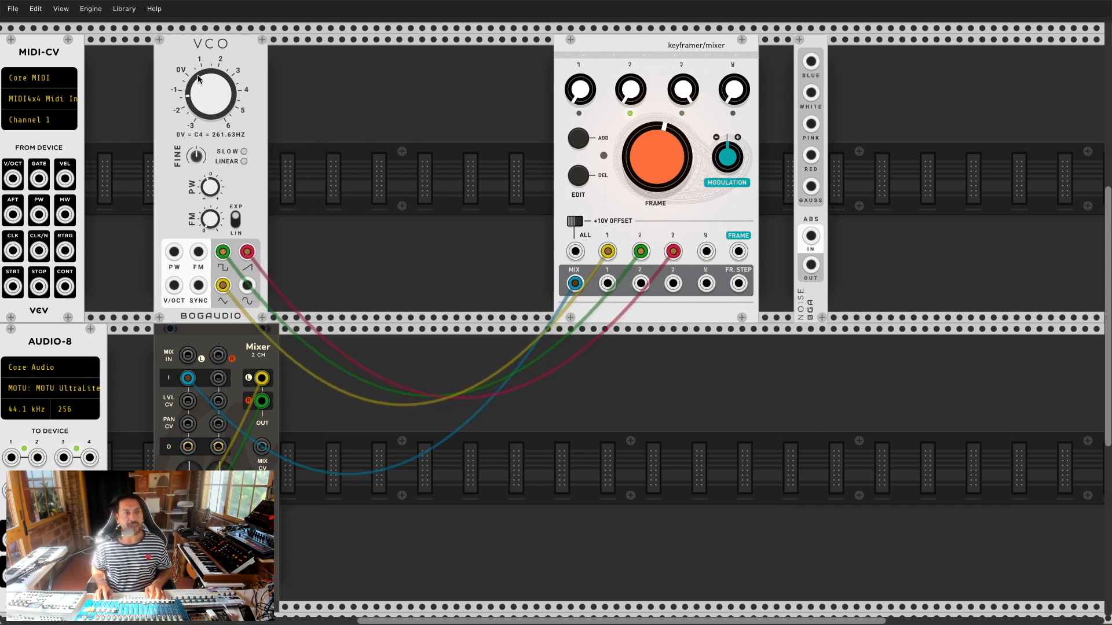
pyautogui.press('super+Tab')
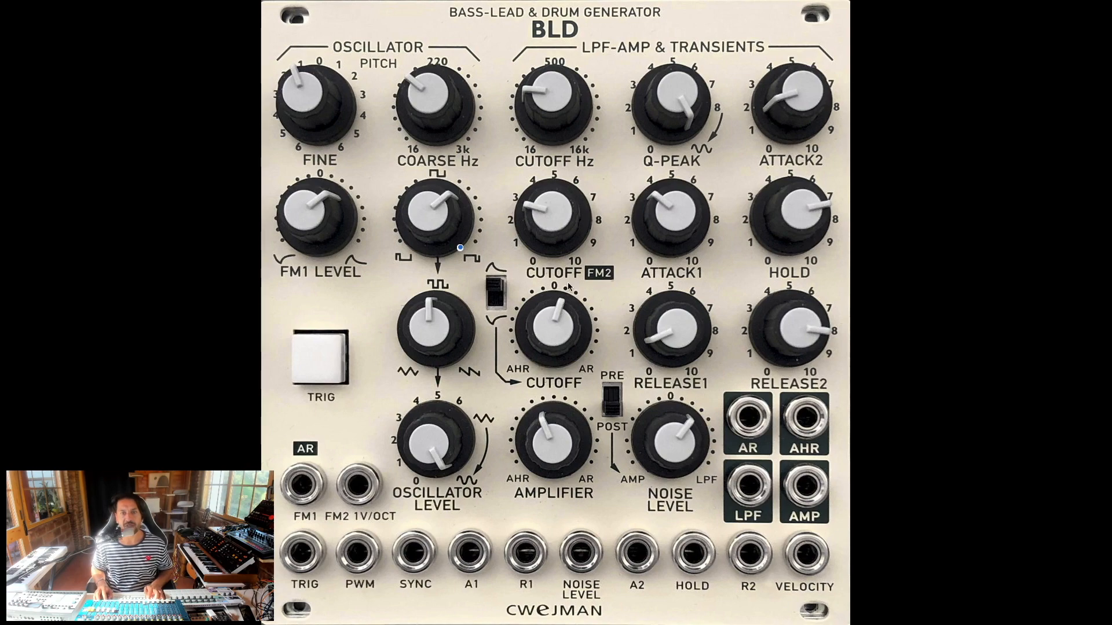
pyautogui.press('super+Tab')
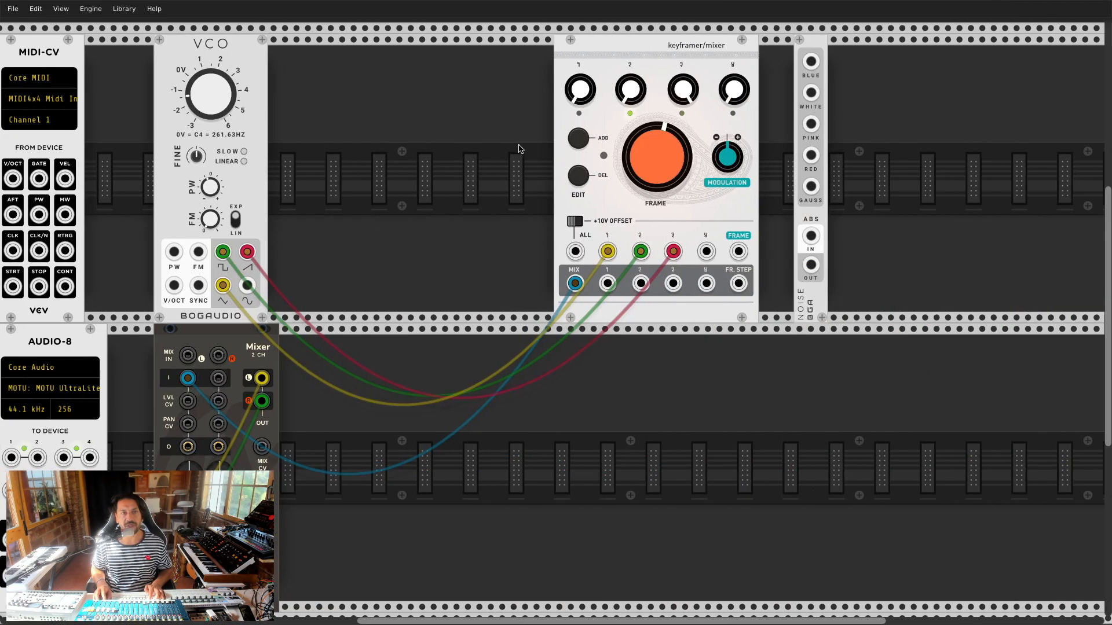
# Step: Add the Vult Lateralus diode ladder filter and slide it beside the VCO
pyautogui.rightClick(355, 122)
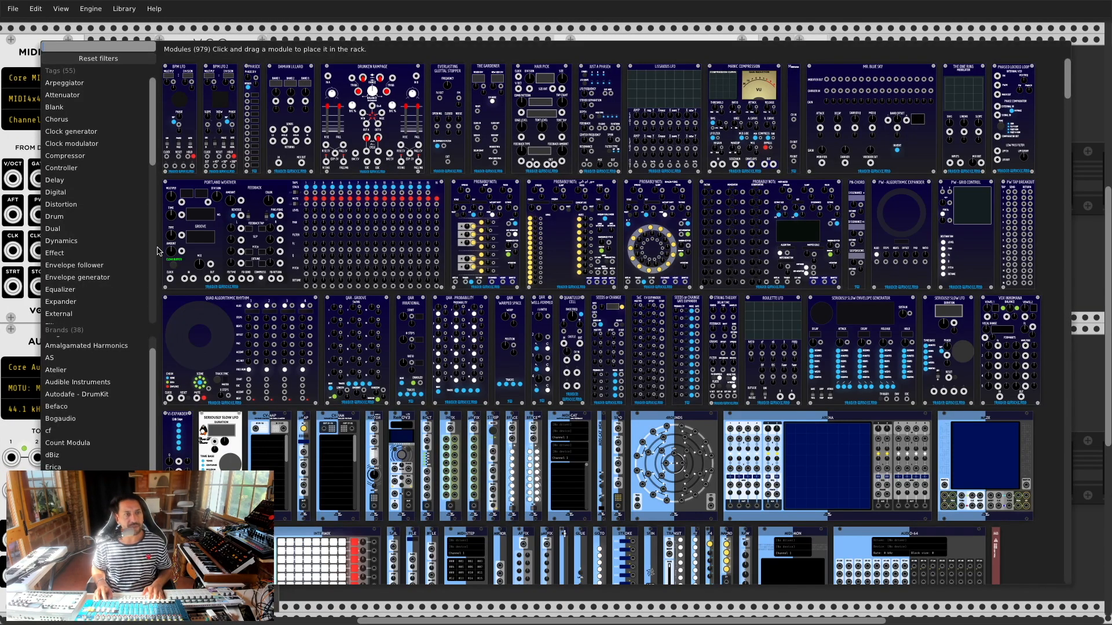
pyautogui.scroll(-5, 140, 431)
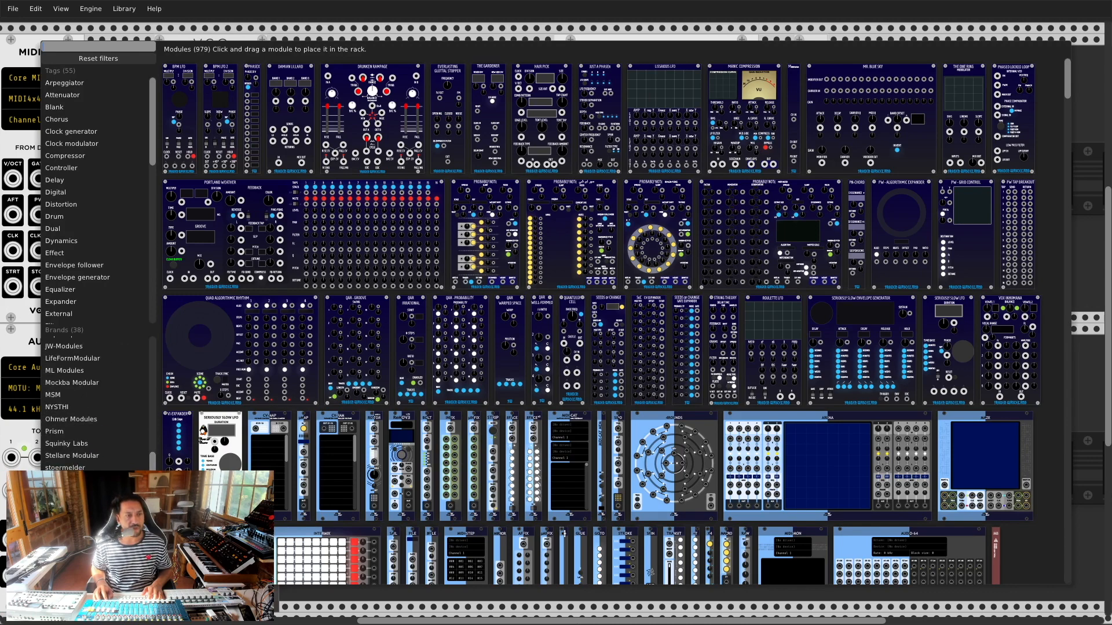
pyautogui.click(86, 565)
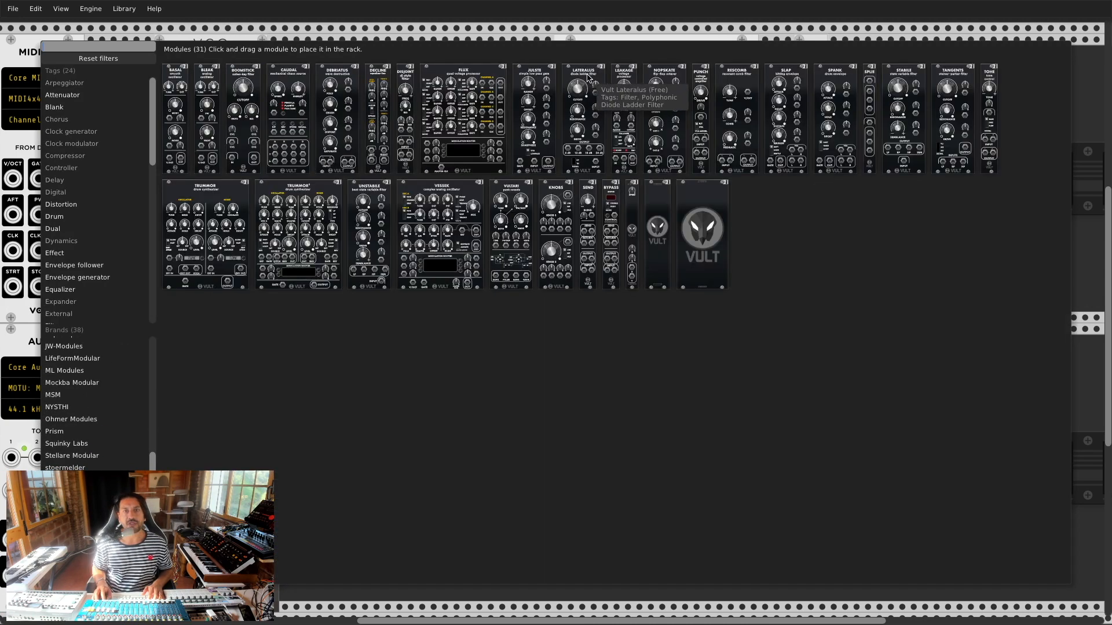
pyautogui.click(588, 74)
pyautogui.moveTo(521, 63); pyautogui.dragTo(467, 78)
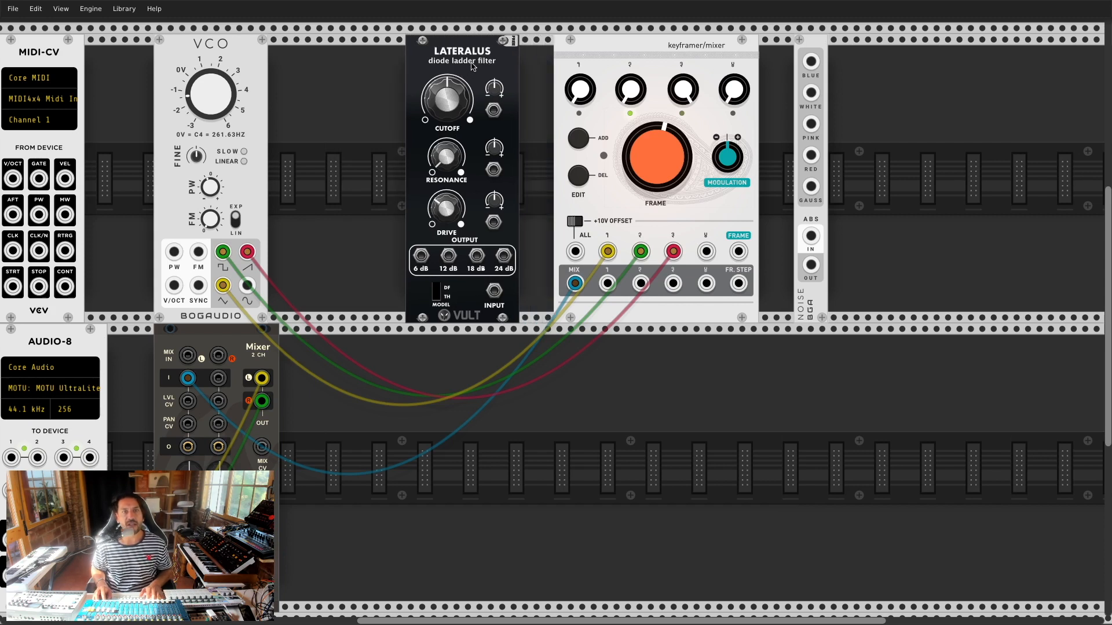
pyautogui.moveTo(479, 47); pyautogui.dragTo(456, 48)
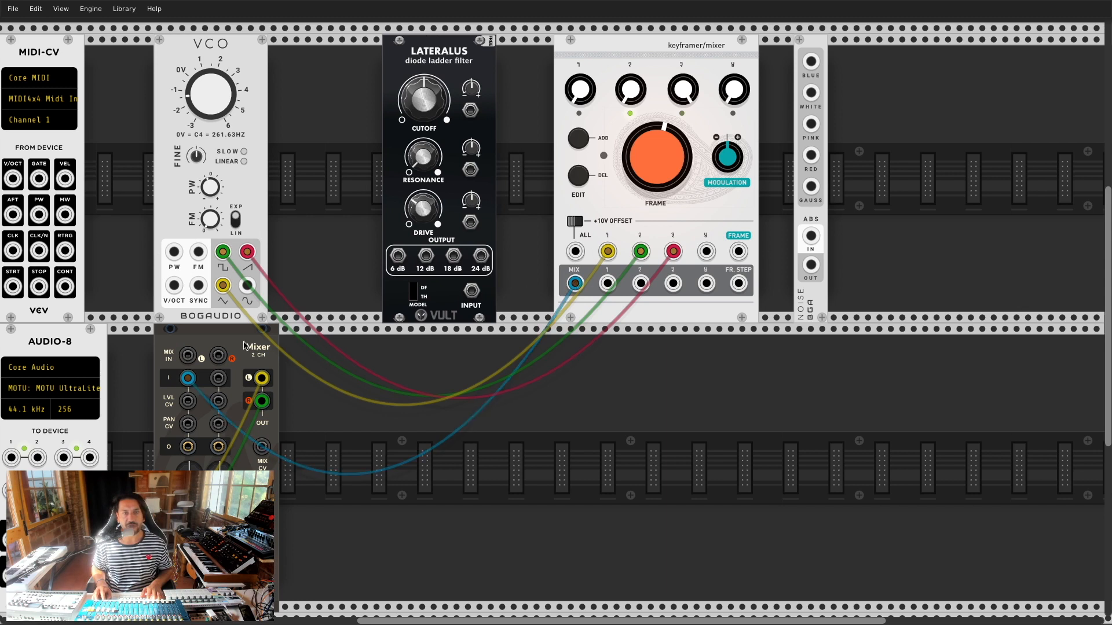
# Step: Route the mix signal through the Lateralus and open its cutoff further
pyautogui.moveTo(188, 378)
pyautogui.mouseDown()
pyautogui.moveTo(441, 313)
pyautogui.moveTo(451, 244)
pyautogui.moveTo(471, 290)
pyautogui.moveTo(482, 260)
pyautogui.moveTo(187, 378)
pyautogui.mouseUp()
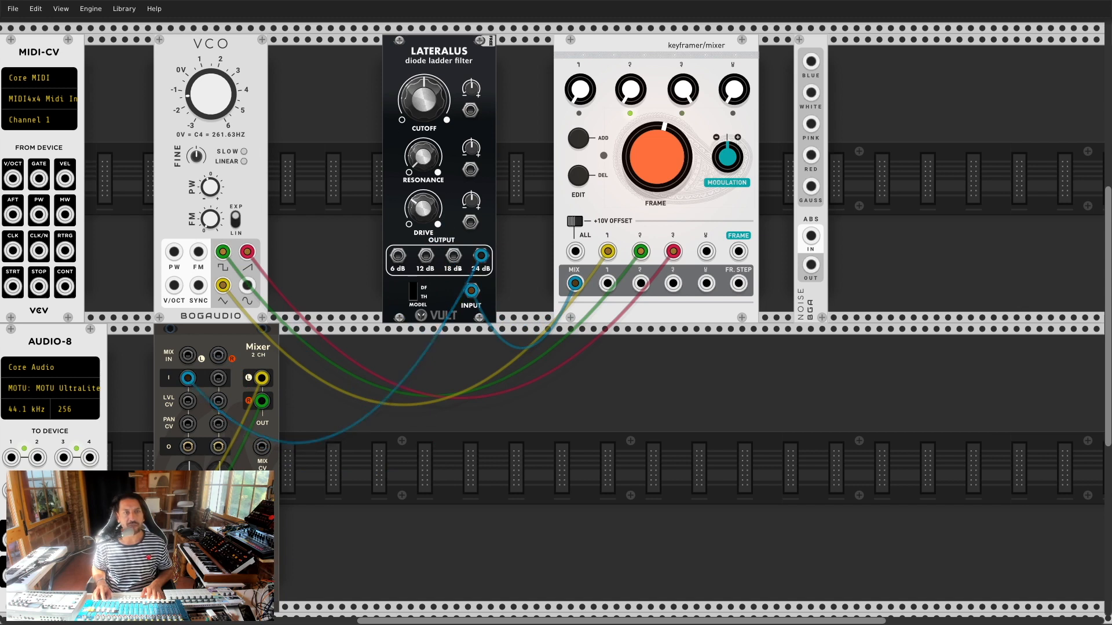
pyautogui.moveTo(436, 108)
pyautogui.mouseDown()
pyautogui.moveTo(437, 81)
pyautogui.moveTo(436, 124)
pyautogui.moveTo(437, 86)
pyautogui.mouseUp()
pyautogui.moveTo(663, 168); pyautogui.dragTo(664, 145)
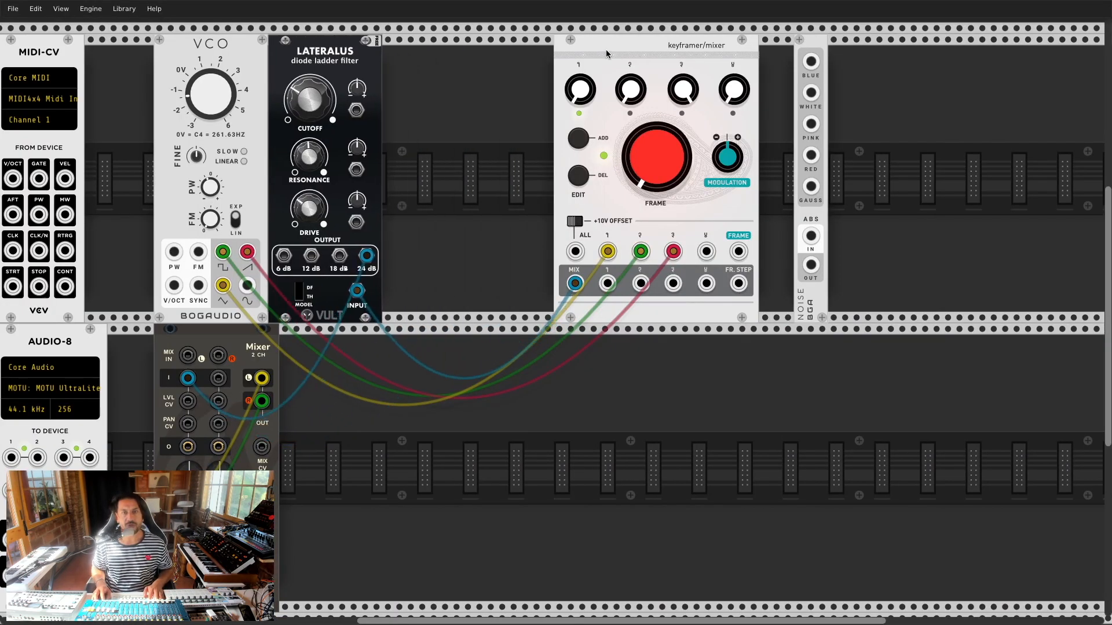
# Step: Regroup the Noise and Lateralus modules and place an LBL label module beside the VCO
pyautogui.moveTo(812, 54); pyautogui.dragTo(609, 54)
pyautogui.moveTo(345, 50); pyautogui.dragTo(783, 64)
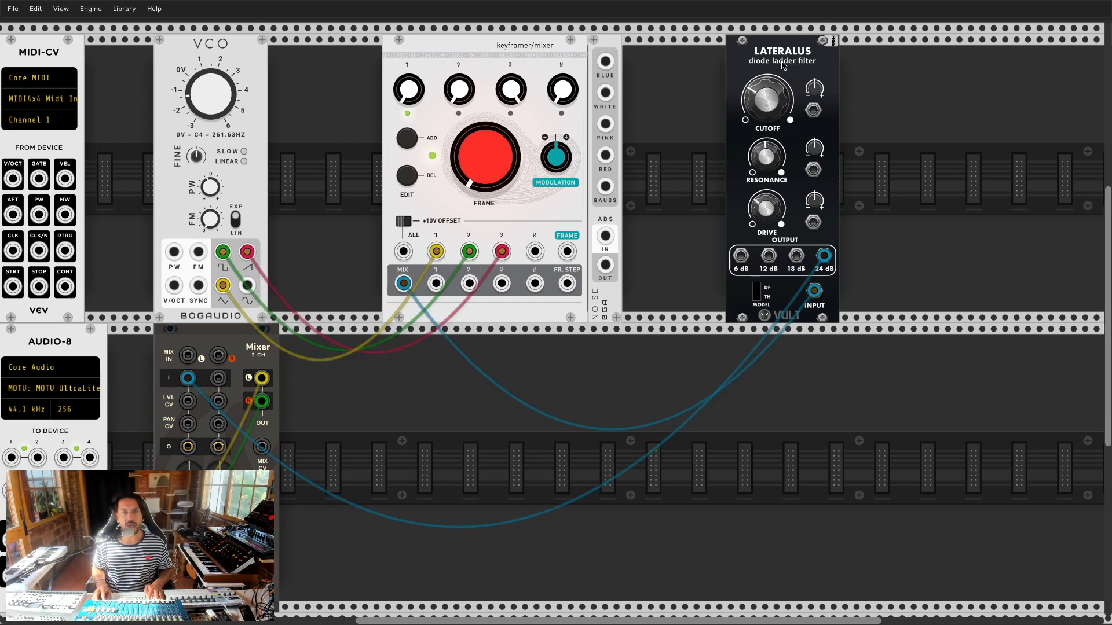
pyautogui.press('Return')
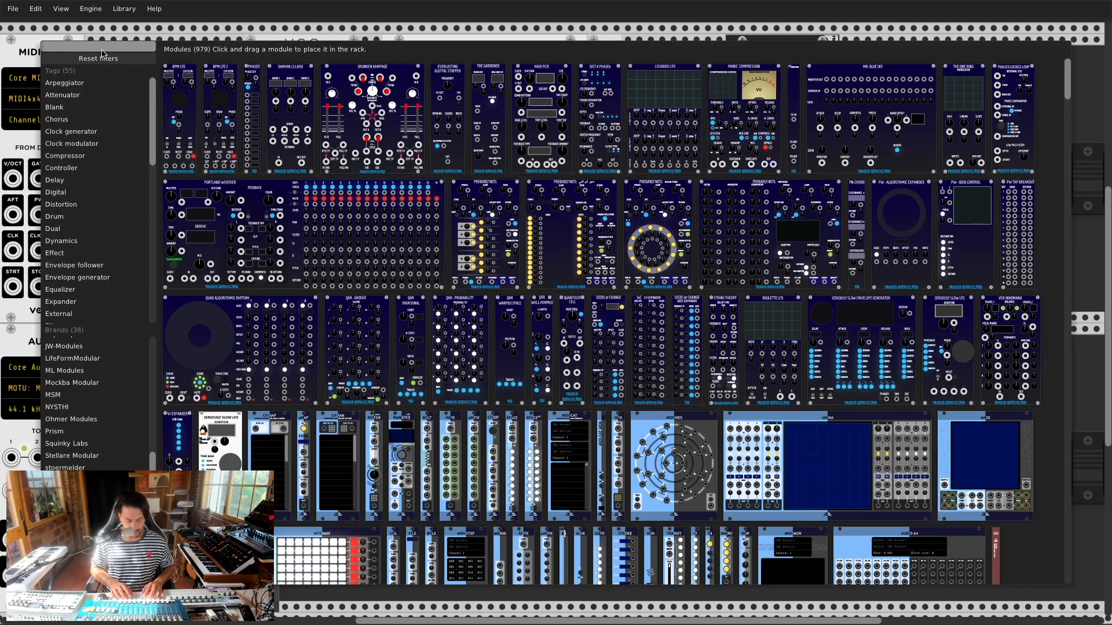
pyautogui.write('label')
pyautogui.click(163, 70)
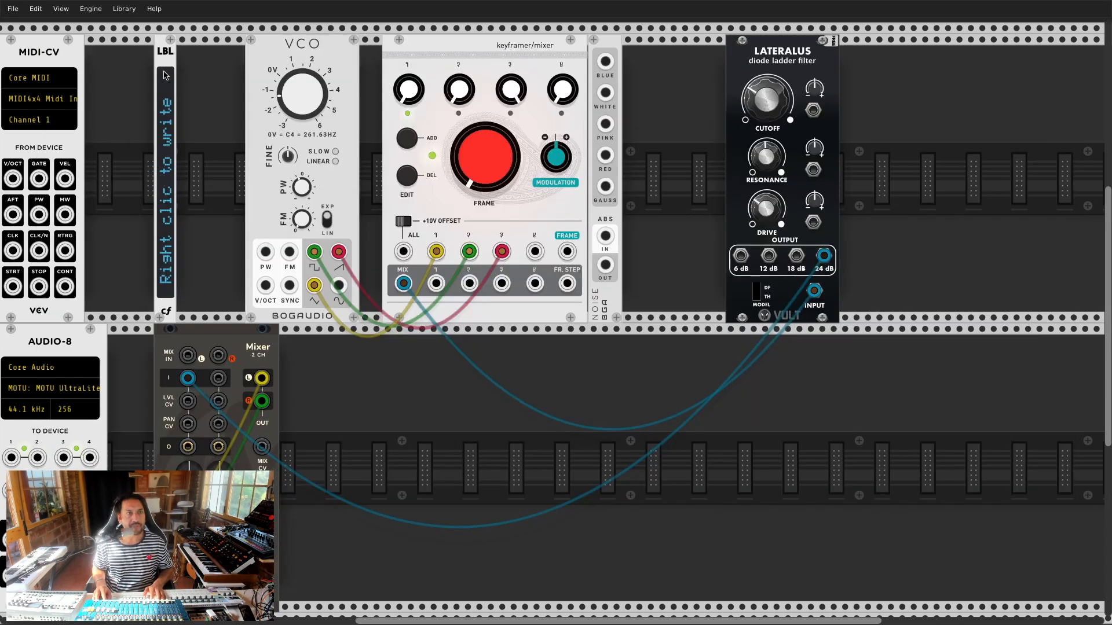
pyautogui.moveTo(160, 55); pyautogui.dragTo(187, 55)
pyautogui.moveTo(288, 57); pyautogui.dragTo(230, 56)
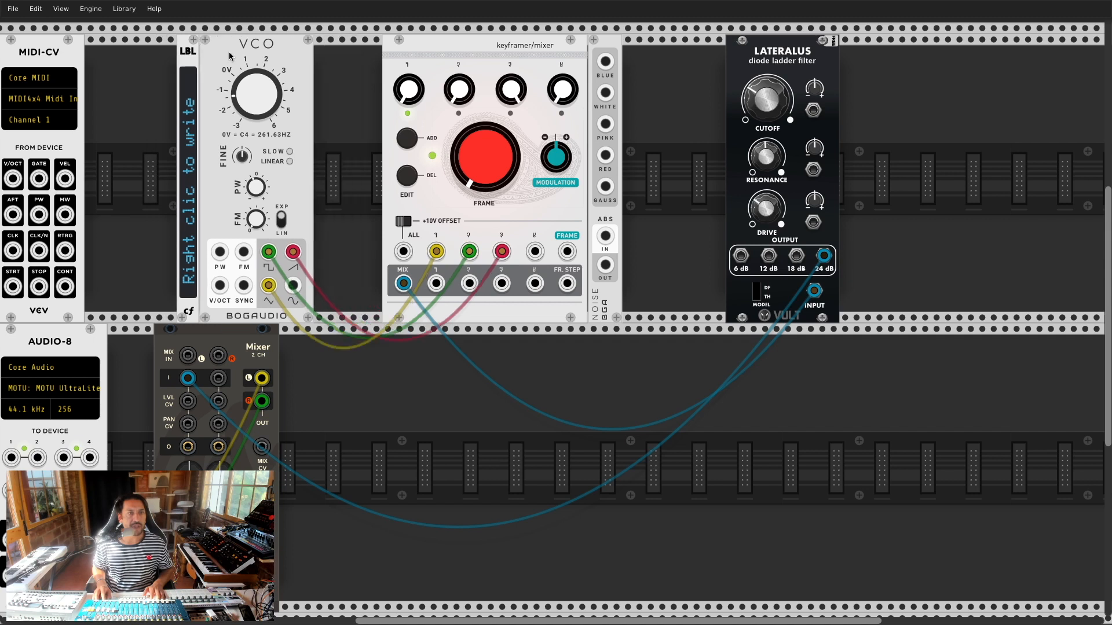
# Step: Set the label module's text to 'OSCILLATOR'
pyautogui.rightClick(188, 278)
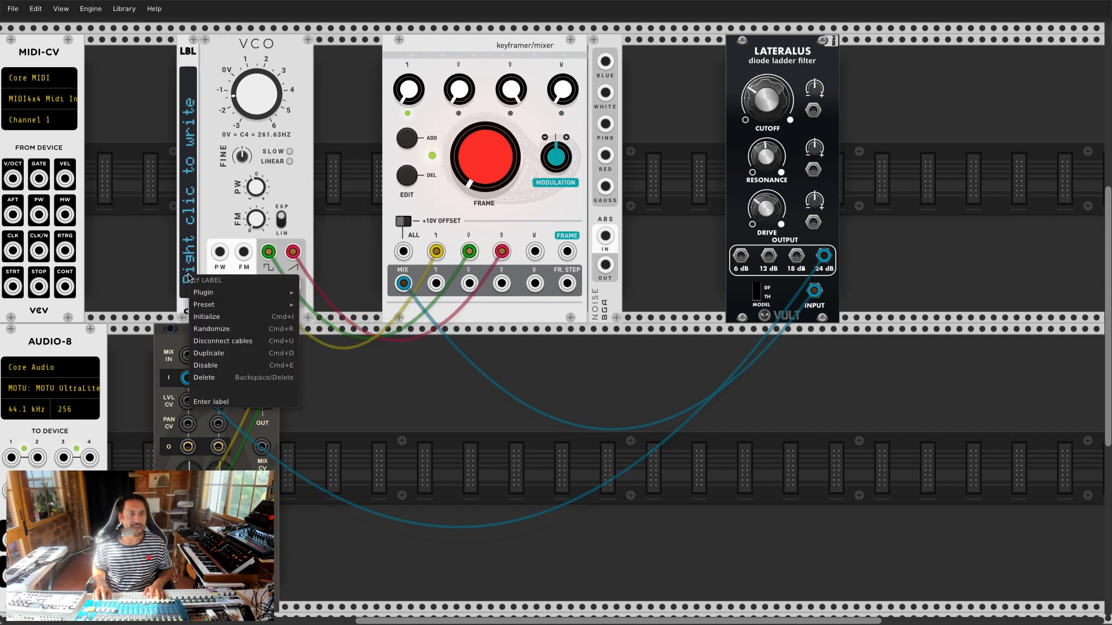
pyautogui.click(220, 402)
pyautogui.click(513, 182)
pyautogui.write('OSC')
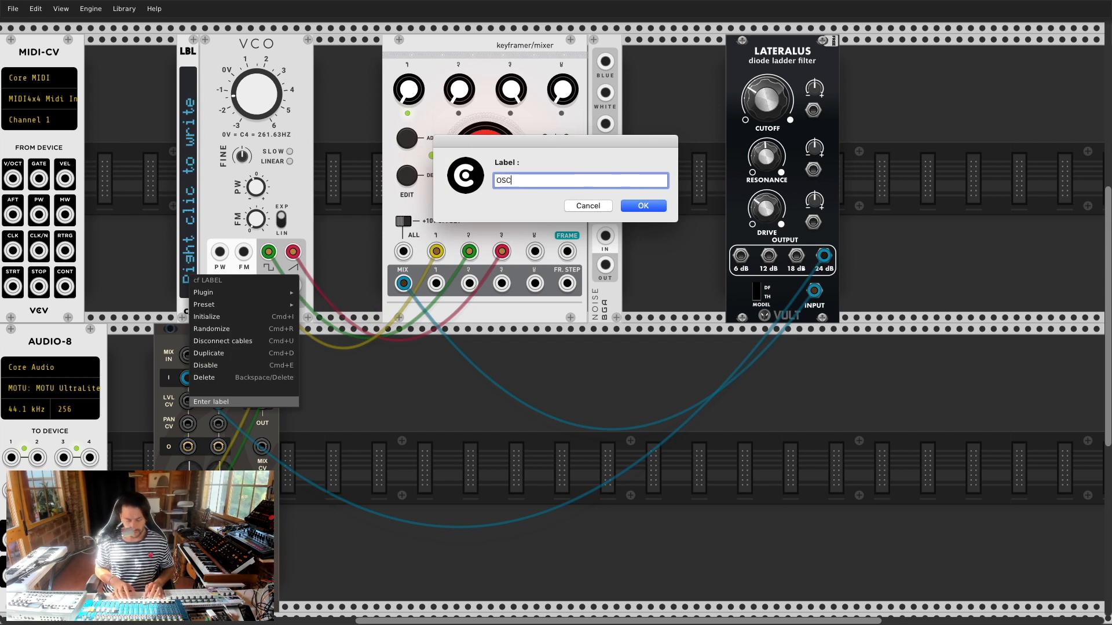
pyautogui.write('ILLATOR')
pyautogui.press('Return')
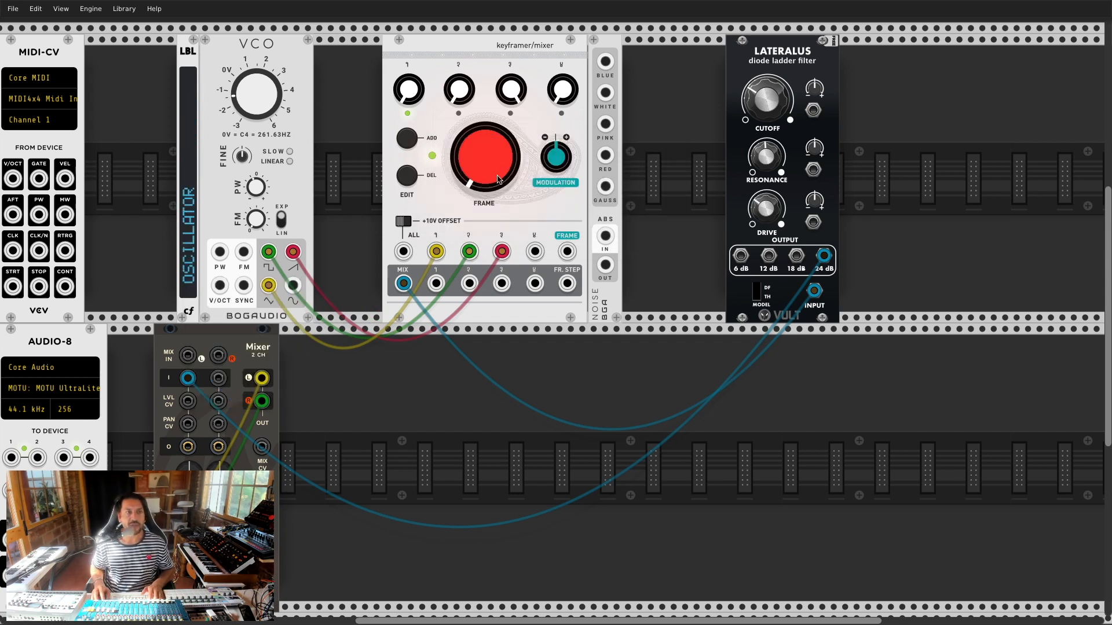
# Step: Line up the keyframer and Lateralus beside the VCO, and place a copied label before the filter
pyautogui.moveTo(480, 54); pyautogui.dragTo(412, 55)
pyautogui.moveTo(785, 66); pyautogui.dragTo(611, 61)
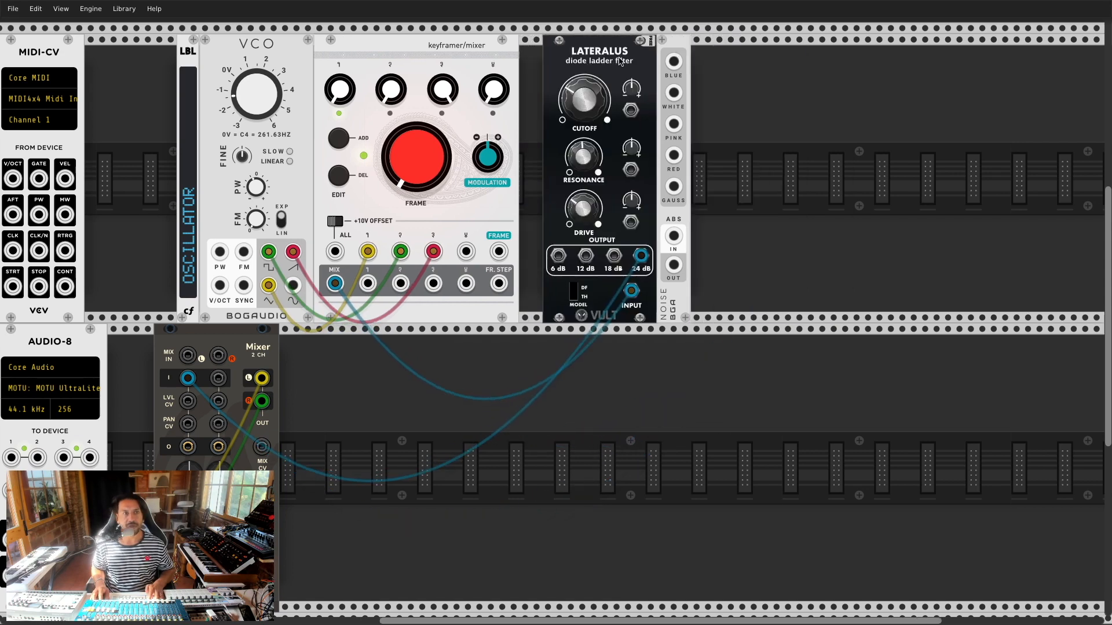
pyautogui.press('super+d')
pyautogui.moveTo(166, 53); pyautogui.dragTo(504, 68)
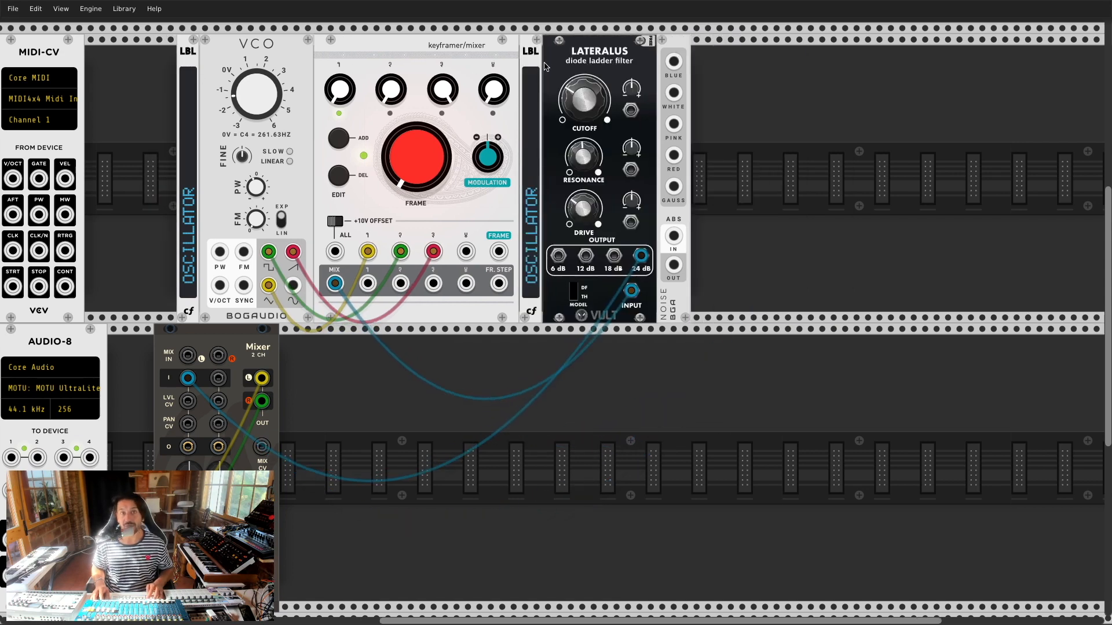
# Step: Relabel the copy 'LPF' and shift the Noise module further right
pyautogui.rightClick(536, 259)
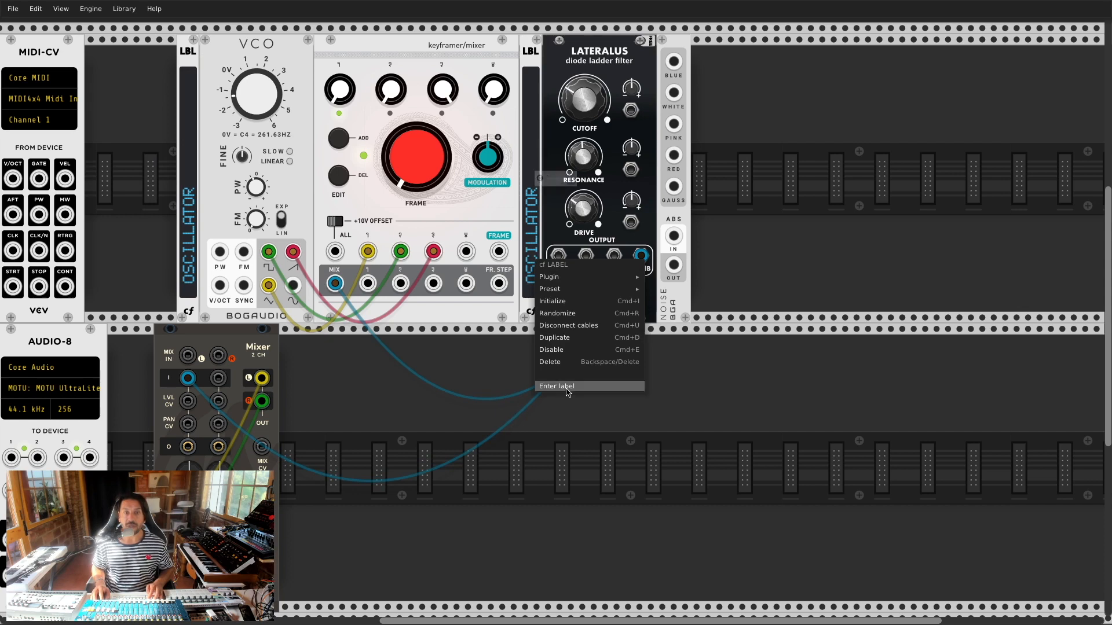
pyautogui.click(567, 386)
pyautogui.write('LPF')
pyautogui.press('Return')
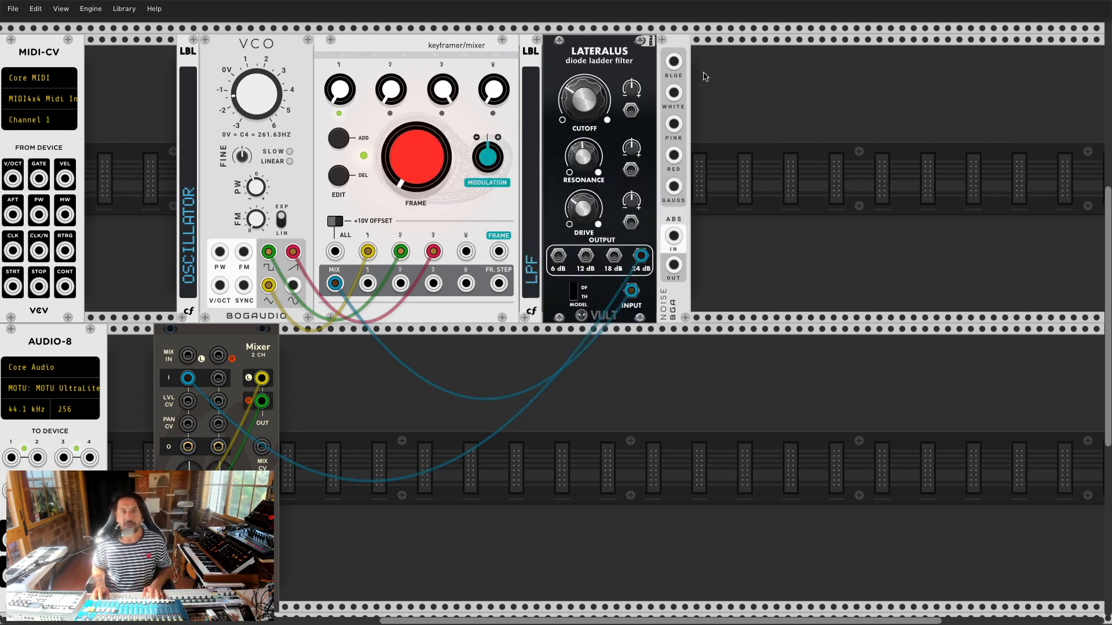
pyautogui.moveTo(681, 53); pyautogui.dragTo(817, 55)
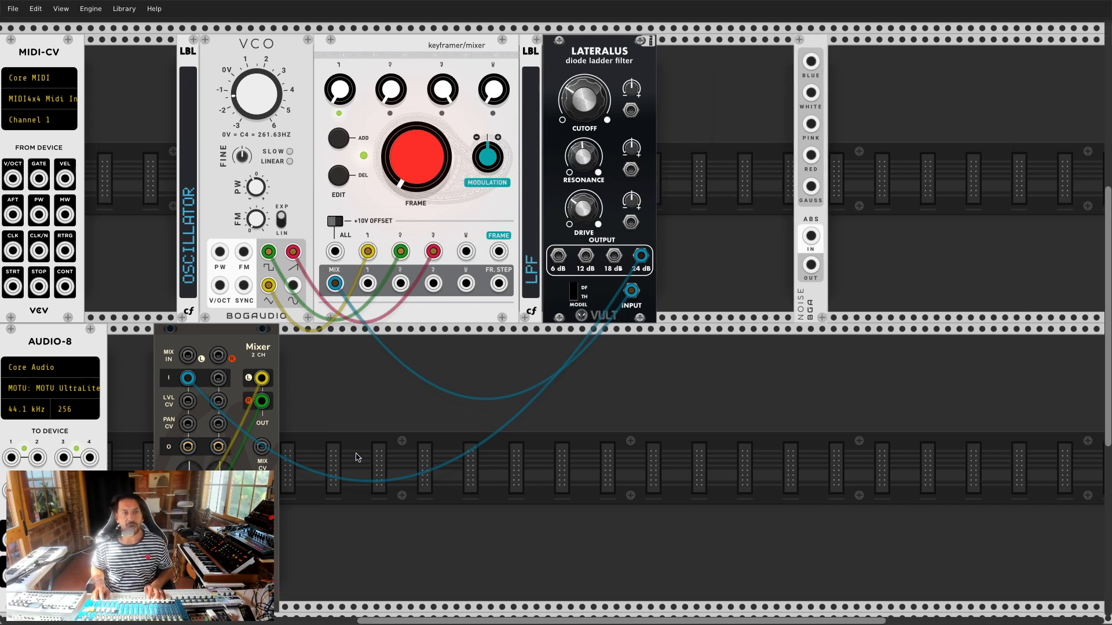
# Step: Search 'envelo', add the Bogaudio AD envelope, and drag it into the lower rack row
pyautogui.rightClick(375, 424)
pyautogui.click(108, 59)
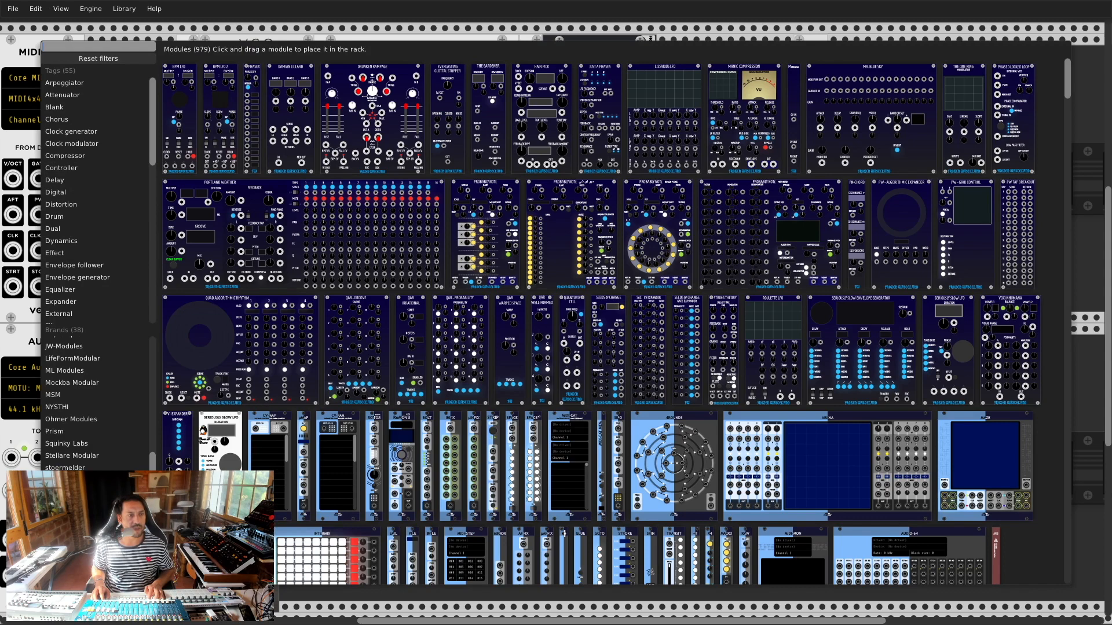
pyautogui.write('envelo')
pyautogui.click(70, 440)
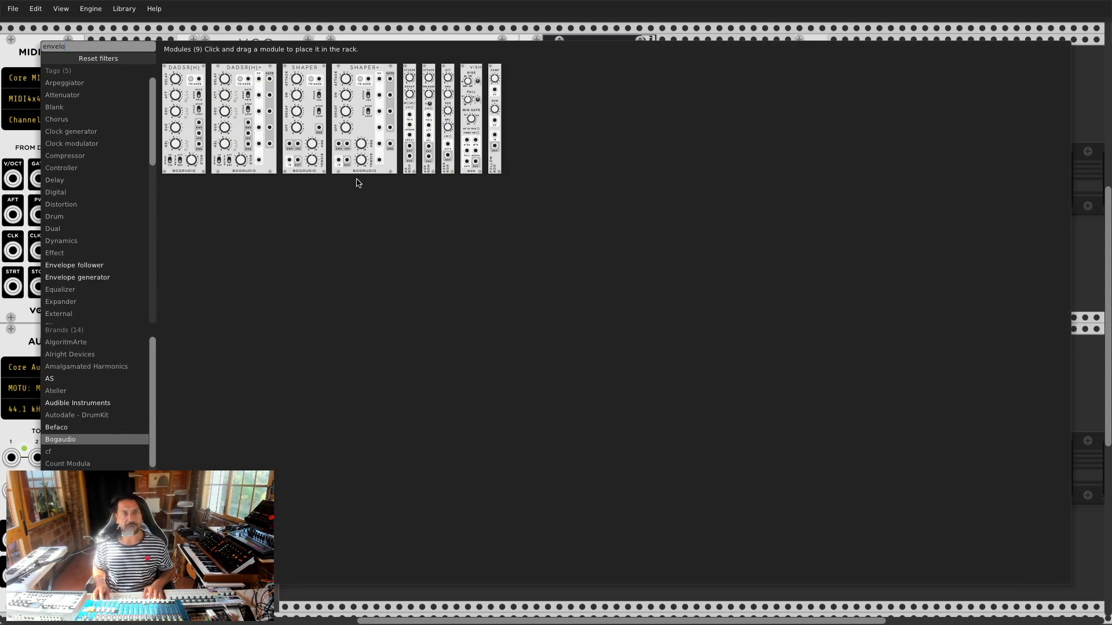
pyautogui.press('Escape')
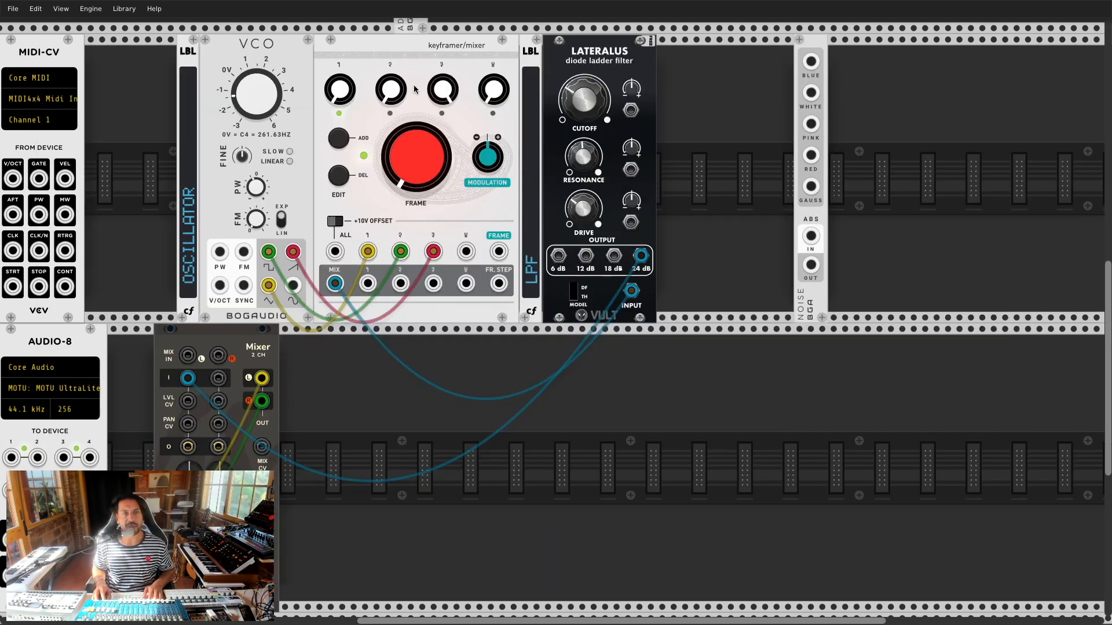
pyautogui.scroll(2, 312, 348)
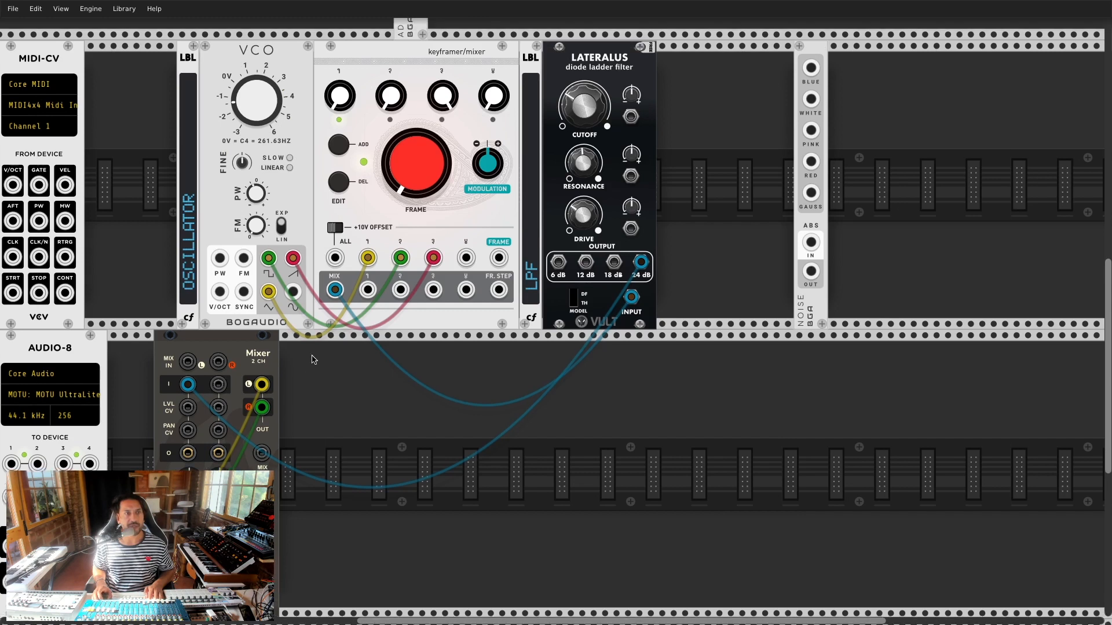
pyautogui.moveTo(424, 74); pyautogui.dragTo(533, 517)
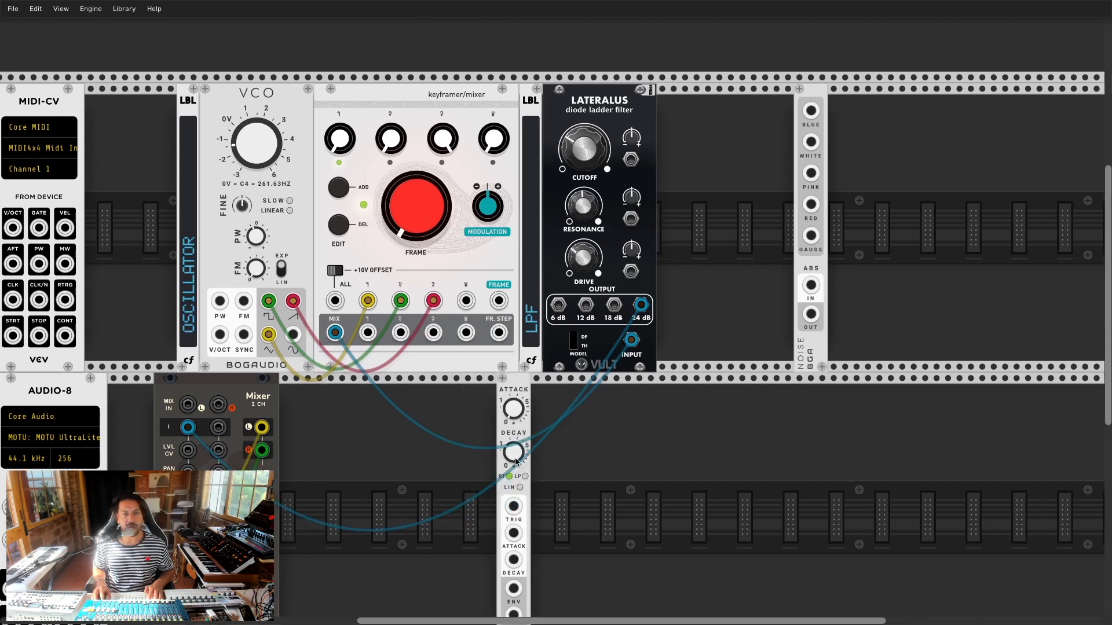
pyautogui.scroll(-2, 520, 472)
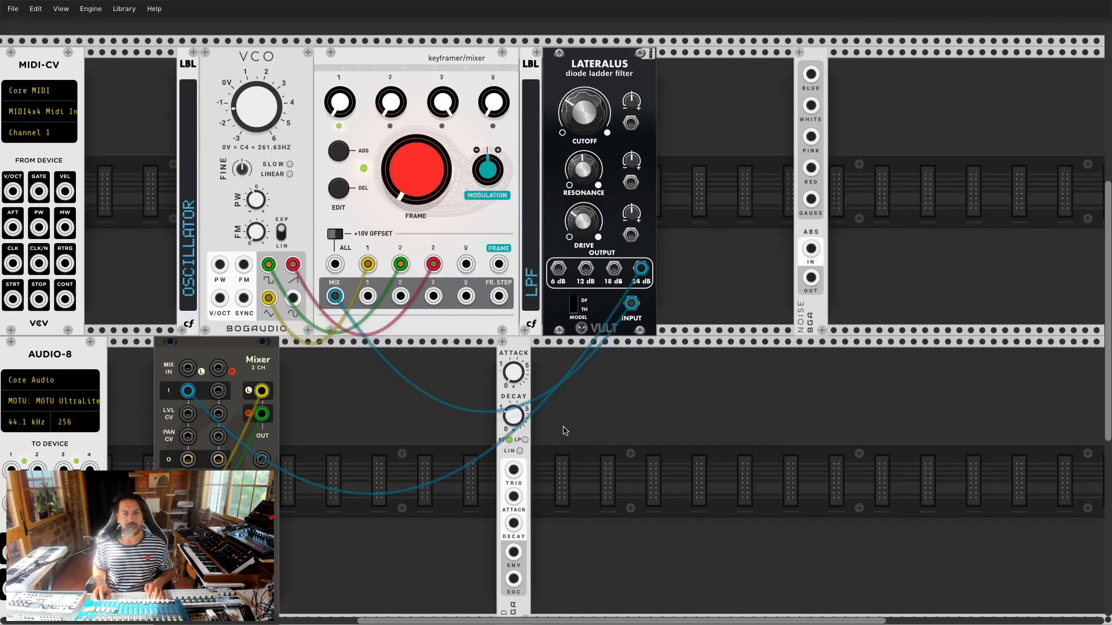
pyautogui.rightClick(580, 412)
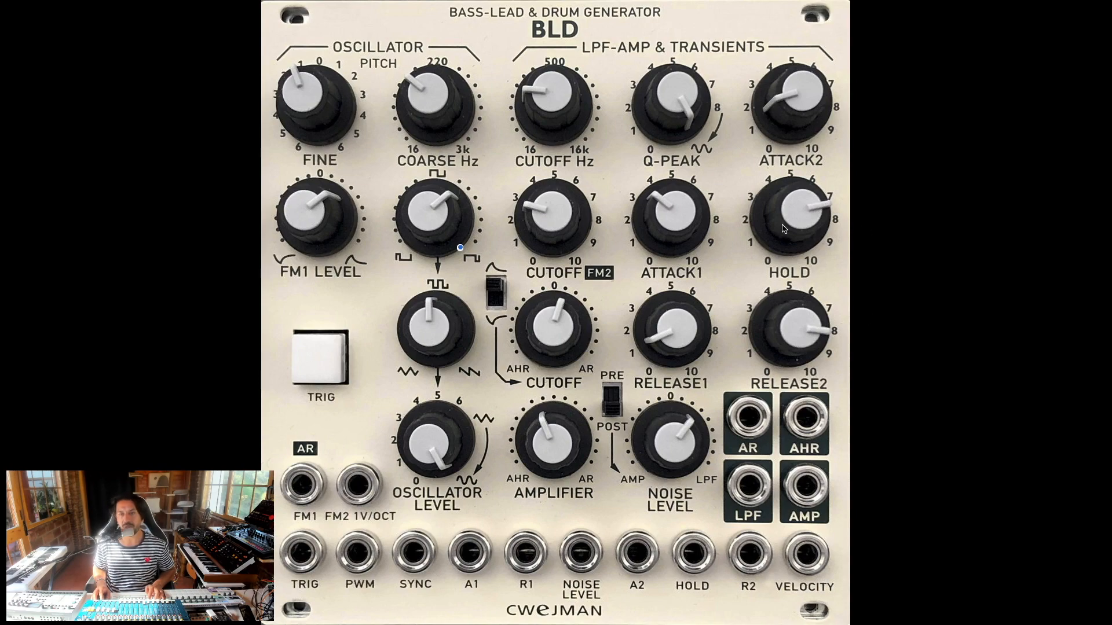
# Step: Add the Bogaudio ADSR envelope beside the AD envelope in the lower row
pyautogui.press('super+Tab')
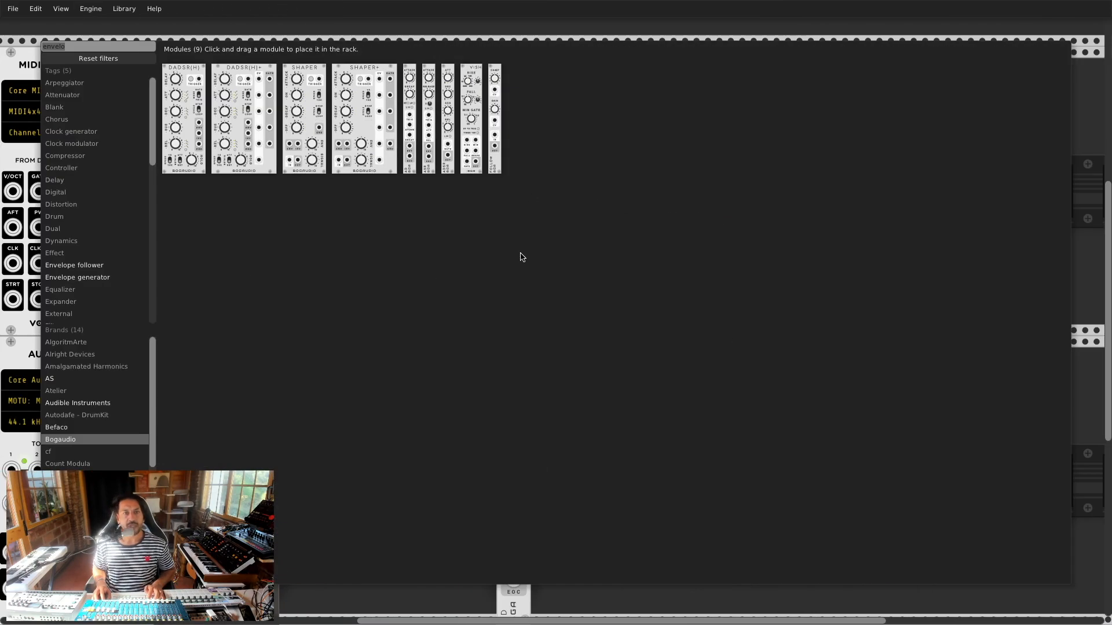
pyautogui.click(452, 79)
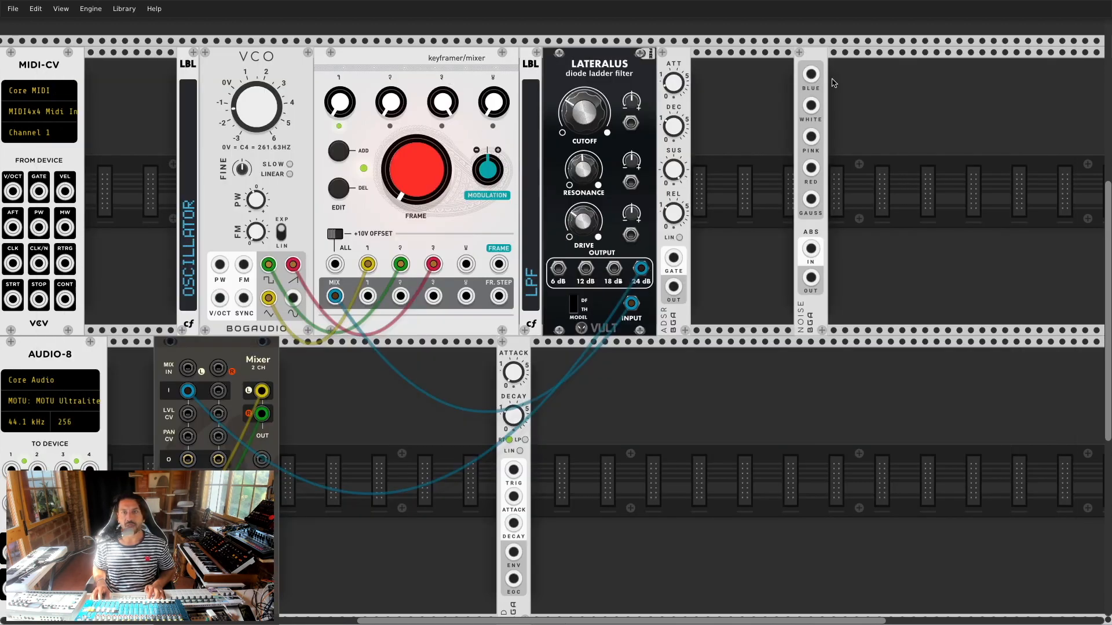
pyautogui.moveTo(683, 81); pyautogui.dragTo(613, 370)
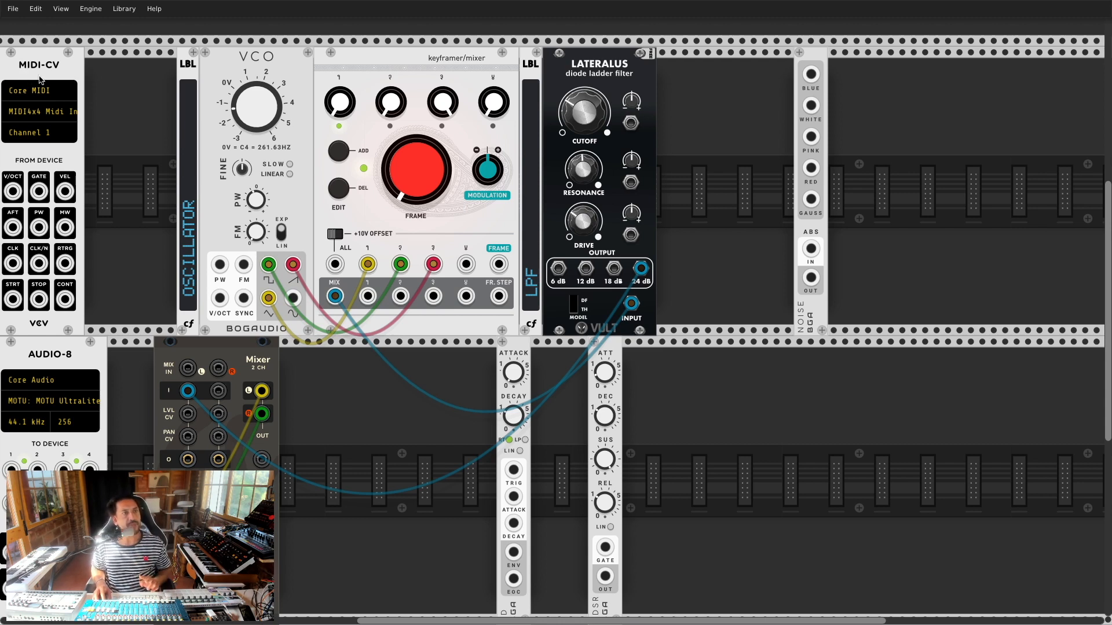
# Step: Set MIDI-CV's input device to MIDI4x4 Midi In 4 and start a cable from its gate output
pyautogui.click(47, 113)
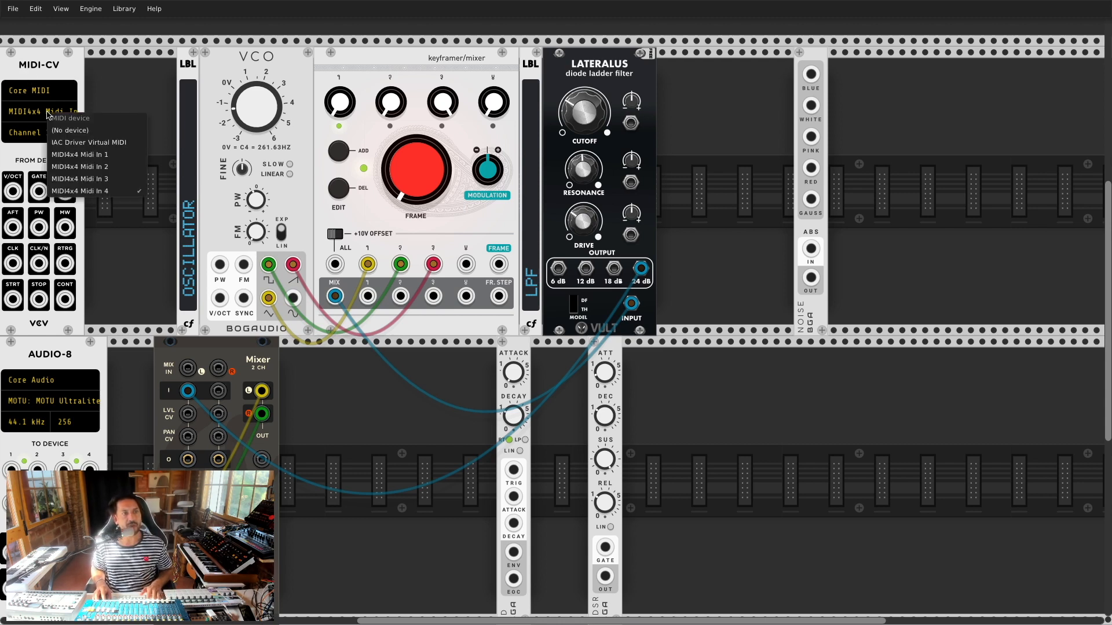
pyautogui.click(78, 191)
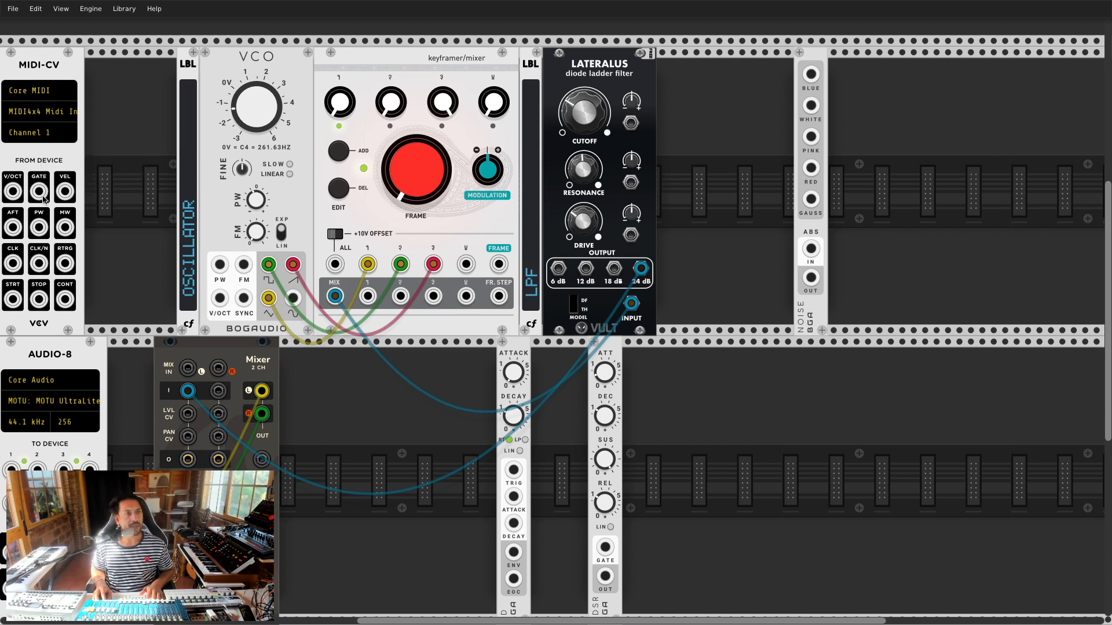
pyautogui.moveTo(38, 193); pyautogui.dragTo(307, 210)
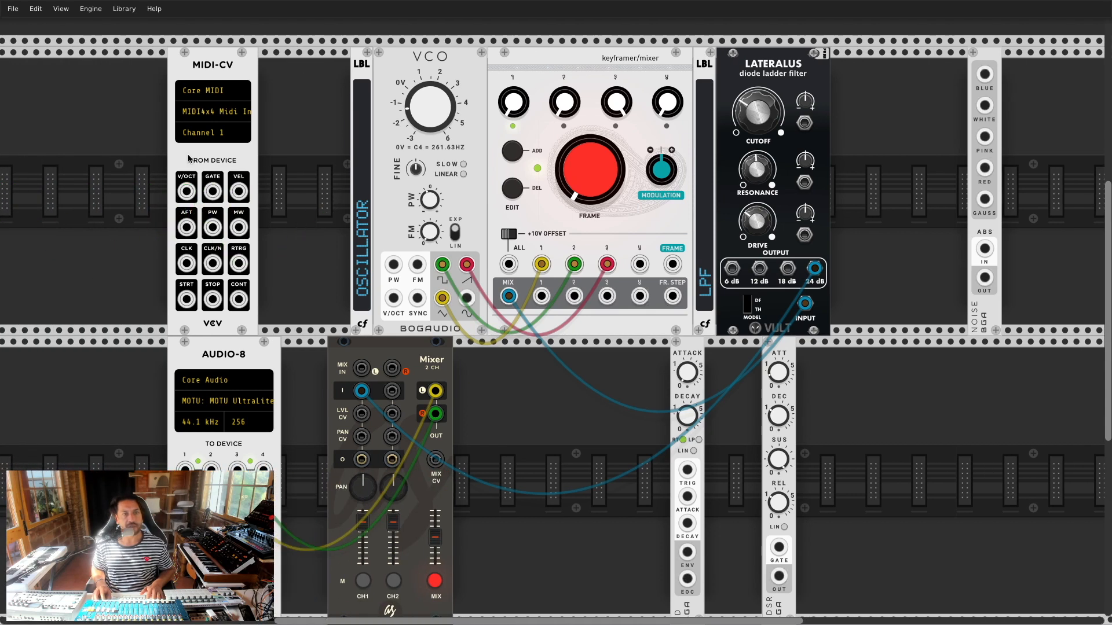
# Step: Filter the module browser to the Multiple tag and add the Splitter 1x9 beside the Lateralus
pyautogui.moveTo(469, 621); pyautogui.dragTo(540, 620)
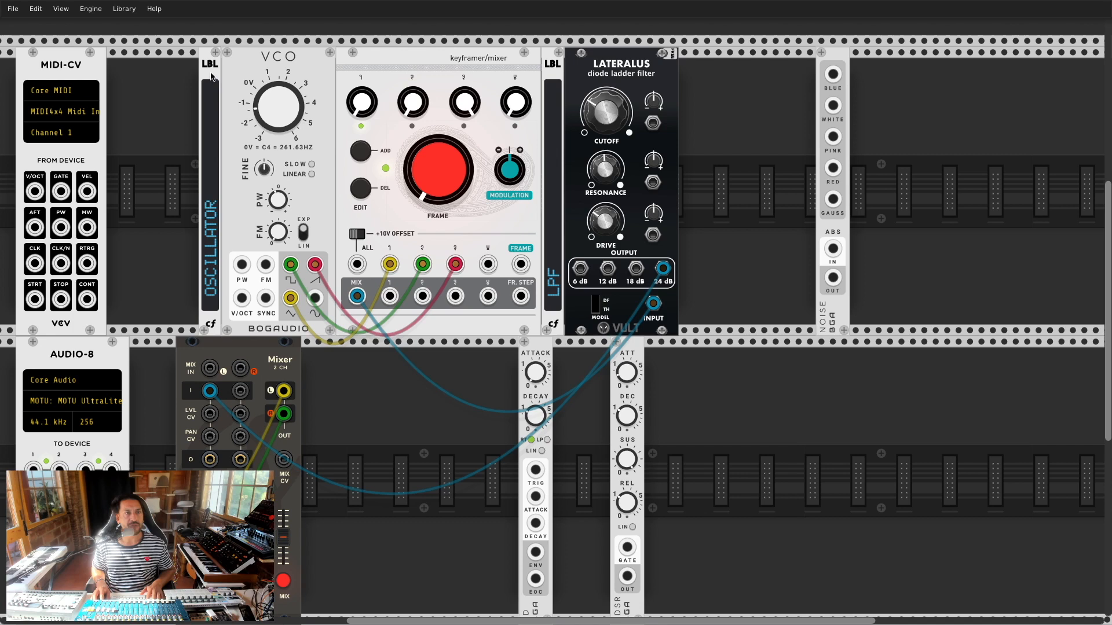
pyautogui.rightClick(145, 87)
pyautogui.click(116, 58)
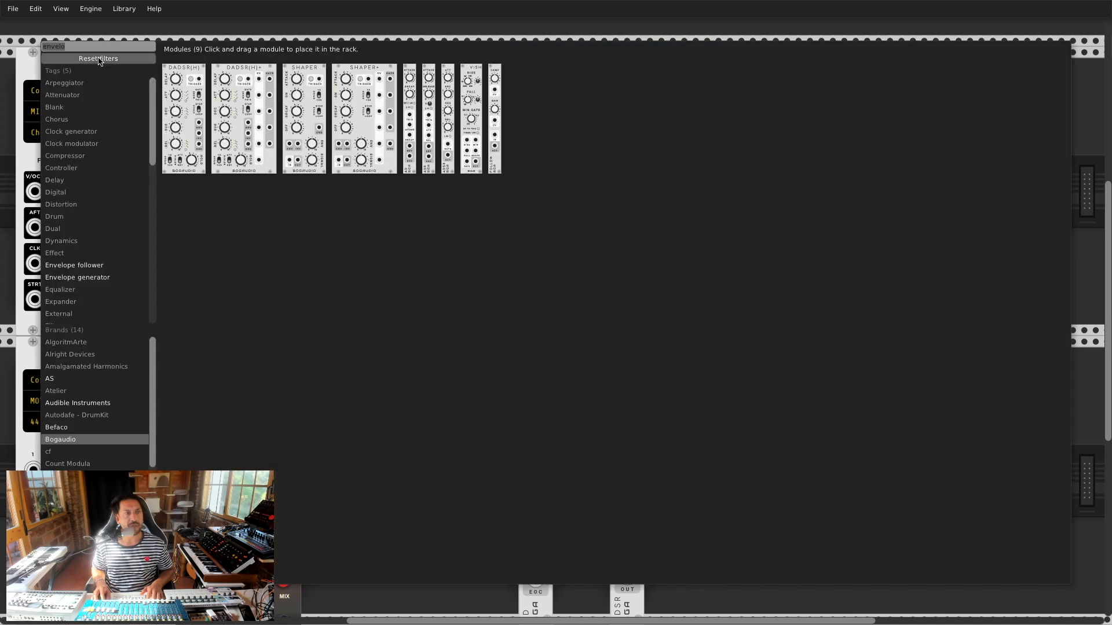
pyautogui.scroll(-10, 74, 162)
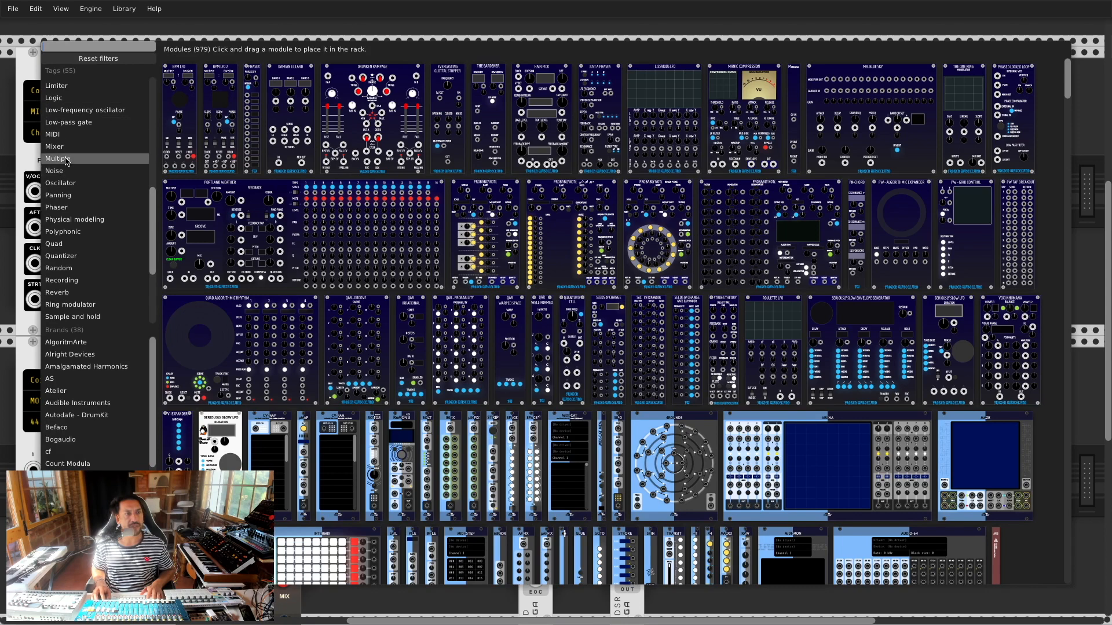
pyautogui.click(74, 161)
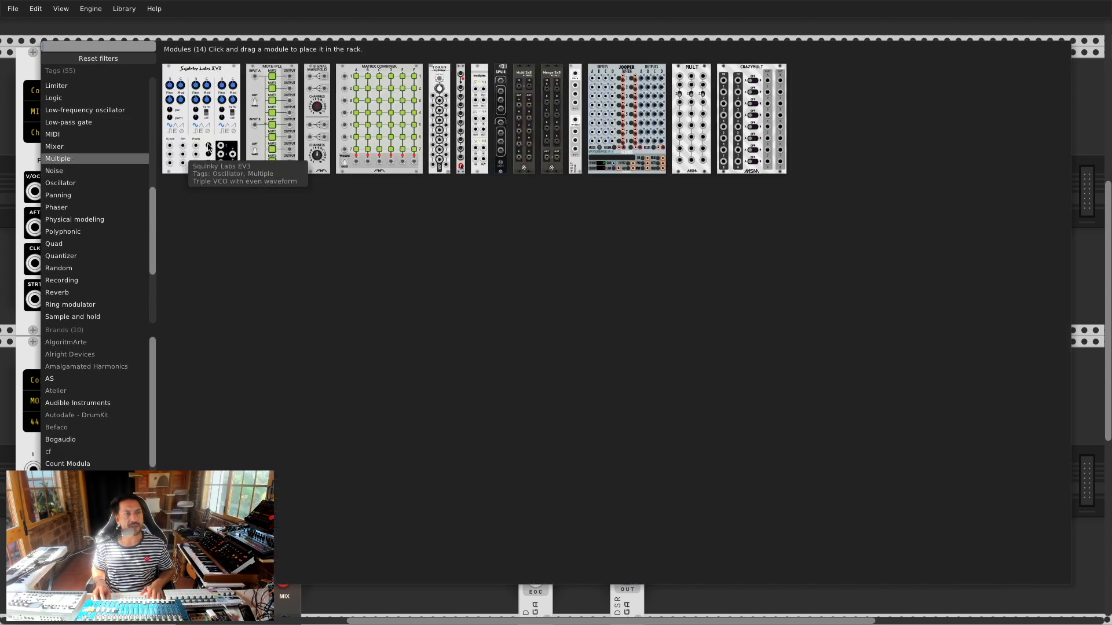
pyautogui.click(461, 73)
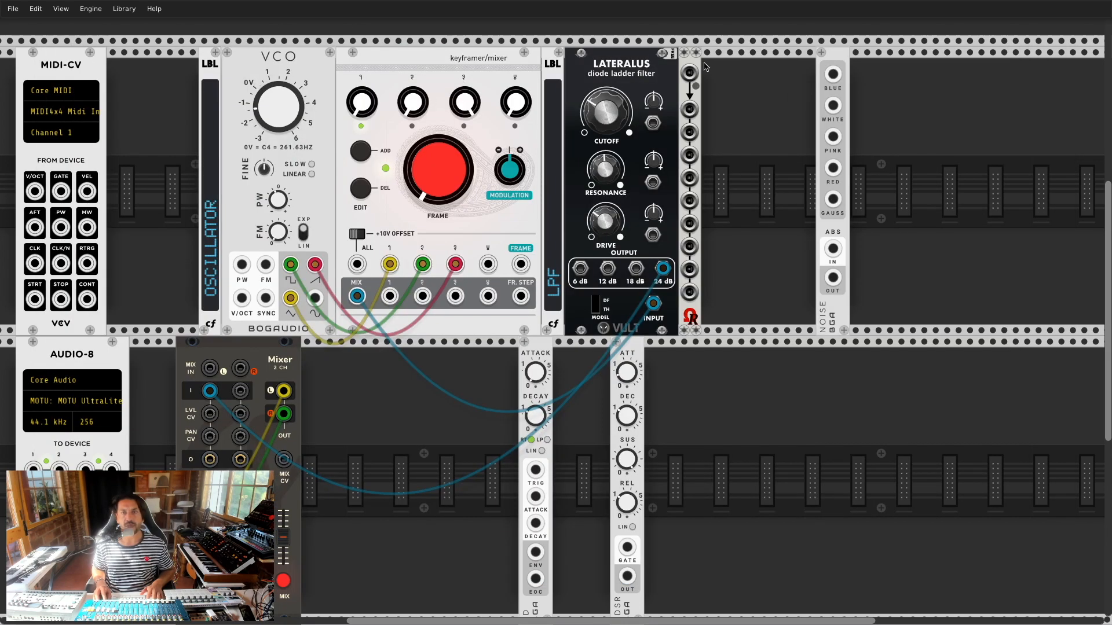
# Step: Place the splitter left of the VCO, put the OSCILLATOR label before it, and patch MIDI pitch in
pyautogui.moveTo(474, 97); pyautogui.dragTo(378, 98)
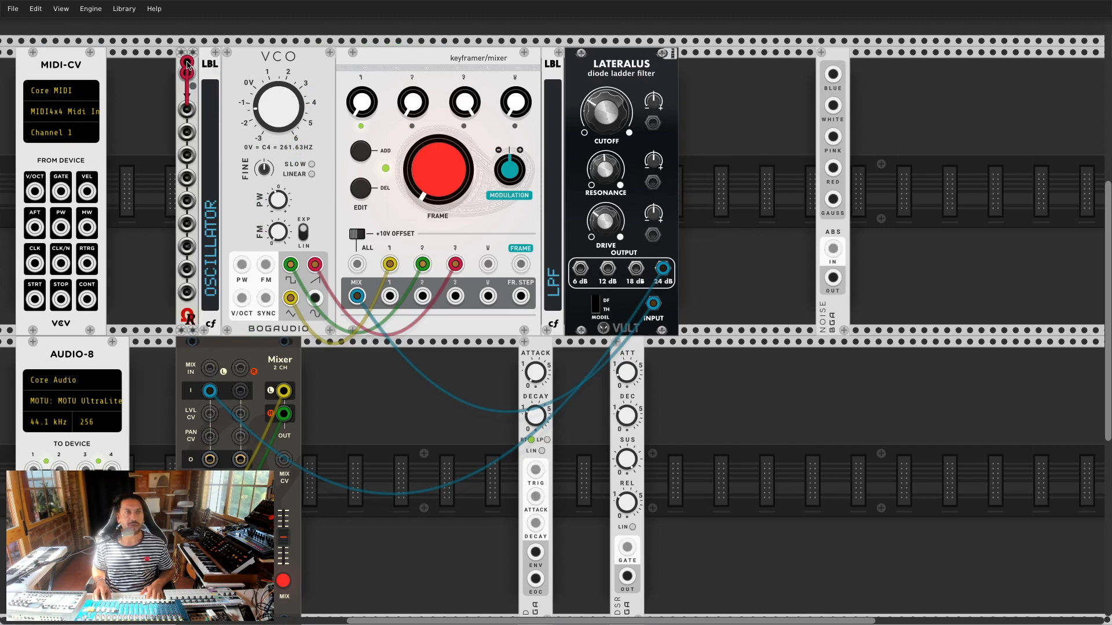
pyautogui.moveTo(210, 65)
pyautogui.mouseDown()
pyautogui.moveTo(172, 64)
pyautogui.moveTo(197, 66)
pyautogui.mouseUp()
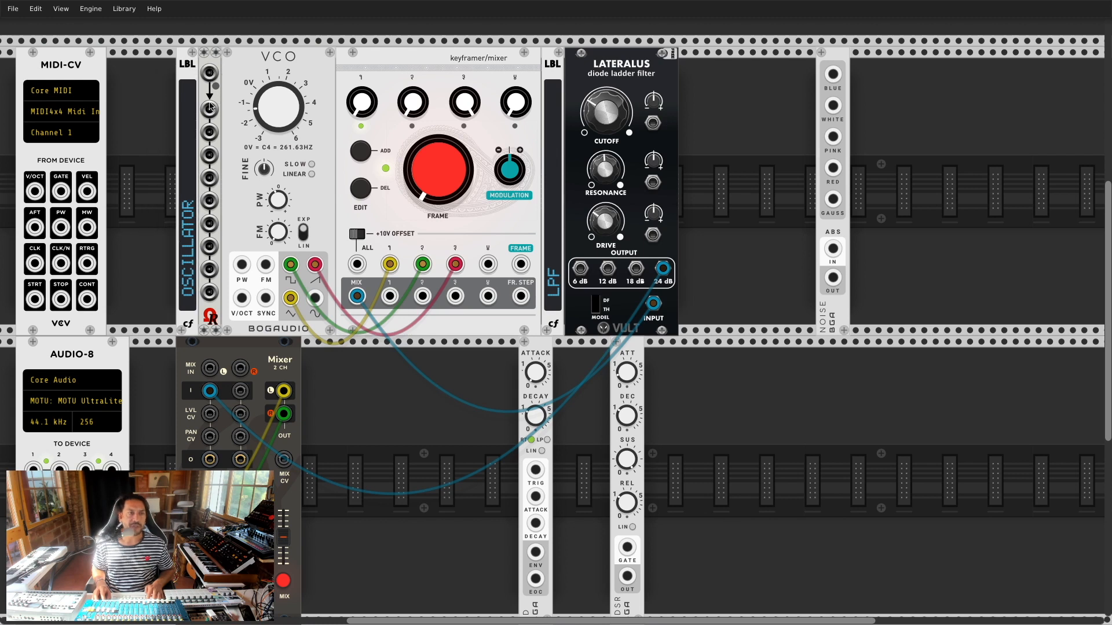
pyautogui.moveTo(35, 191); pyautogui.dragTo(242, 297)
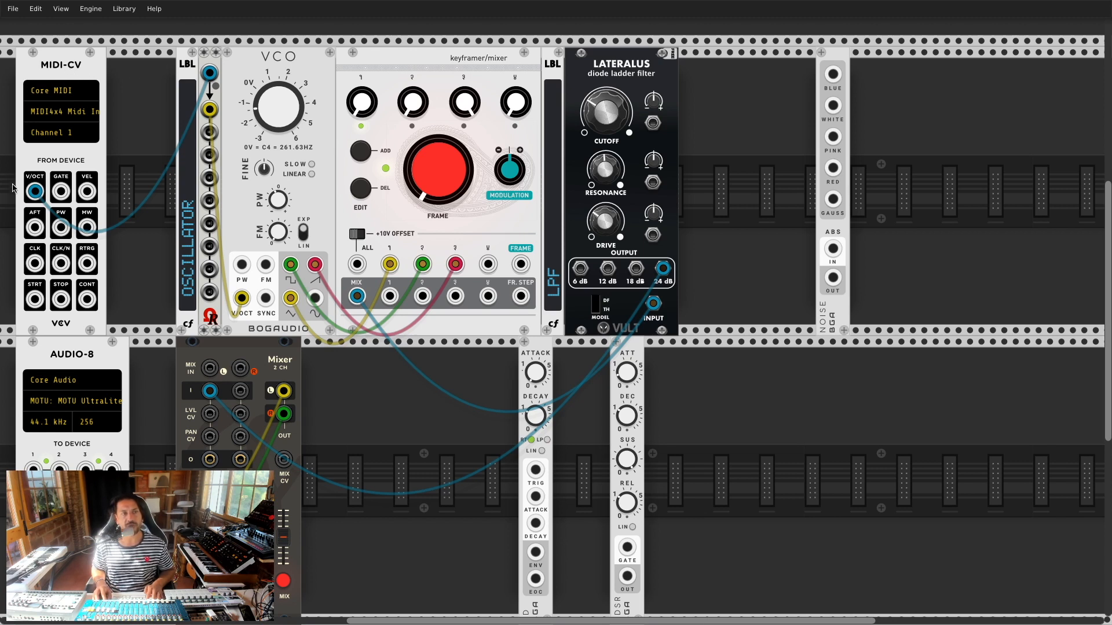
pyautogui.moveTo(35, 190)
pyautogui.mouseDown()
pyautogui.moveTo(65, 159)
pyautogui.moveTo(35, 189)
pyautogui.moveTo(52, 191)
pyautogui.mouseUp()
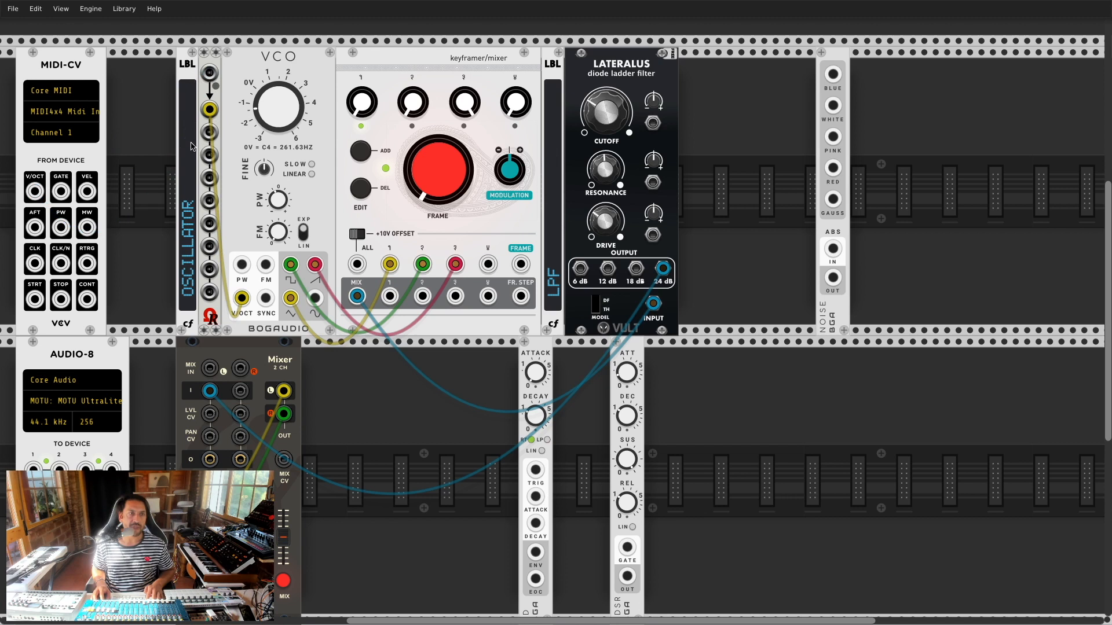
# Step: Relabel the oscillator label 'OSCILLATOR V/OCT' and cable MIDI V/OCT to the splitter input
pyautogui.rightClick(188, 249)
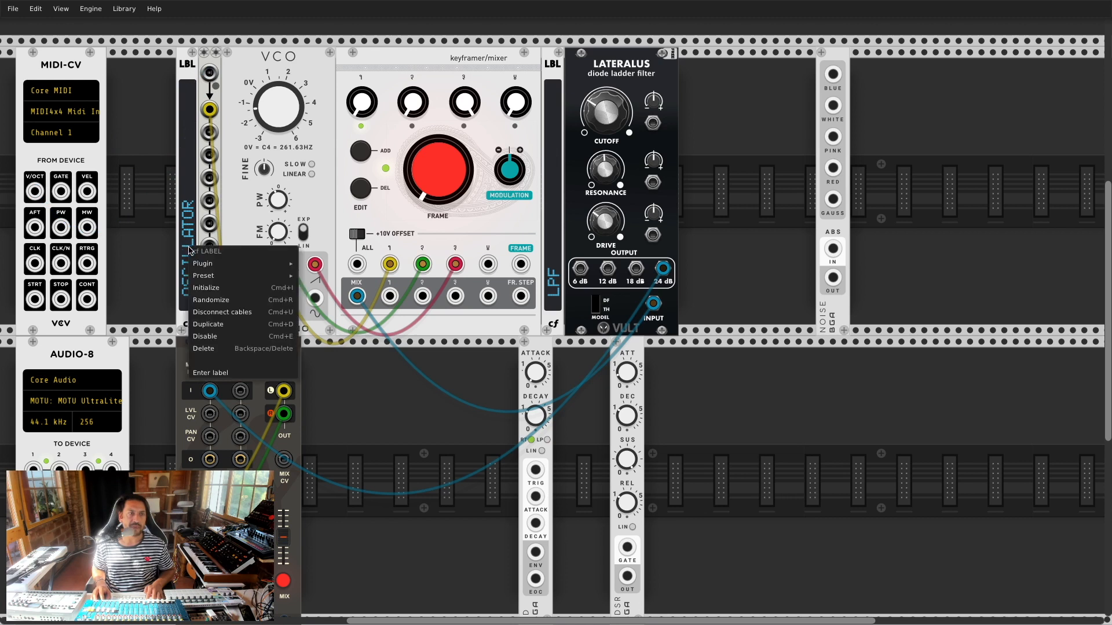
pyautogui.click(220, 373)
pyautogui.write('OSCILLATOR.')
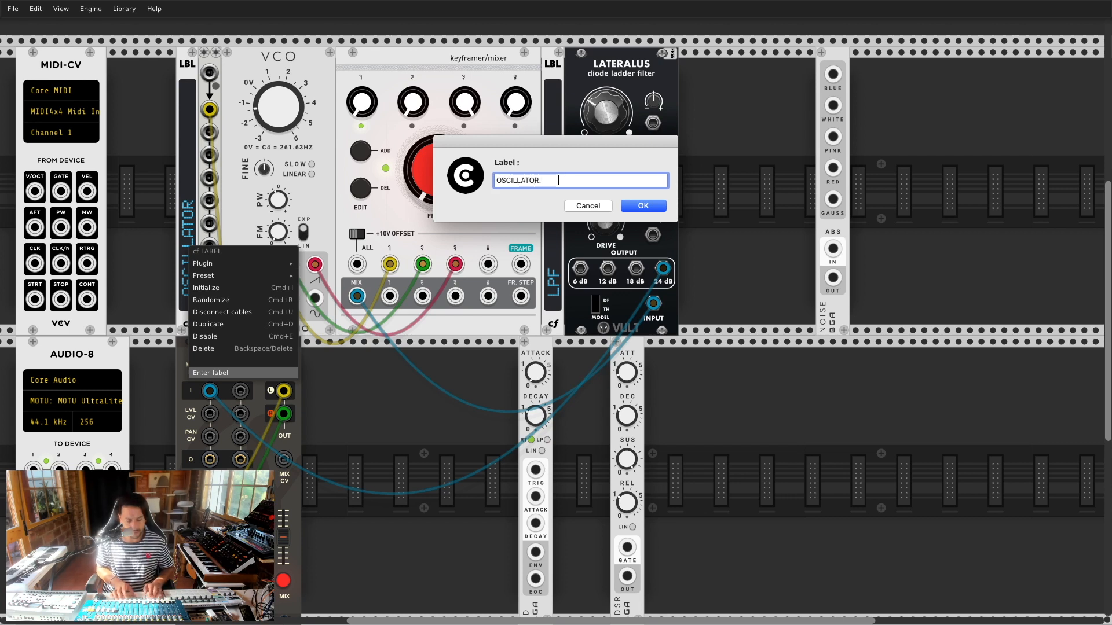
pyautogui.write('            V/')
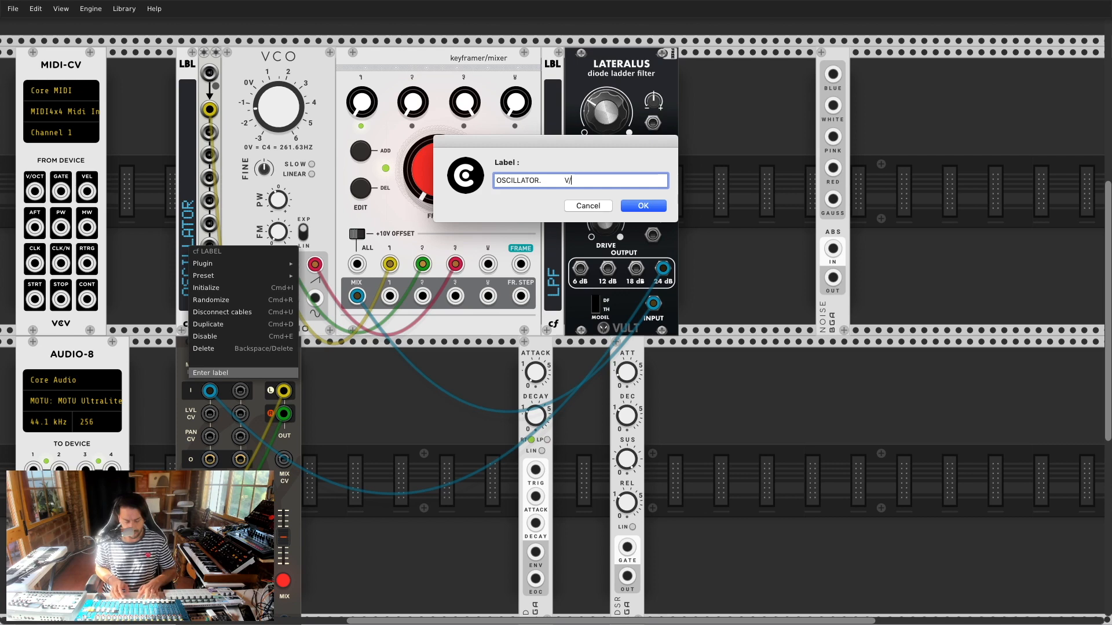
pyautogui.write('OCT')
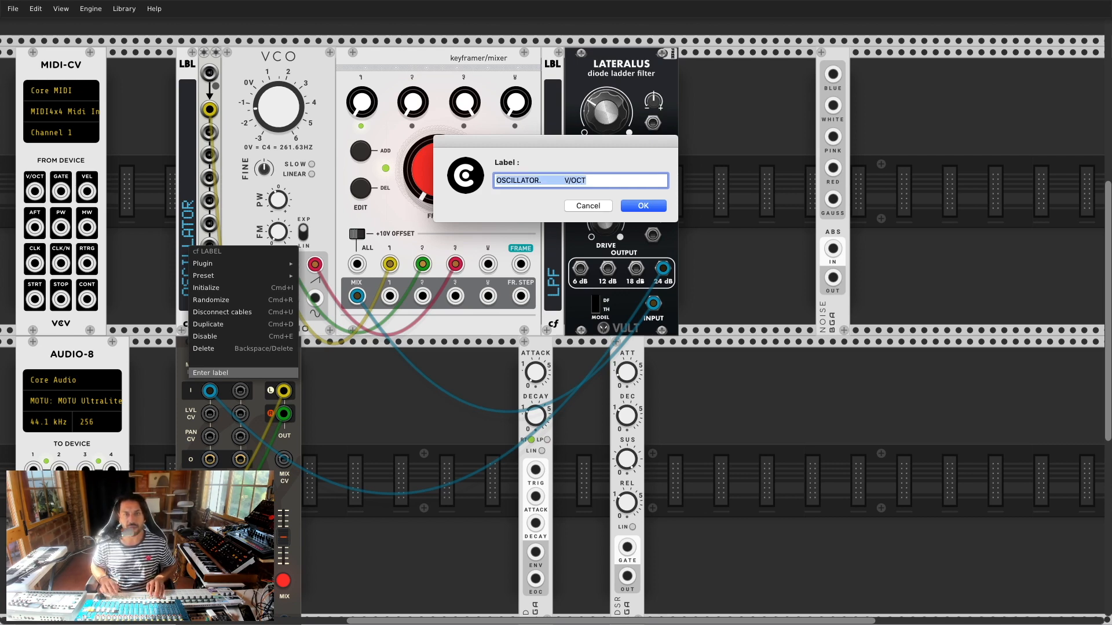
pyautogui.press('Return')
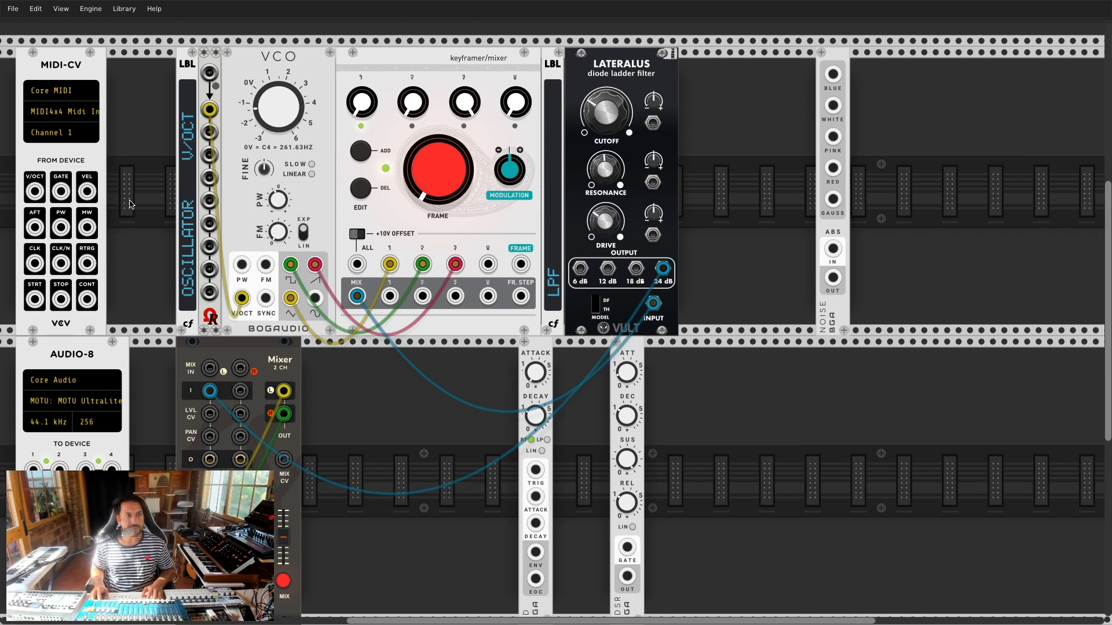
pyautogui.moveTo(210, 73); pyautogui.dragTo(35, 191)
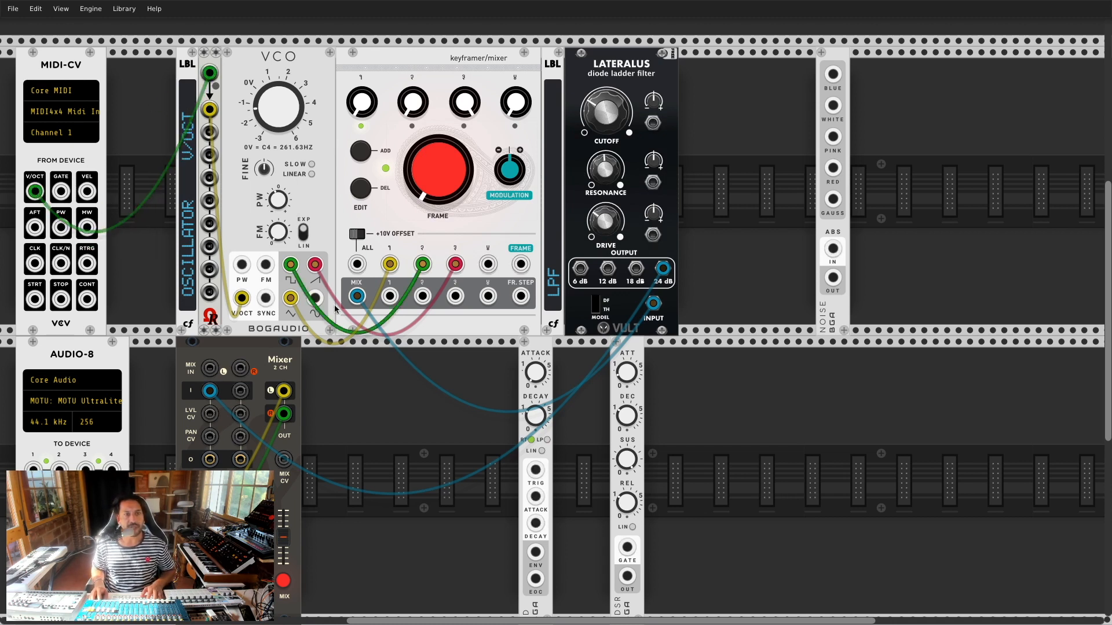
# Step: Copy the label to the lower row as 'GATE' and duplicate the splitter
pyautogui.moveTo(536, 354); pyautogui.dragTo(483, 363)
pyautogui.hotkey('ctrl', 'd')
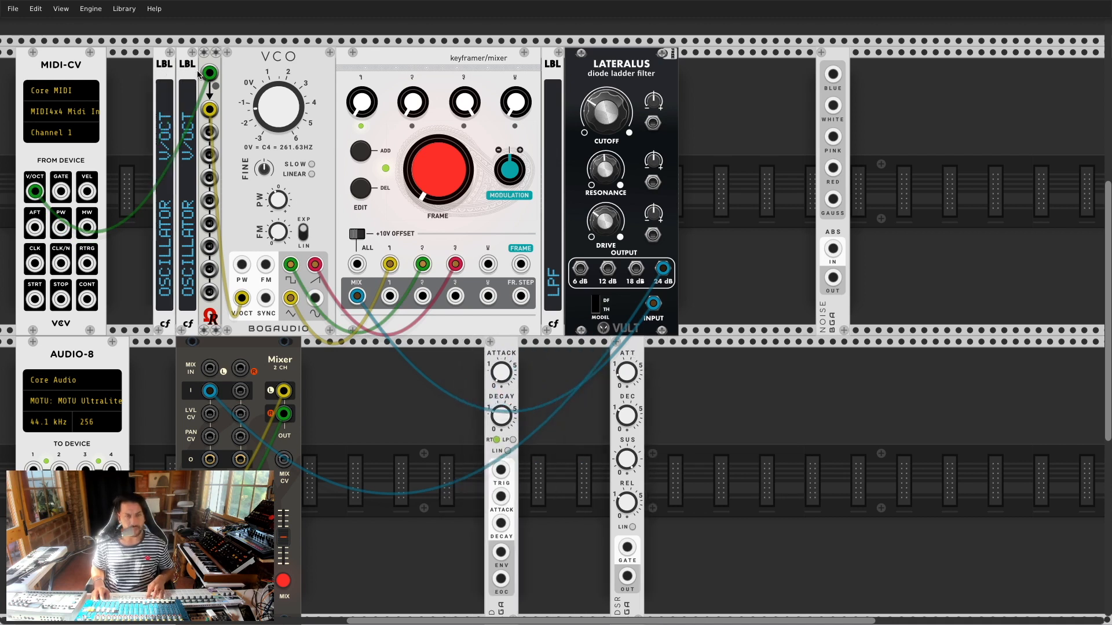
pyautogui.moveTo(158, 69); pyautogui.dragTo(358, 344)
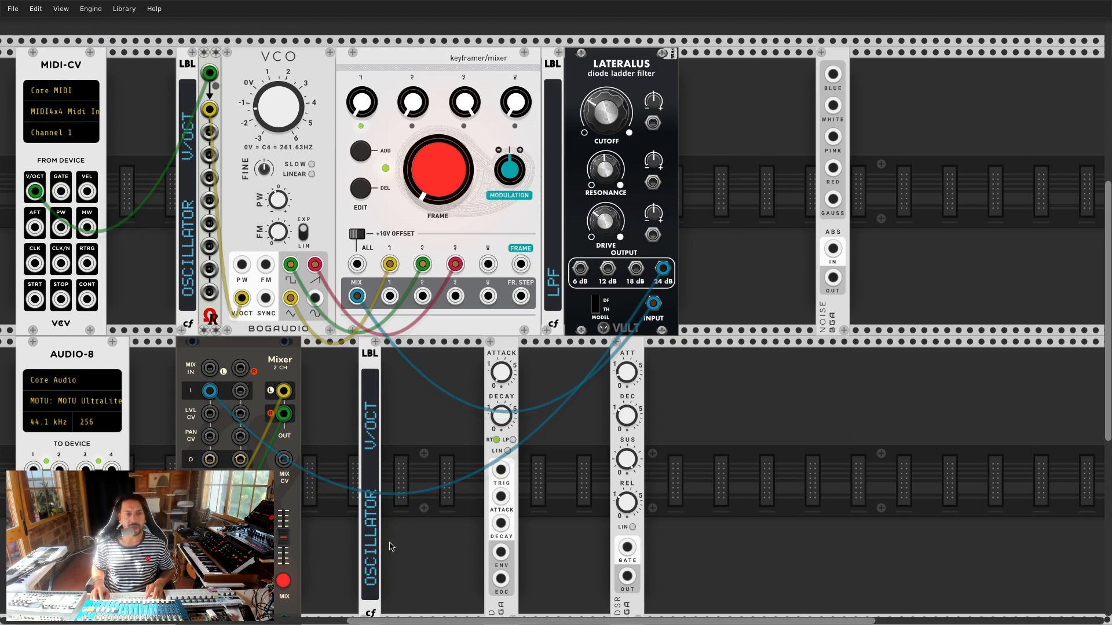
pyautogui.rightClick(373, 568)
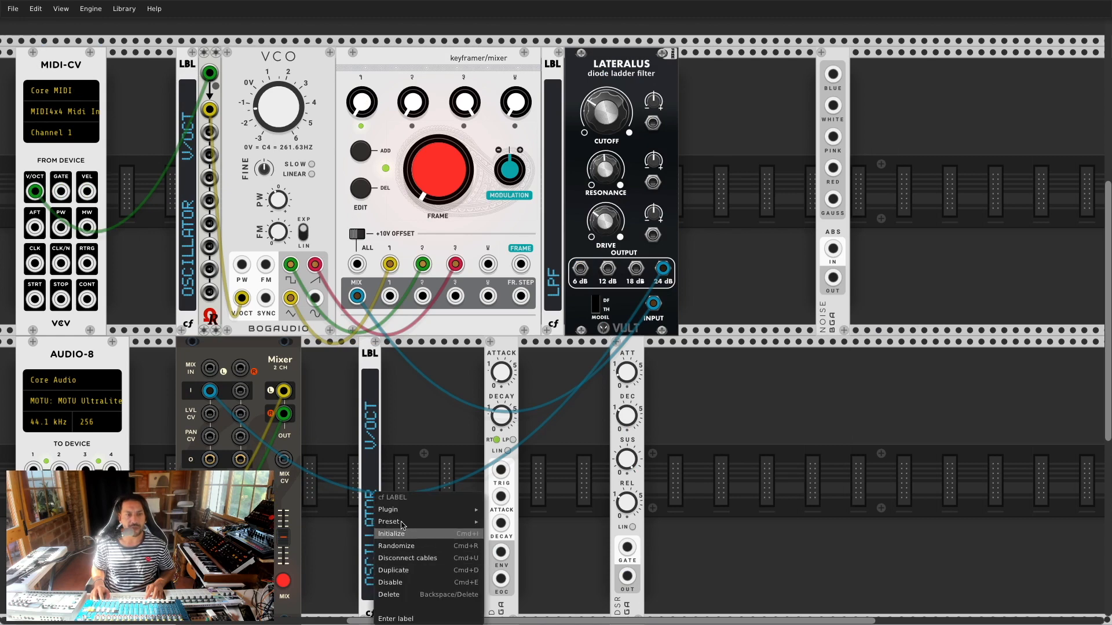
pyautogui.click(396, 619)
pyautogui.write('GATE')
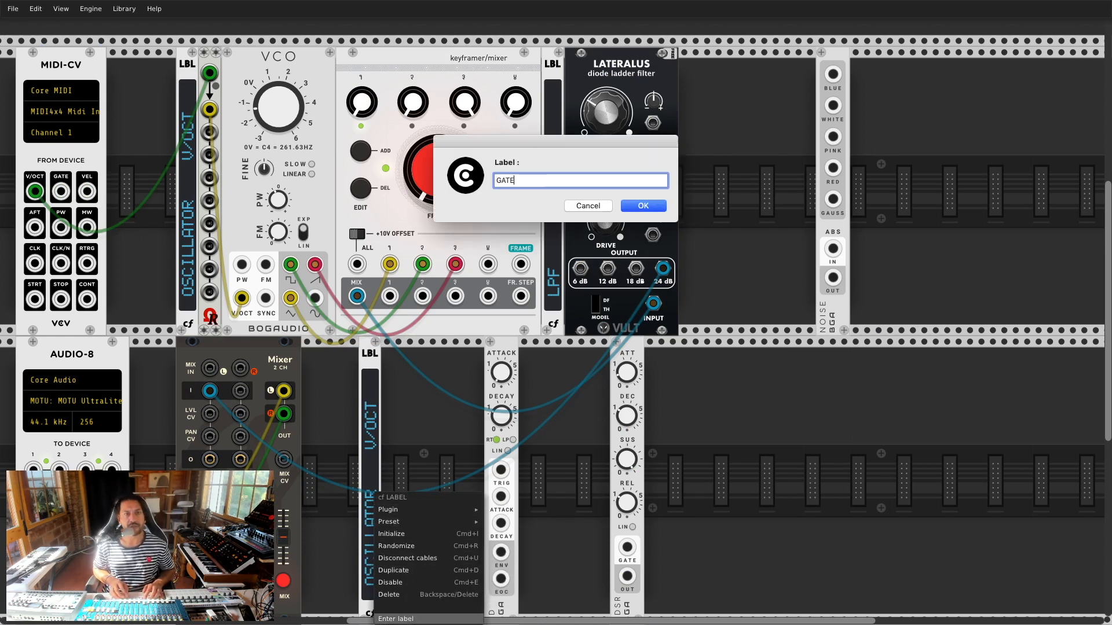
pyautogui.press('Return')
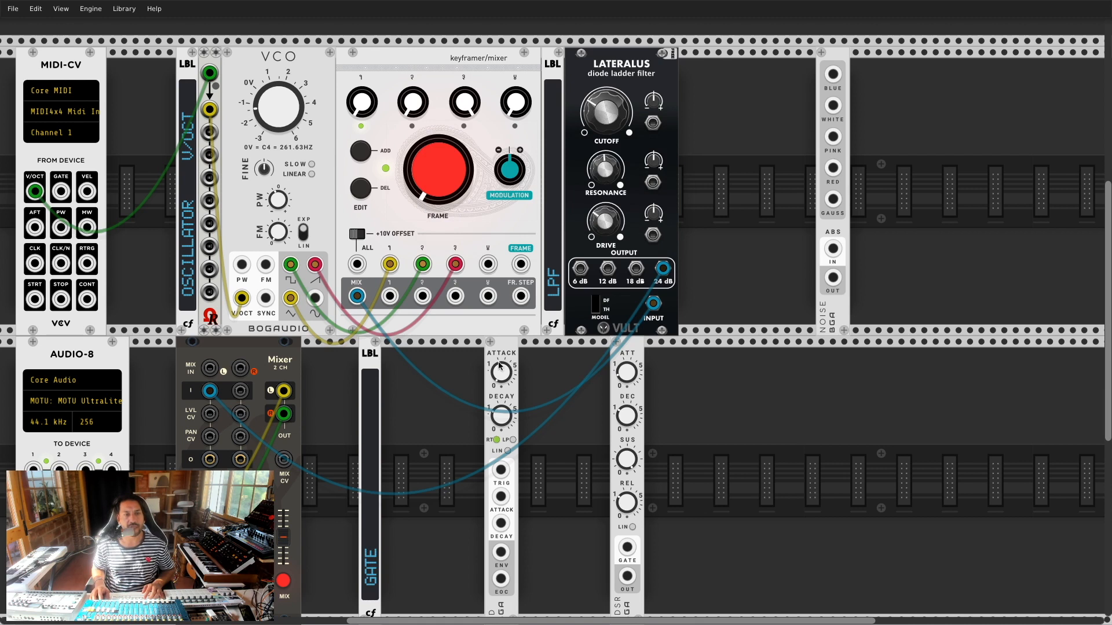
pyautogui.hotkey('ctrl', 'd')
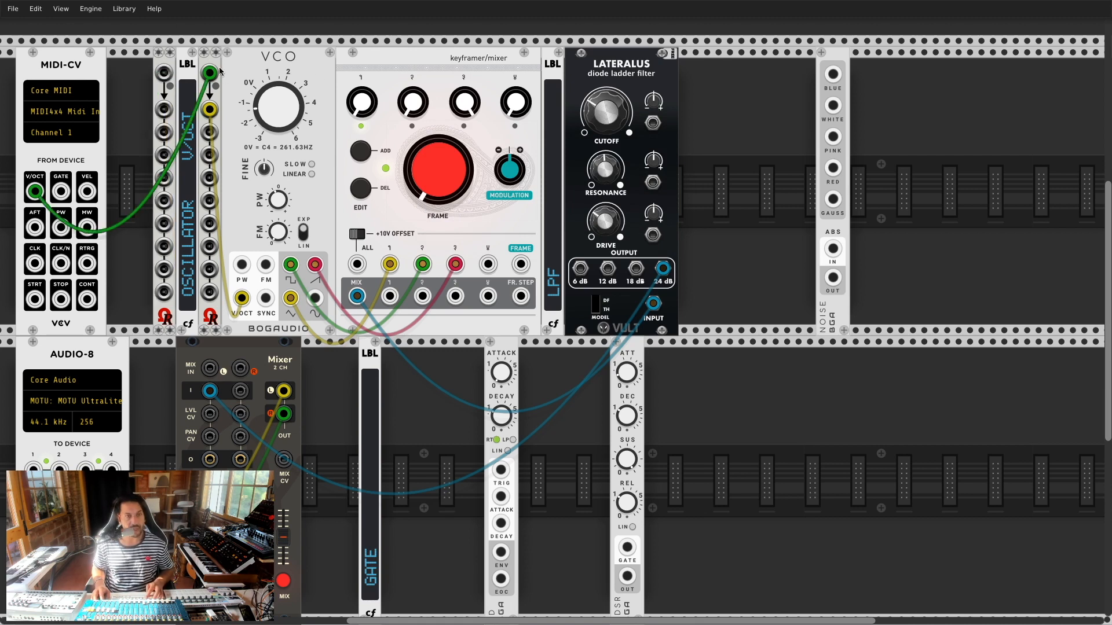
# Step: Feed MIDI gate through the lower splitter into the AD TRIG and ADSR GATE inputs
pyautogui.moveTo(172, 71); pyautogui.dragTo(316, 356)
pyautogui.moveTo(399, 353); pyautogui.dragTo(60, 191)
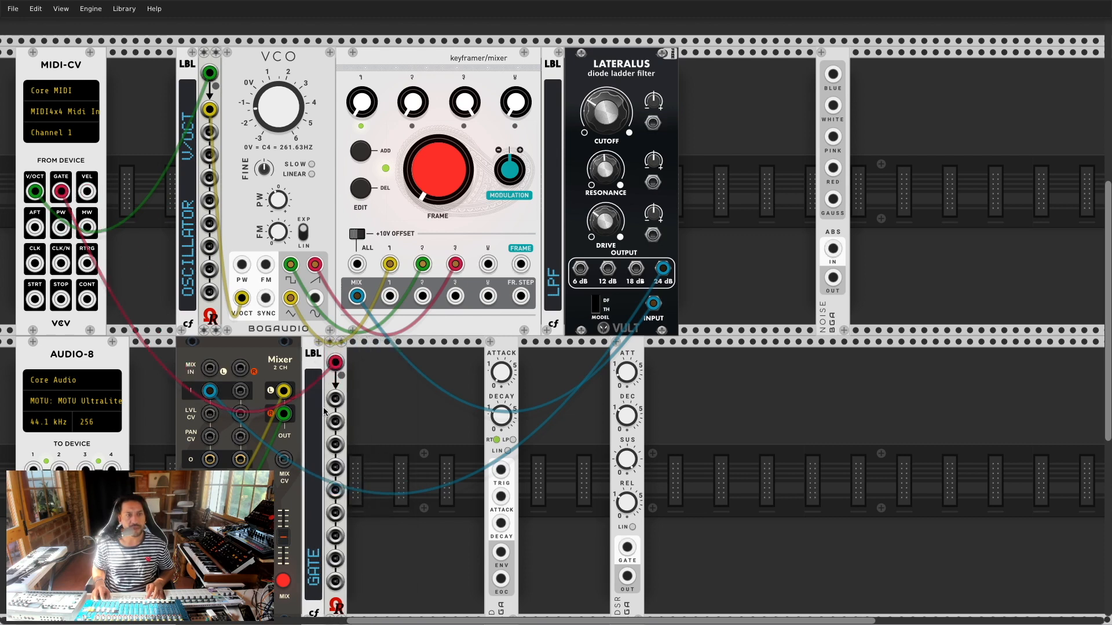
pyautogui.moveTo(335, 399); pyautogui.dragTo(501, 470)
pyautogui.moveTo(334, 429); pyautogui.dragTo(627, 547)
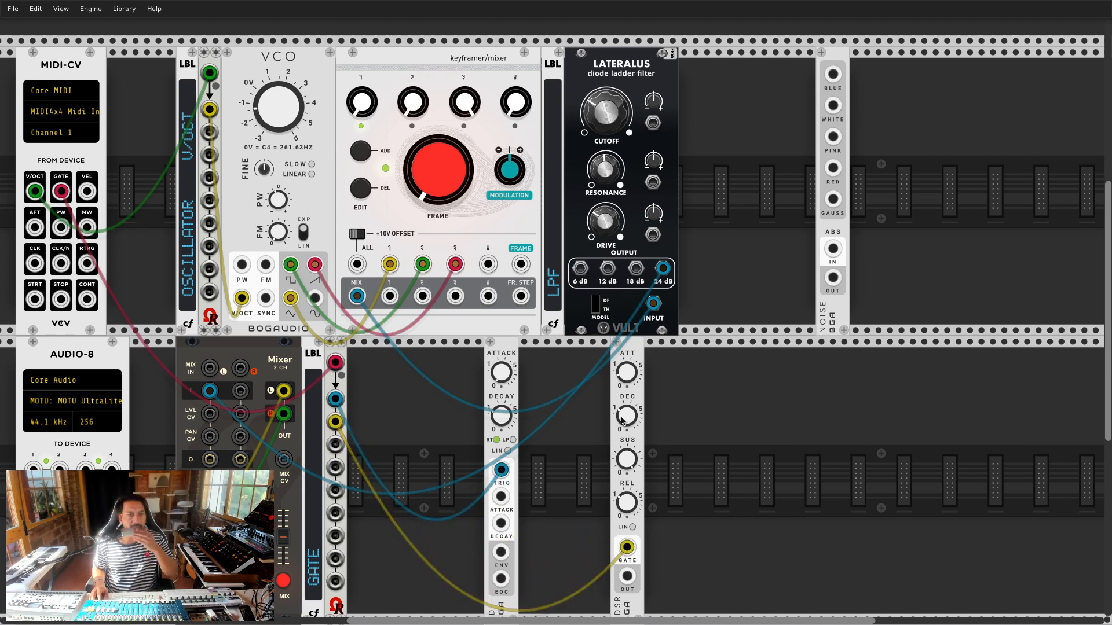
pyautogui.moveTo(501, 353); pyautogui.dragTo(489, 351)
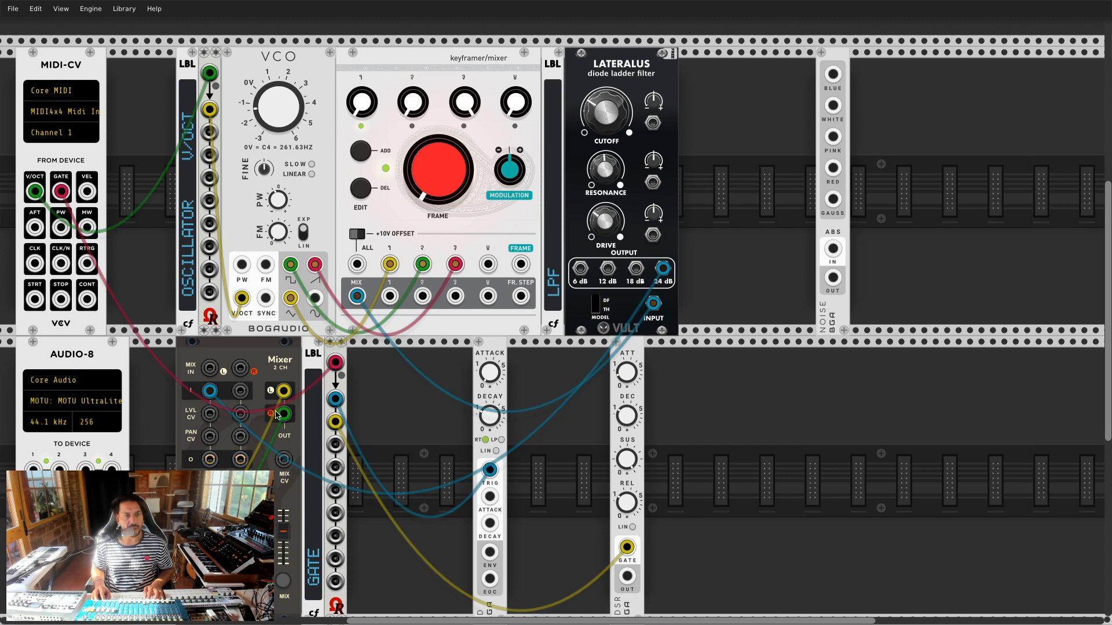
# Step: Sweep the keyframer FRAME, return from the BLD reference photo, and add another keyframer/mixer
pyautogui.moveTo(410, 199)
pyautogui.mouseDown()
pyautogui.moveTo(410, 157)
pyautogui.moveTo(410, 191)
pyautogui.mouseUp()
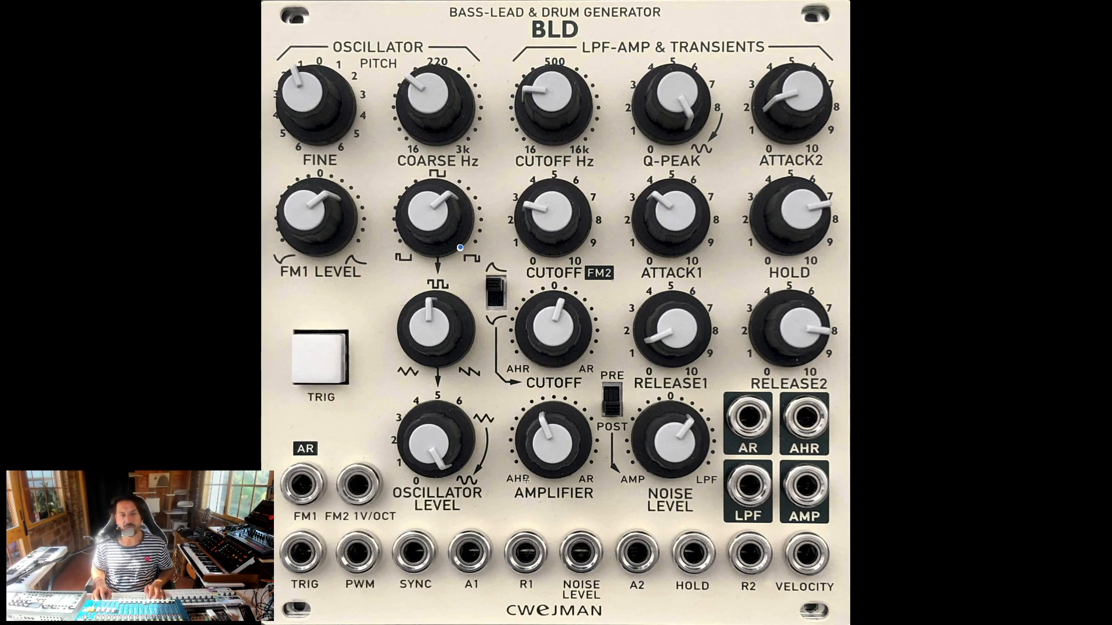
pyautogui.press('super+Tab')
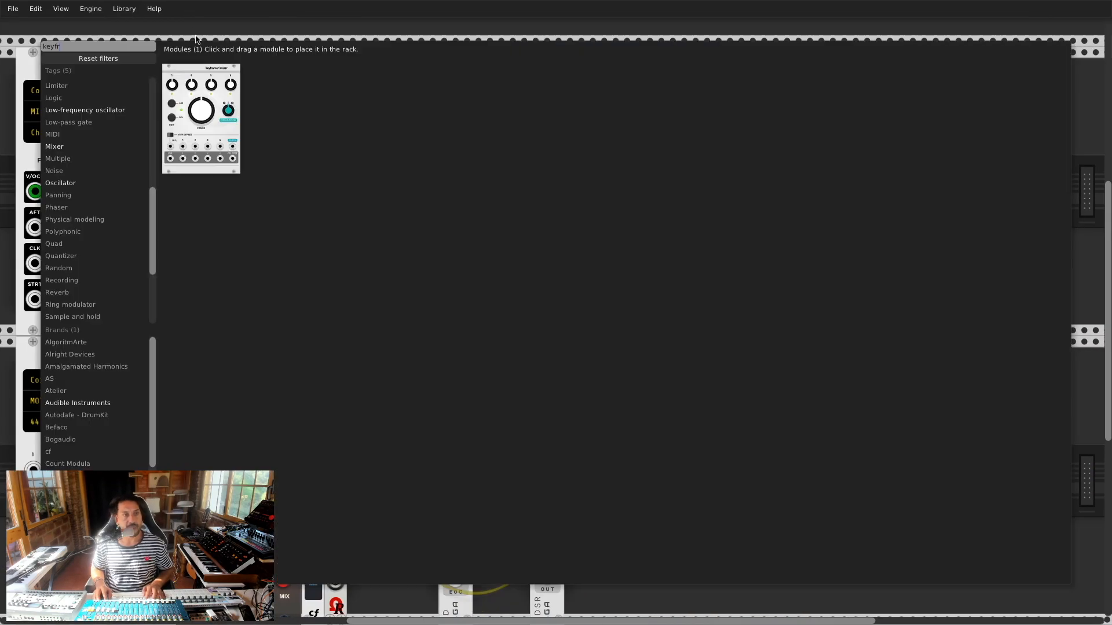
pyautogui.click(204, 74)
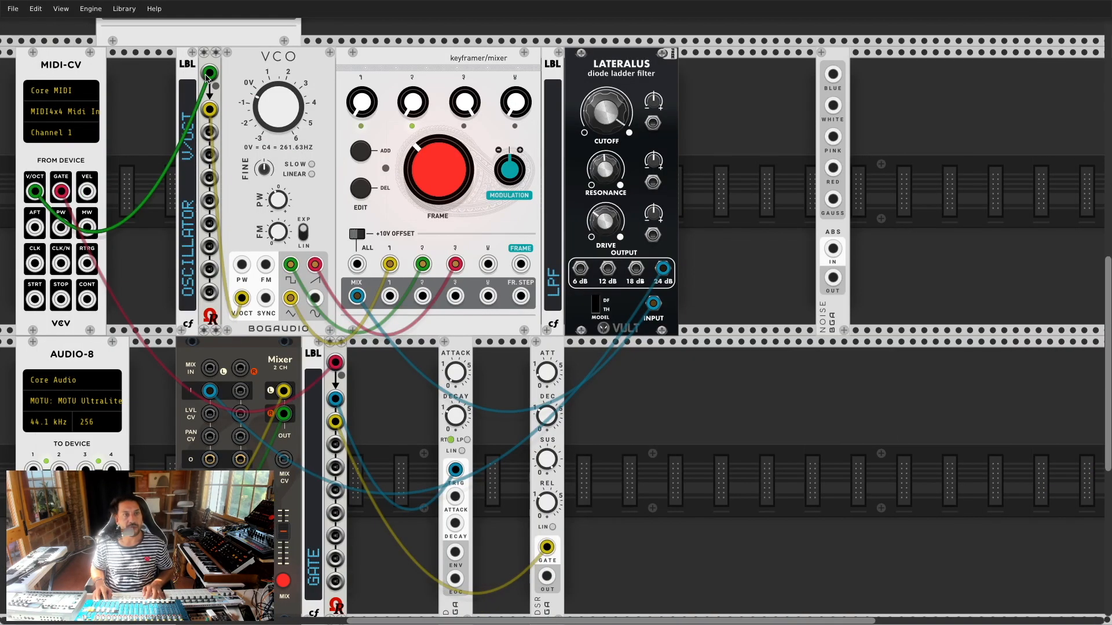
# Step: Place the new keyframer/mixer beside the ADSR, with ADSR into input 1 and AD into input 2
pyautogui.click(665, 545)
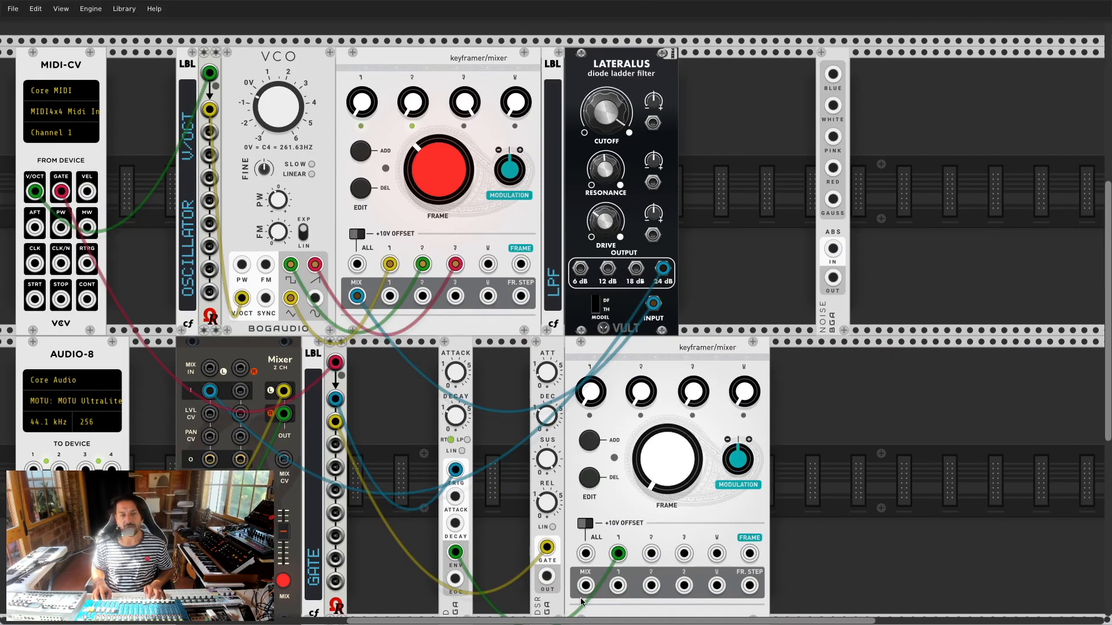
pyautogui.moveTo(618, 554); pyautogui.dragTo(651, 553)
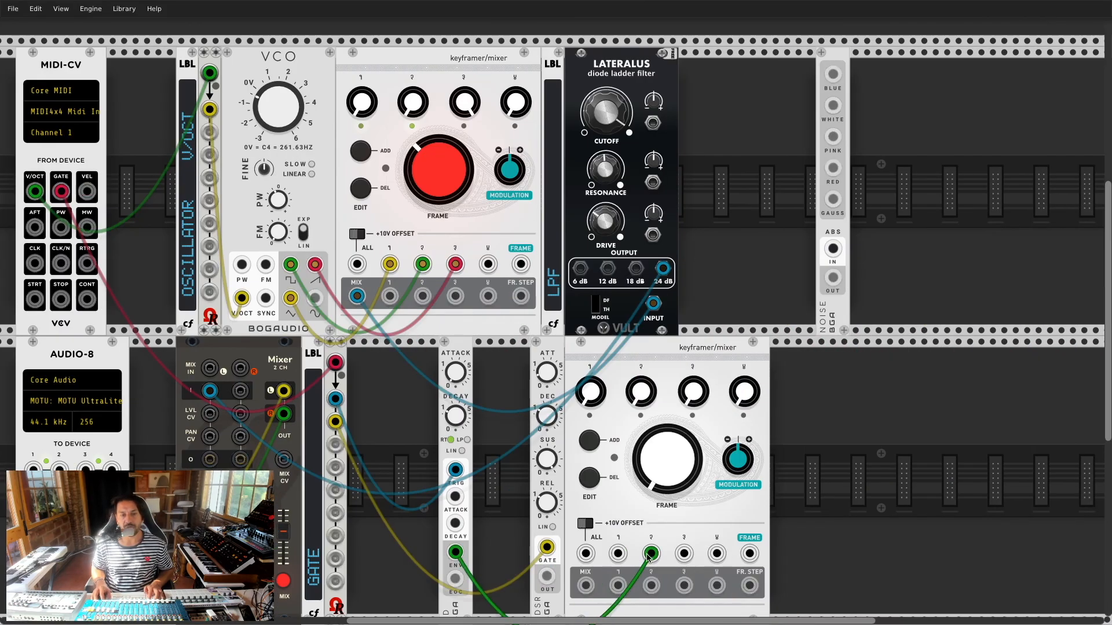
pyautogui.moveTo(546, 576); pyautogui.dragTo(618, 554)
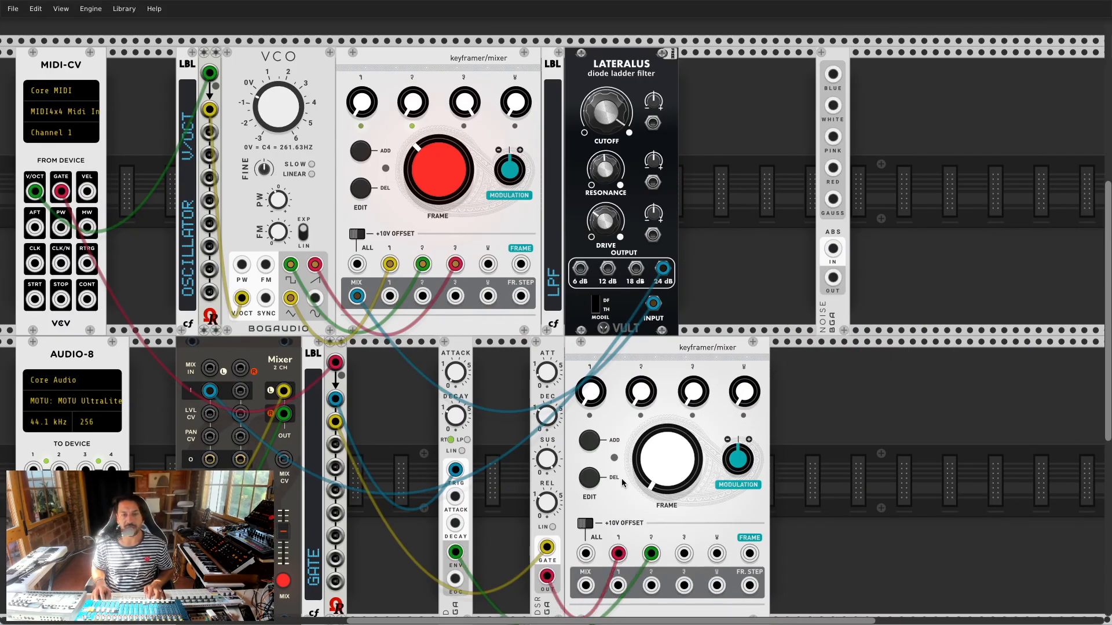
# Step: Add frames on the lower mixer with different channel 1 and 2 levels in each
pyautogui.click(589, 440)
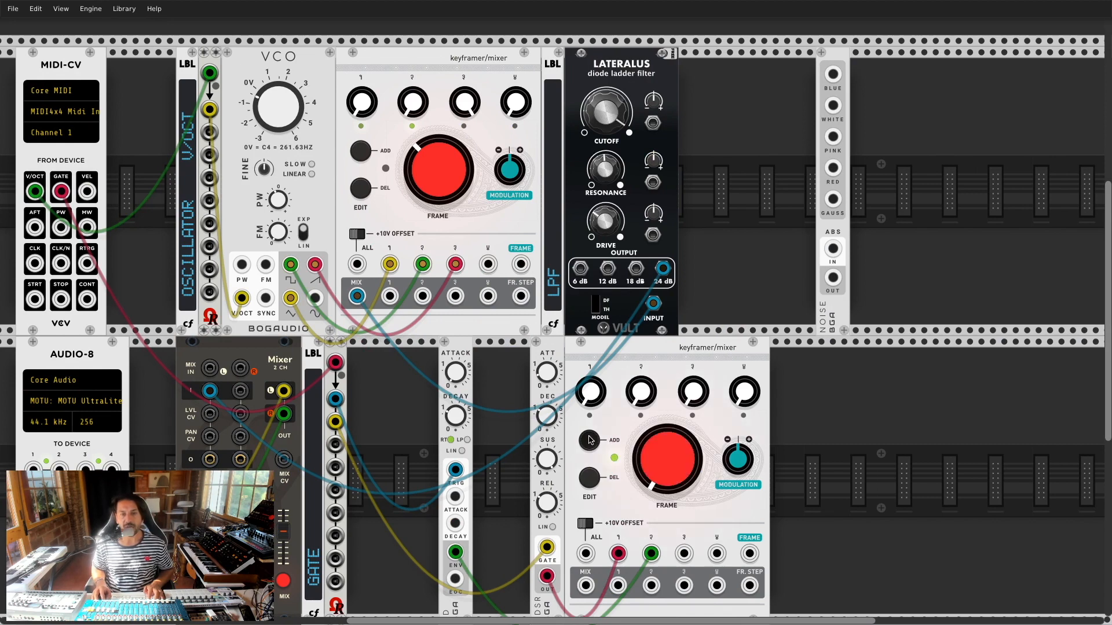
pyautogui.moveTo(590, 393); pyautogui.dragTo(590, 365)
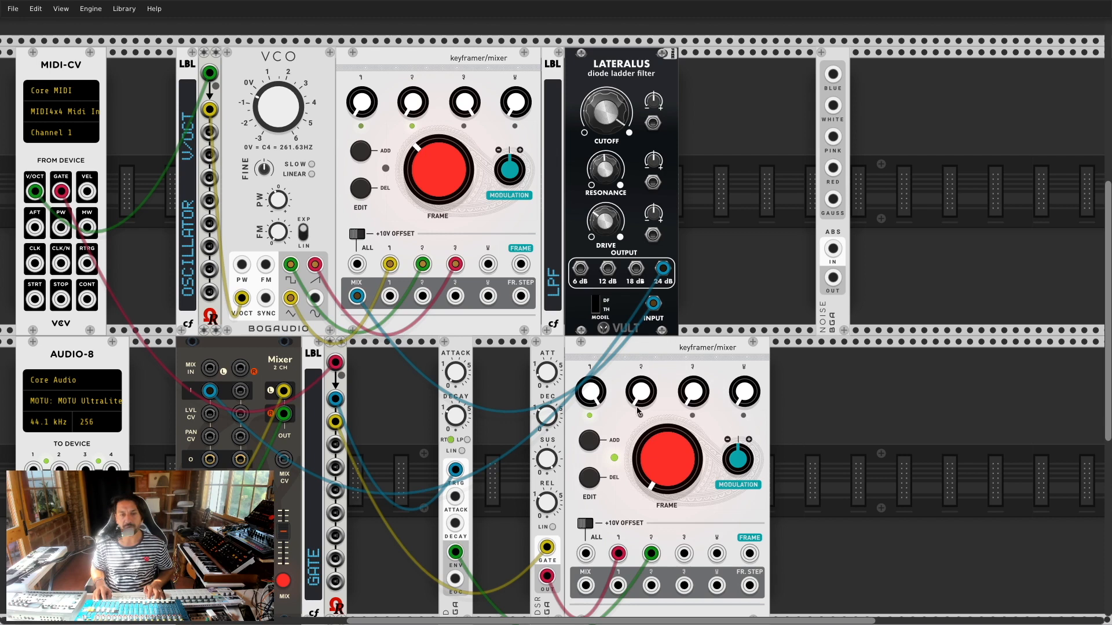
pyautogui.moveTo(635, 486); pyautogui.dragTo(635, 419)
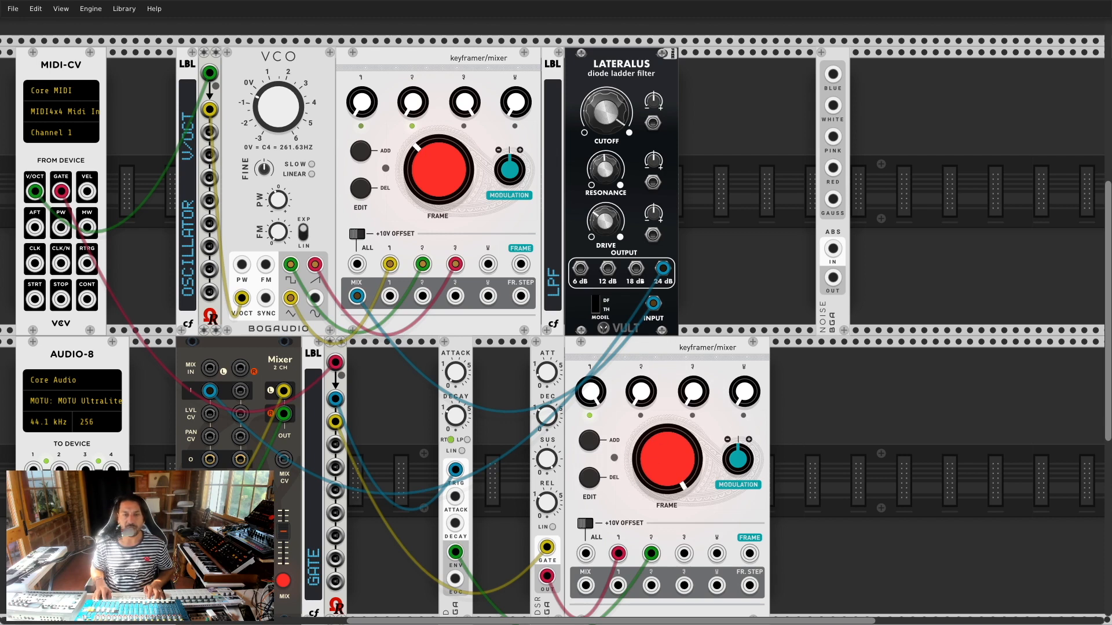
pyautogui.moveTo(667, 459); pyautogui.dragTo(667, 495)
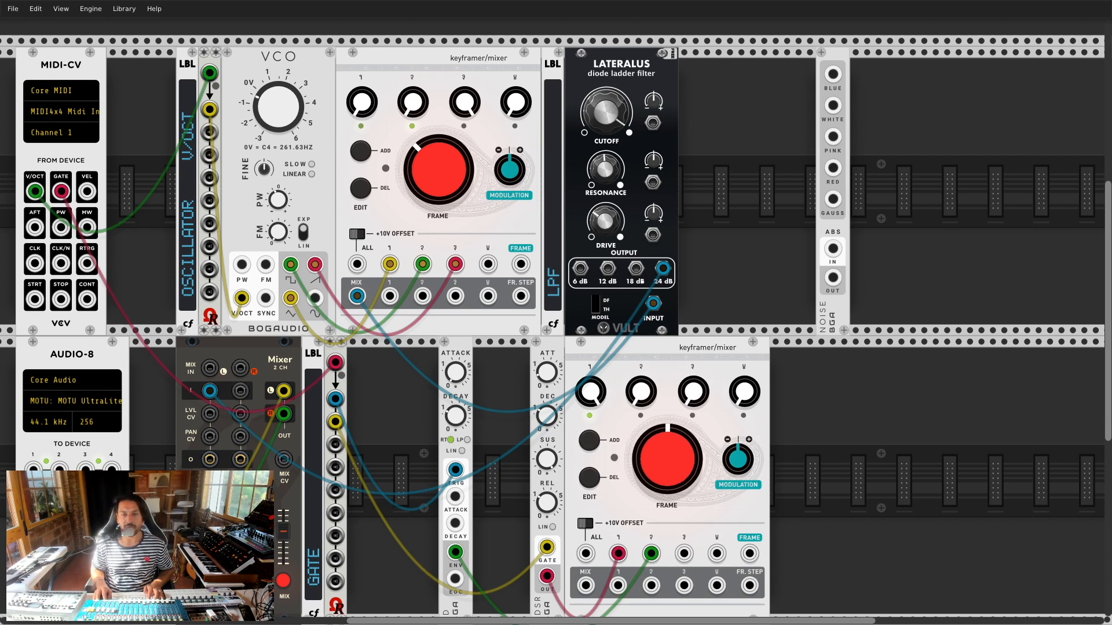
pyautogui.click(588, 440)
pyautogui.moveTo(585, 393); pyautogui.dragTo(585, 457)
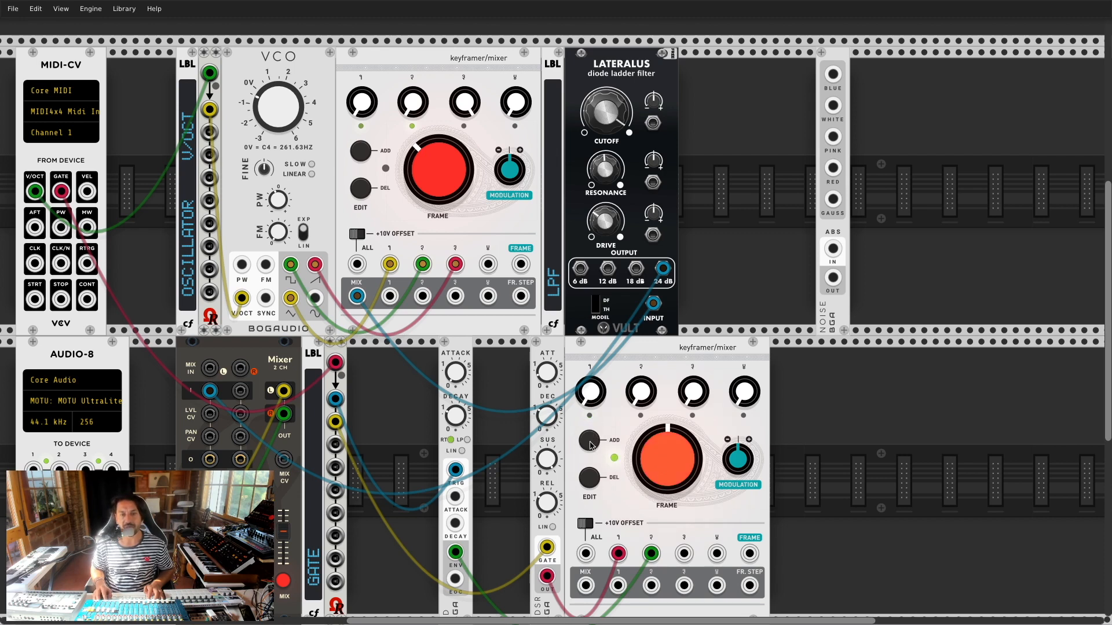
pyautogui.moveTo(664, 472); pyautogui.dragTo(664, 440)
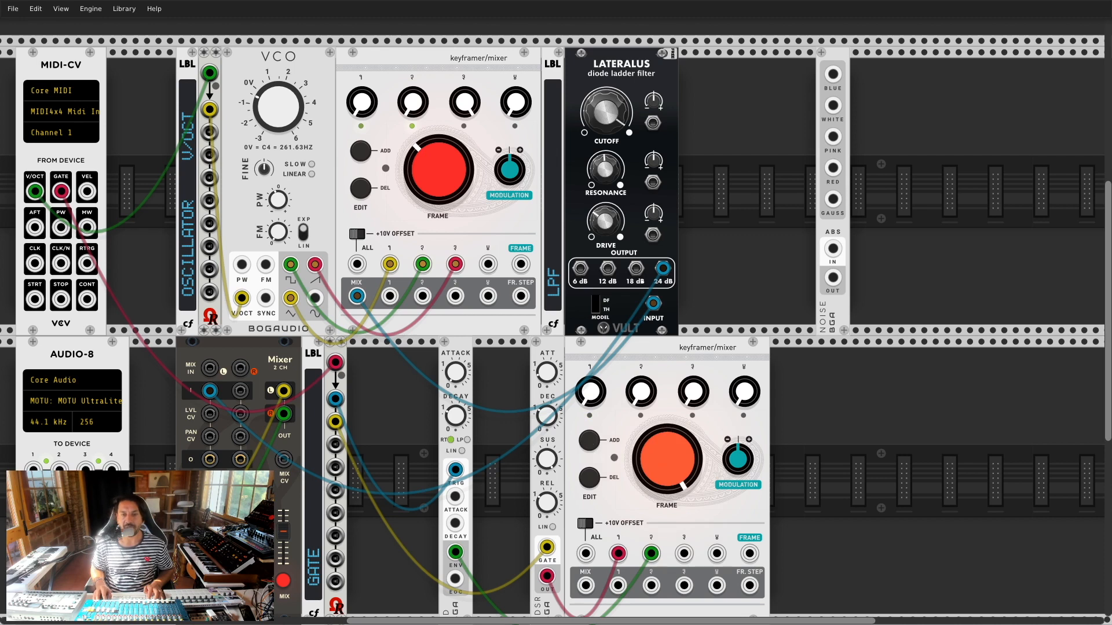
pyautogui.click(589, 440)
pyautogui.moveTo(641, 392); pyautogui.dragTo(641, 399)
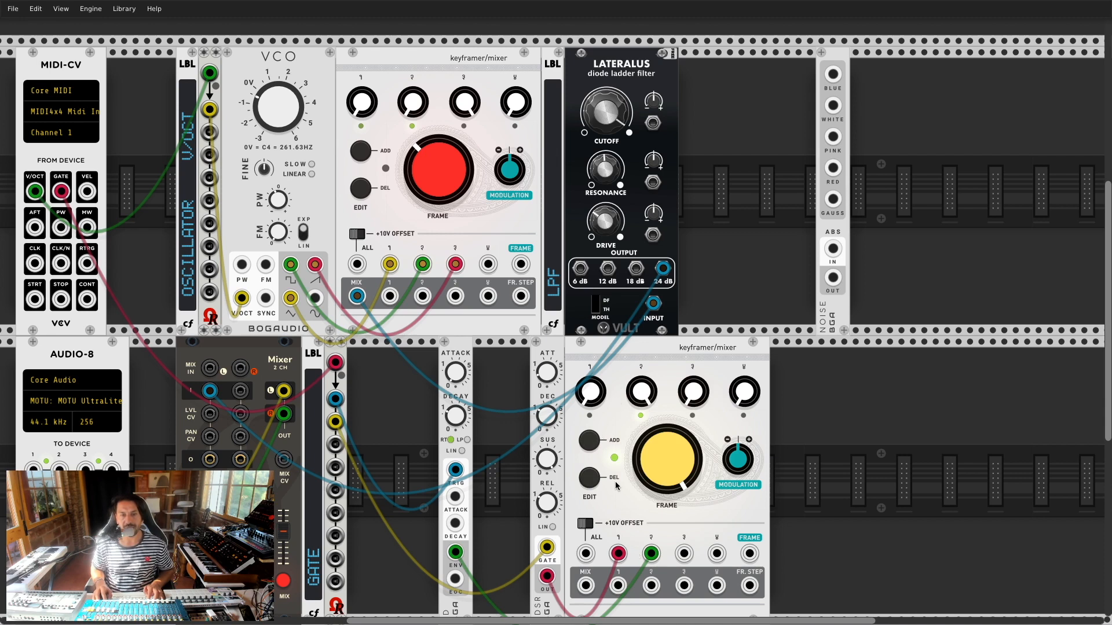
# Step: Sweep FRAME between the two frames to test, then shift the mixer and ADSR right
pyautogui.moveTo(655, 439); pyautogui.dragTo(618, 463)
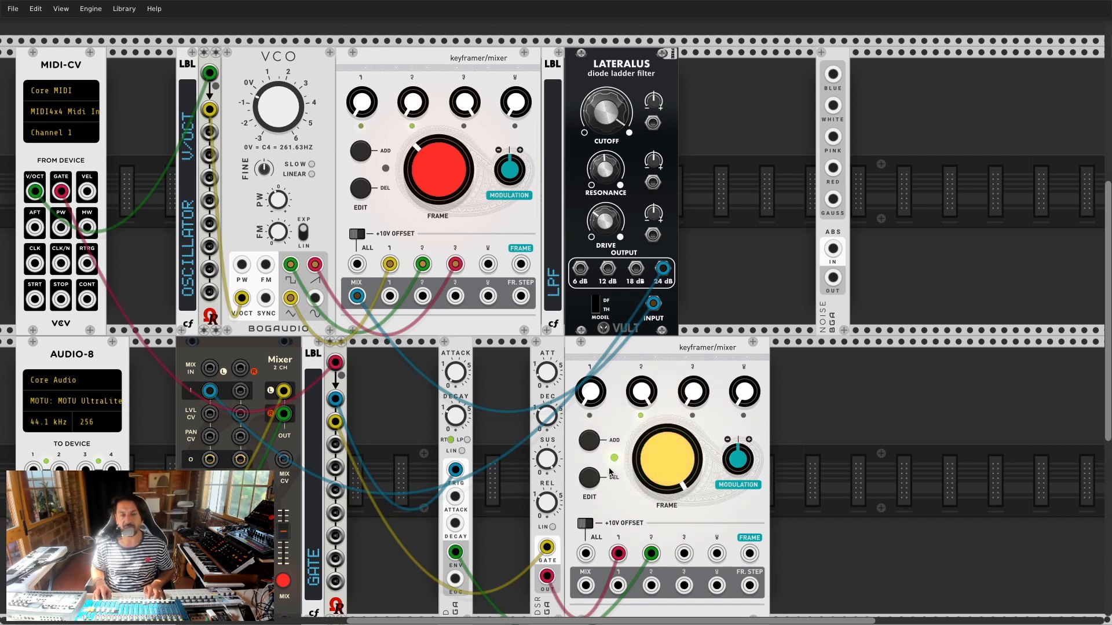
pyautogui.moveTo(674, 456); pyautogui.dragTo(674, 481)
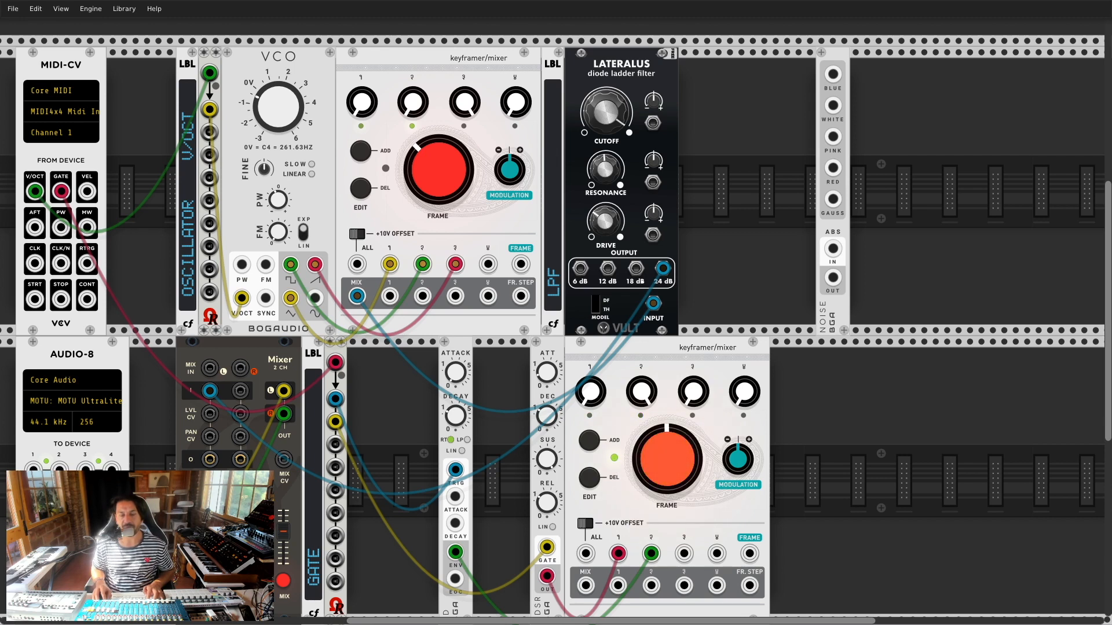
pyautogui.moveTo(664, 433); pyautogui.dragTo(651, 458)
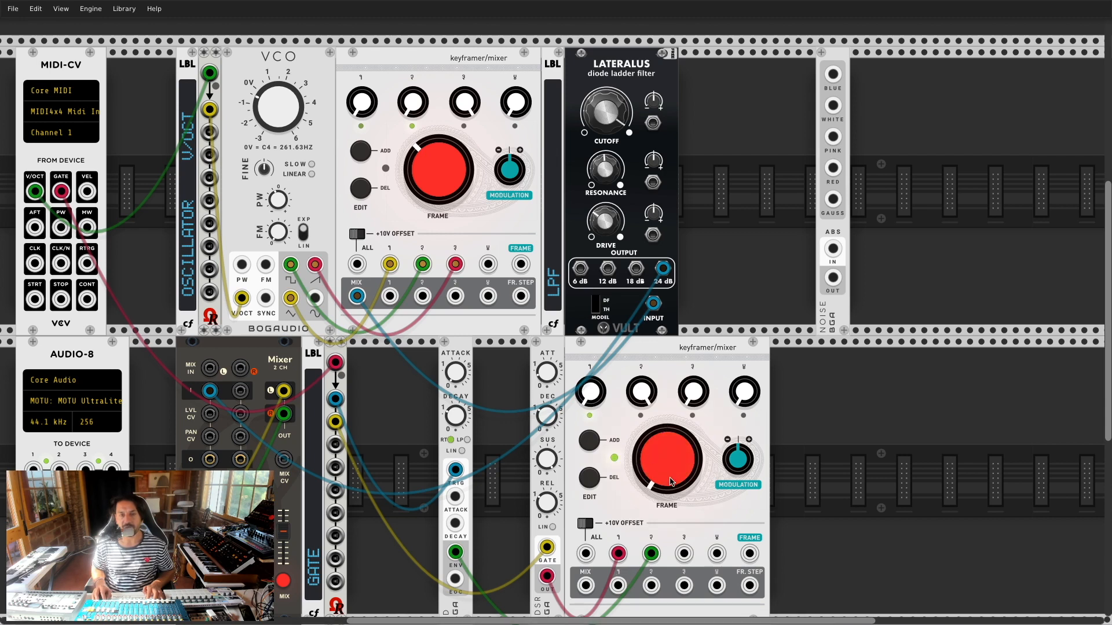
pyautogui.moveTo(667, 476); pyautogui.dragTo(667, 440)
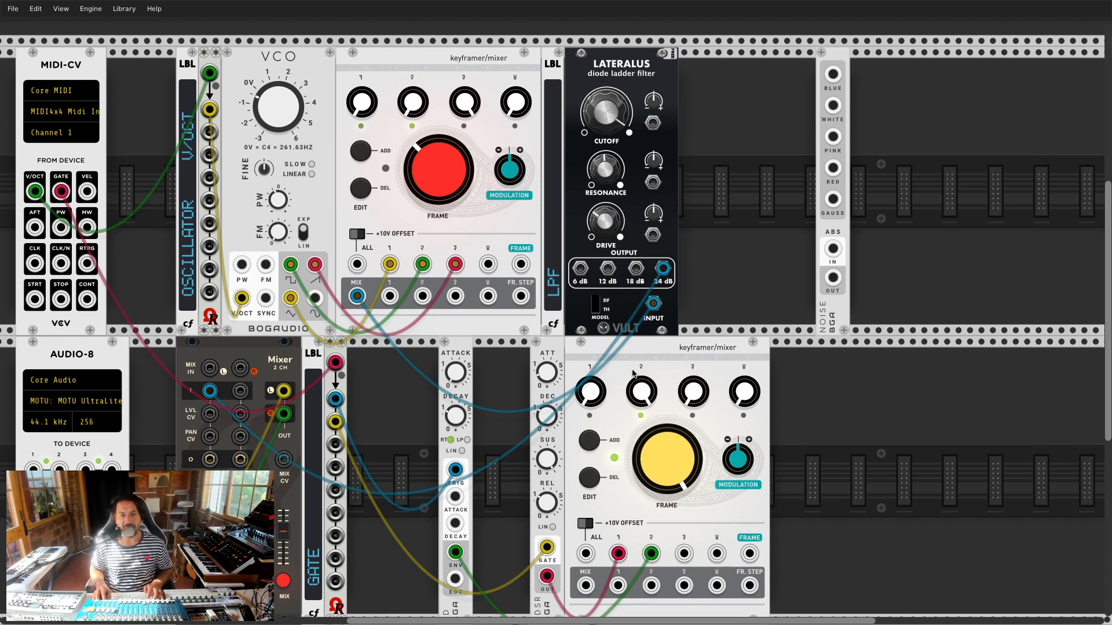
pyautogui.moveTo(637, 360); pyautogui.dragTo(718, 359)
pyautogui.moveTo(560, 351); pyautogui.dragTo(650, 352)
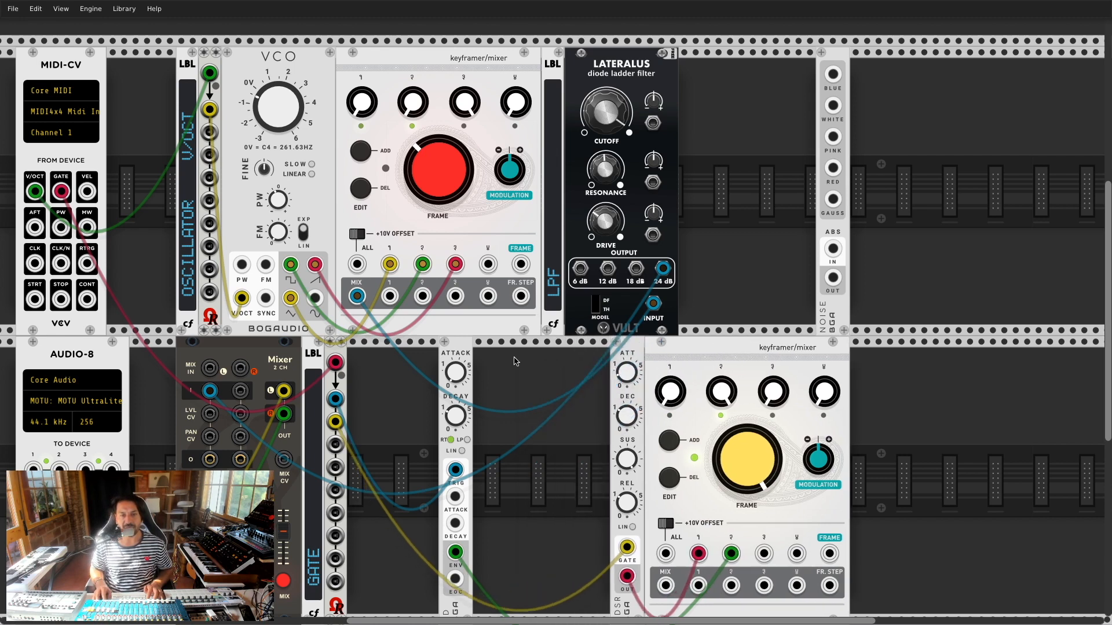
# Step: Move the AD envelope beside the ADSR and add a VCV VCA using the VCV brand filter
pyautogui.moveTo(465, 353); pyautogui.dragTo(602, 355)
pyautogui.rightClick(389, 381)
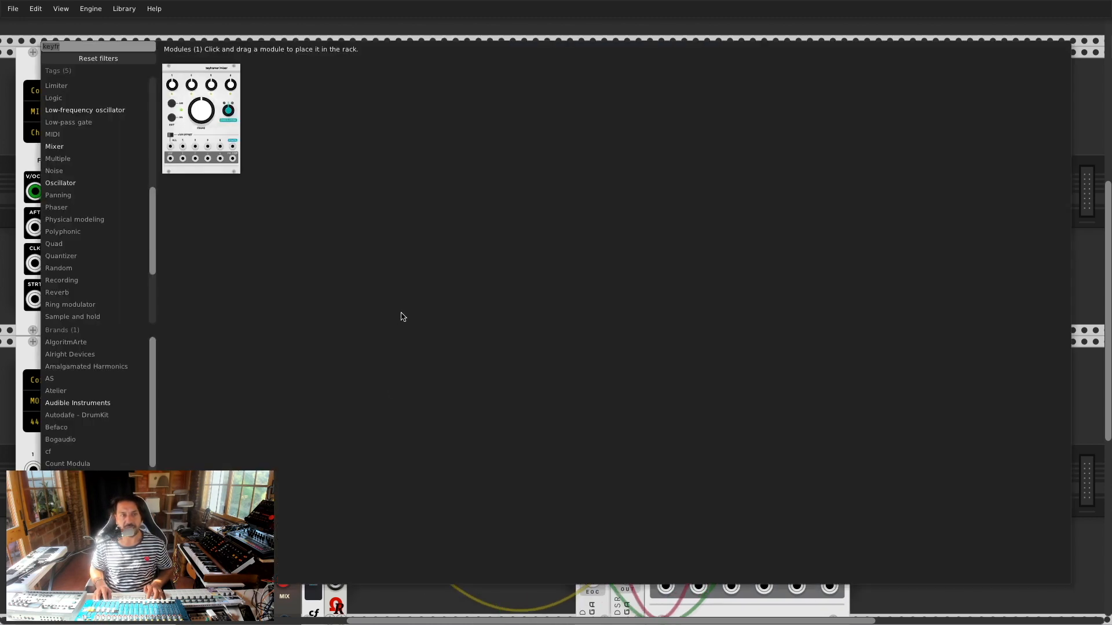
pyautogui.click(106, 50)
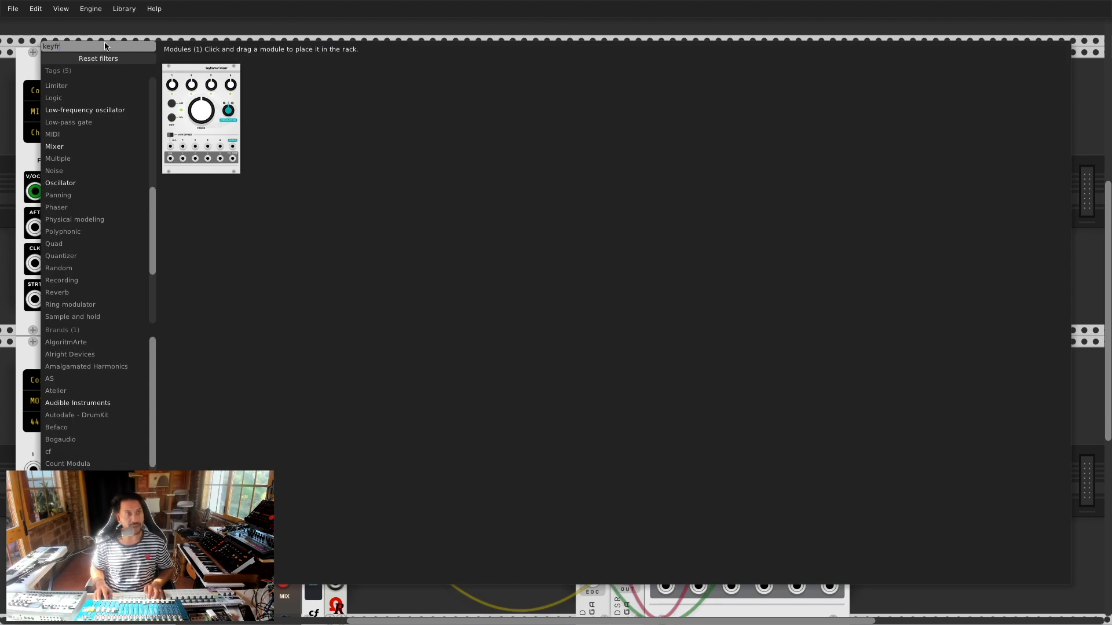
pyautogui.press('BackSpace')
pyautogui.press('BackSpace')
pyautogui.press('BackSpace')
pyautogui.press('BackSpace')
pyautogui.press('BackSpace')
pyautogui.scroll(-5, 96, 406)
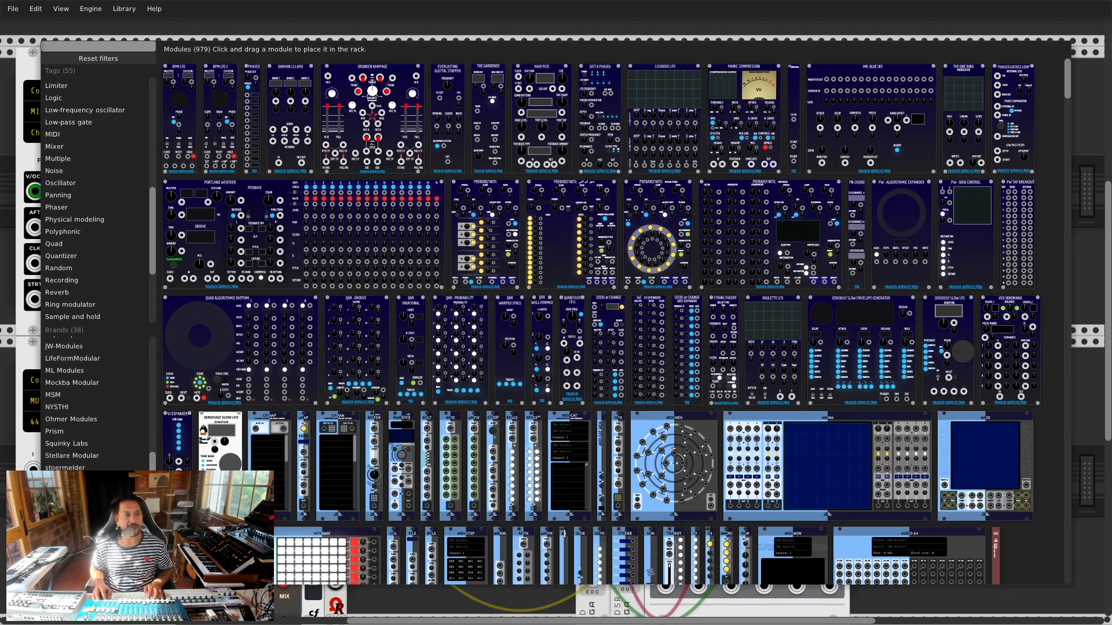
pyautogui.click(70, 528)
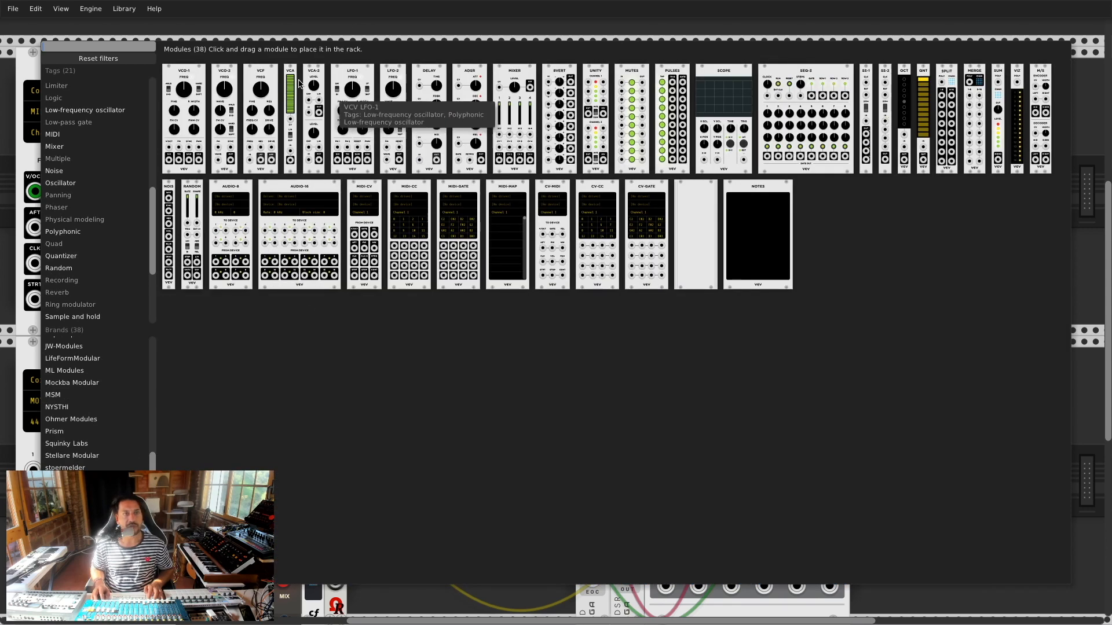
pyautogui.press('Escape')
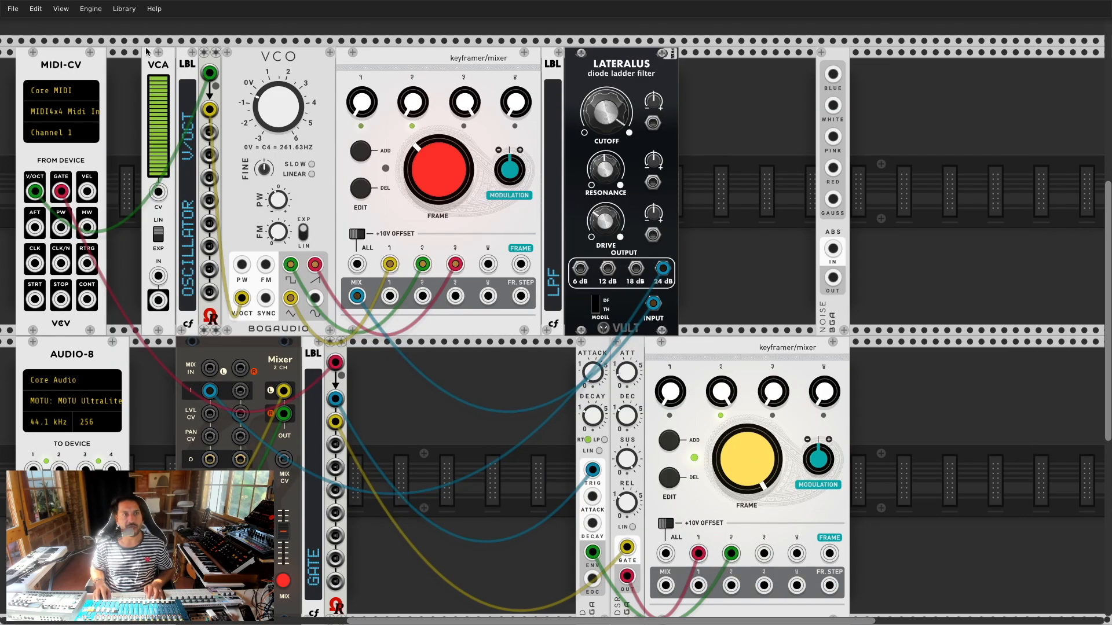
# Step: Place the VCA in the lower row, controlled by the keyframer MIX and feeding Mixer input 1
pyautogui.moveTo(163, 104); pyautogui.dragTo(416, 393)
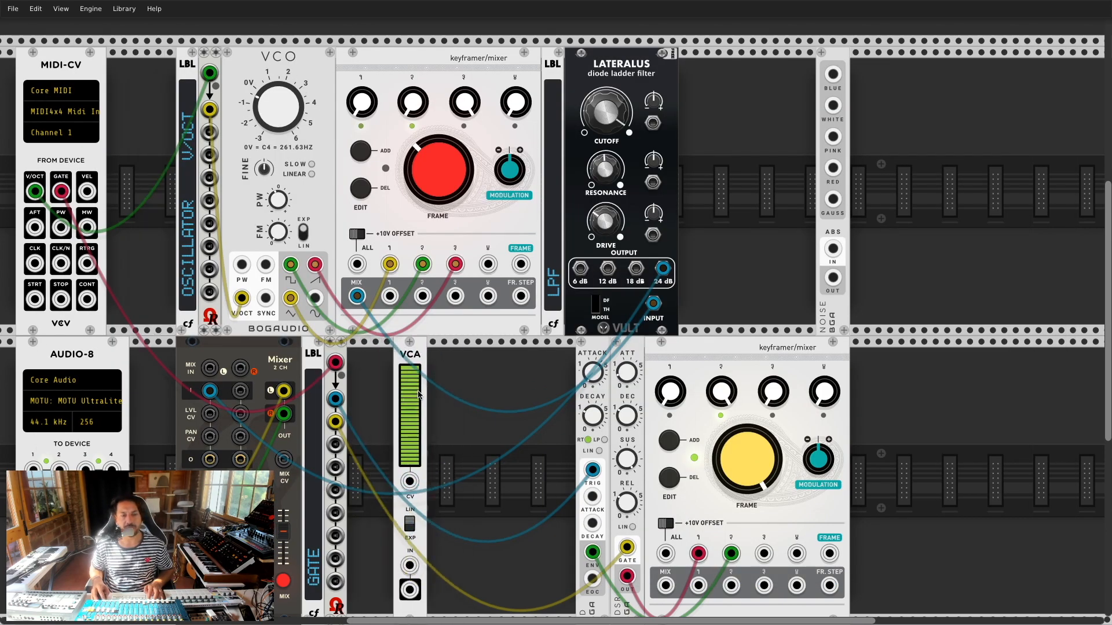
pyautogui.moveTo(666, 586); pyautogui.dragTo(415, 453)
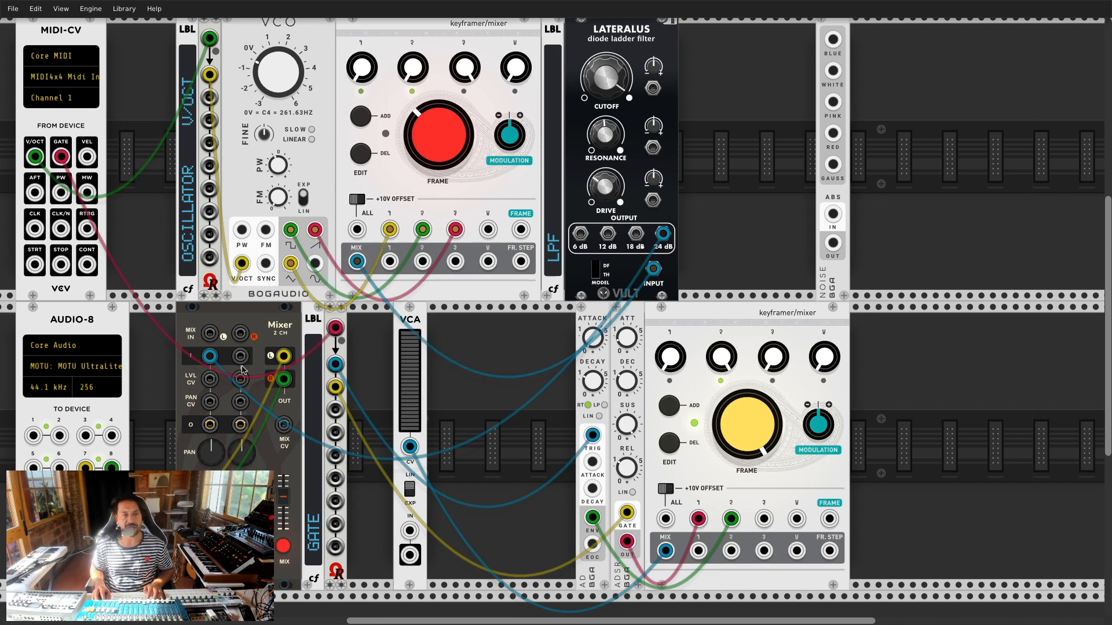
pyautogui.moveTo(210, 357)
pyautogui.mouseDown()
pyautogui.moveTo(641, 284)
pyautogui.moveTo(620, 162)
pyautogui.moveTo(516, 202)
pyautogui.moveTo(435, 339)
pyautogui.moveTo(409, 530)
pyautogui.moveTo(210, 358)
pyautogui.mouseUp()
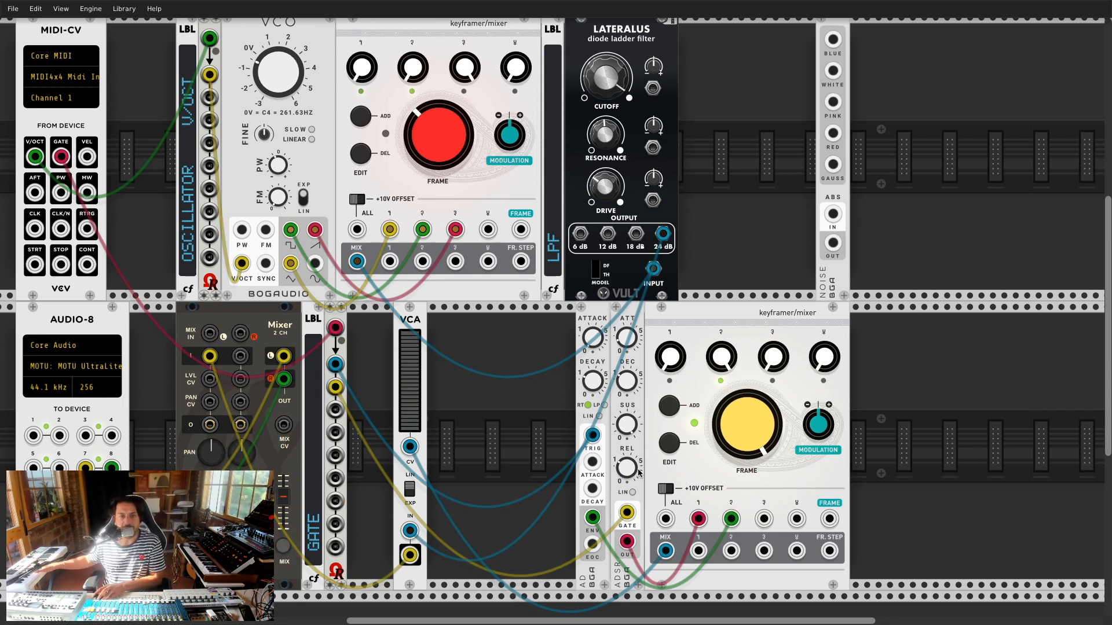
# Step: Turn the ADSR attack to minimum, sweep the lower keyframer's frames, and move the ADSR left of the AD
pyautogui.moveTo(629, 332); pyautogui.dragTo(629, 354)
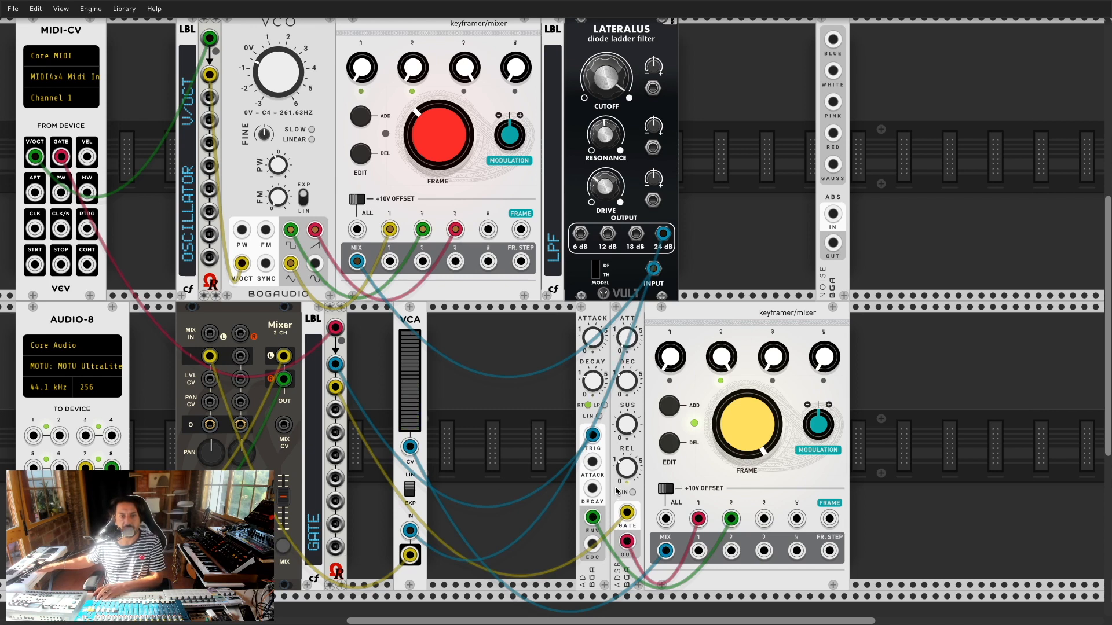
pyautogui.moveTo(735, 446); pyautogui.dragTo(734, 460)
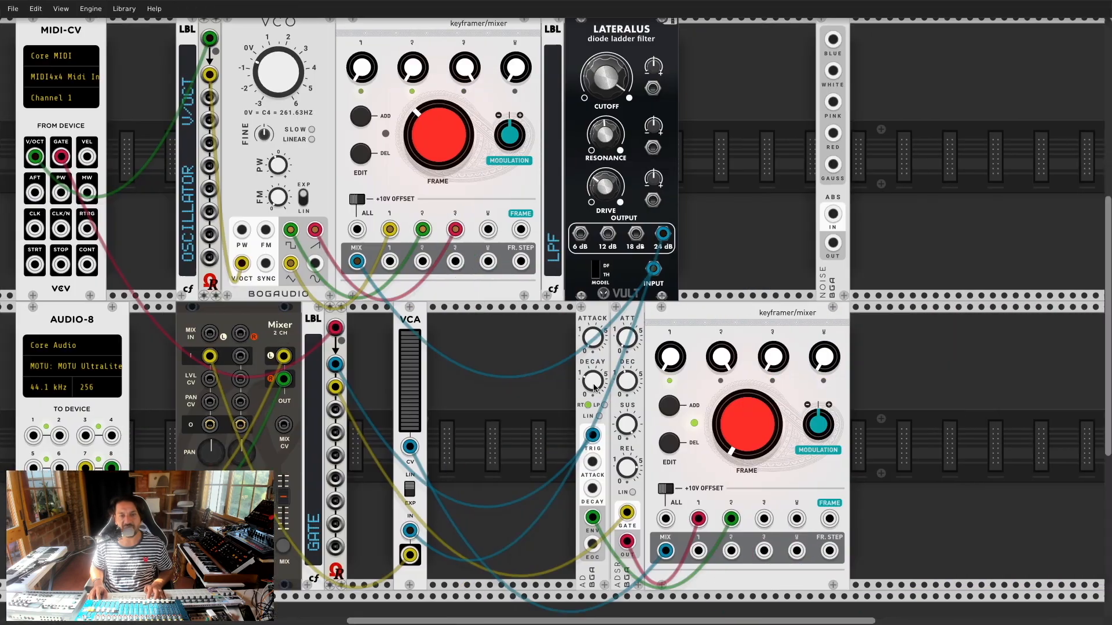
pyautogui.moveTo(743, 425); pyautogui.dragTo(743, 411)
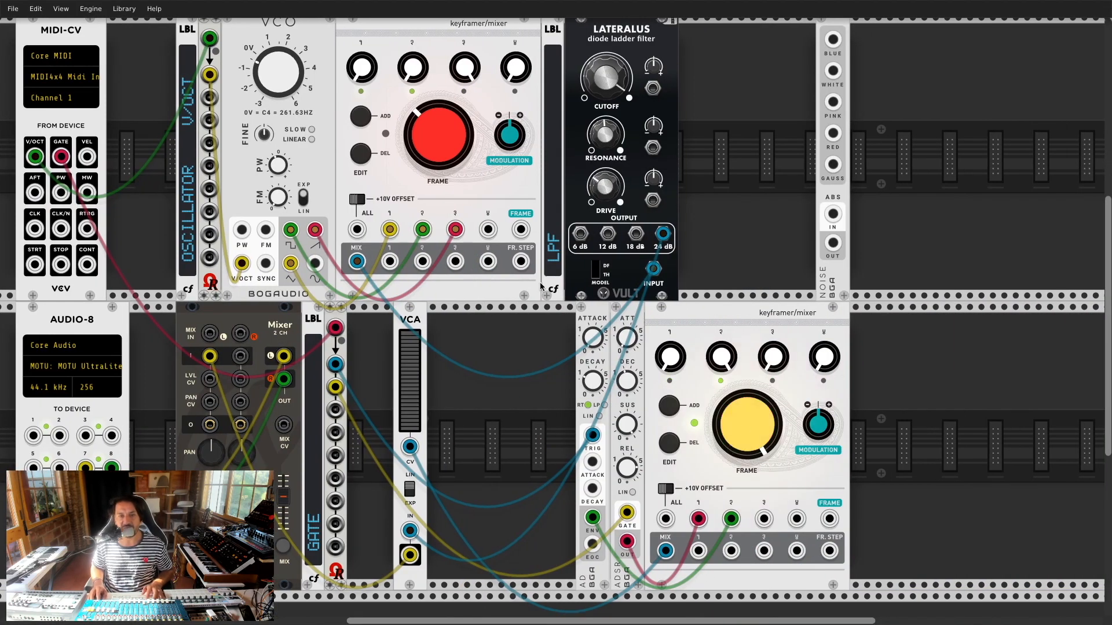
pyautogui.moveTo(623, 313); pyautogui.dragTo(596, 315)
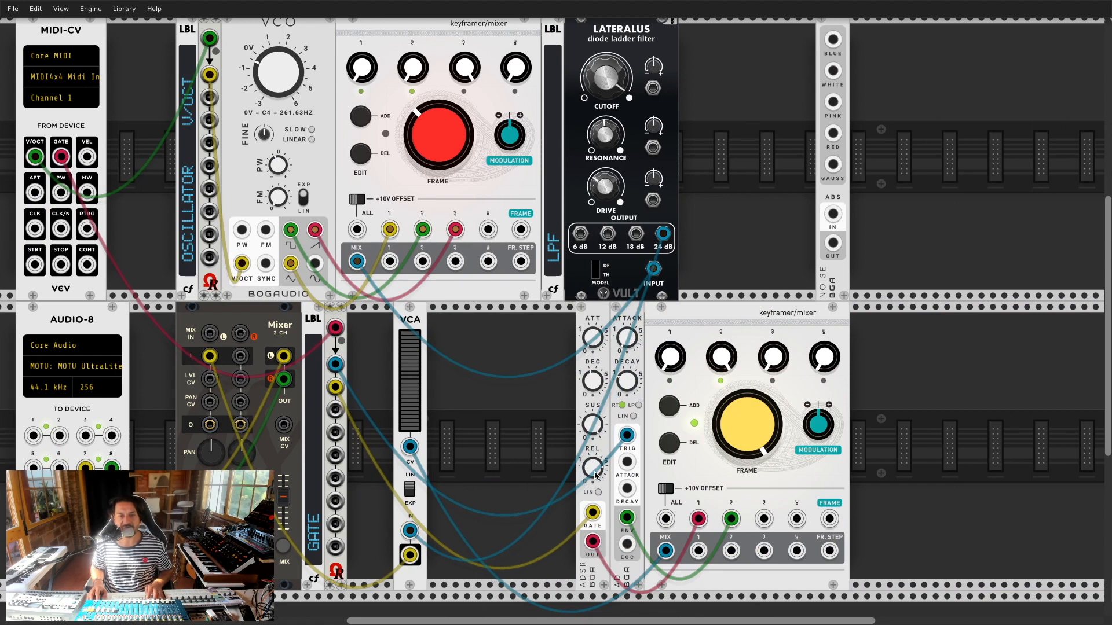
# Step: Shorten the AD decay, test the lower keyframer FRAME, and set the VCA beside the Mixer before GATE
pyautogui.moveTo(617, 383); pyautogui.dragTo(616, 390)
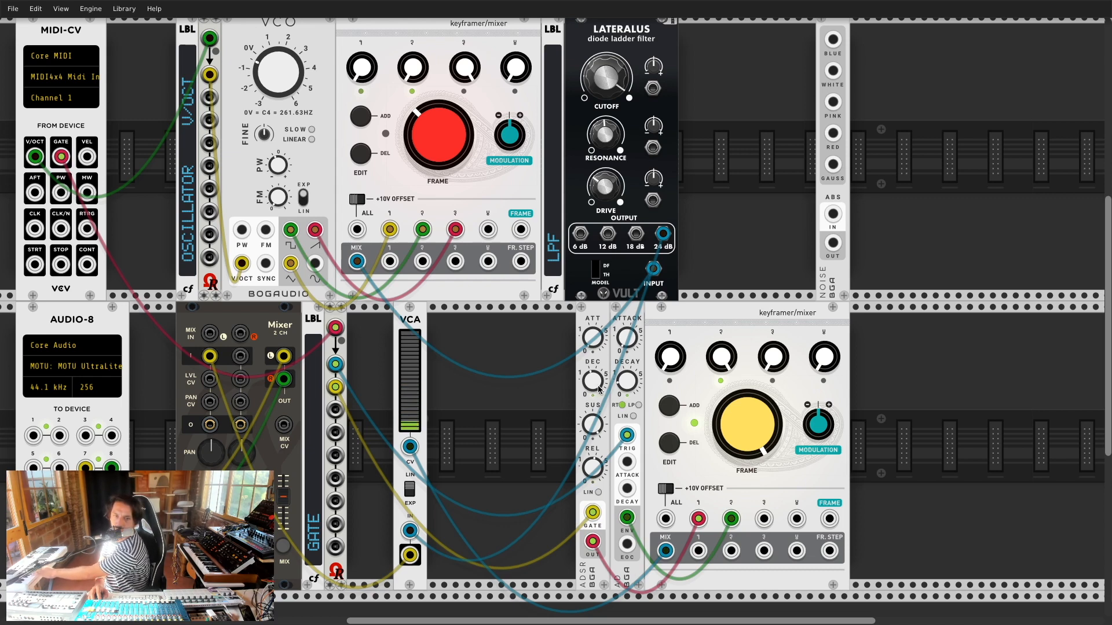
pyautogui.moveTo(718, 416); pyautogui.dragTo(718, 472)
pyautogui.moveTo(746, 427); pyautogui.dragTo(748, 492)
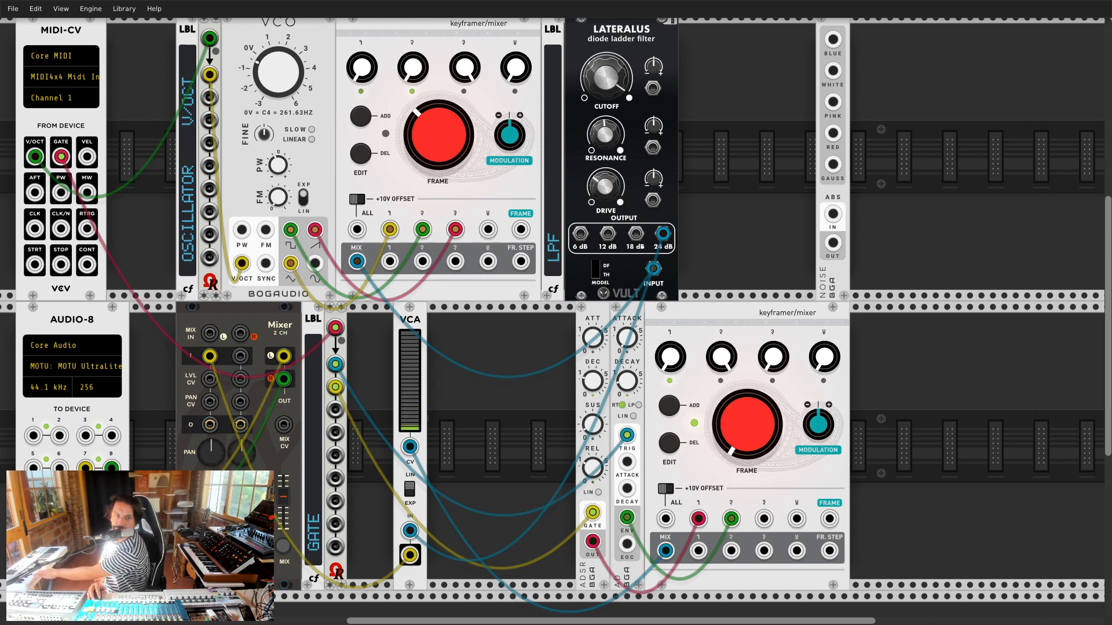
pyautogui.moveTo(426, 301); pyautogui.dragTo(386, 298)
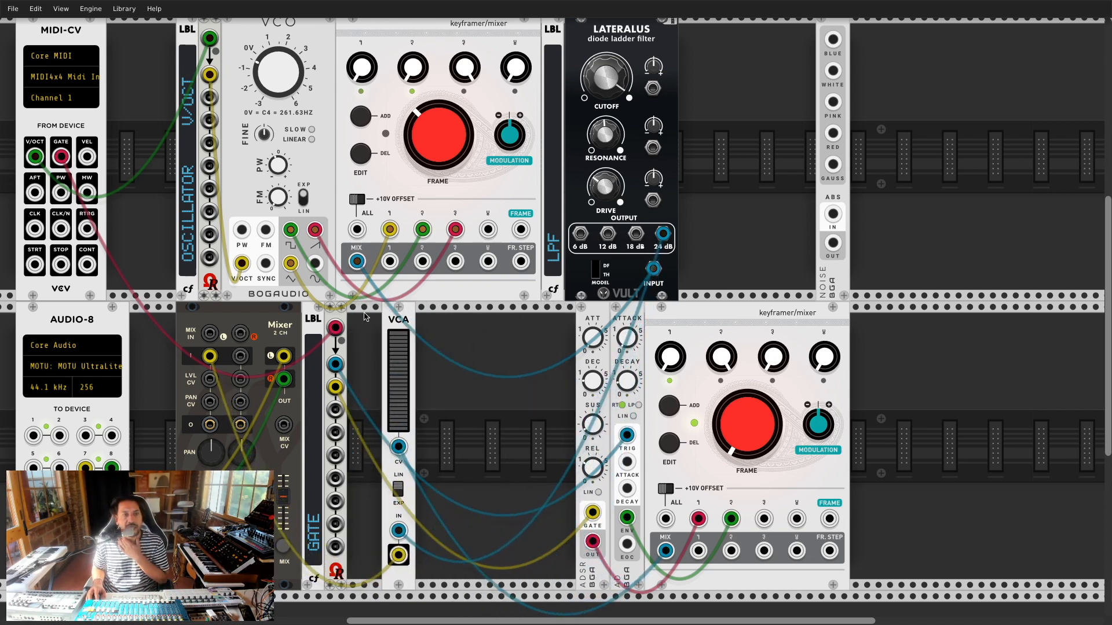
pyautogui.moveTo(320, 308)
pyautogui.mouseDown()
pyautogui.moveTo(392, 309)
pyautogui.moveTo(309, 317)
pyautogui.mouseUp()
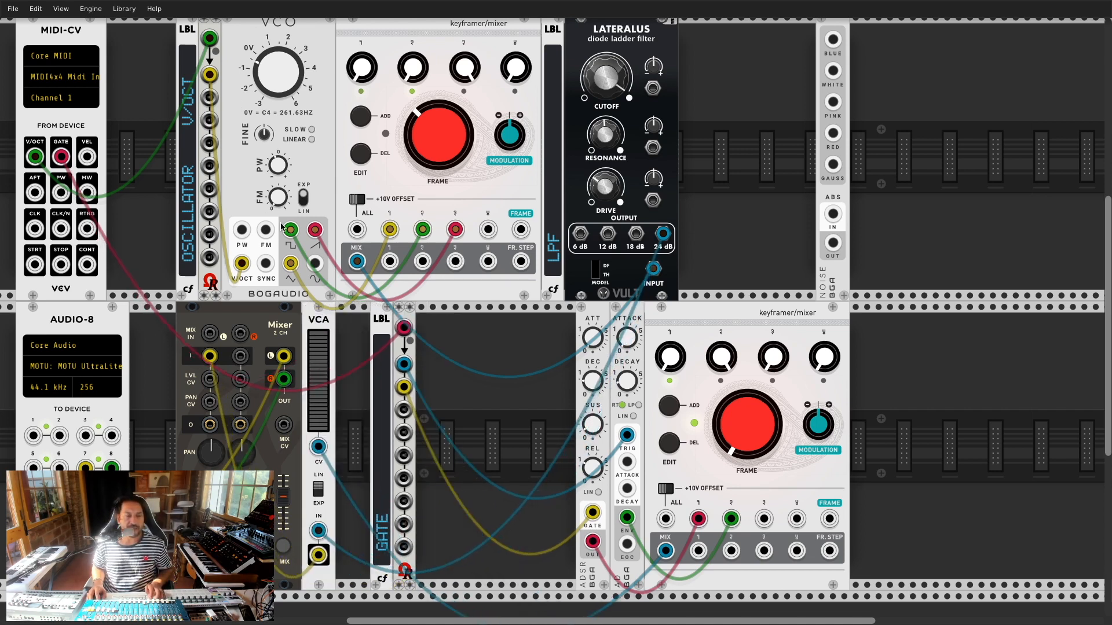
# Step: Check the BLD reference photo, then reposition the lower keyframer, ADSR and GATE label beside the VCA
pyautogui.press('super+Tab')
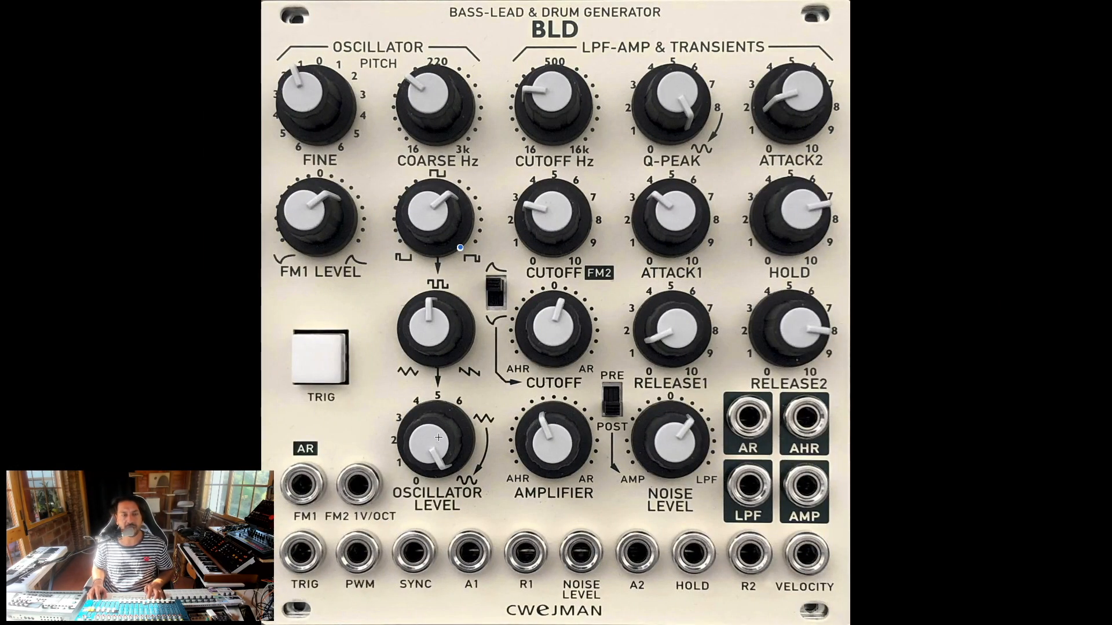
pyautogui.press('super+Tab')
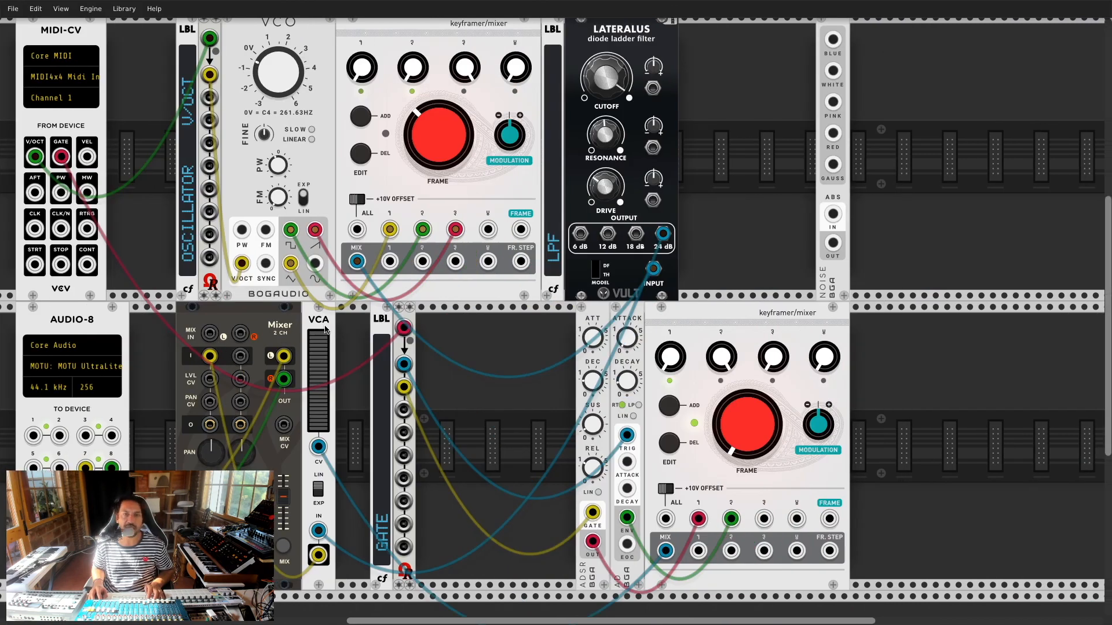
pyautogui.moveTo(711, 324); pyautogui.dragTo(554, 326)
pyautogui.moveTo(460, 317); pyautogui.dragTo(585, 317)
pyautogui.moveTo(383, 313); pyautogui.dragTo(349, 314)
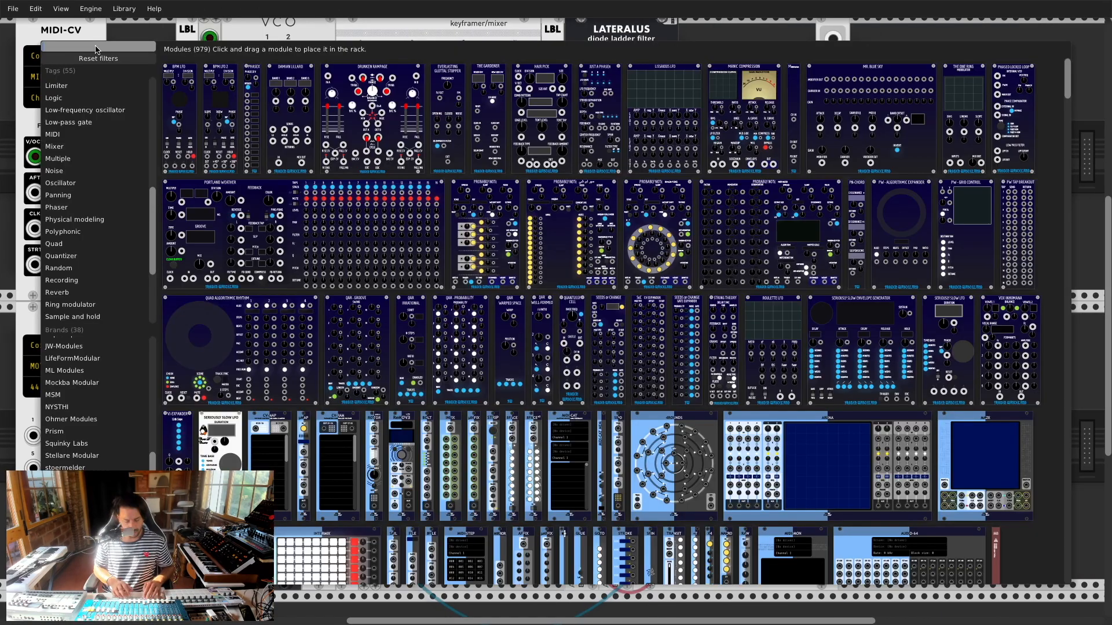
# Step: Add another keyframer/mixer found by searching 'key' in the module browser
pyautogui.write('key')
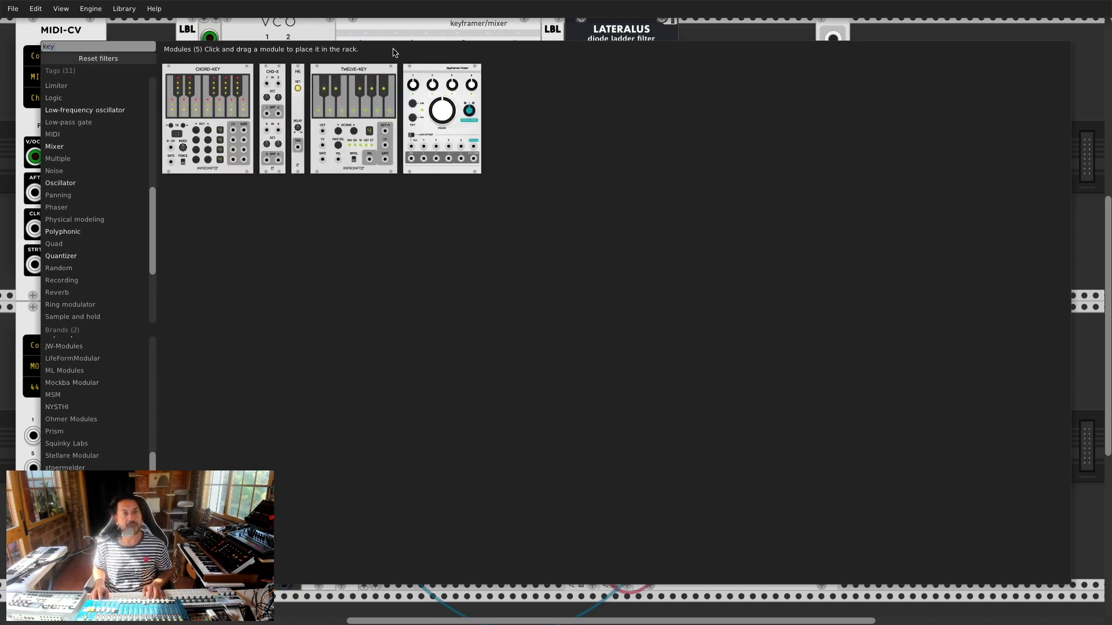
pyautogui.click(433, 68)
pyautogui.scroll(4, 384, 237)
pyautogui.scroll(-4, 380, 269)
# Step: Move NOISE beside the Lateralus filter and the new keyframer/mixer into the top row next to it
pyautogui.moveTo(402, 591); pyautogui.dragTo(862, 328)
pyautogui.moveTo(833, 34); pyautogui.dragTo(718, 48)
pyautogui.scroll(2, 842, 158)
pyautogui.moveTo(834, 64); pyautogui.dragTo(695, 102)
pyautogui.moveTo(901, 367); pyautogui.dragTo(834, 146)
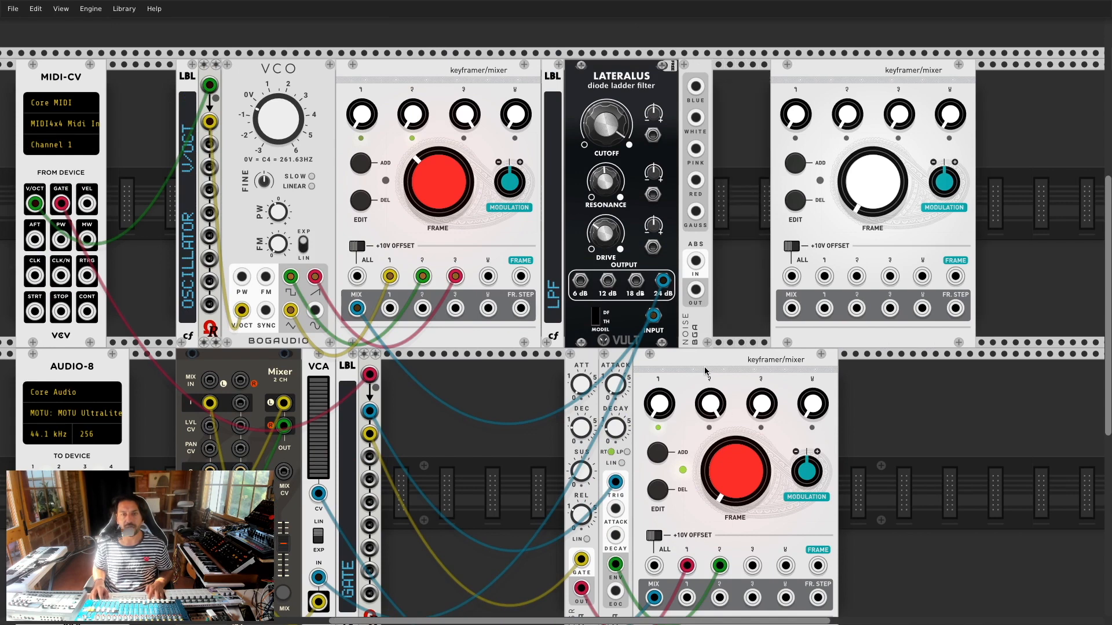
# Step: Move NOISE right of the new keyframer and patch ADSR OUT and AD ENV into its inputs 1 and 2
pyautogui.moveTo(705, 74); pyautogui.dragTo(900, 74)
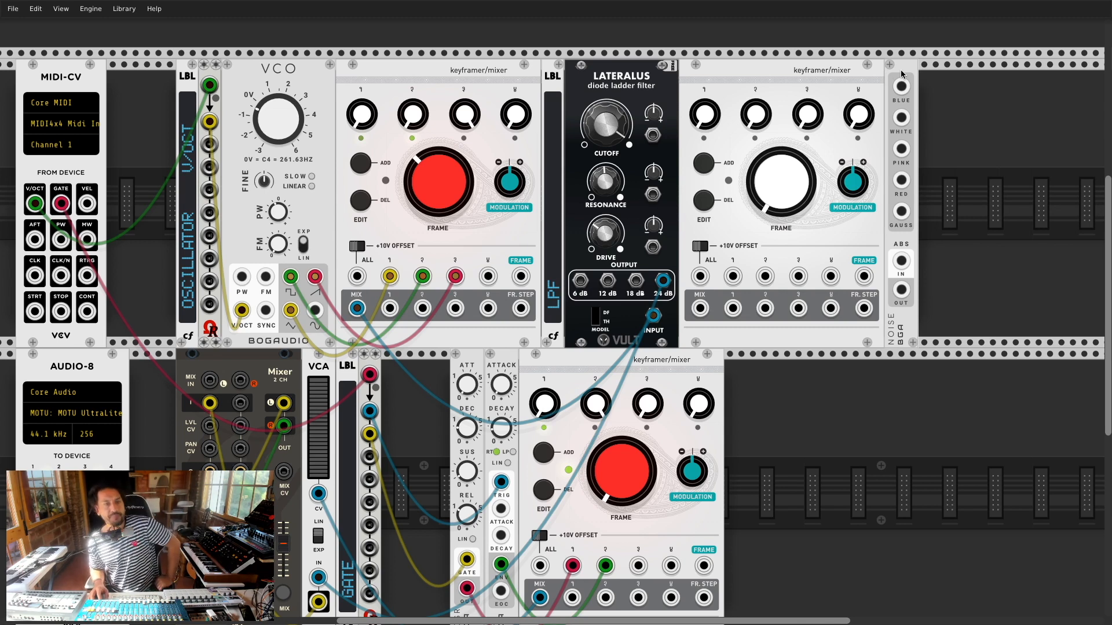
pyautogui.scroll(-2, 492, 523)
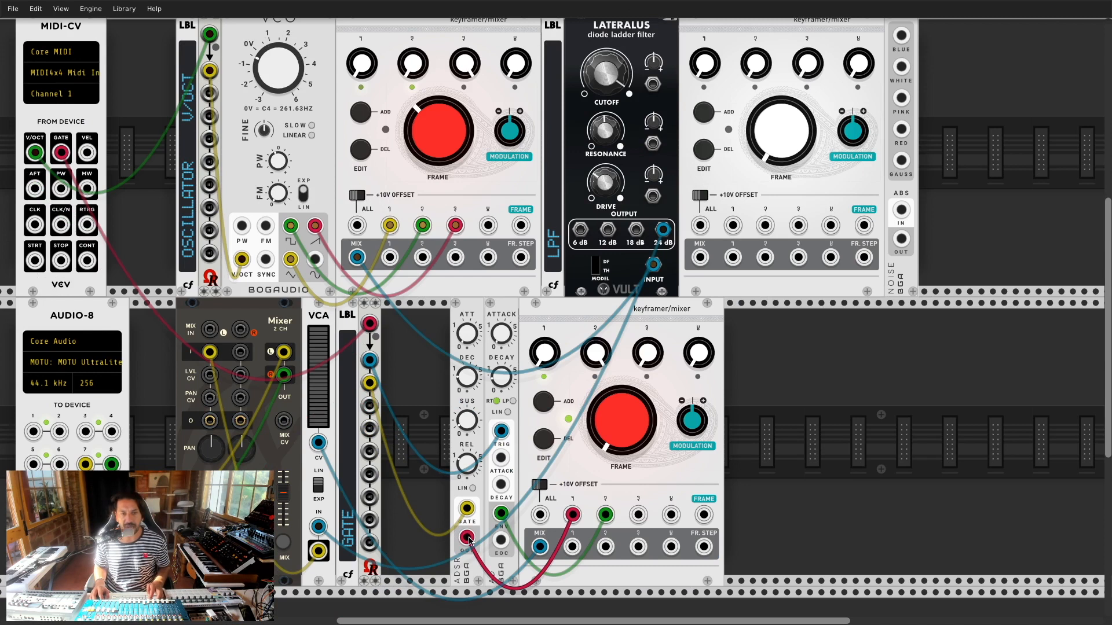
pyautogui.scroll(-5, 533, 501)
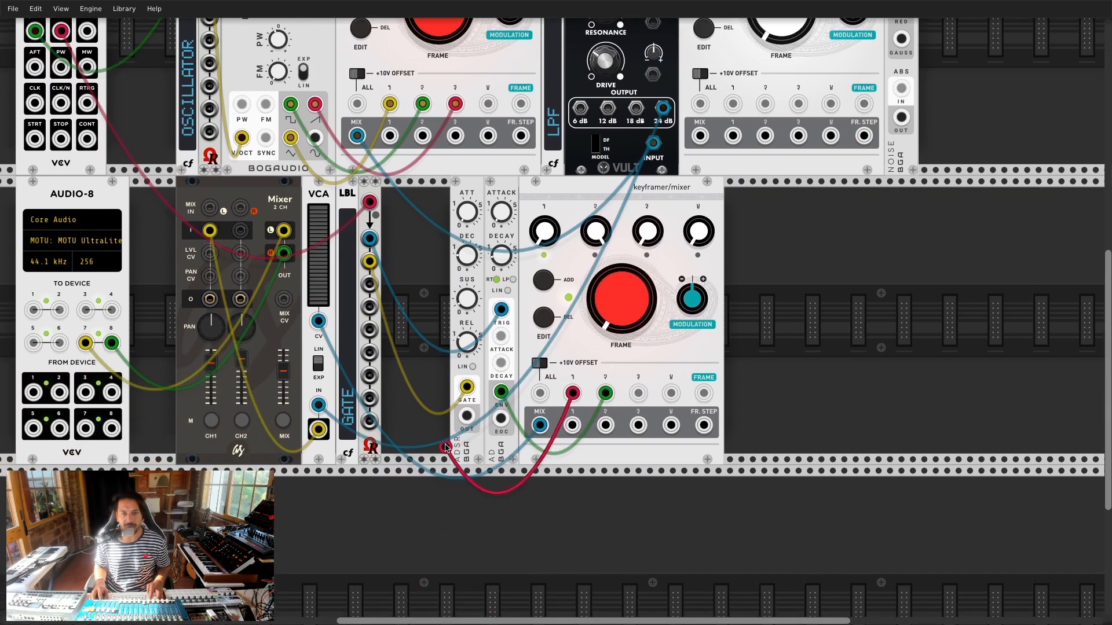
pyautogui.moveTo(466, 415); pyautogui.dragTo(733, 104)
pyautogui.moveTo(500, 392); pyautogui.dragTo(765, 104)
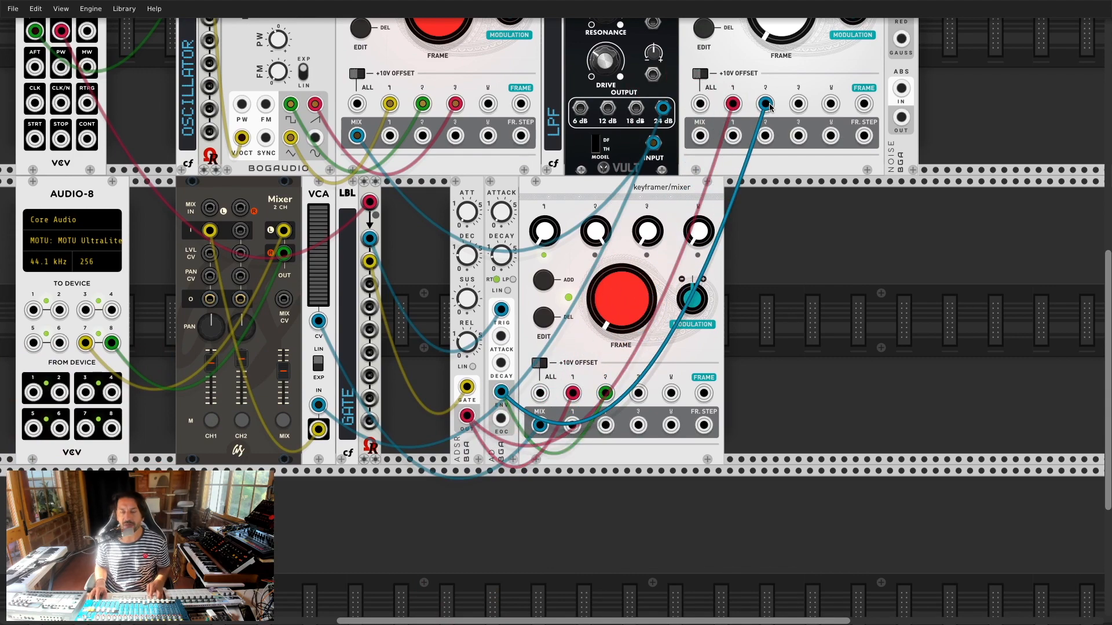
# Step: Route the keyframer's MIX output to the Lateralus cutoff CV jack
pyautogui.scroll(2, 724, 230)
pyautogui.scroll(5, 724, 280)
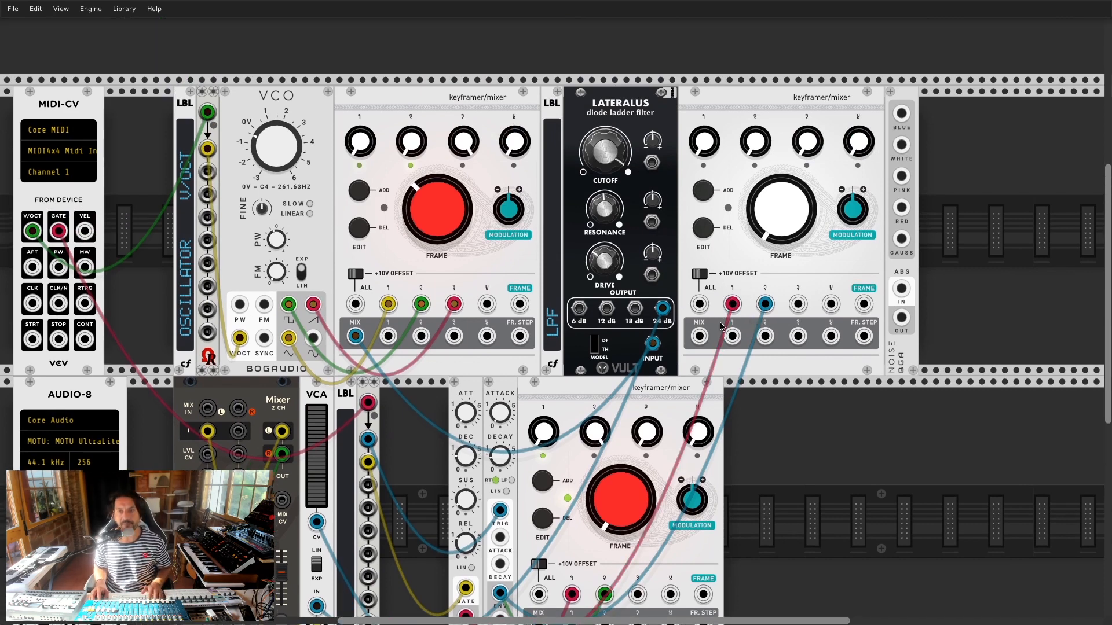
pyautogui.moveTo(700, 335); pyautogui.dragTo(652, 162)
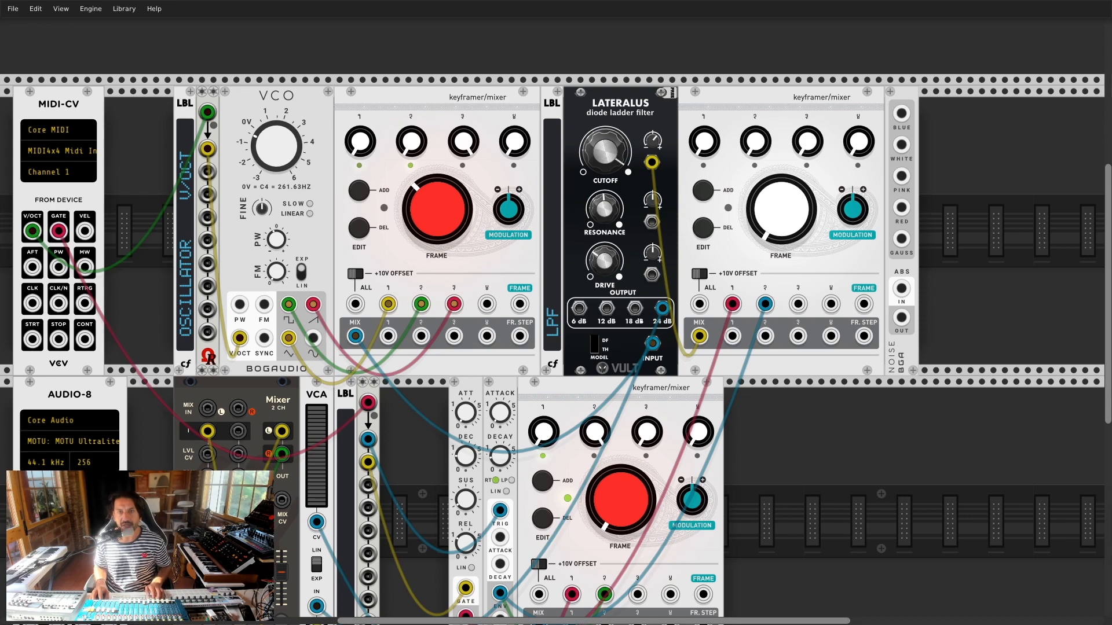
# Step: Store several new frames in the right keyframer with ADD, then return to its first frame
pyautogui.press('super+Tab')
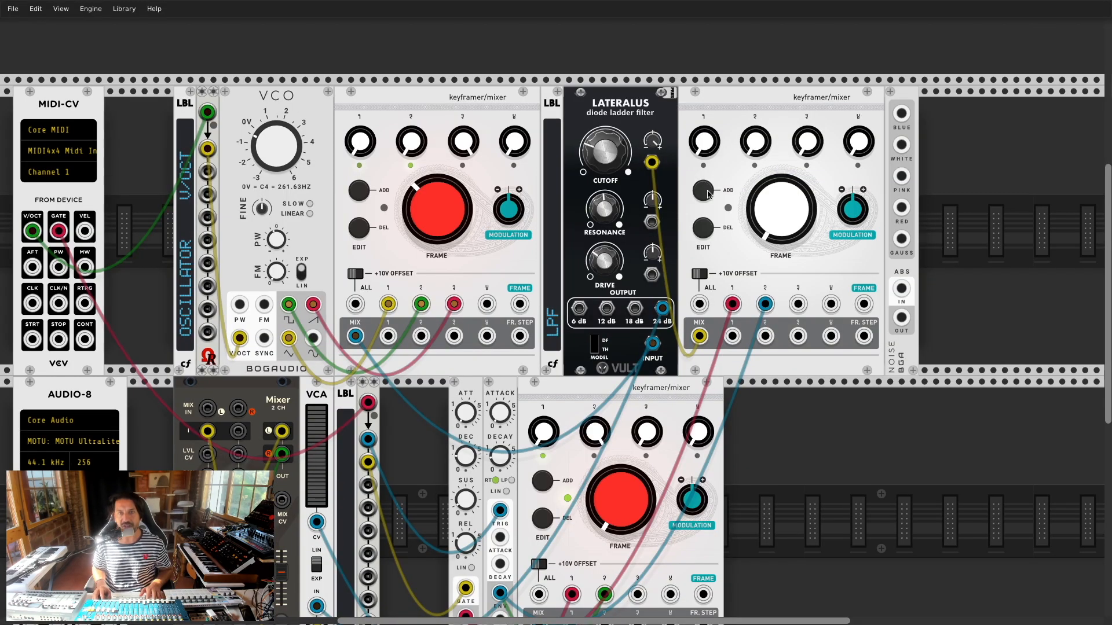
pyautogui.click(707, 191)
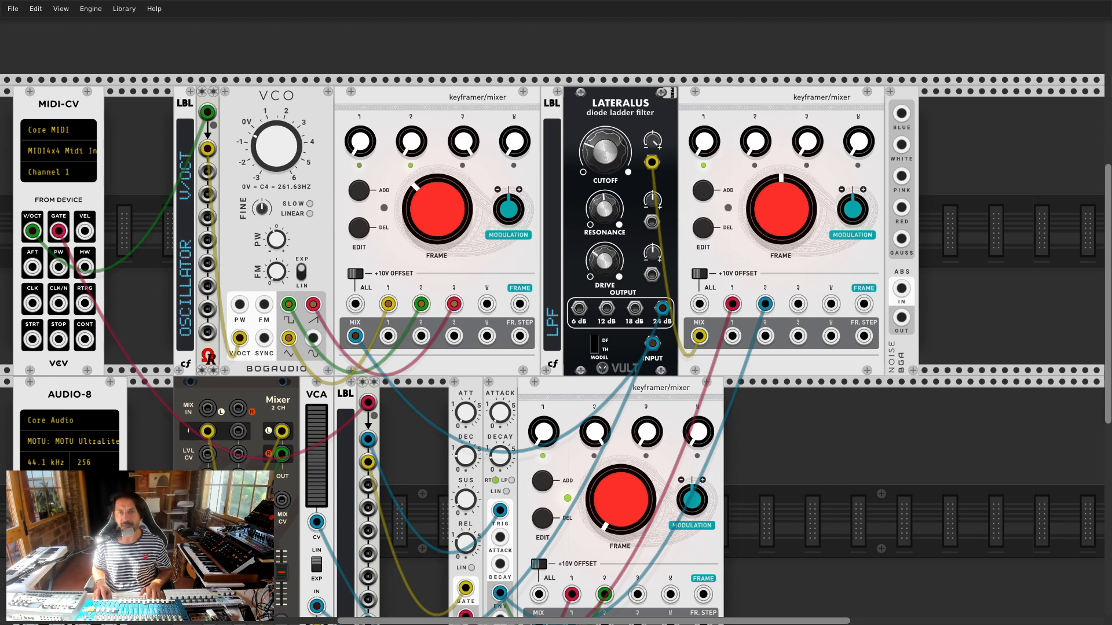
pyautogui.click(711, 193)
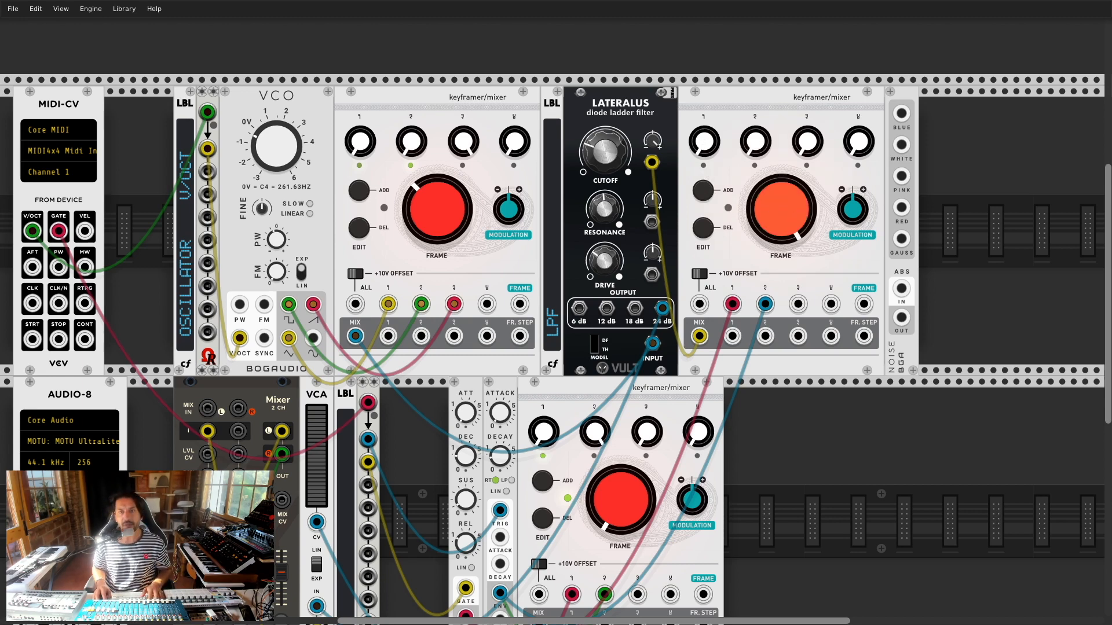
pyautogui.click(710, 194)
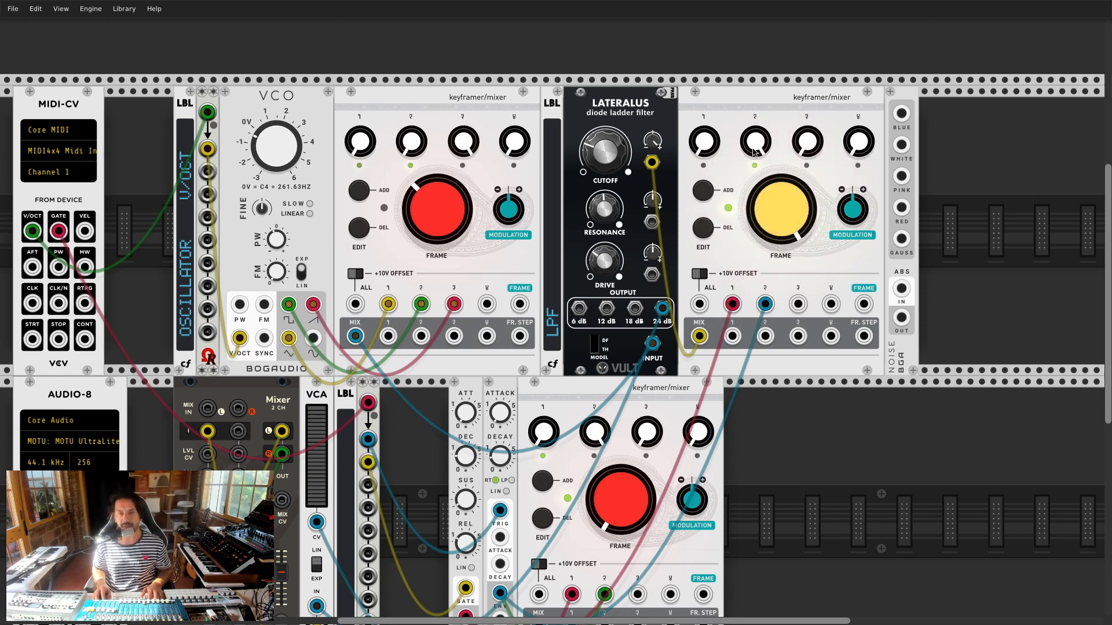
pyautogui.click(701, 192)
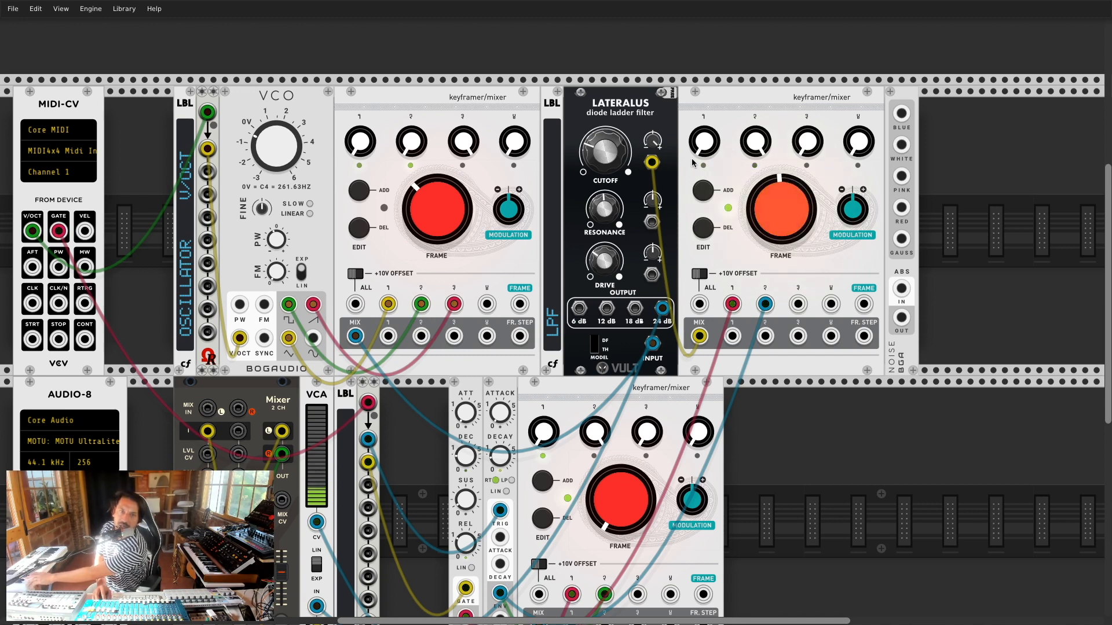
# Step: Adjust the Lateralus CUTOFF and turn the right keyframer's FRAME knob to maximum
pyautogui.moveTo(607, 163)
pyautogui.mouseDown()
pyautogui.moveTo(606, 52)
pyautogui.moveTo(606, 156)
pyautogui.mouseUp()
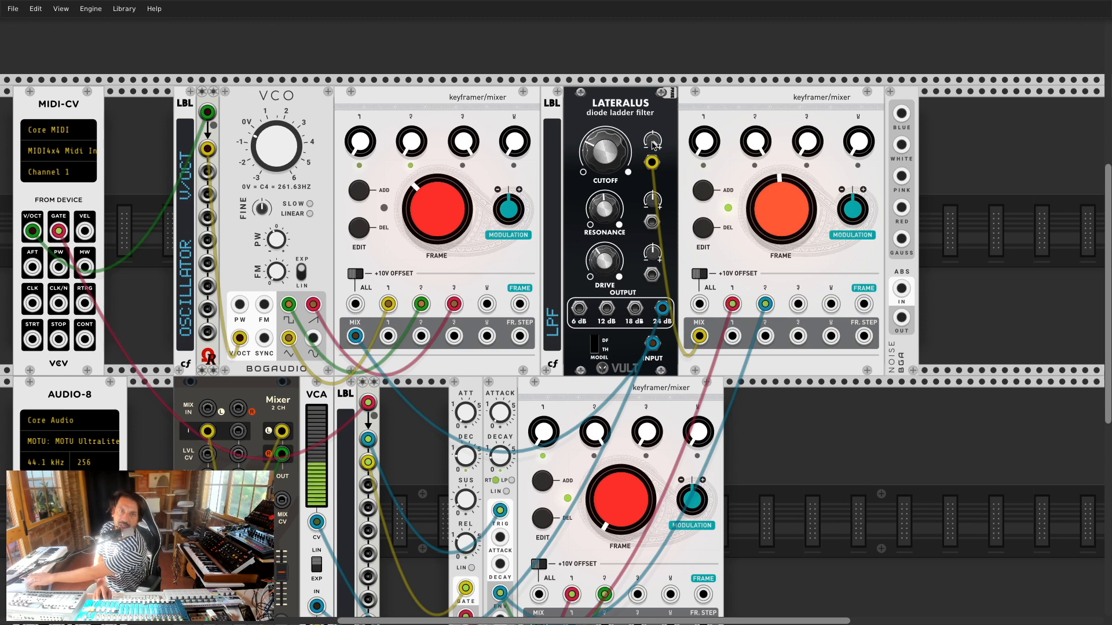
pyautogui.moveTo(589, 258); pyautogui.dragTo(589, 246)
pyautogui.moveTo(606, 151)
pyautogui.mouseDown()
pyautogui.moveTo(606, 67)
pyautogui.moveTo(606, 152)
pyautogui.mouseUp()
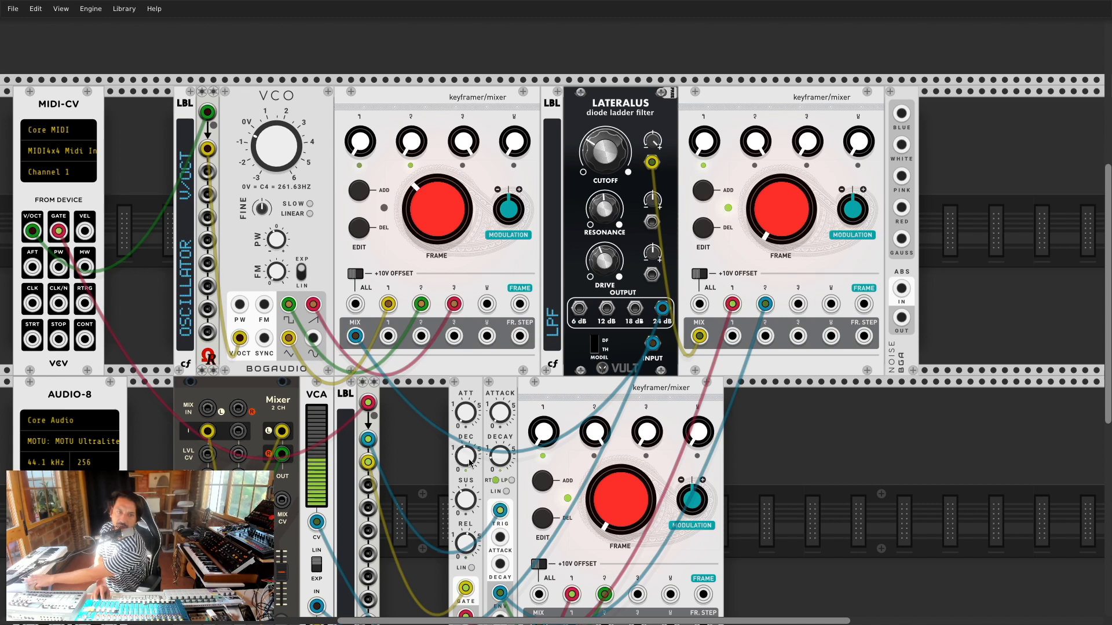
pyautogui.moveTo(784, 223); pyautogui.dragTo(784, 113)
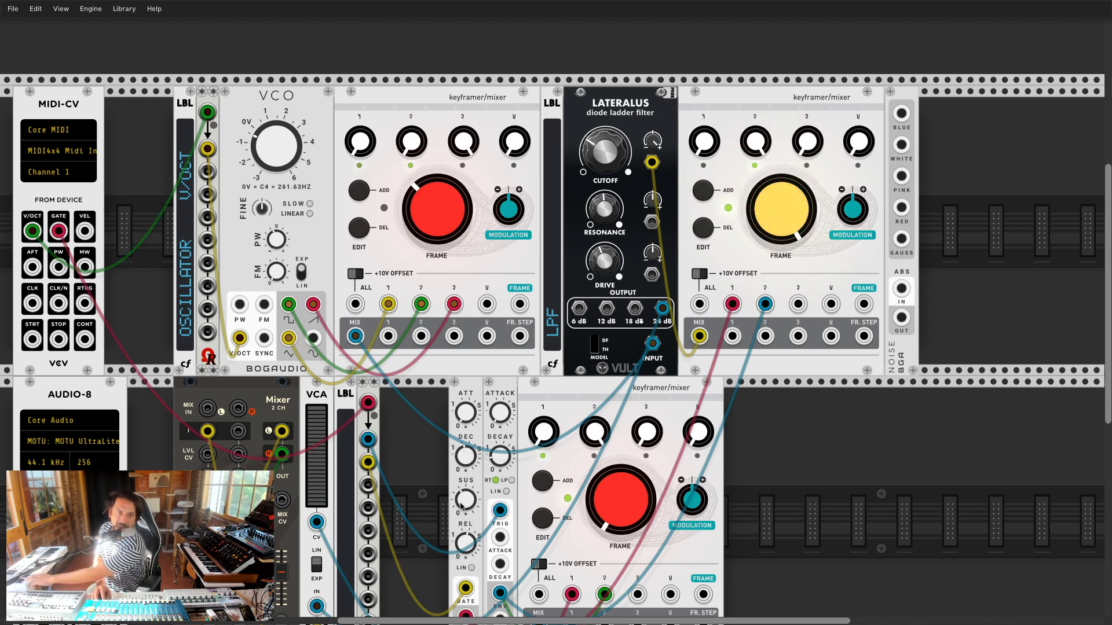
pyautogui.moveTo(500, 459); pyautogui.dragTo(500, 456)
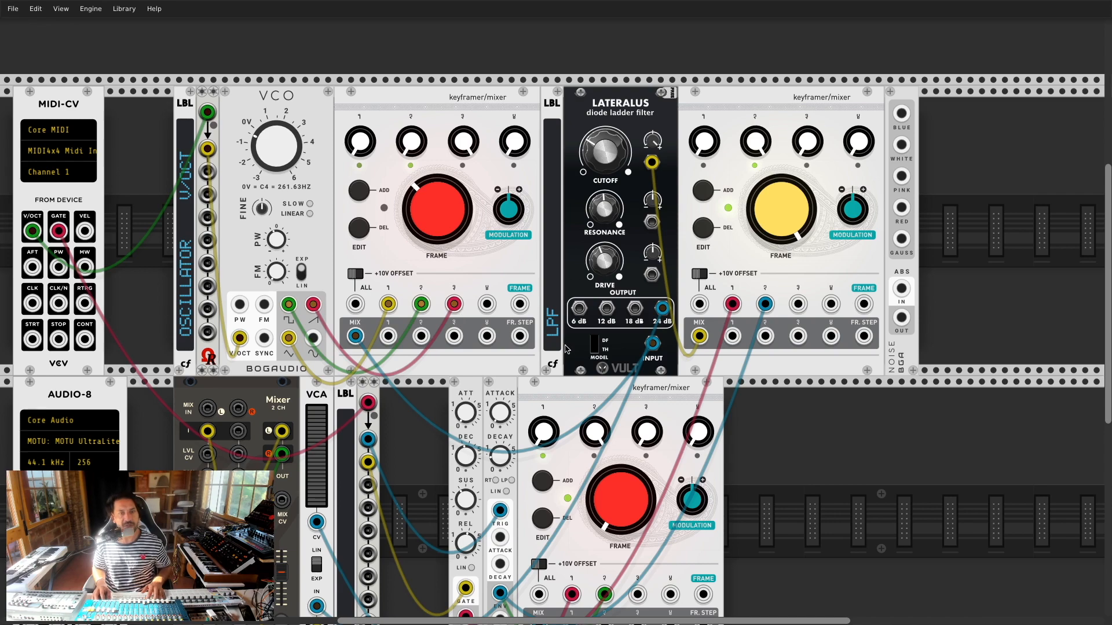
pyautogui.press('super+Tab')
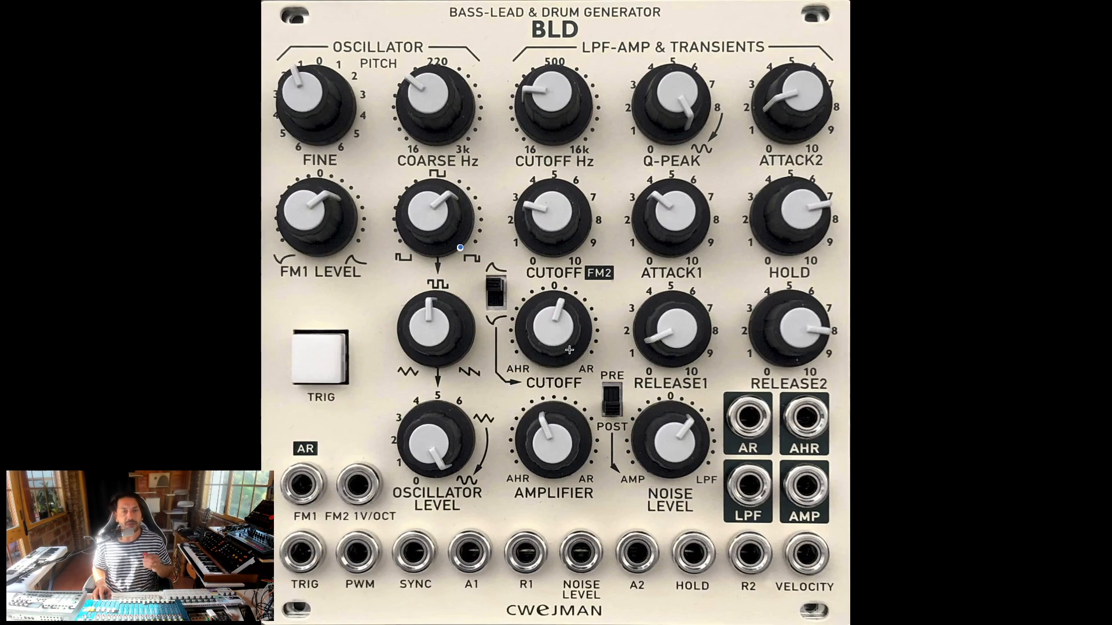
pyautogui.press('super+Tab')
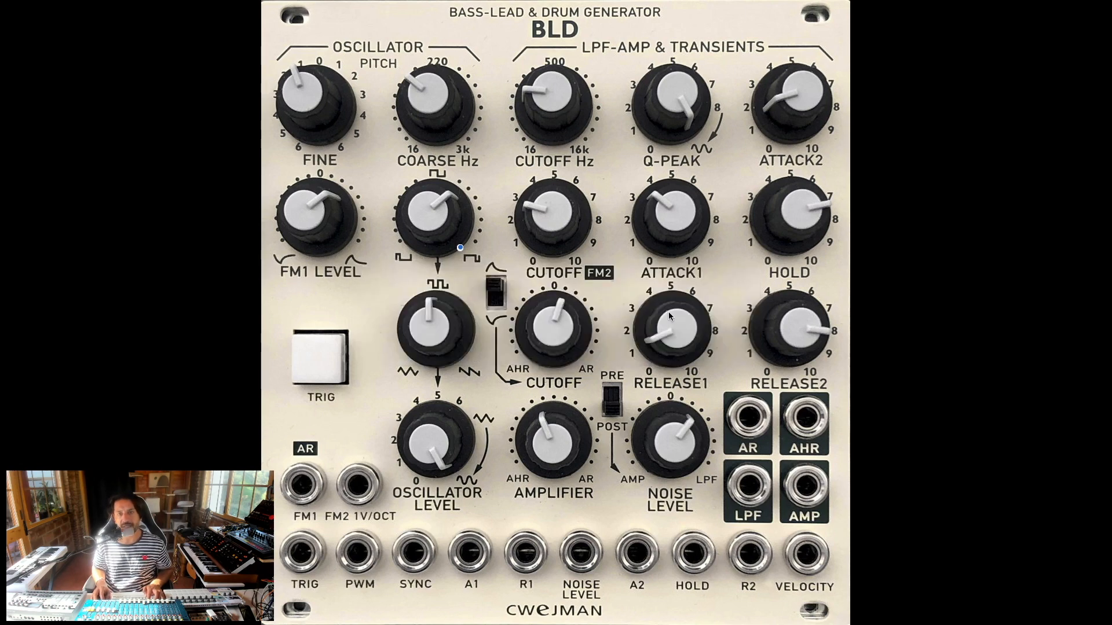
pyautogui.press('super+Tab')
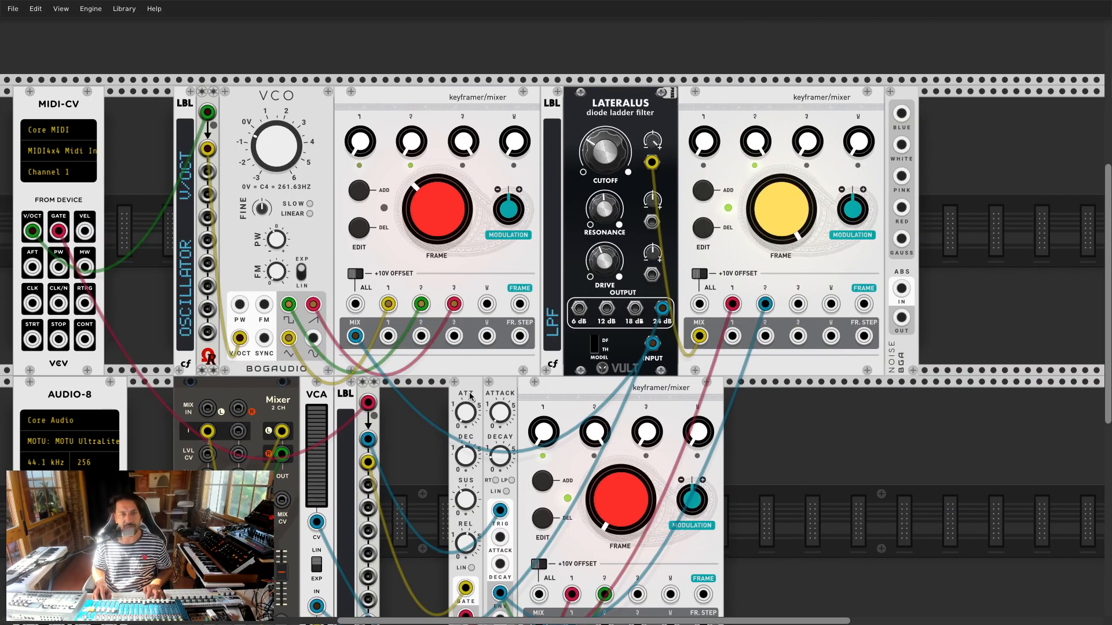
# Step: Patch the AD envelope into the VCO FM input and fine-tune the FM amount
pyautogui.scroll(-3, 463, 403)
pyautogui.moveTo(501, 515); pyautogui.dragTo(264, 228)
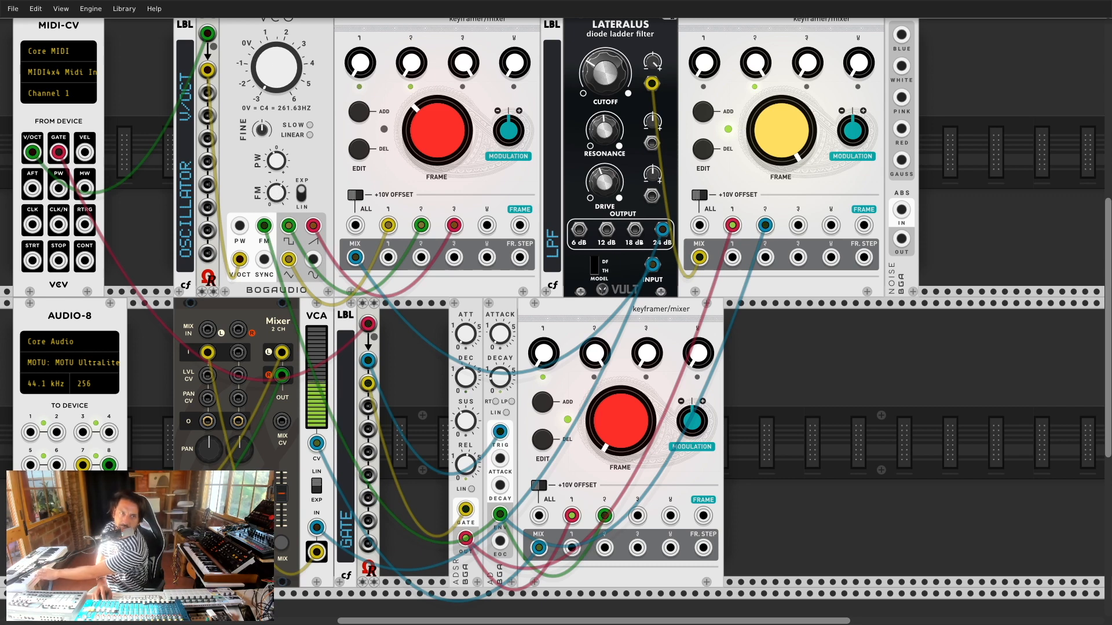
pyautogui.moveTo(279, 192); pyautogui.dragTo(279, 190)
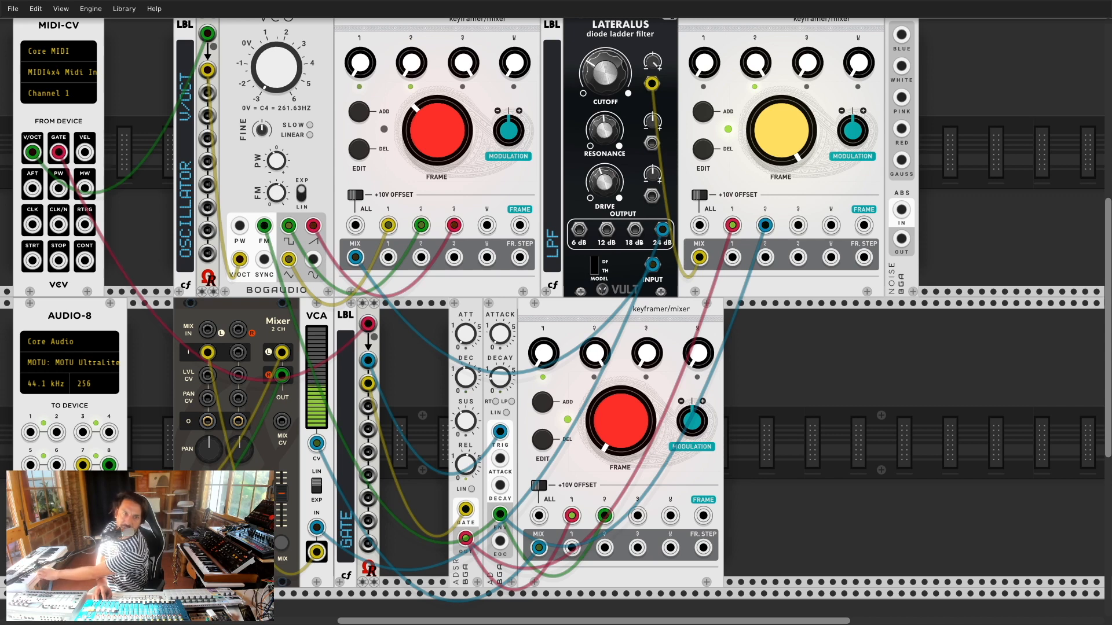
pyautogui.moveTo(281, 193); pyautogui.dragTo(280, 196)
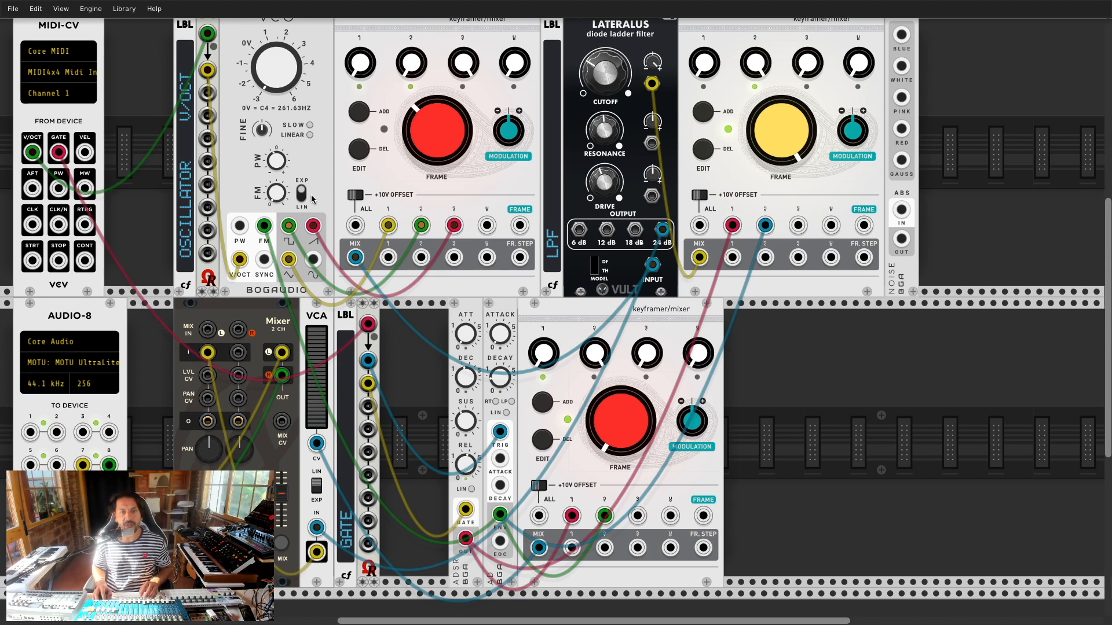
# Step: Compare with the BLD photo, then move the lower keyframer far right and rearrange the ADSR and AD
pyautogui.press('super+Tab')
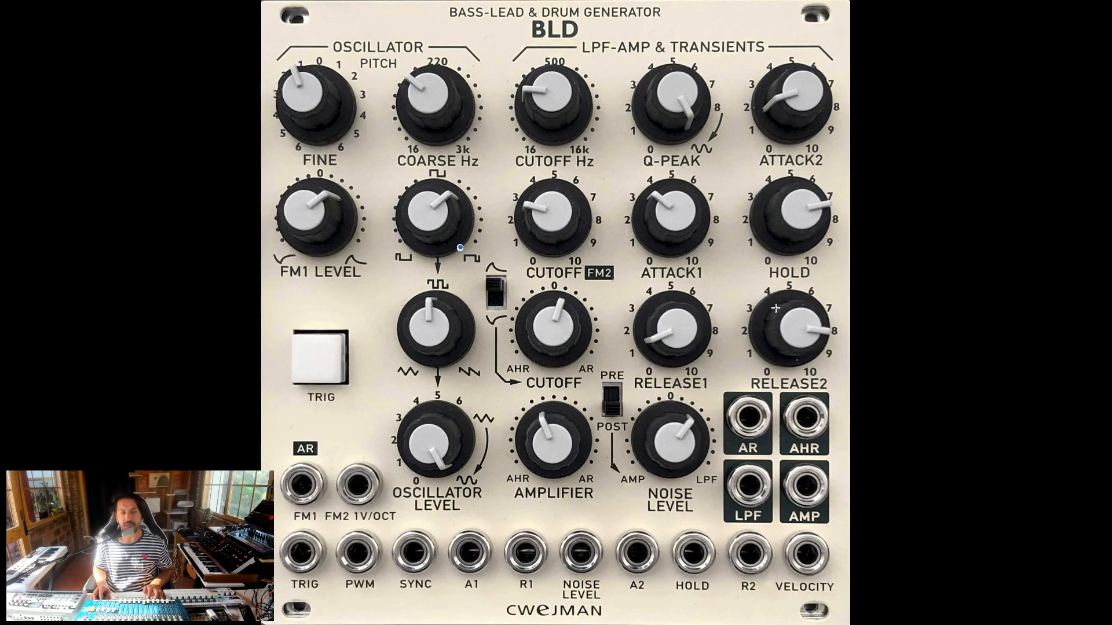
pyautogui.press('super+Tab')
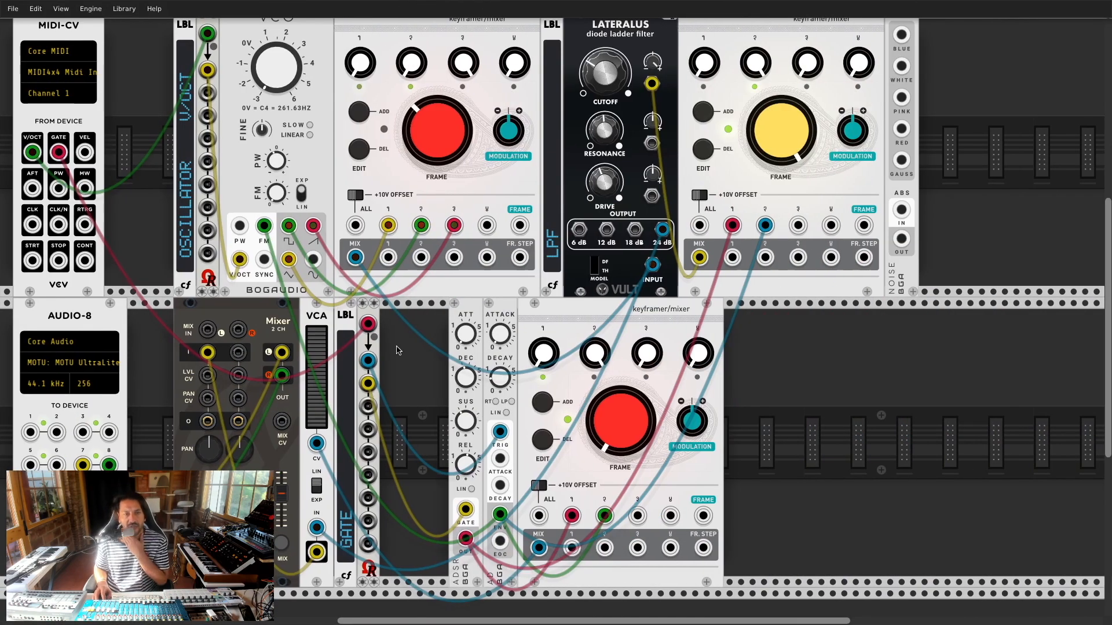
pyautogui.moveTo(473, 316); pyautogui.dragTo(438, 317)
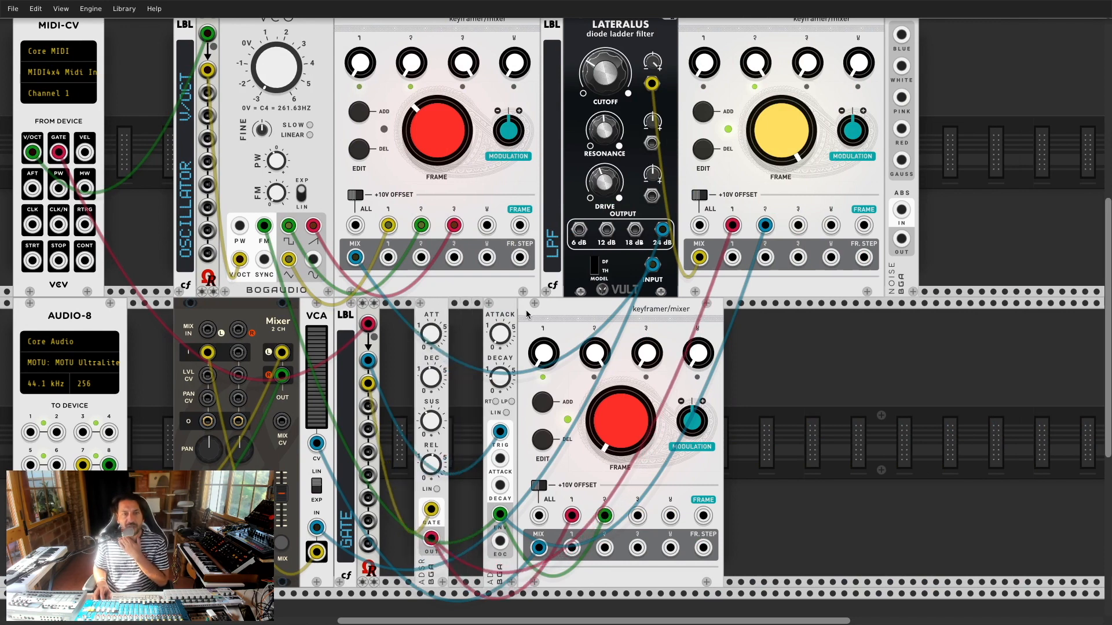
pyautogui.moveTo(575, 311); pyautogui.dragTo(896, 312)
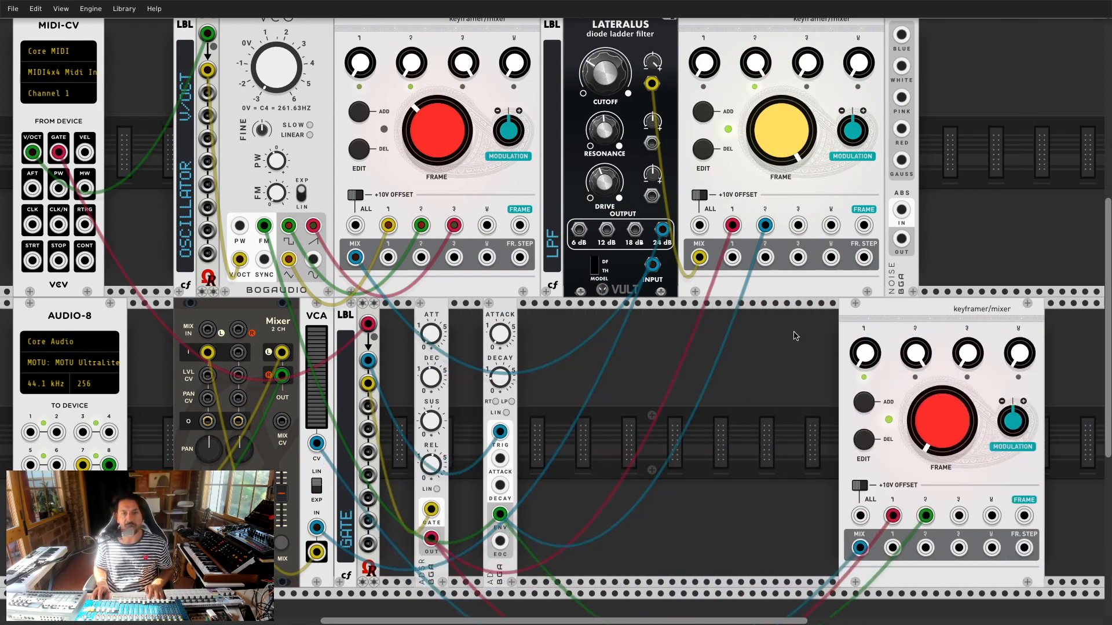
pyautogui.moveTo(507, 314); pyautogui.dragTo(600, 316)
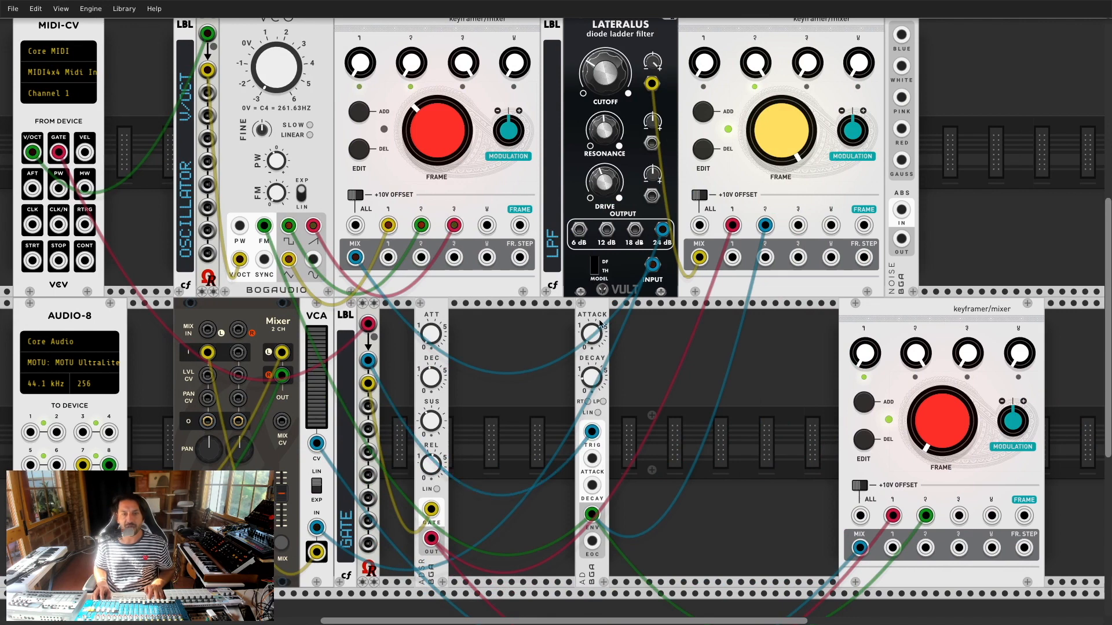
pyautogui.moveTo(601, 326); pyautogui.dragTo(547, 319)
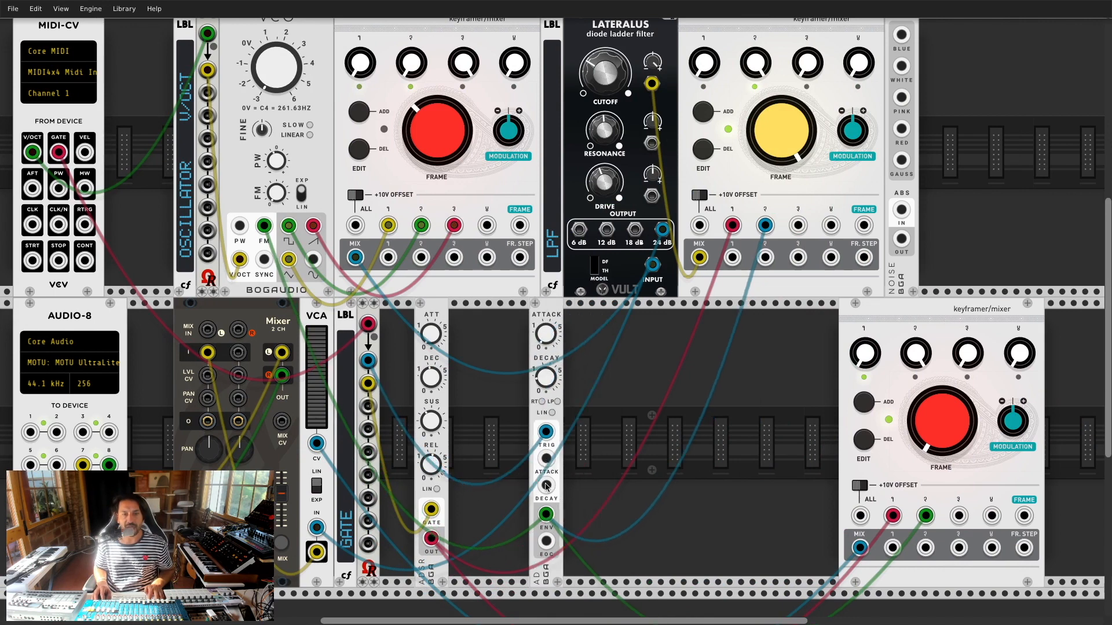
pyautogui.moveTo(436, 314); pyautogui.dragTo(634, 314)
# Step: Reset the module browser filters and add a VCV ADSR envelope next to NOISE
pyautogui.rightClick(670, 330)
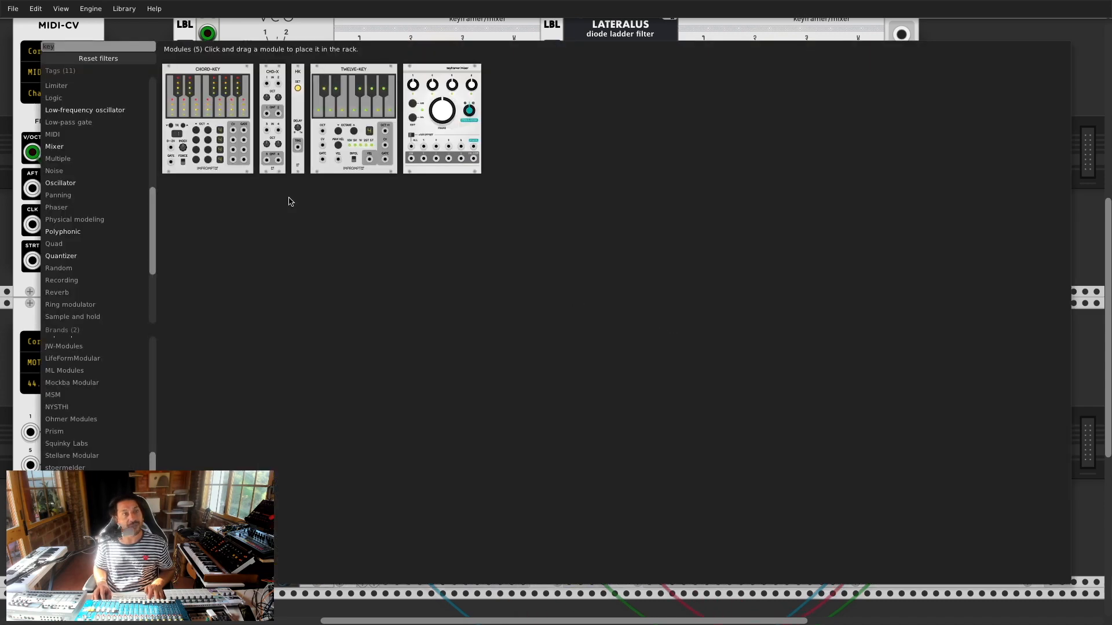
pyautogui.click(100, 58)
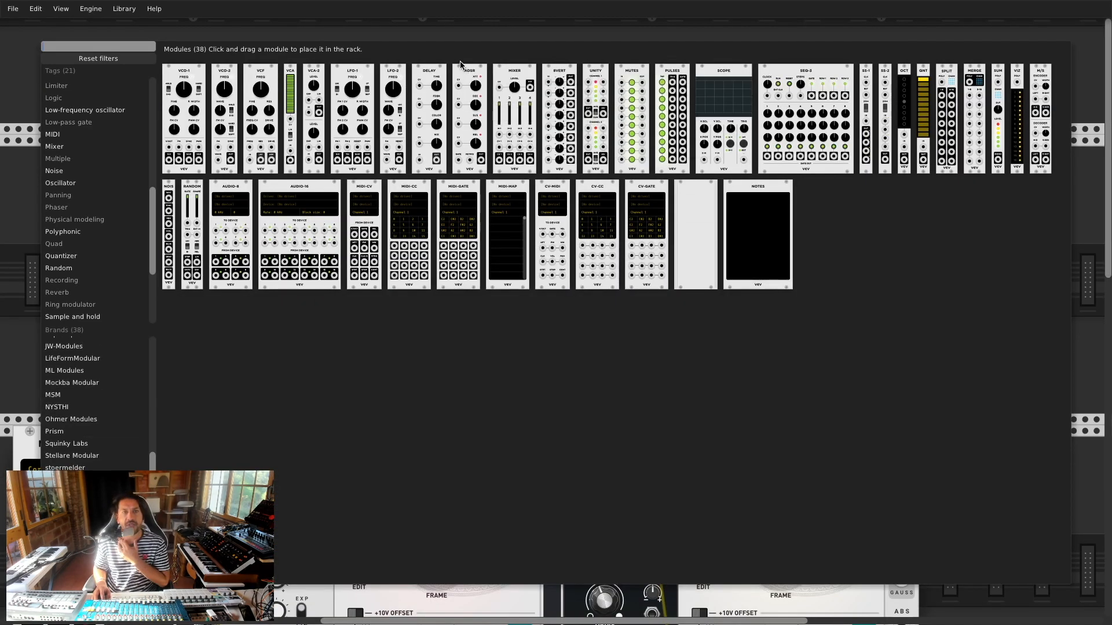
pyautogui.click(472, 75)
pyautogui.moveTo(462, 85); pyautogui.dragTo(1037, 584)
pyautogui.scroll(-5, 953, 595)
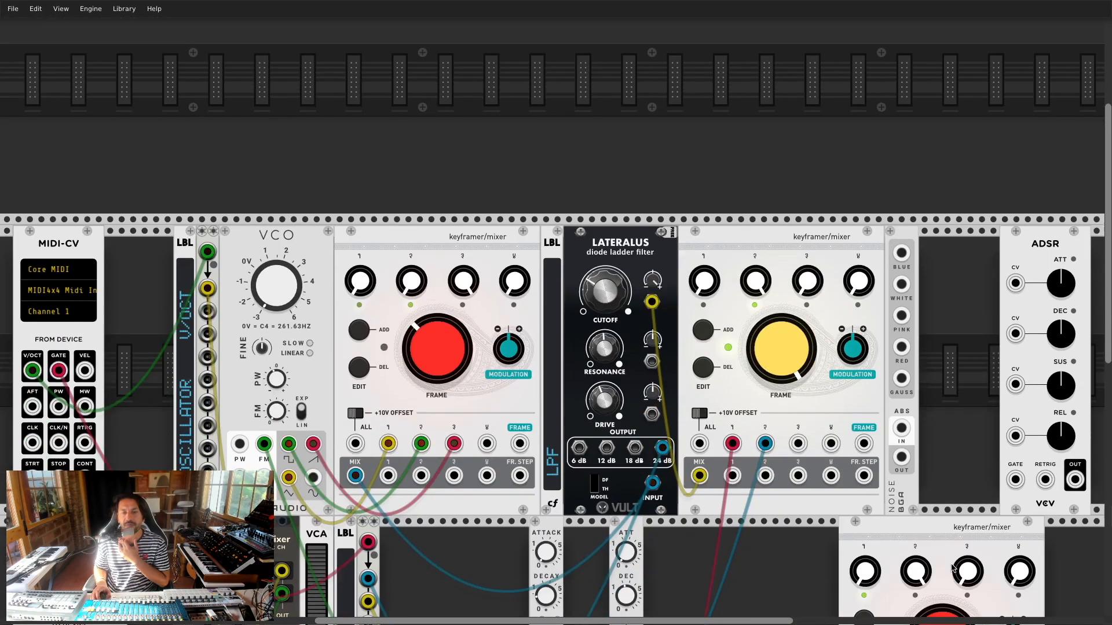
pyautogui.scroll(-5, 953, 567)
# Step: Place the VCV ADSR in the lower row, move the red cables to its output, and delete the BGA ADSR
pyautogui.moveTo(928, 218); pyautogui.dragTo(720, 488)
pyautogui.moveTo(627, 474); pyautogui.dragTo(727, 493)
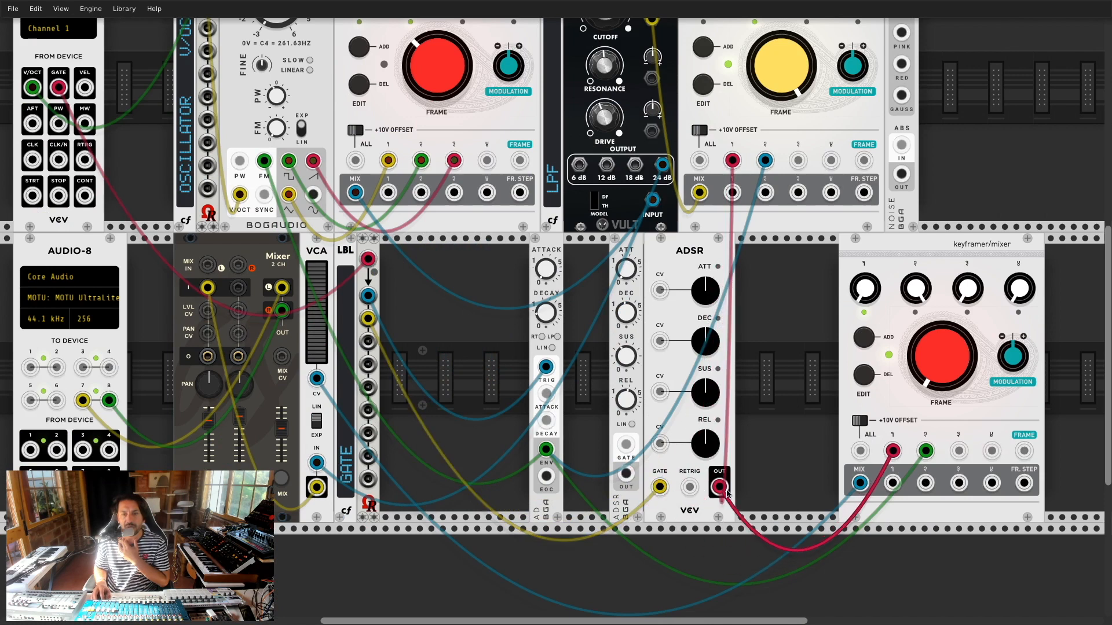
pyautogui.moveTo(635, 255); pyautogui.dragTo(611, 256)
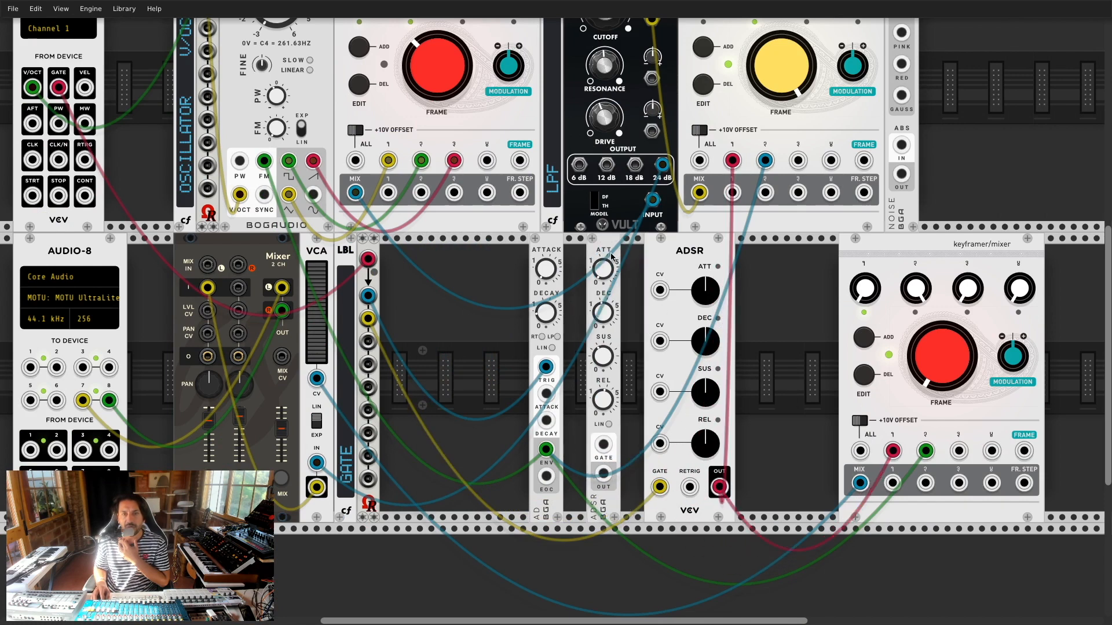
pyautogui.rightClick(611, 257)
pyautogui.click(640, 362)
# Step: Slide the VCV ADSR left, shorten attack, lower sustain, put the AD to its right, and duplicate the label
pyautogui.moveTo(689, 262); pyautogui.dragTo(655, 261)
pyautogui.moveTo(670, 291); pyautogui.dragTo(668, 345)
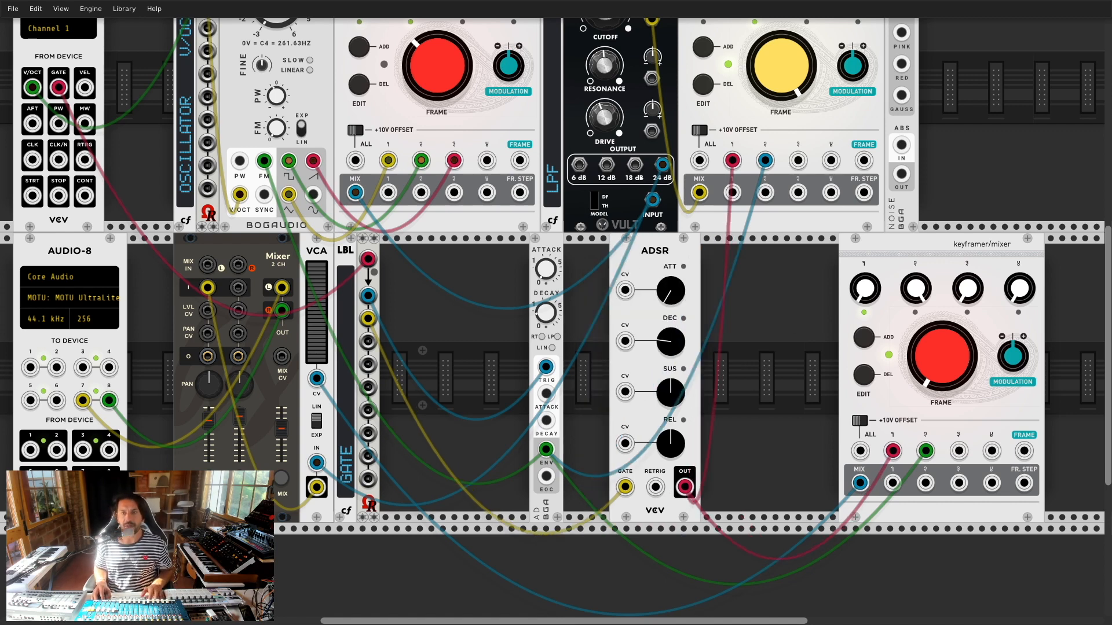
pyautogui.moveTo(670, 392); pyautogui.dragTo(670, 405)
pyautogui.moveTo(544, 250); pyautogui.dragTo(705, 253)
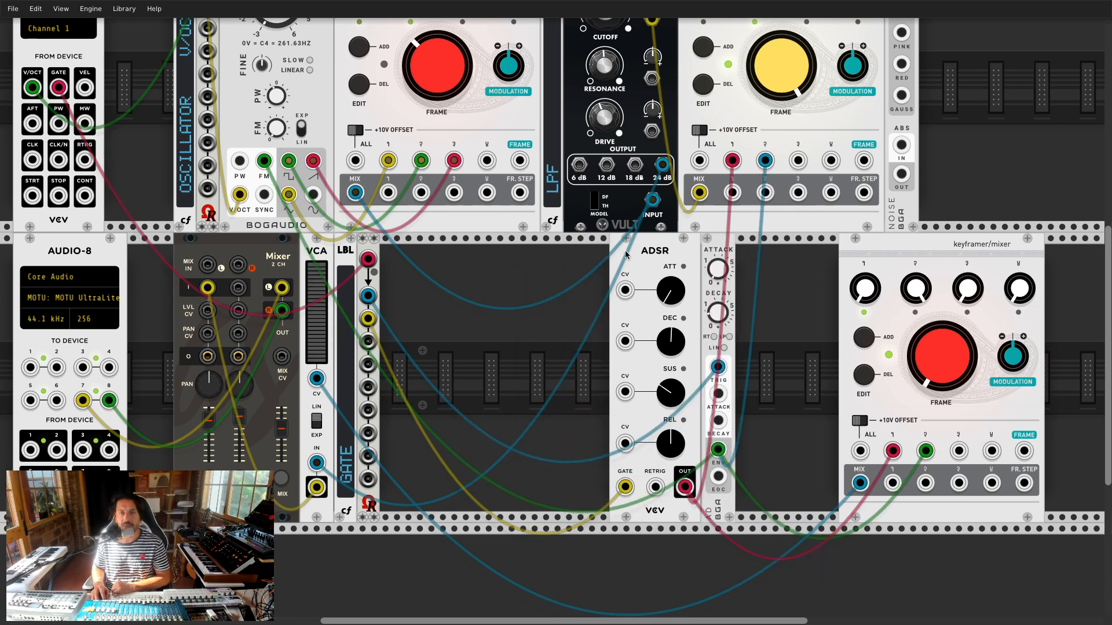
pyautogui.moveTo(625, 254); pyautogui.dragTo(608, 247)
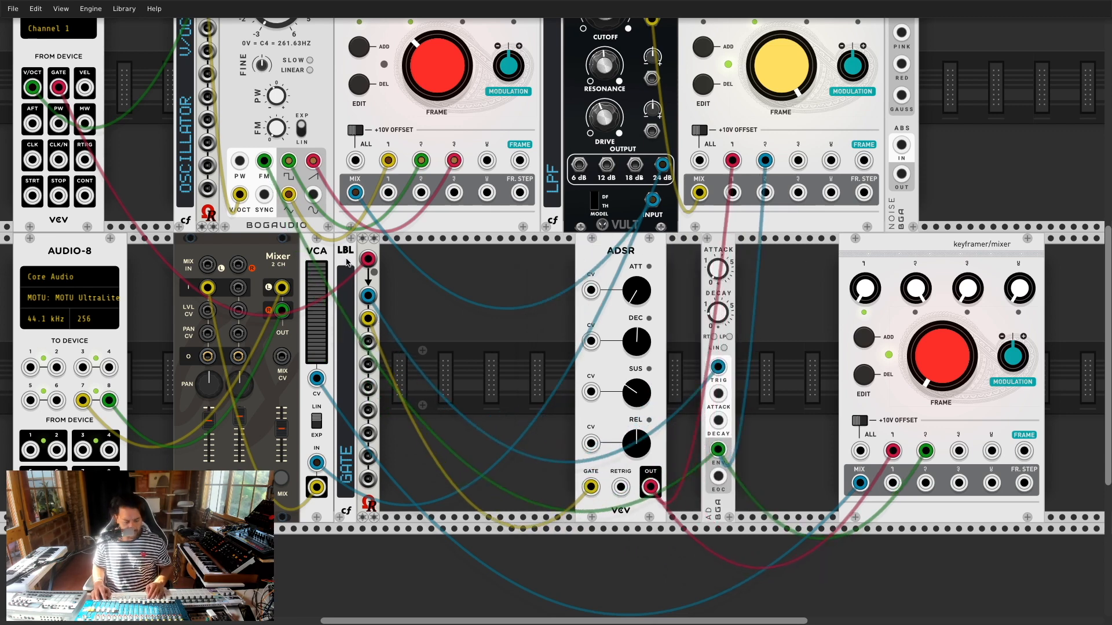
pyautogui.press('super+d')
pyautogui.press('super+d')
# Step: Label the new label panel 'AHR2' via its Enter label option
pyautogui.rightClick(391, 452)
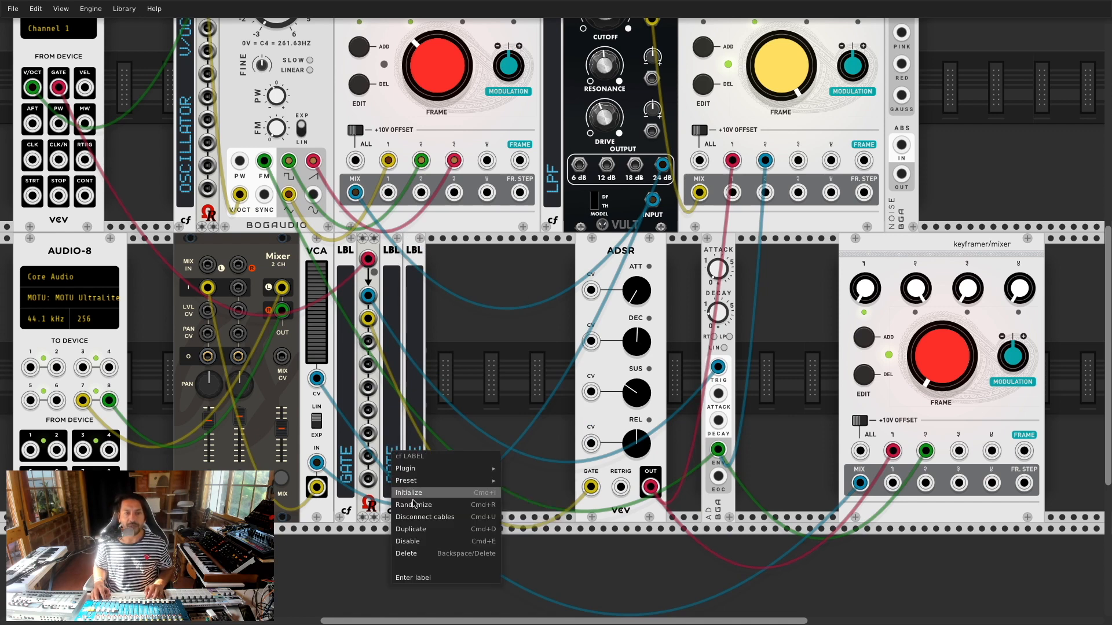
pyautogui.click(434, 585)
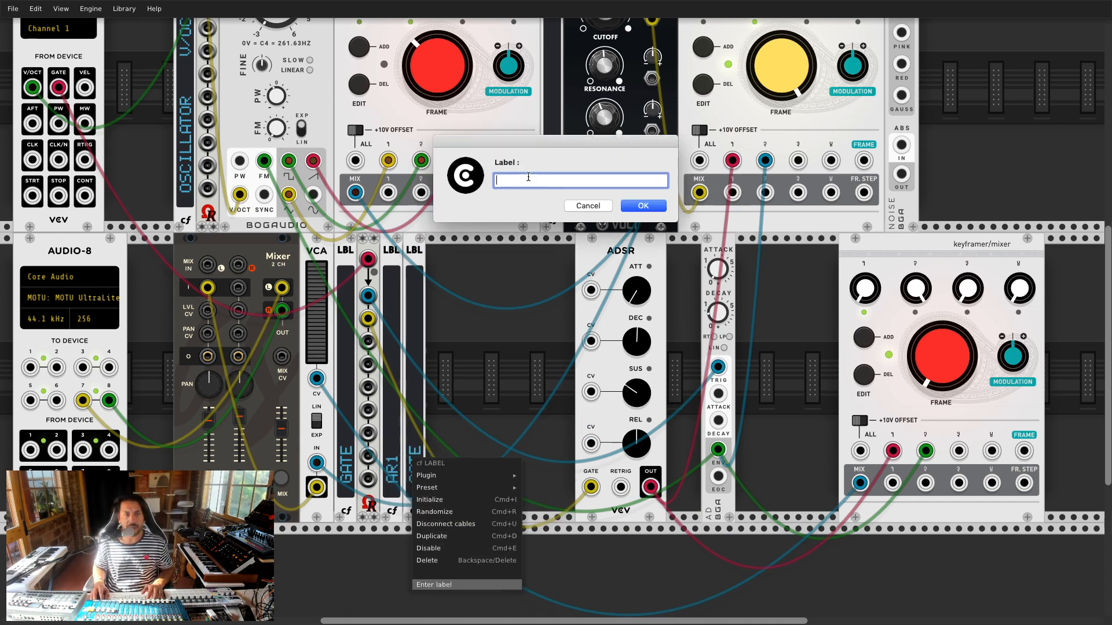
pyautogui.write('AHR2')
pyautogui.press('Return')
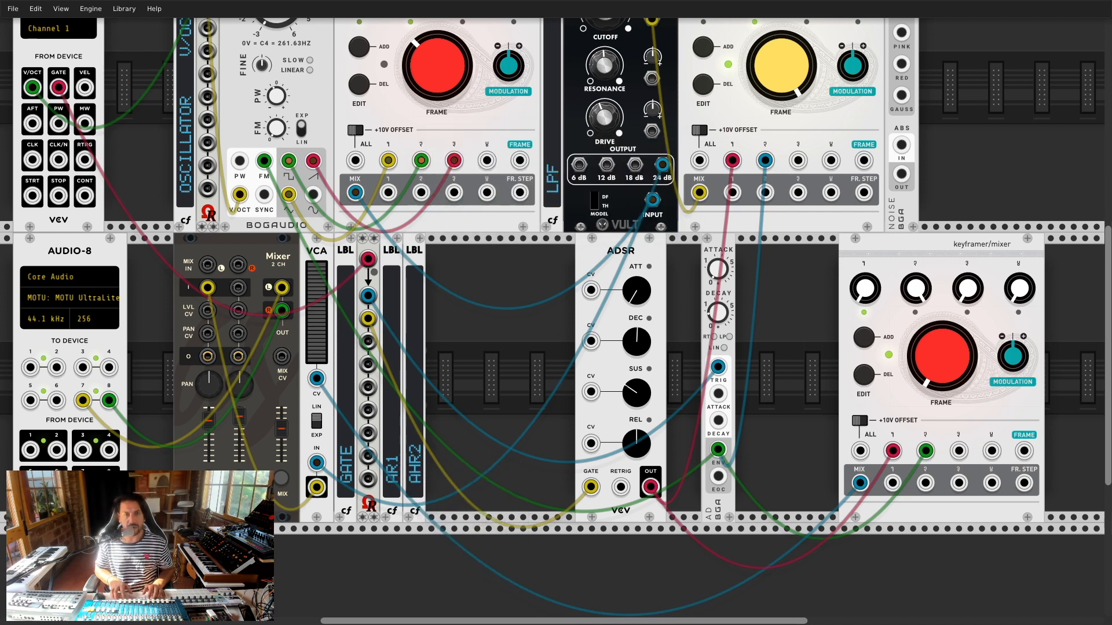
# Step: Arrange AR1 beside the AD envelope, AHR2 left of the ADSR, and the keyframer/mixer beside the ADSR
pyautogui.moveTo(418, 252); pyautogui.dragTo(699, 276)
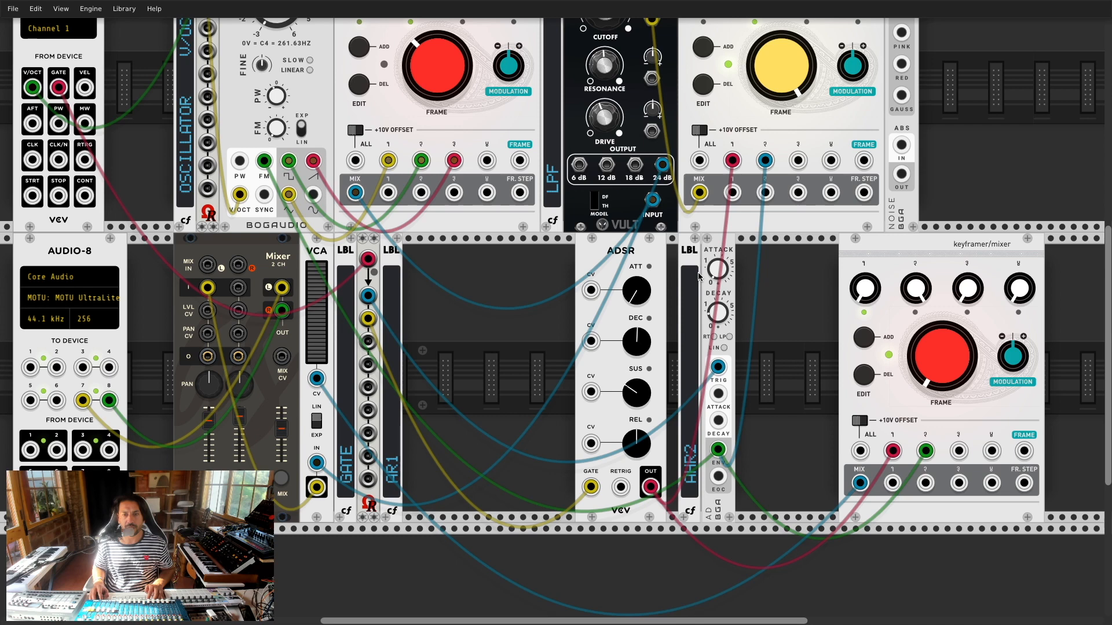
pyautogui.moveTo(397, 275); pyautogui.dragTo(478, 270)
pyautogui.moveTo(719, 251); pyautogui.dragTo(491, 260)
pyautogui.moveTo(665, 250); pyautogui.dragTo(576, 262)
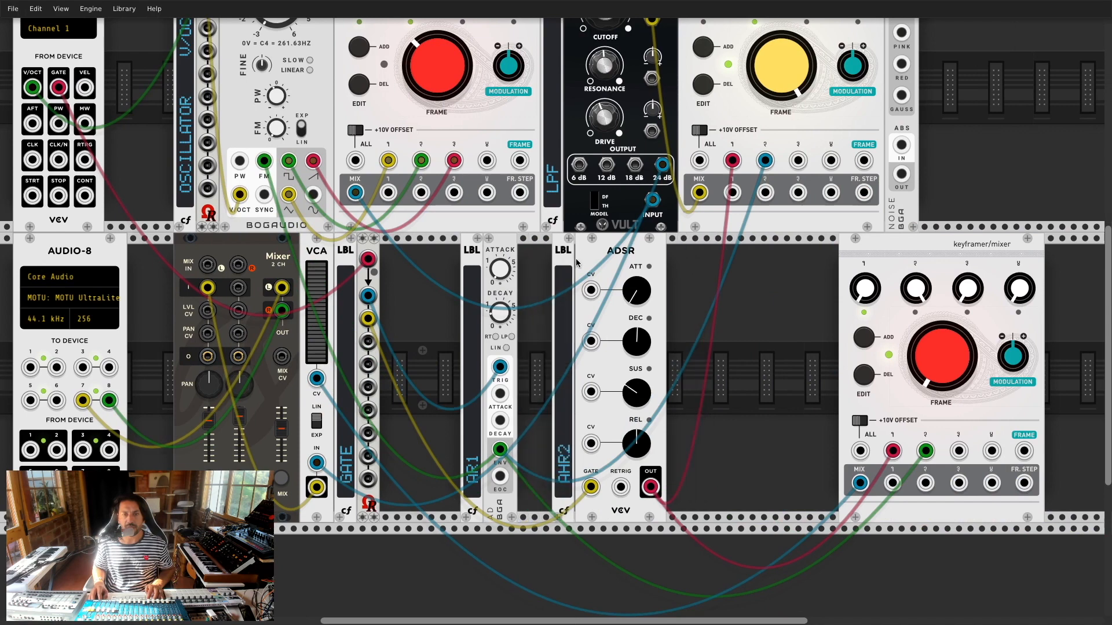
pyautogui.moveTo(472, 252); pyautogui.dragTo(521, 251)
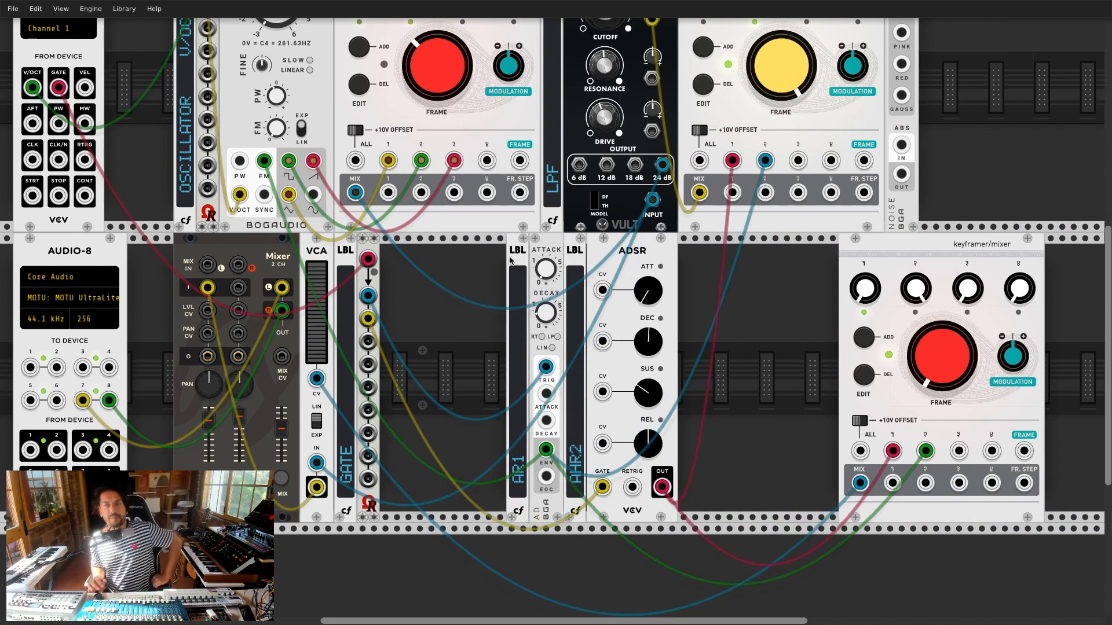
pyautogui.moveTo(860, 260); pyautogui.dragTo(720, 261)
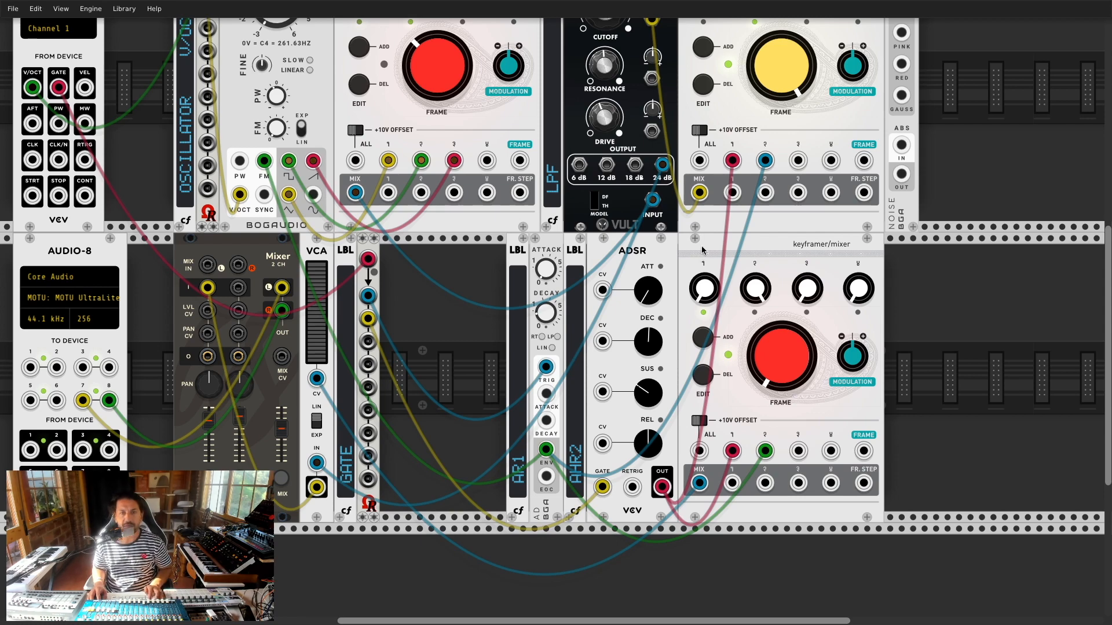
# Step: Check the BLD photo, shift the envelope group right, and move the gate multiple and GATE label left of the Mixer
pyautogui.press('super+Tab')
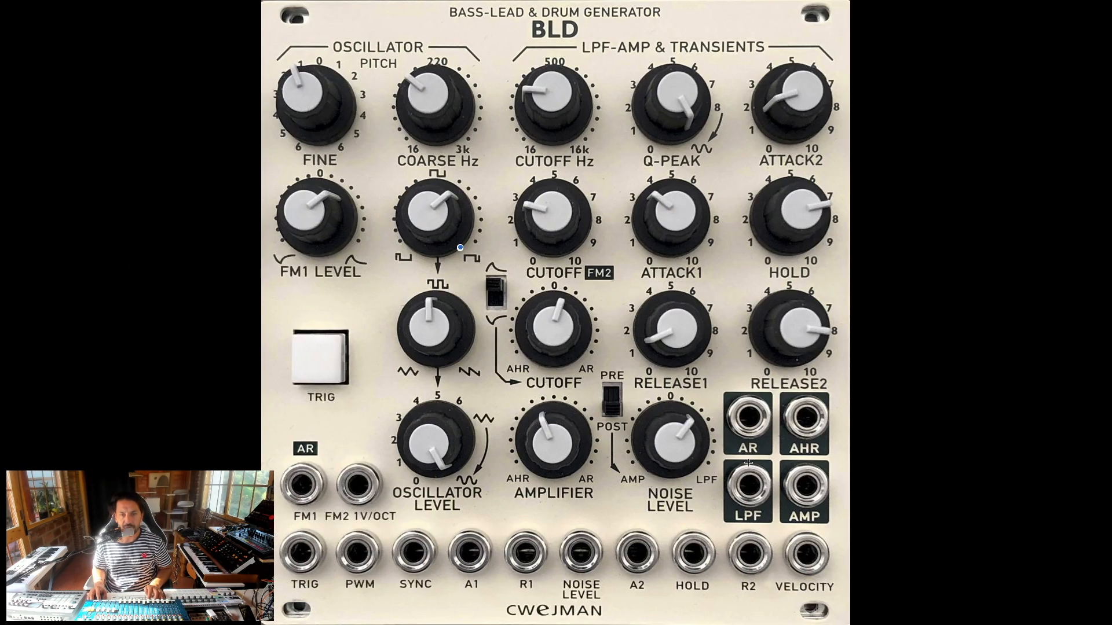
pyautogui.press('super+Tab')
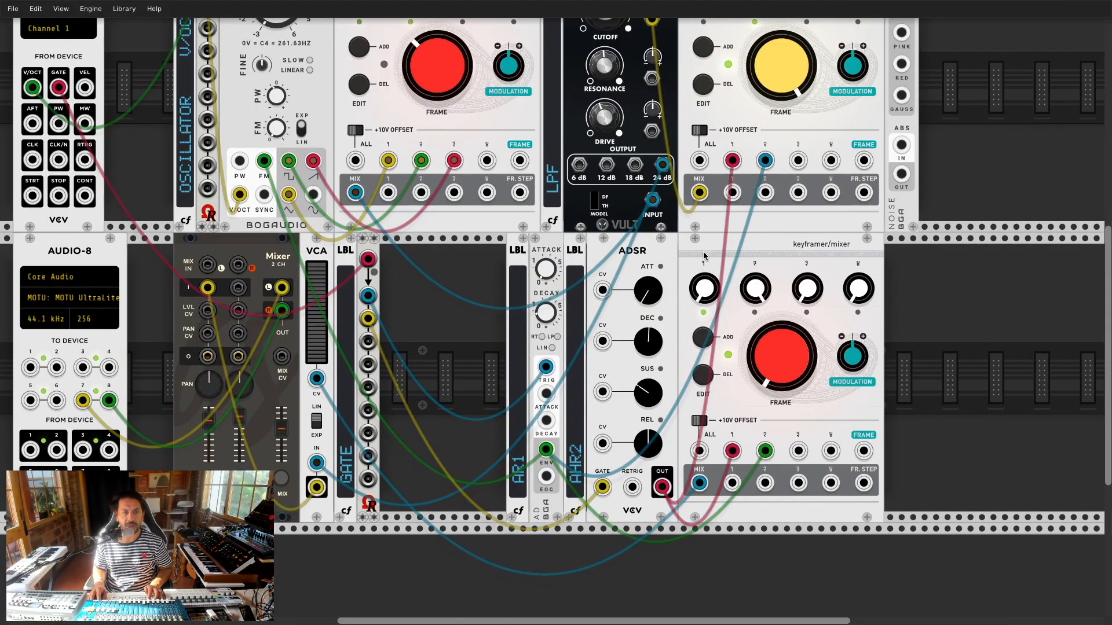
pyautogui.moveTo(514, 249); pyautogui.dragTo(642, 249)
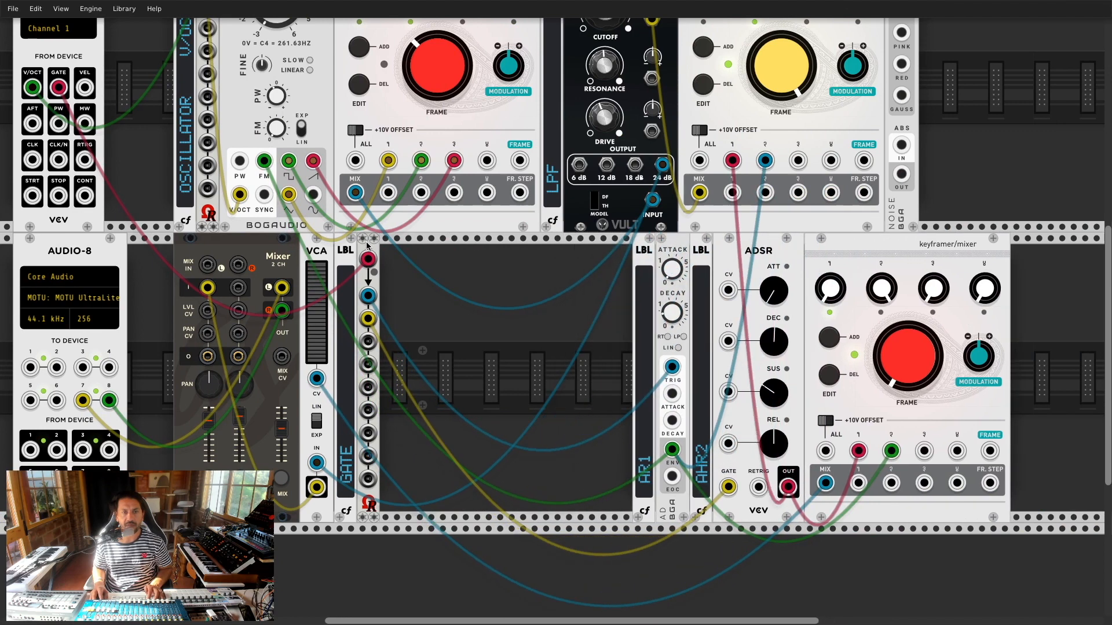
pyautogui.moveTo(367, 245); pyautogui.dragTo(220, 239)
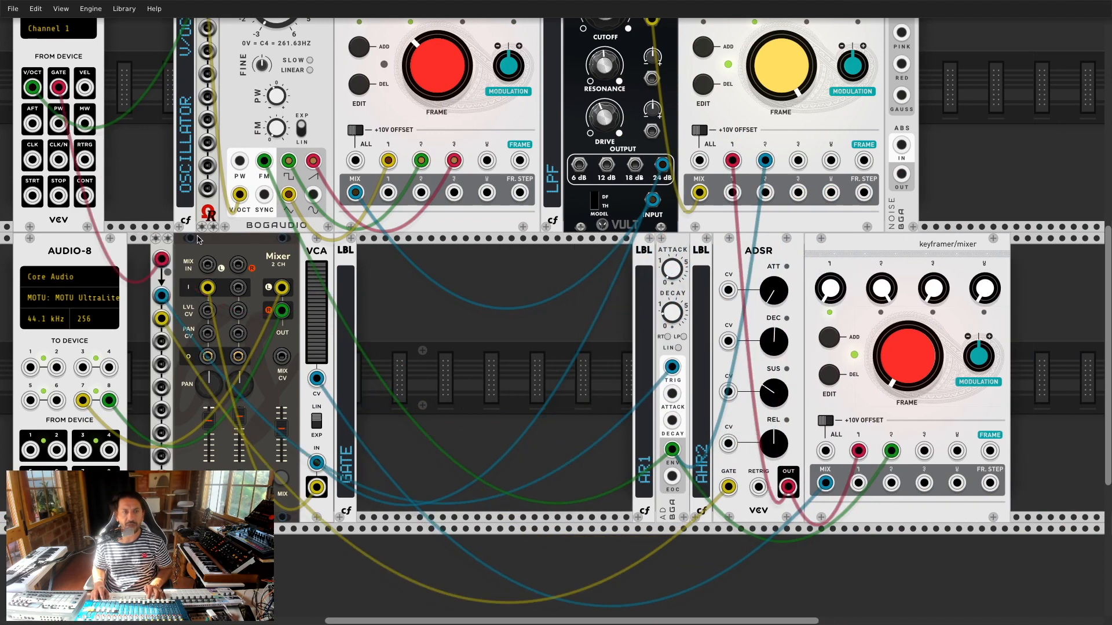
pyautogui.moveTo(346, 255); pyautogui.dragTo(140, 254)
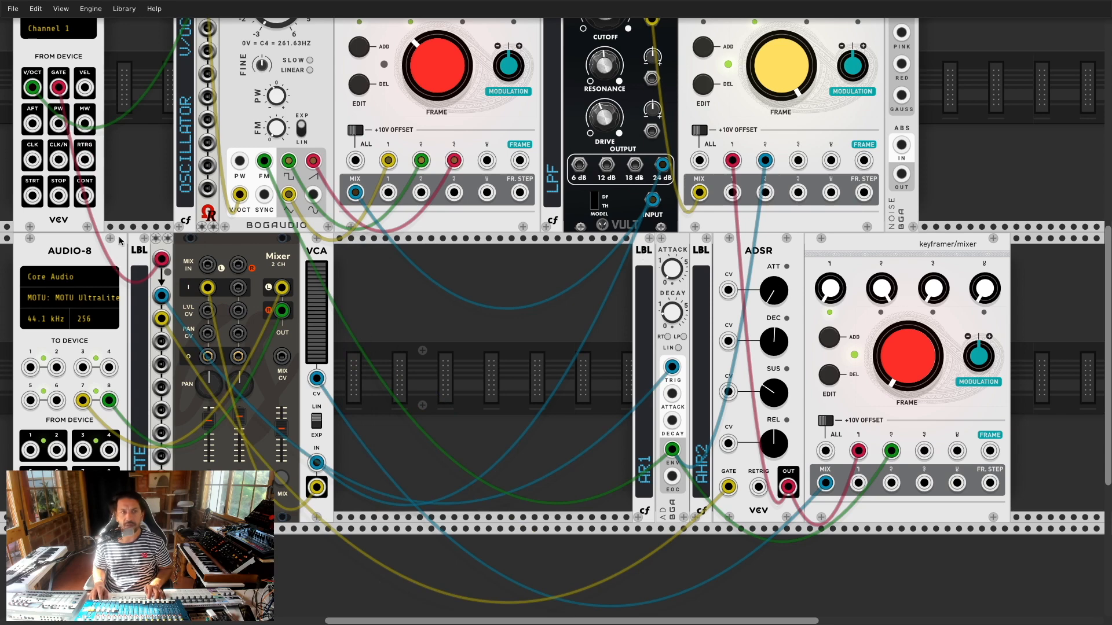
# Step: Place the OSCILLATOR label, pitch multiple, gate multiple and GATE label together in the top row
pyautogui.scroll(3, 182, 249)
pyautogui.scroll(3, 181, 249)
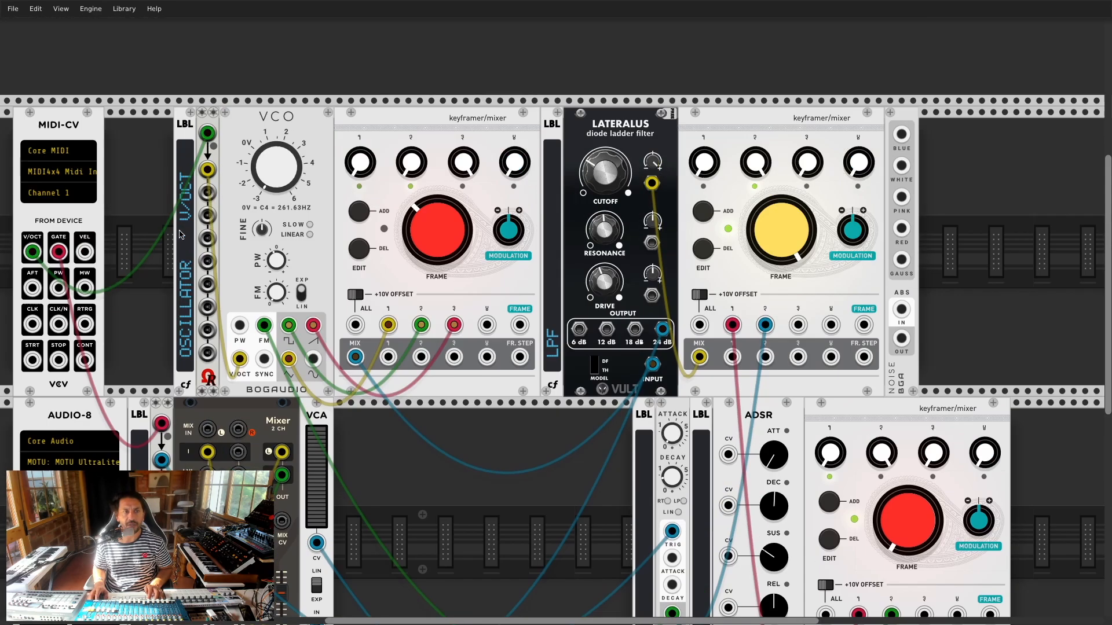
pyautogui.moveTo(176, 124); pyautogui.dragTo(119, 125)
pyautogui.moveTo(217, 122); pyautogui.dragTo(160, 122)
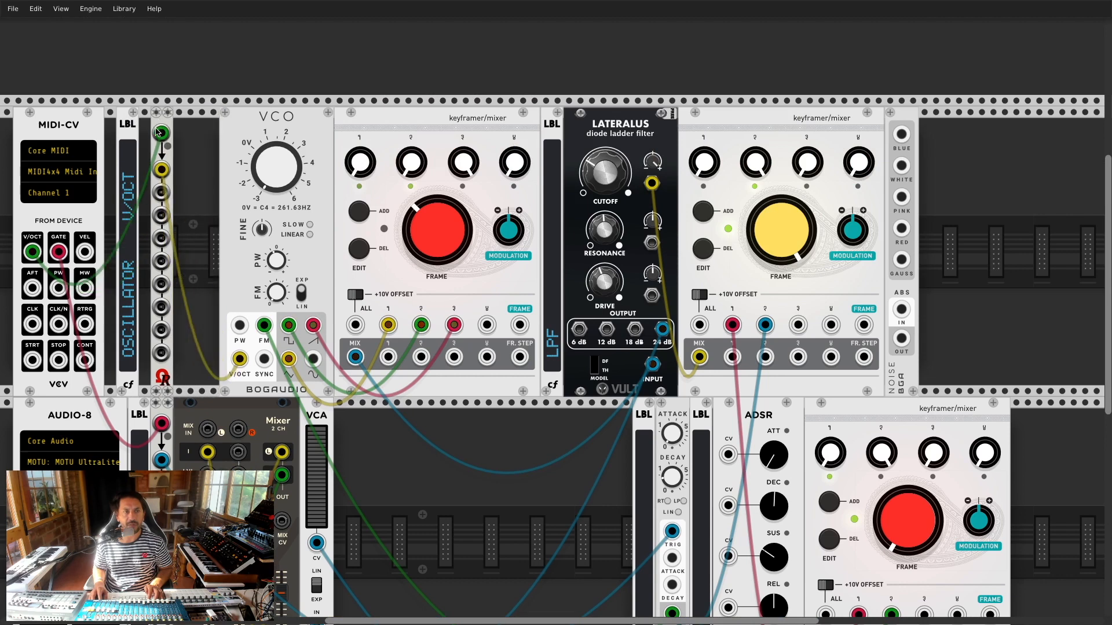
pyautogui.moveTo(156, 417); pyautogui.dragTo(201, 222)
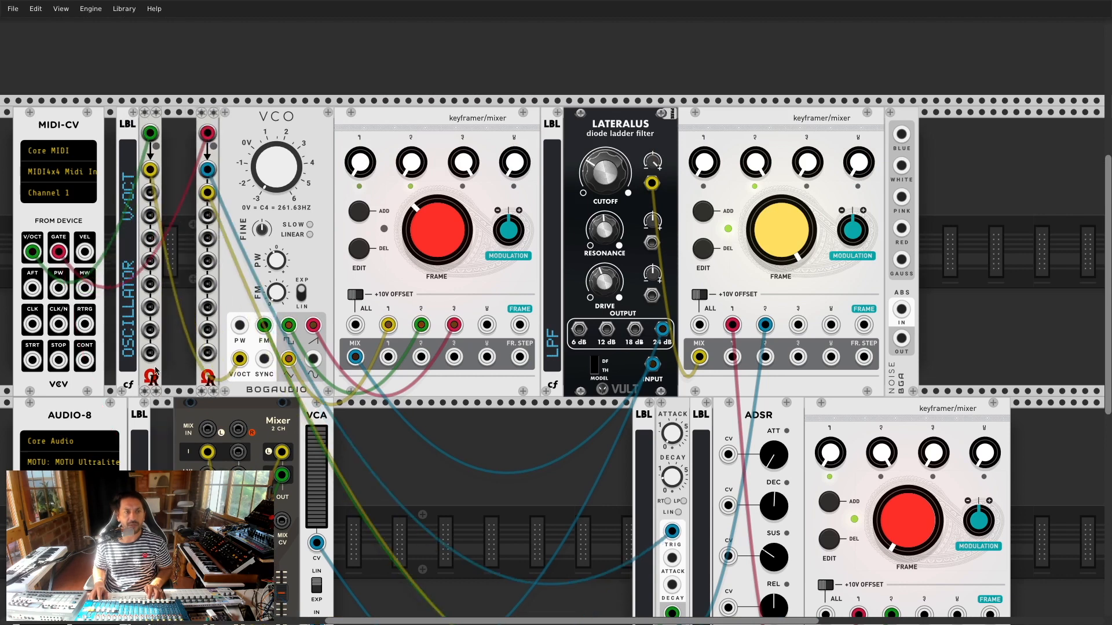
pyautogui.moveTo(138, 423); pyautogui.dragTo(167, 205)
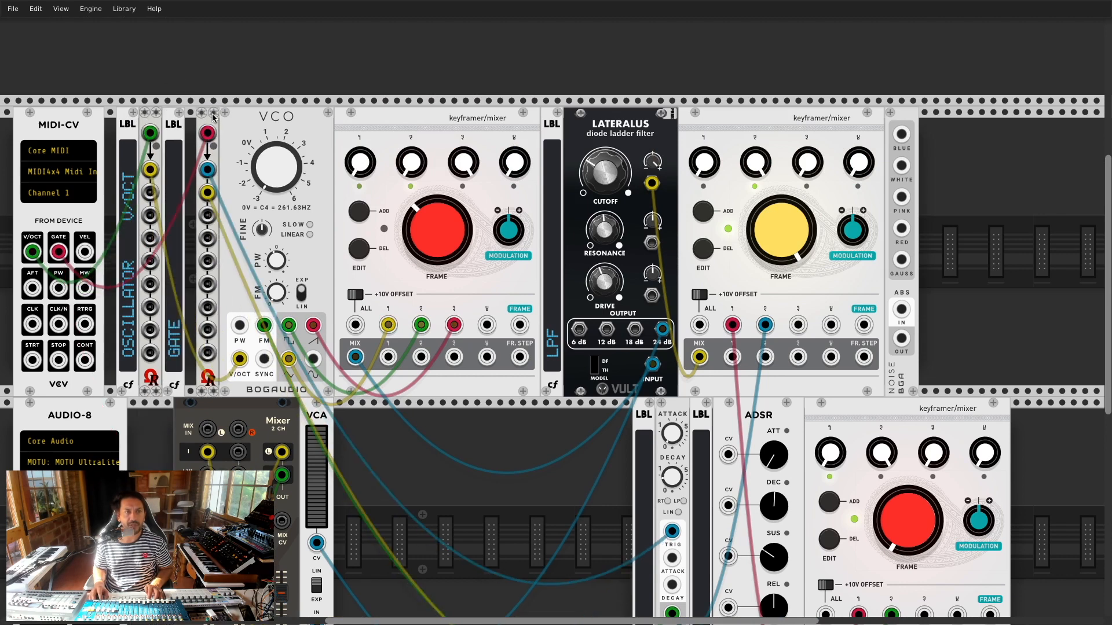
pyautogui.moveTo(216, 119); pyautogui.dragTo(205, 119)
# Step: Shift the oscillator chain left and move the lower keyframer/mixer beside the VCA
pyautogui.moveTo(907, 123); pyautogui.dragTo(883, 124)
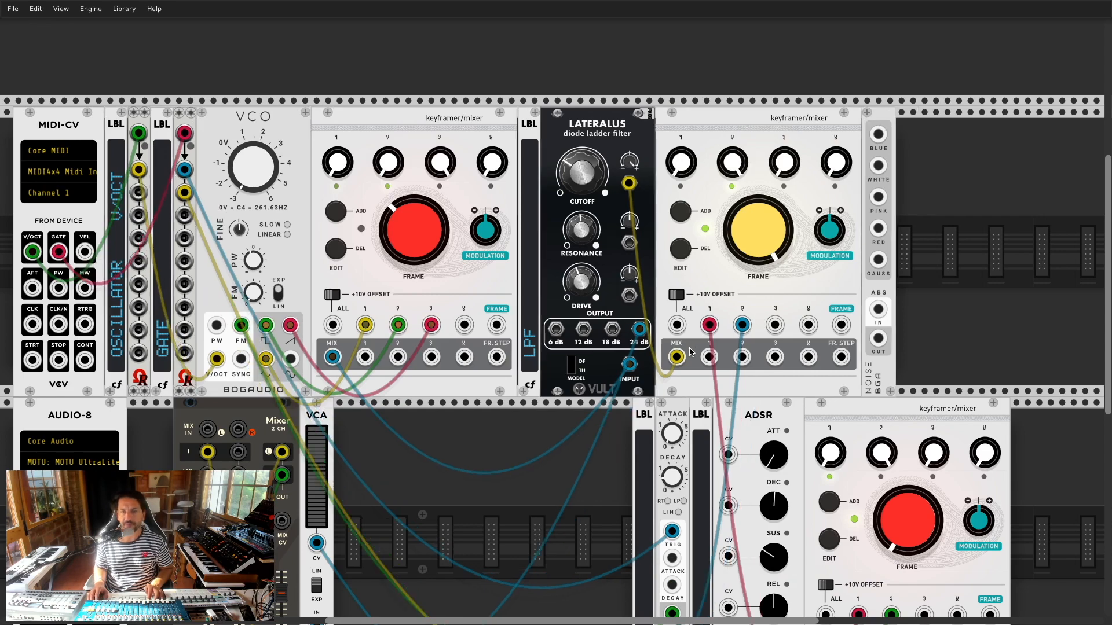
pyautogui.scroll(-3, 404, 176)
pyautogui.moveTo(829, 327); pyautogui.dragTo(359, 346)
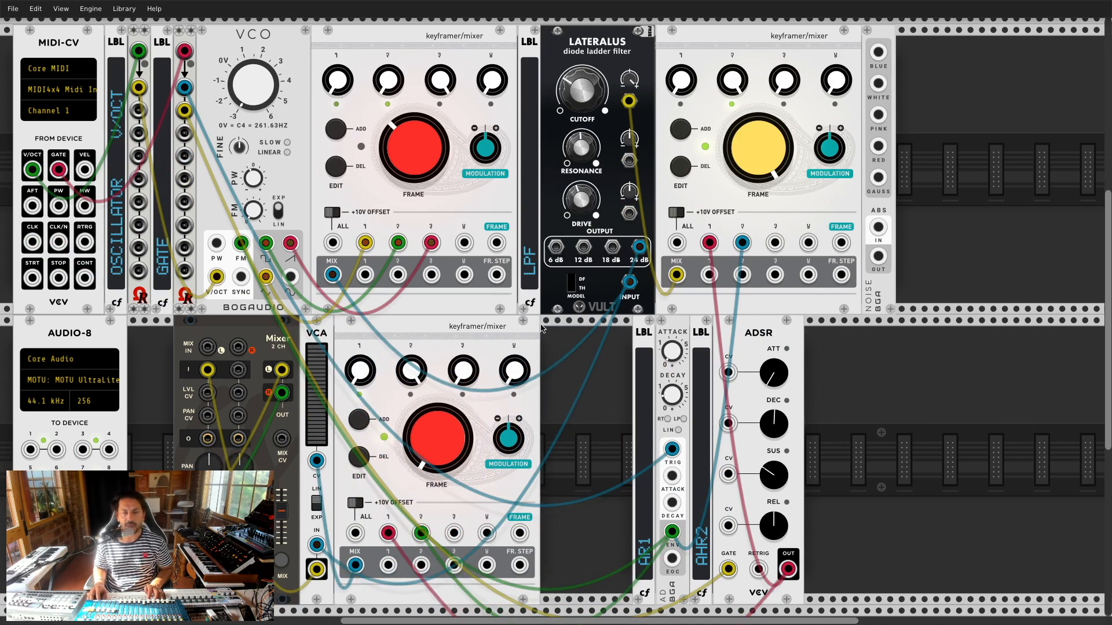
# Step: Close the ADSR gap, unplug the green envelope cable from the VCO FM jack, and open the module browser
pyautogui.moveTo(766, 329); pyautogui.dragTo(662, 334)
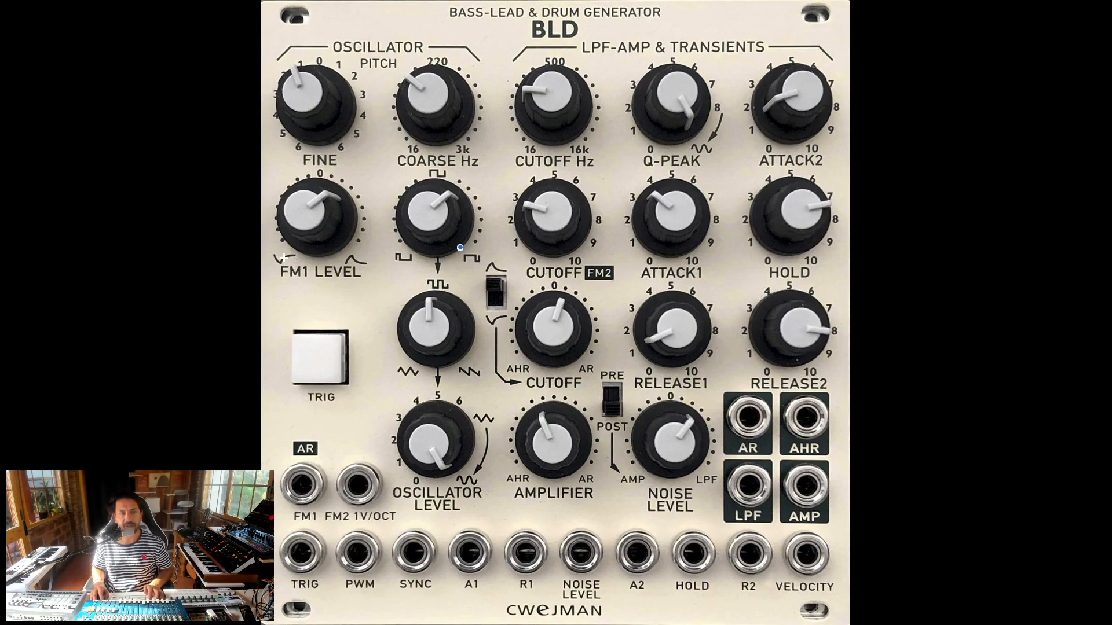
pyautogui.press('super+Tab')
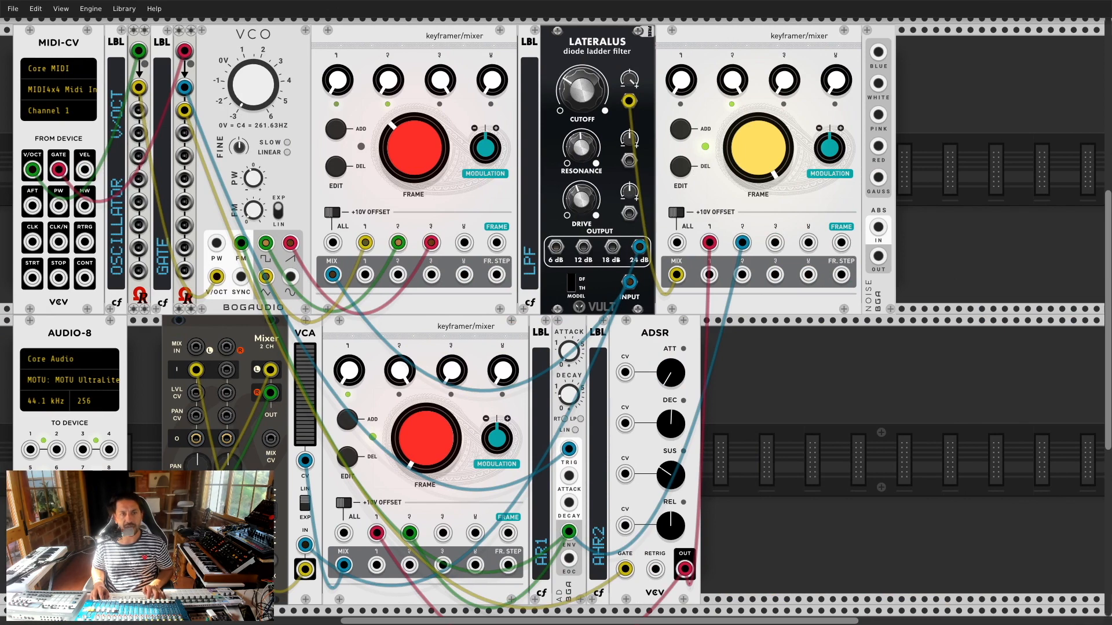
pyautogui.moveTo(249, 248)
pyautogui.mouseDown()
pyautogui.moveTo(278, 289)
pyautogui.moveTo(319, 317)
pyautogui.moveTo(291, 305)
pyautogui.moveTo(241, 243)
pyautogui.mouseUp()
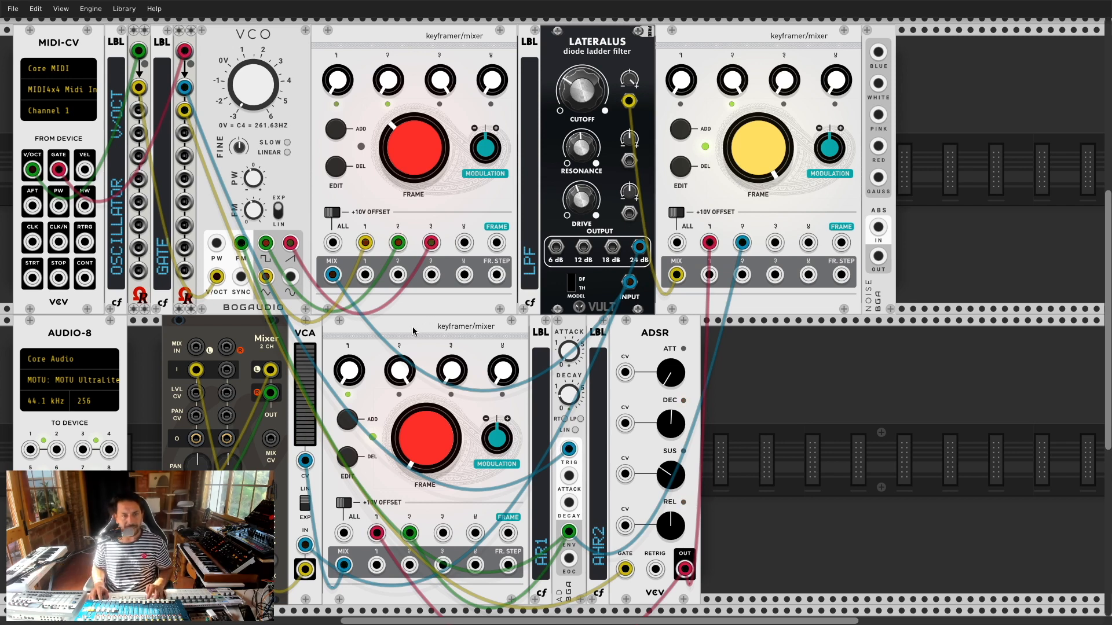
pyautogui.press('Return')
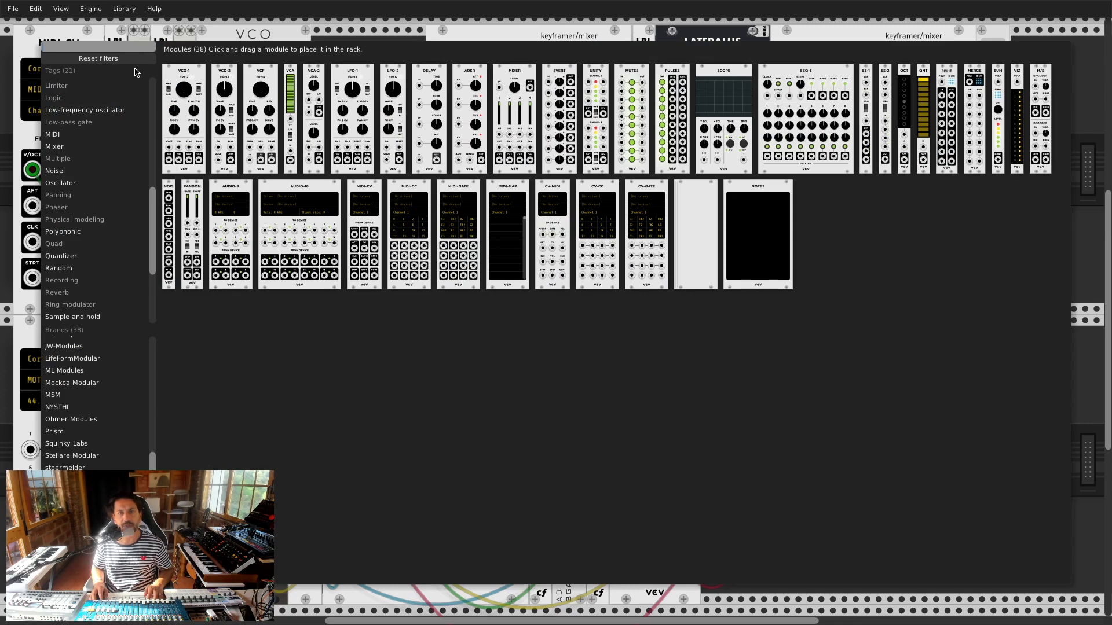
# Step: Add the Bogaudio MIX1 fader from a 'mix1' search and patch the AD envelope output into its input
pyautogui.write('mix1')
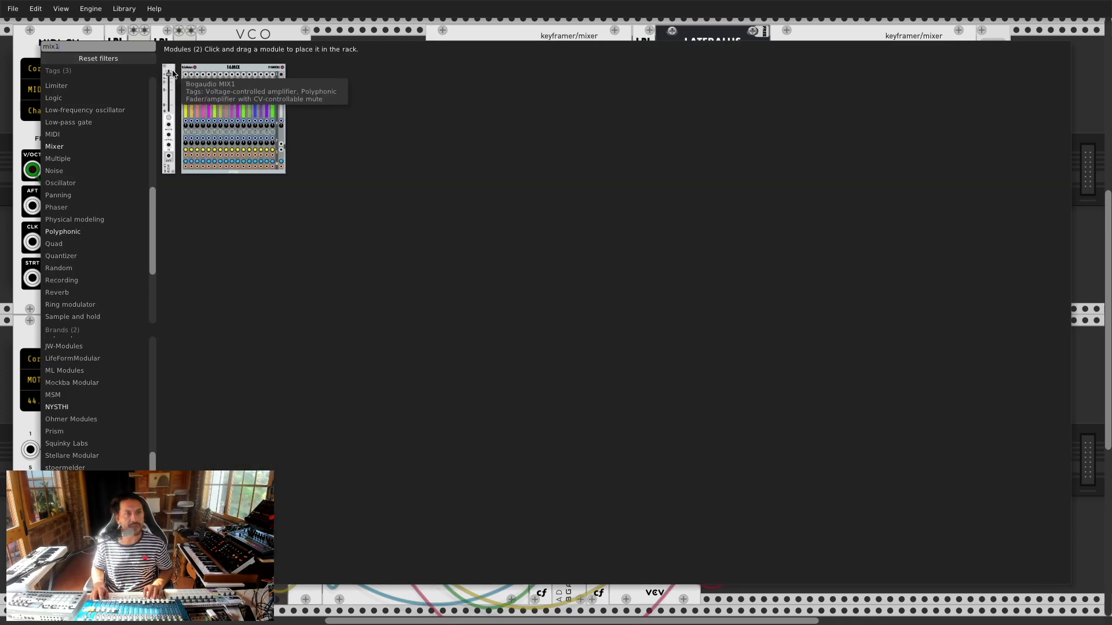
pyautogui.press('Escape')
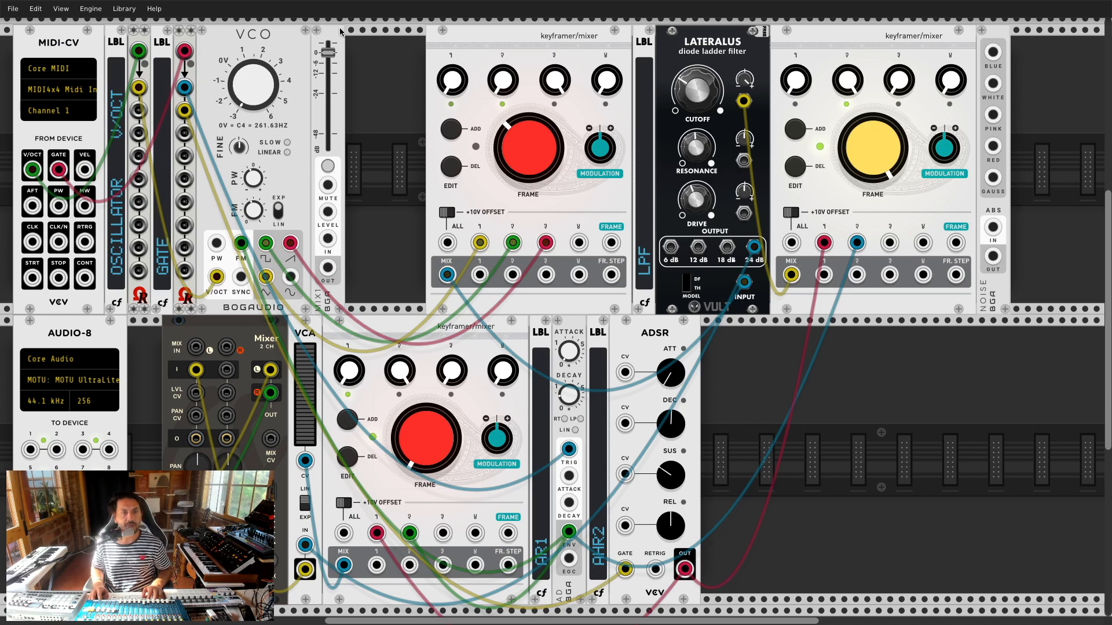
pyautogui.moveTo(568, 531); pyautogui.dragTo(327, 238)
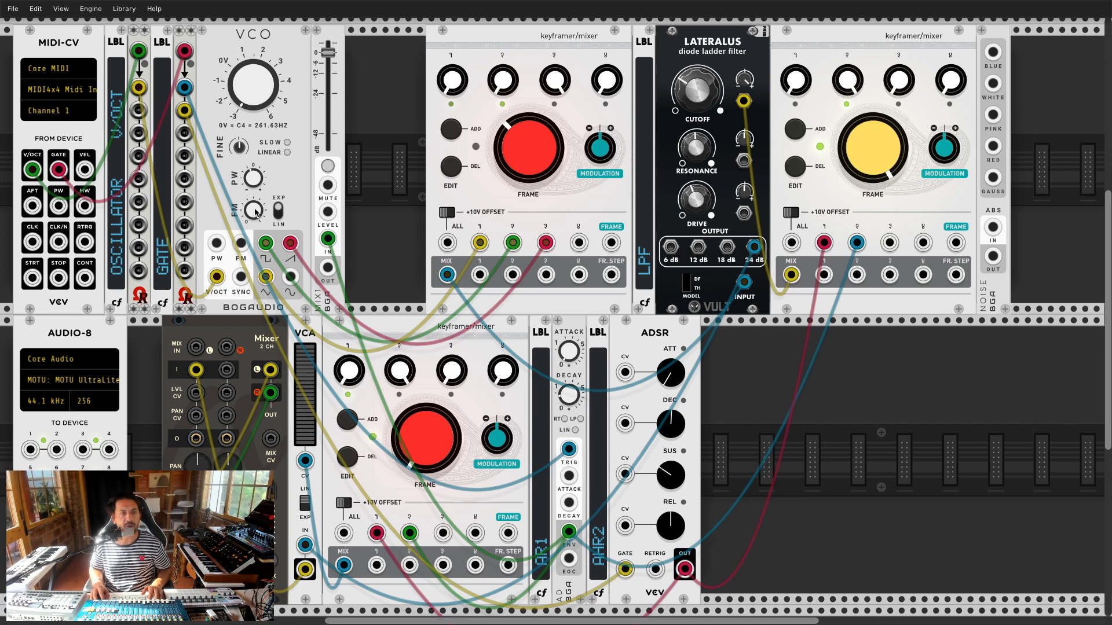
# Step: Patch the MIX1 output into the VCO FM input and raise its level fader
pyautogui.moveTo(326, 62); pyautogui.dragTo(328, 124)
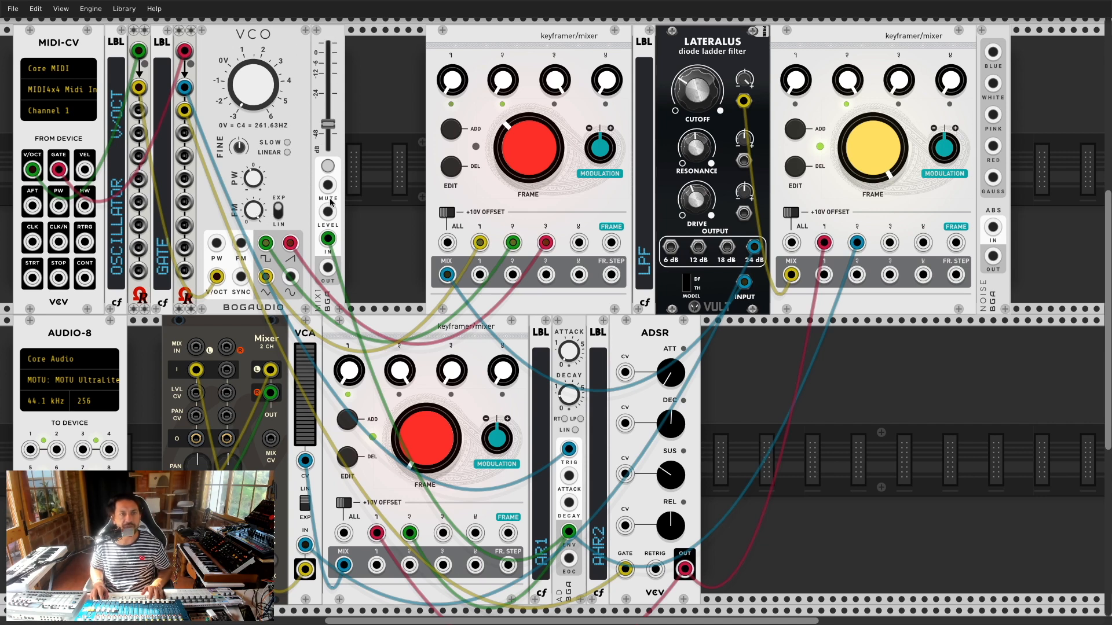
pyautogui.moveTo(327, 267); pyautogui.dragTo(241, 243)
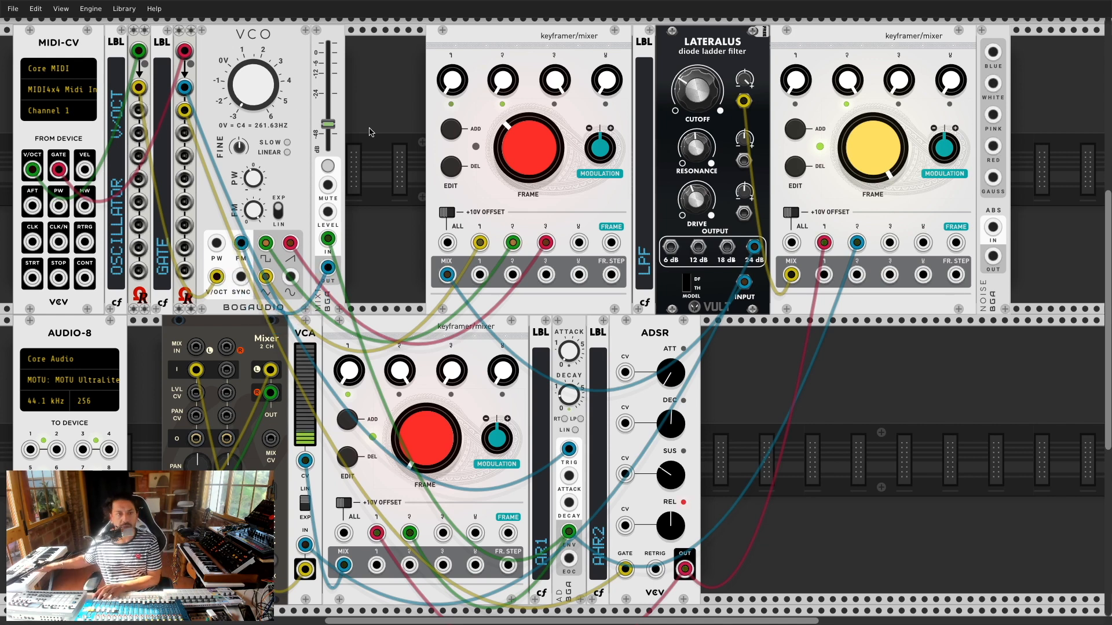
pyautogui.moveTo(334, 127); pyautogui.dragTo(328, 49)
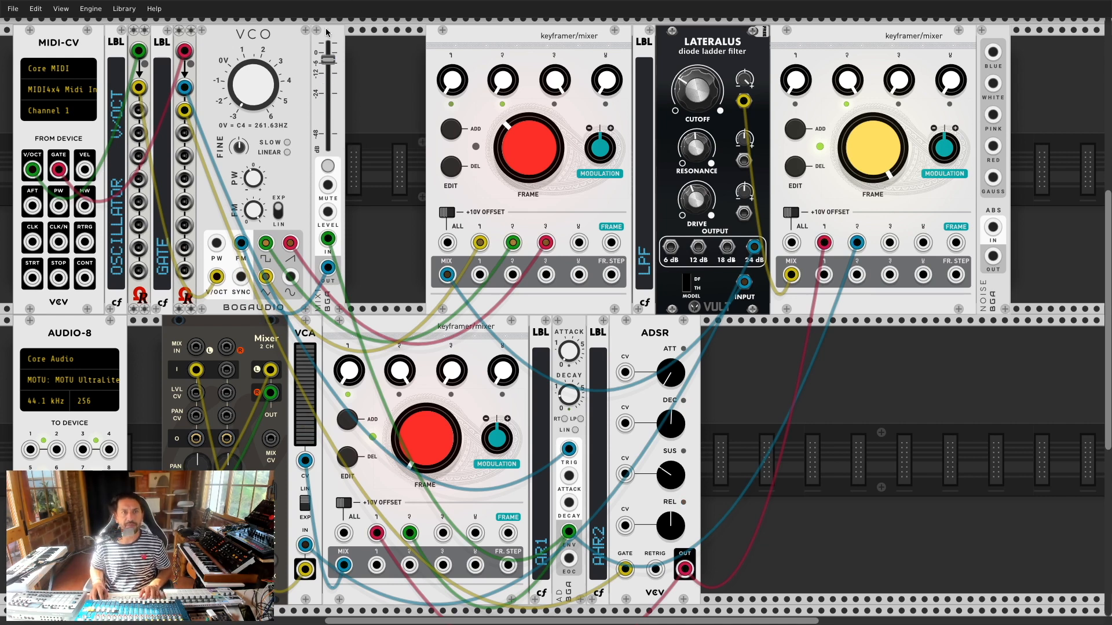
# Step: Check the MIX1 options, then settle the level fader at about -12 dB
pyautogui.rightClick(327, 33)
pyautogui.click(295, 117)
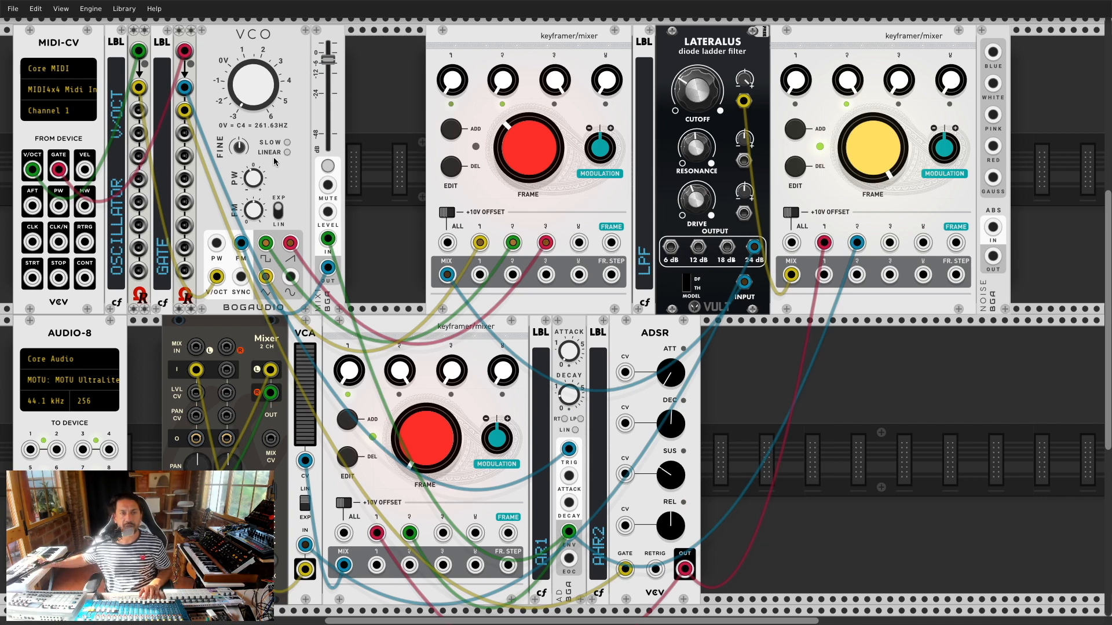
pyautogui.moveTo(323, 62); pyautogui.dragTo(328, 50)
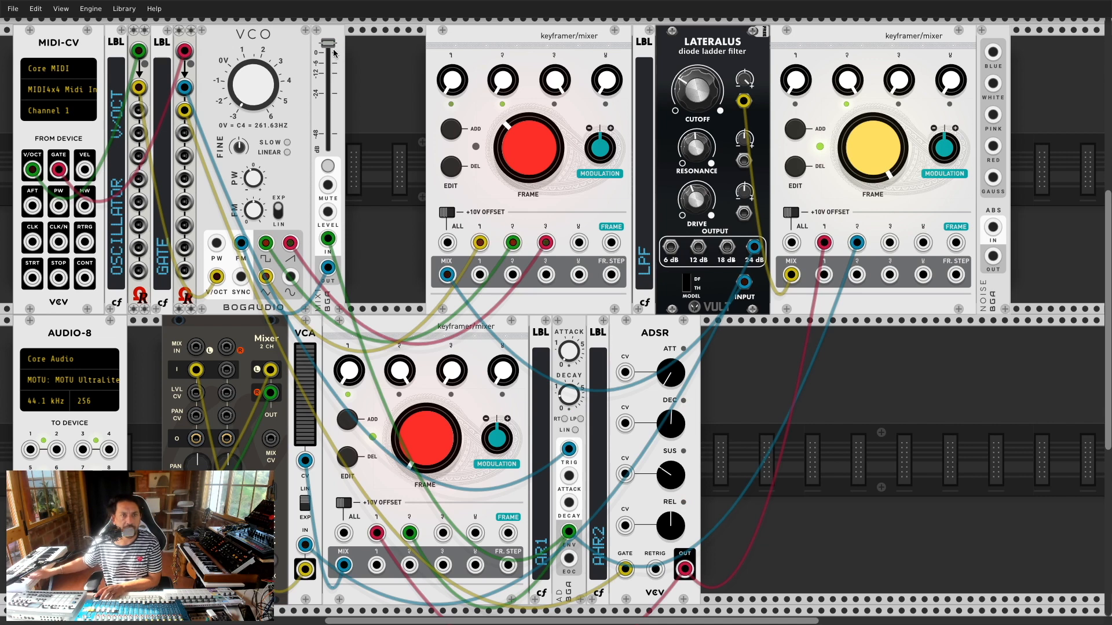
pyautogui.moveTo(334, 79); pyautogui.dragTo(329, 57)
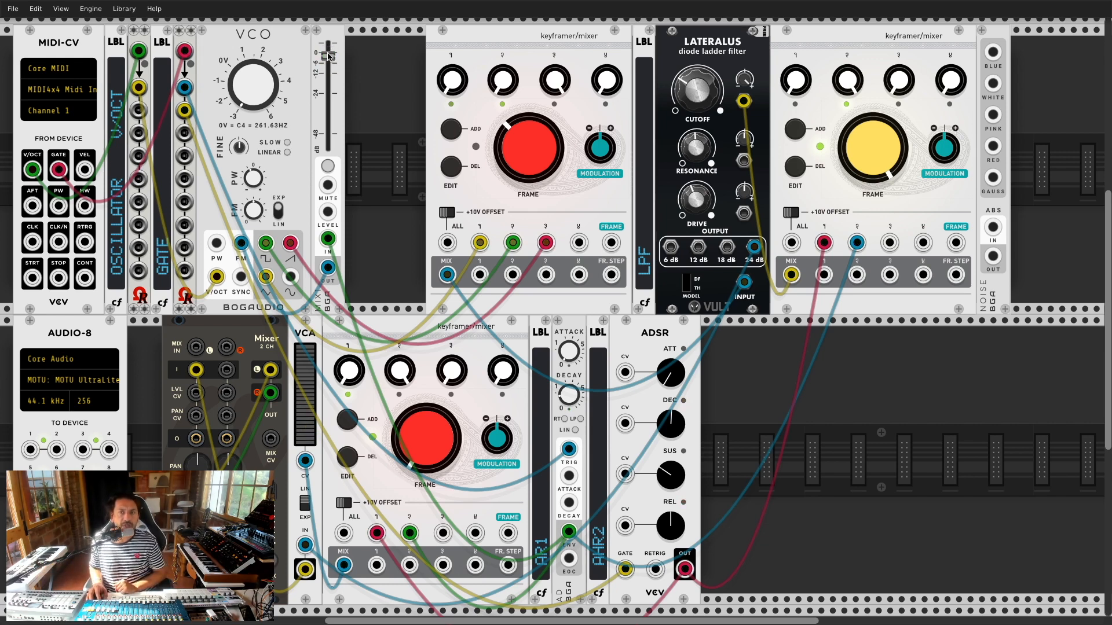
pyautogui.moveTo(328, 56); pyautogui.dragTo(328, 78)
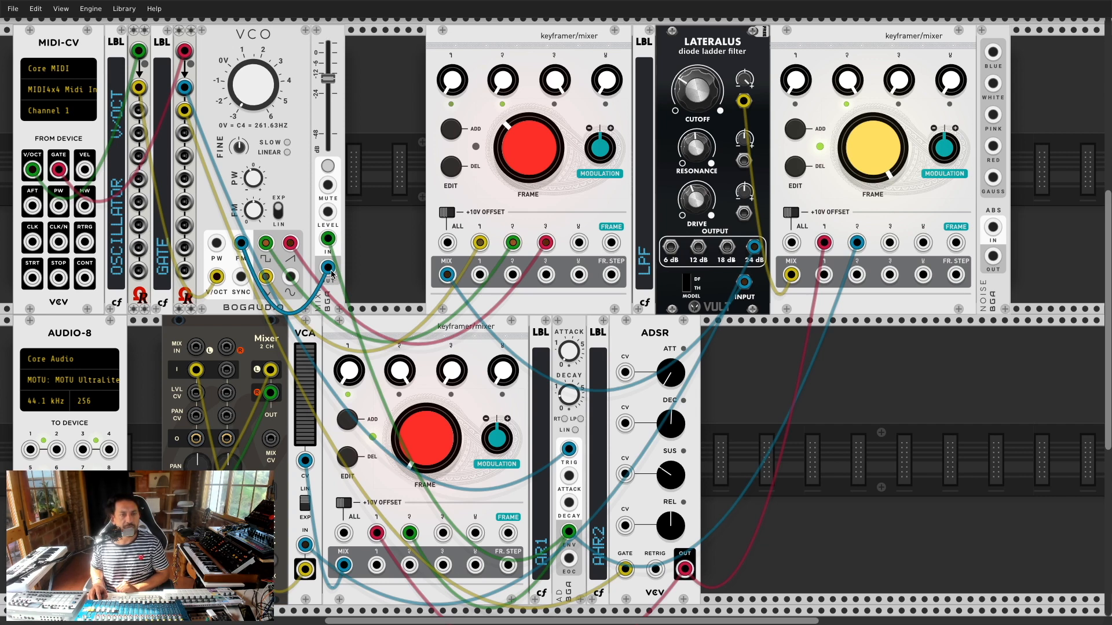
# Step: Add the Bogaudio INV inverter from a browser search for 'inv' filtered to Bogaudio
pyautogui.rightClick(371, 73)
pyautogui.write('inv')
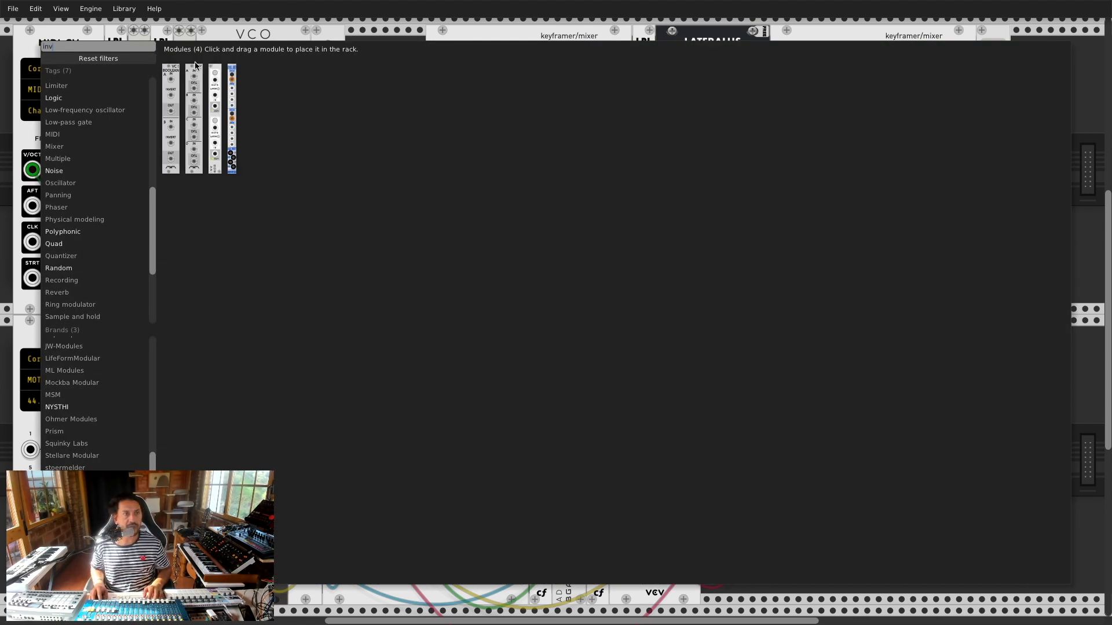
pyautogui.scroll(10, 102, 412)
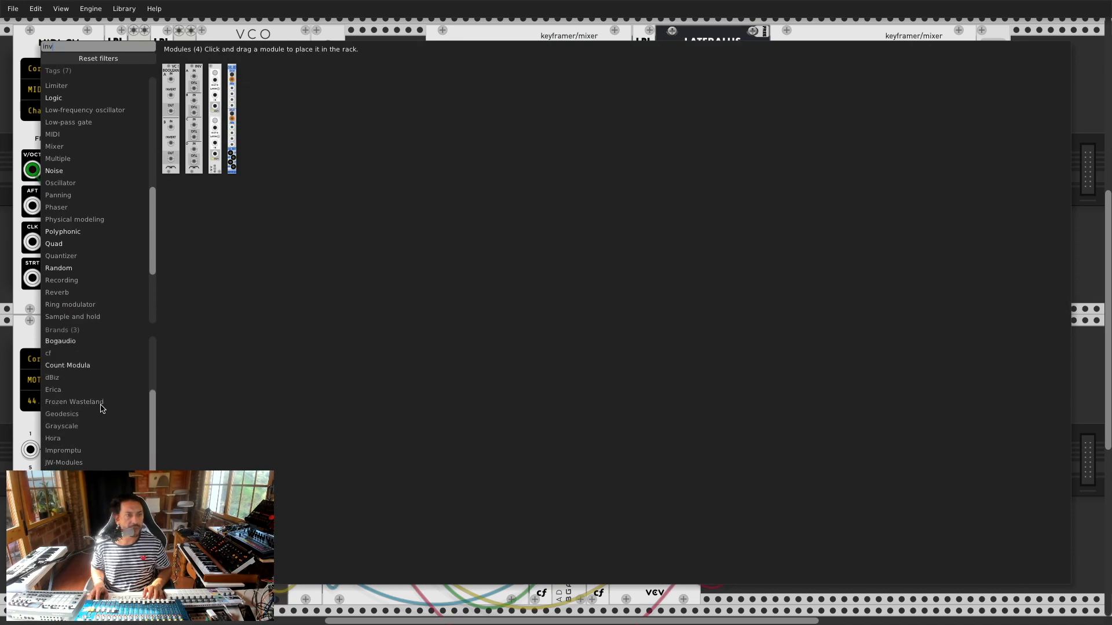
pyautogui.click(81, 439)
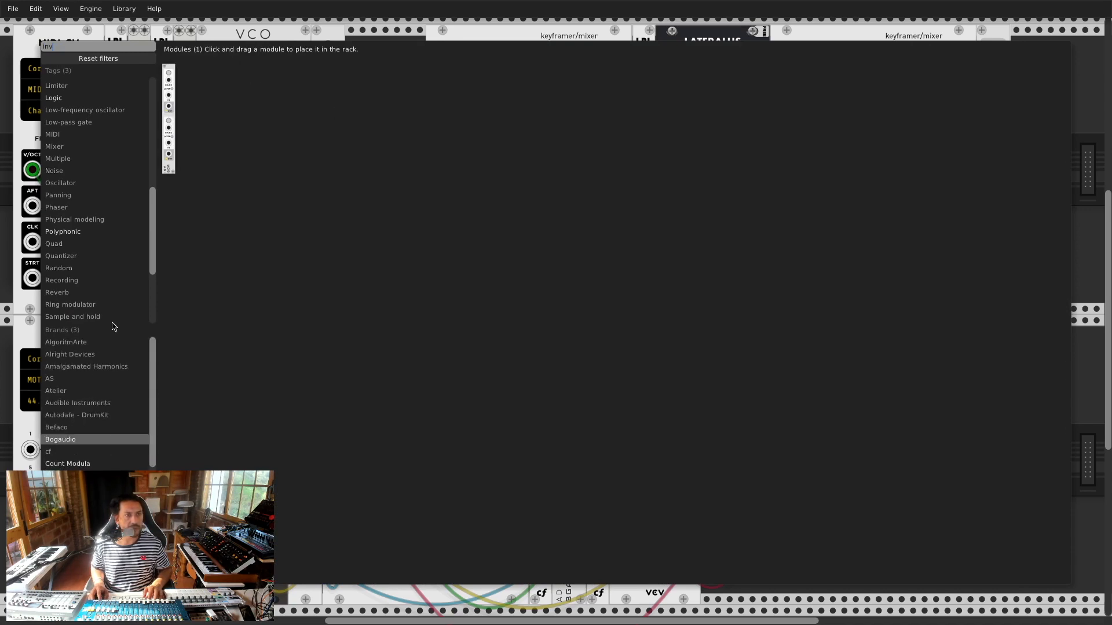
pyautogui.click(171, 83)
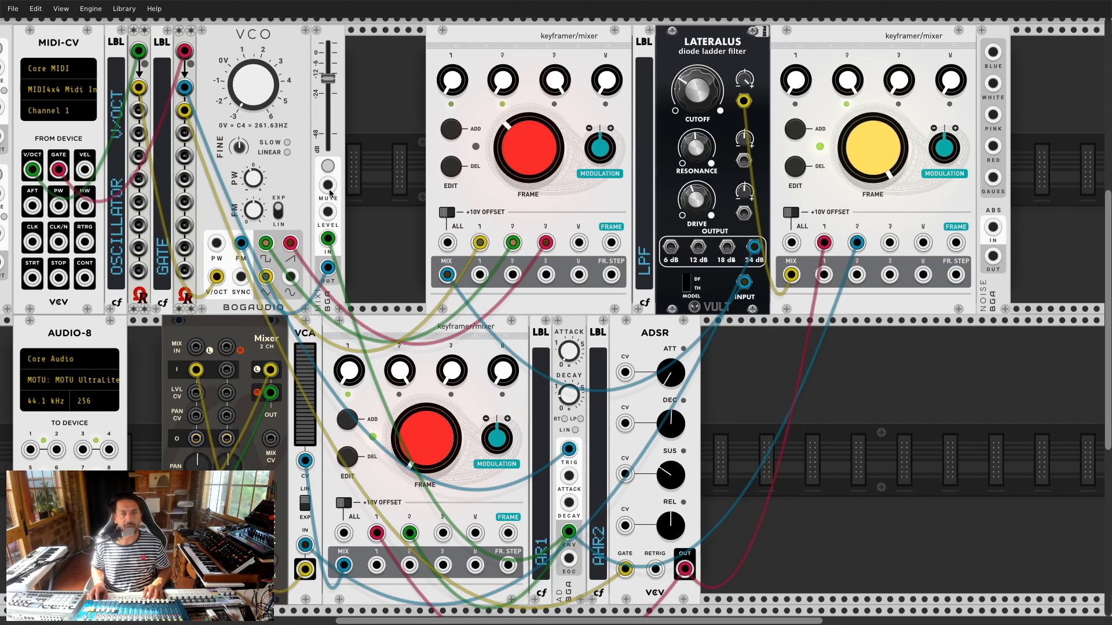
# Step: Route the green cable into the inverter input and take the VCO FM cable from its output
pyautogui.scroll(-5, 330, 193)
pyautogui.scroll(3, 145, 127)
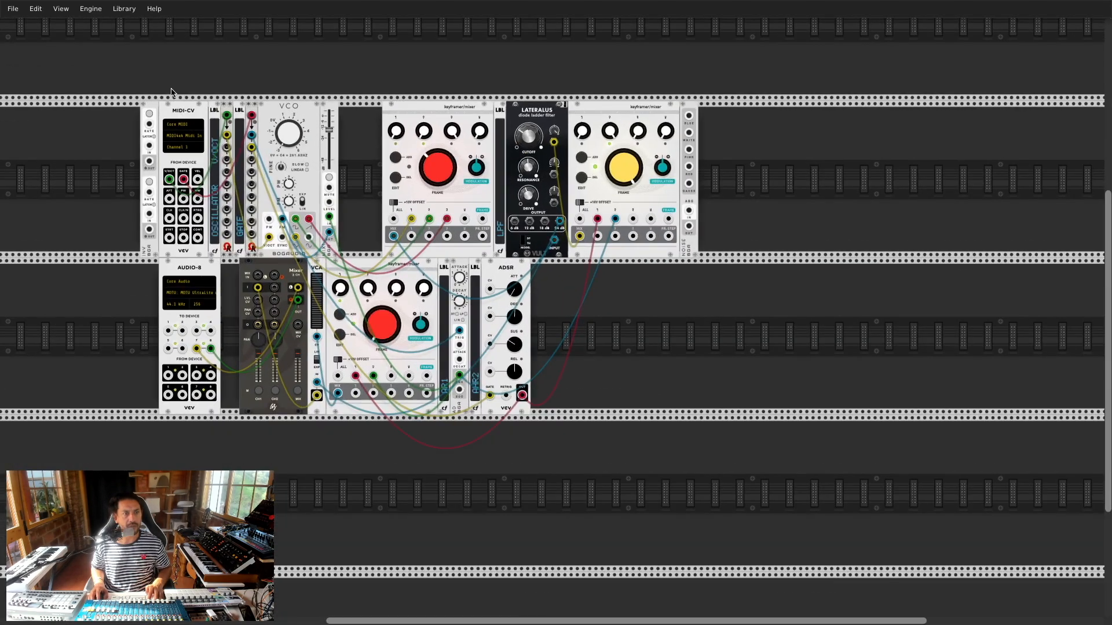
pyautogui.scroll(7, 349, 162)
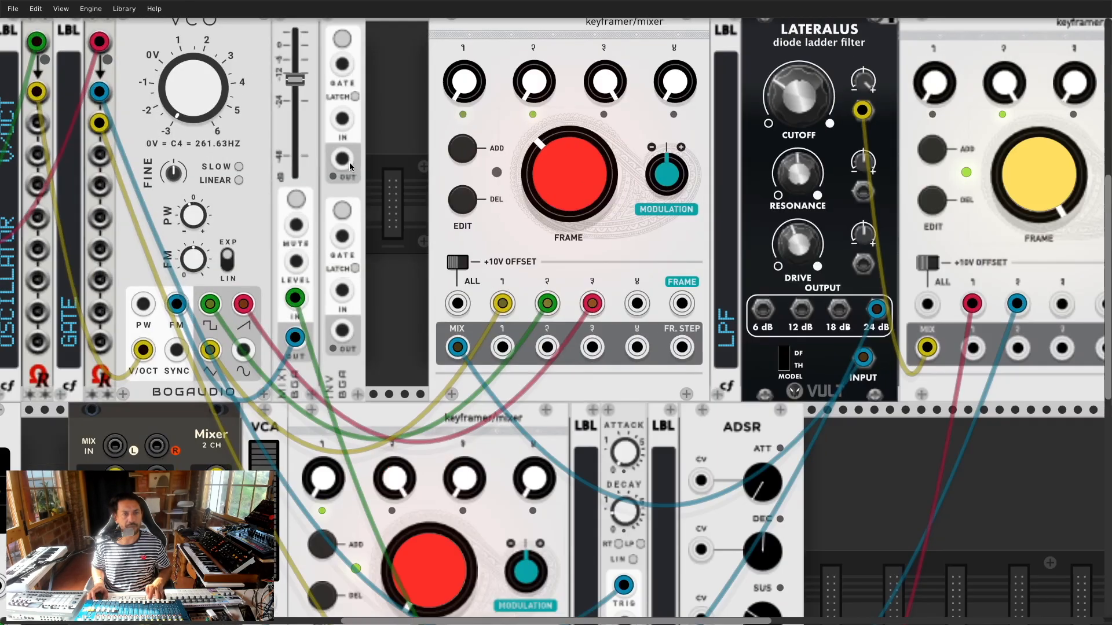
pyautogui.scroll(-2, 348, 165)
pyautogui.scroll(-1, 348, 166)
pyautogui.scroll(2, 349, 167)
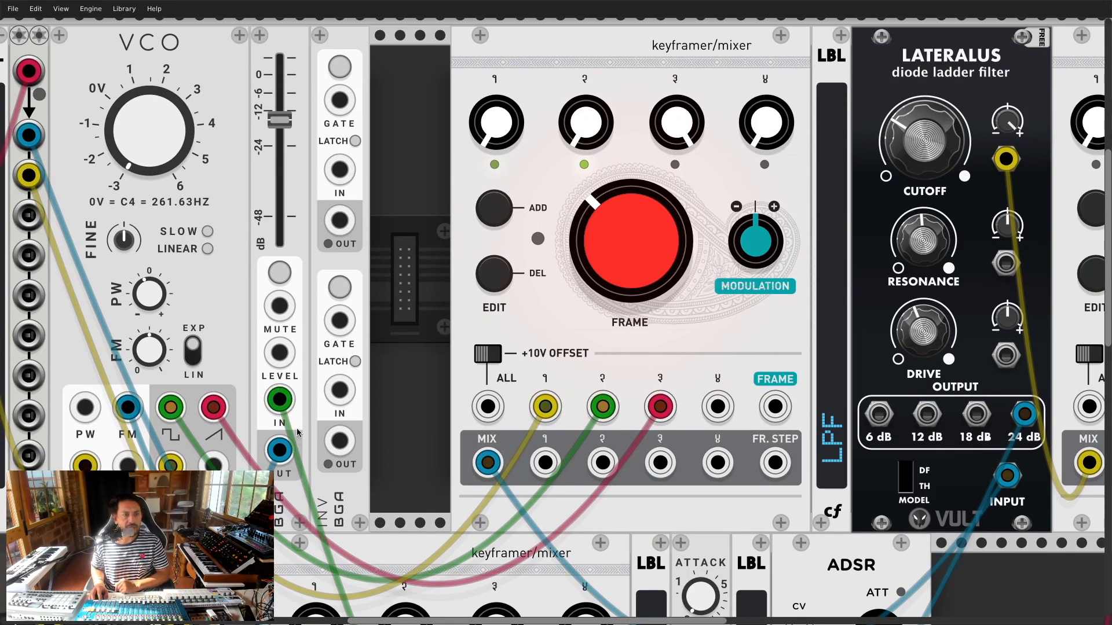
pyautogui.moveTo(282, 400); pyautogui.dragTo(339, 170)
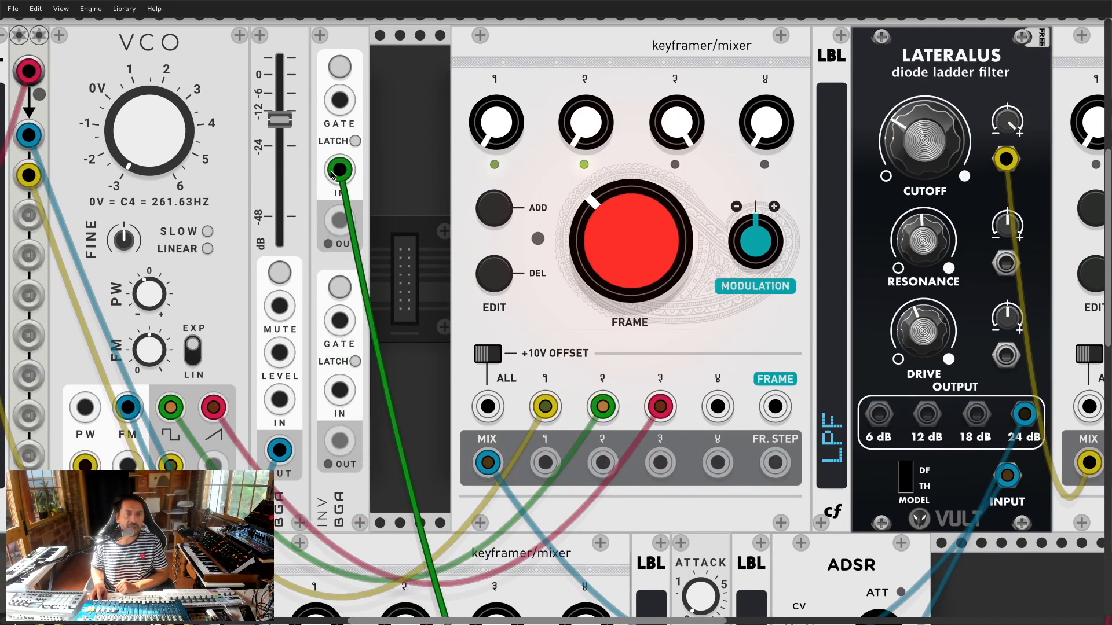
pyautogui.moveTo(280, 450); pyautogui.dragTo(340, 220)
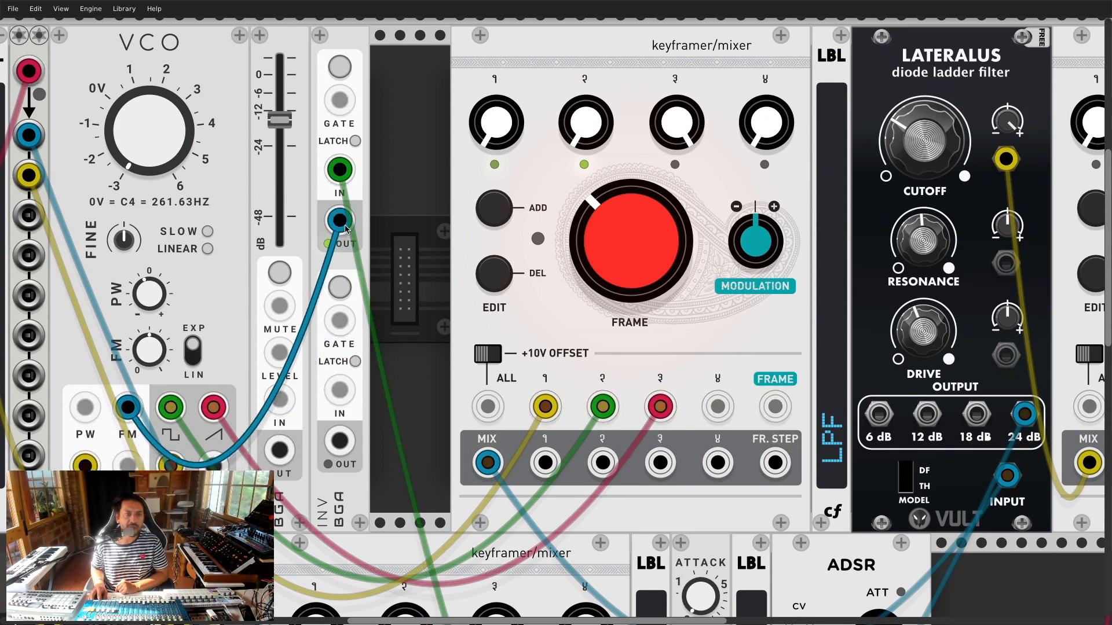
# Step: Enable the inverter's LATCH and leave the gate inversion engaged
pyautogui.click(355, 142)
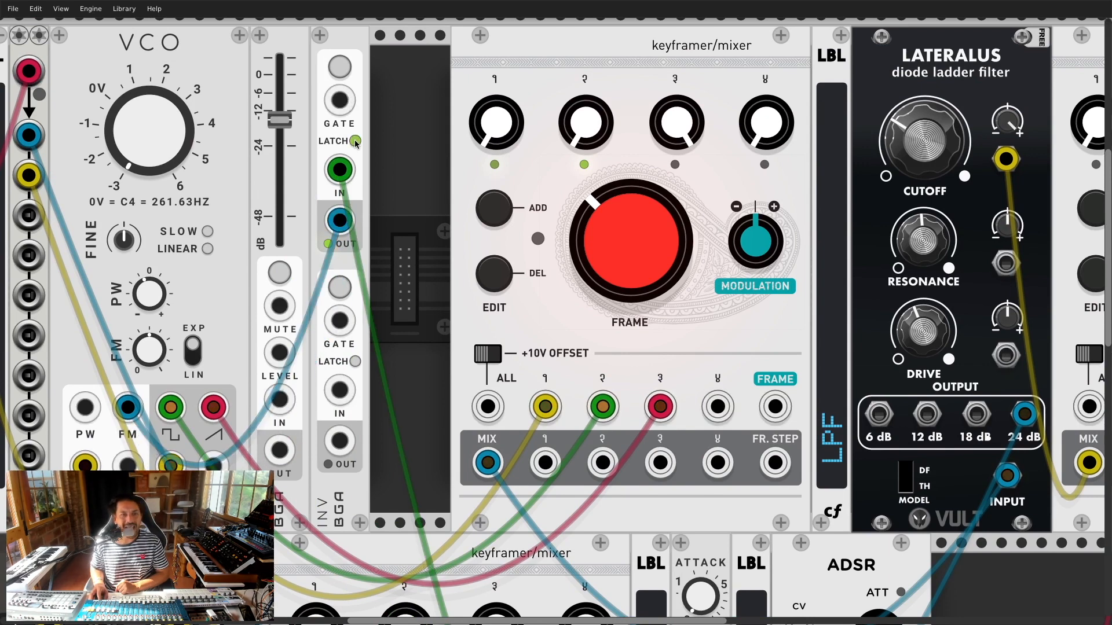
pyautogui.click(340, 68)
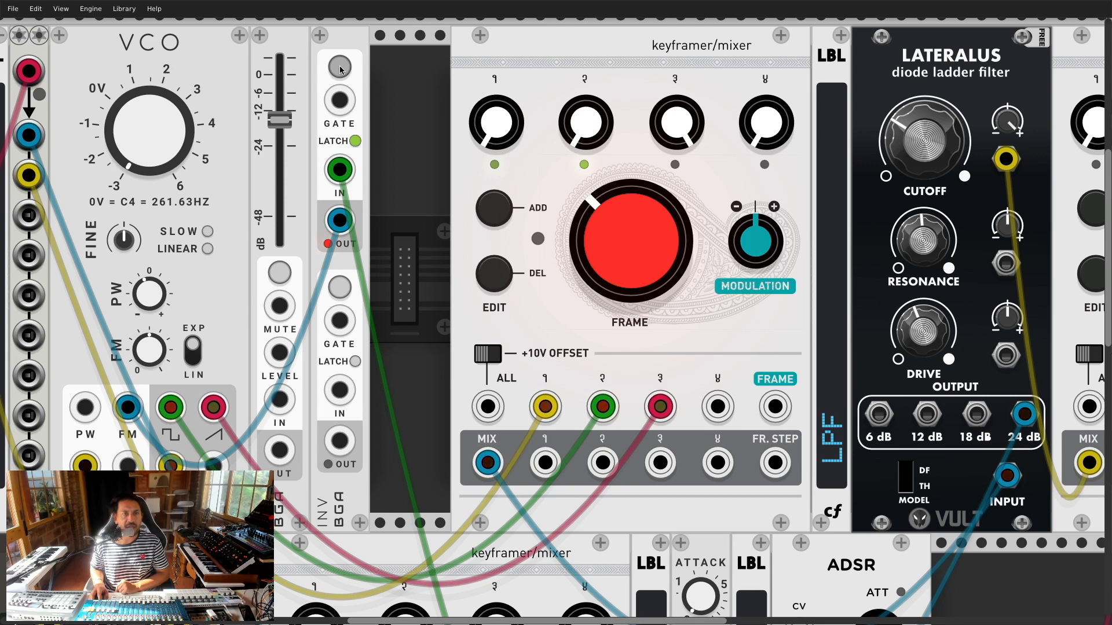
pyautogui.click(340, 68)
pyautogui.click(340, 68)
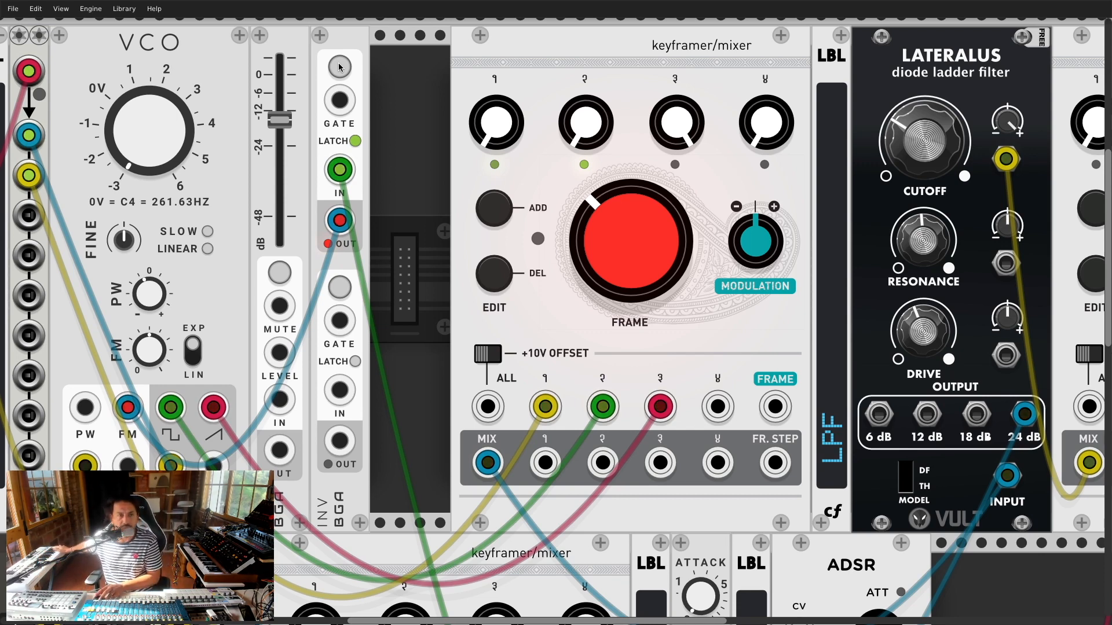
# Step: Send the inverted signal through the MIX1 fader into VCO FM, adjusting the fader around -12 dB
pyautogui.moveTo(278, 120); pyautogui.dragTo(279, 69)
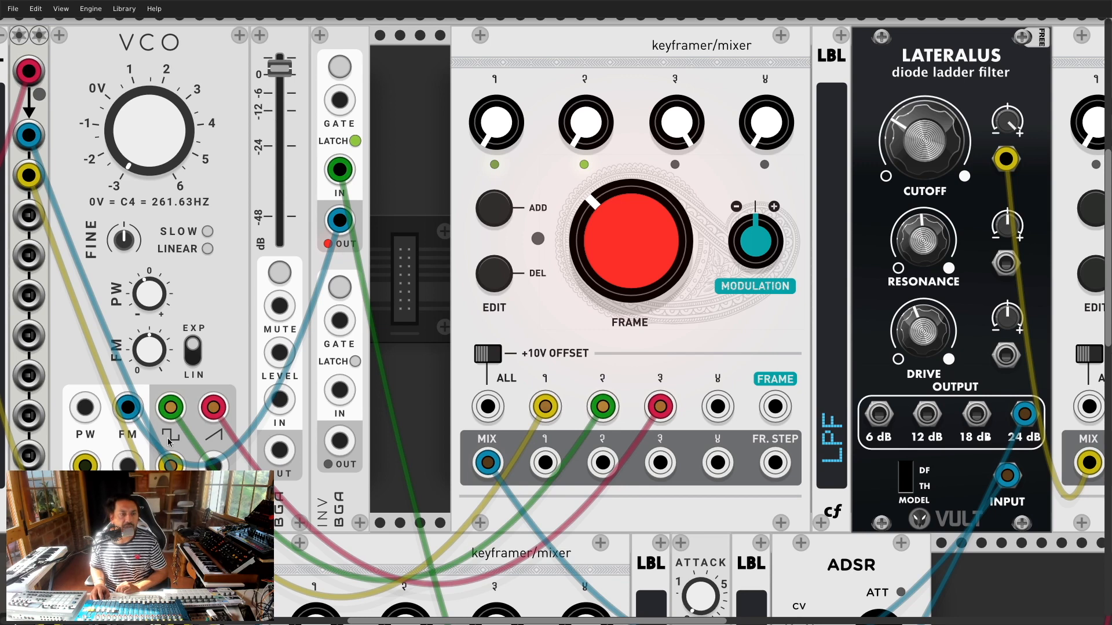
pyautogui.moveTo(127, 407); pyautogui.dragTo(278, 404)
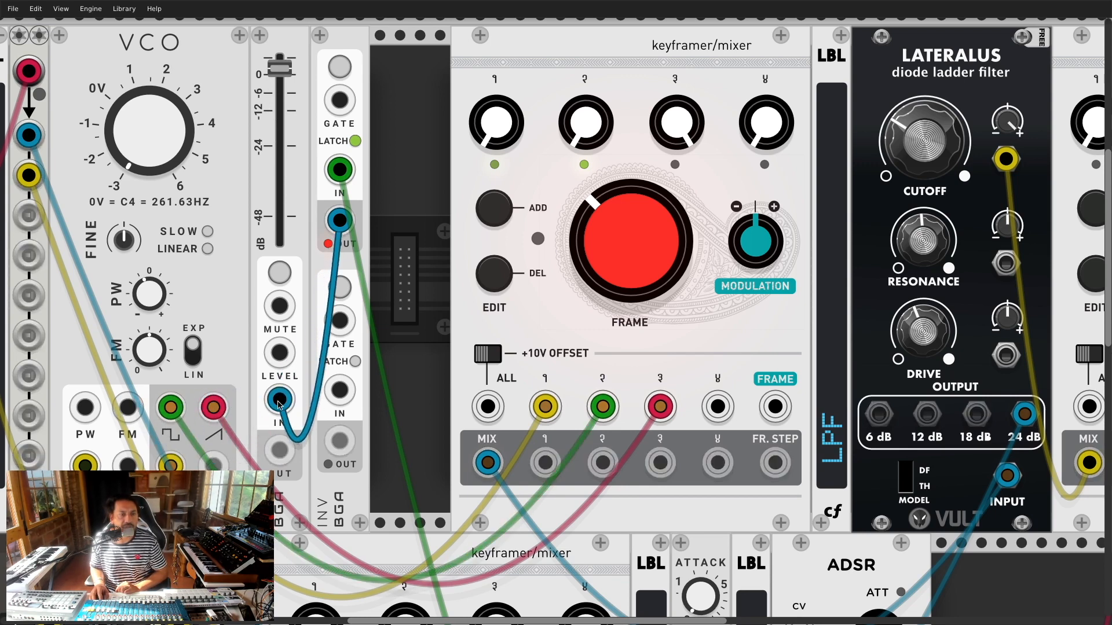
pyautogui.moveTo(278, 449); pyautogui.dragTo(128, 407)
pyautogui.moveTo(306, 17)
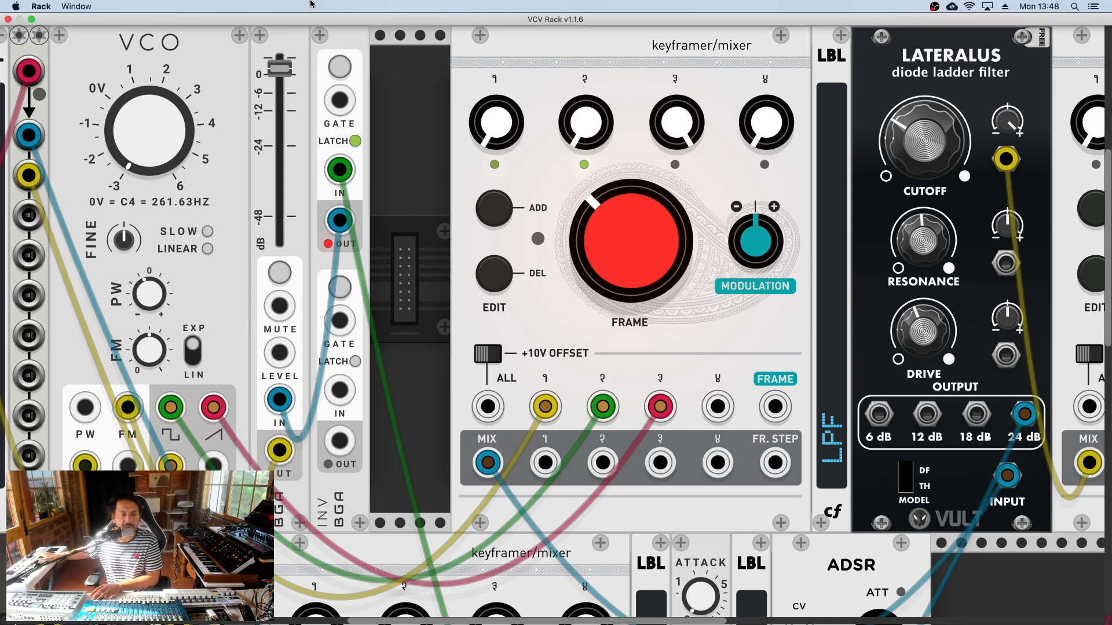
pyautogui.moveTo(280, 68); pyautogui.dragTo(280, 242)
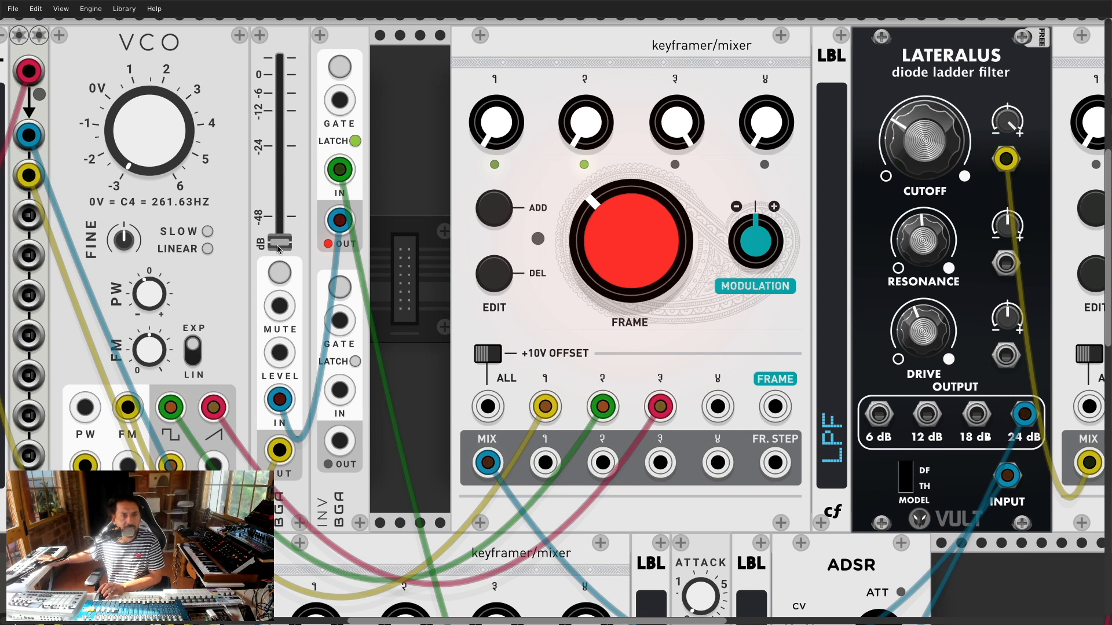
pyautogui.moveTo(278, 249); pyautogui.dragTo(279, 107)
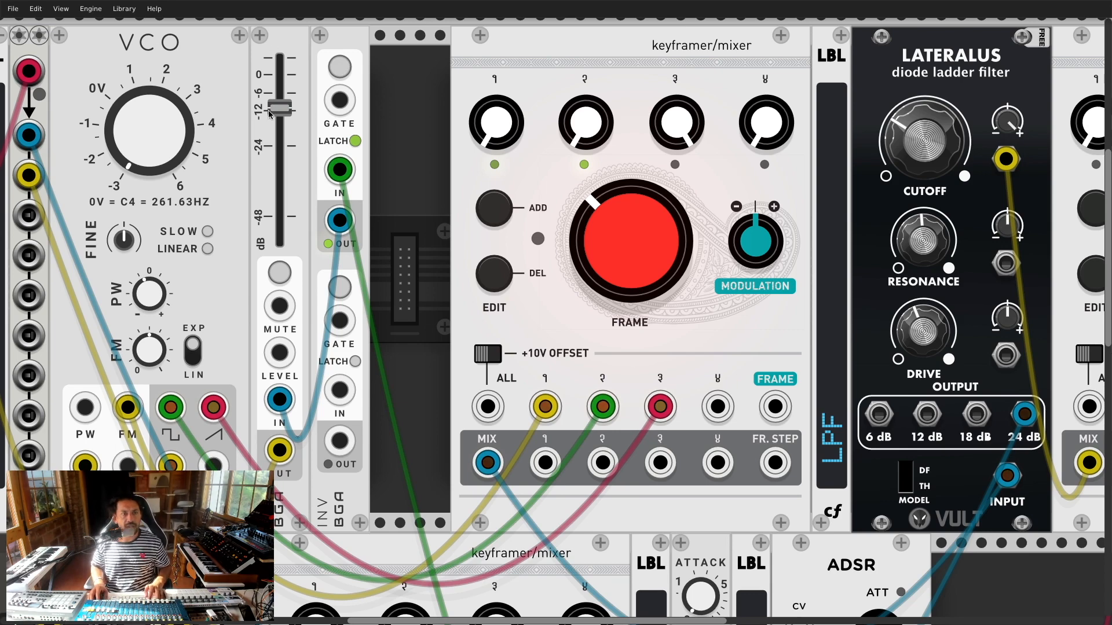
# Step: Shift the inverter right and drop a duplicated GATE label into the gap
pyautogui.scroll(-3, 225, 166)
pyautogui.moveTo(276, 107); pyautogui.dragTo(307, 107)
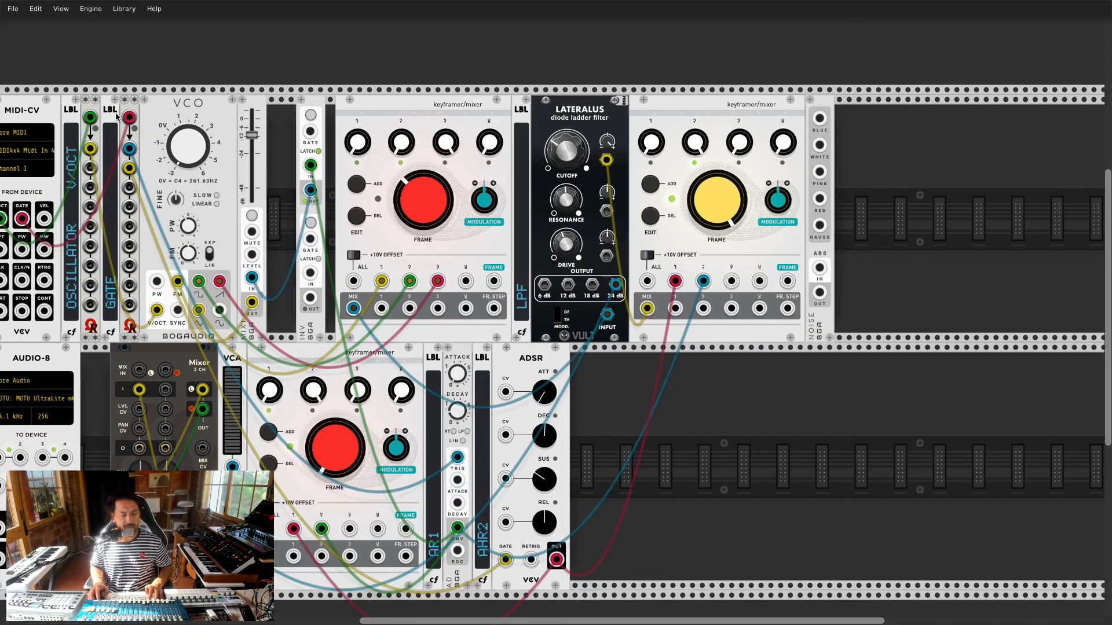
pyautogui.hotkey('ctrl', 'd')
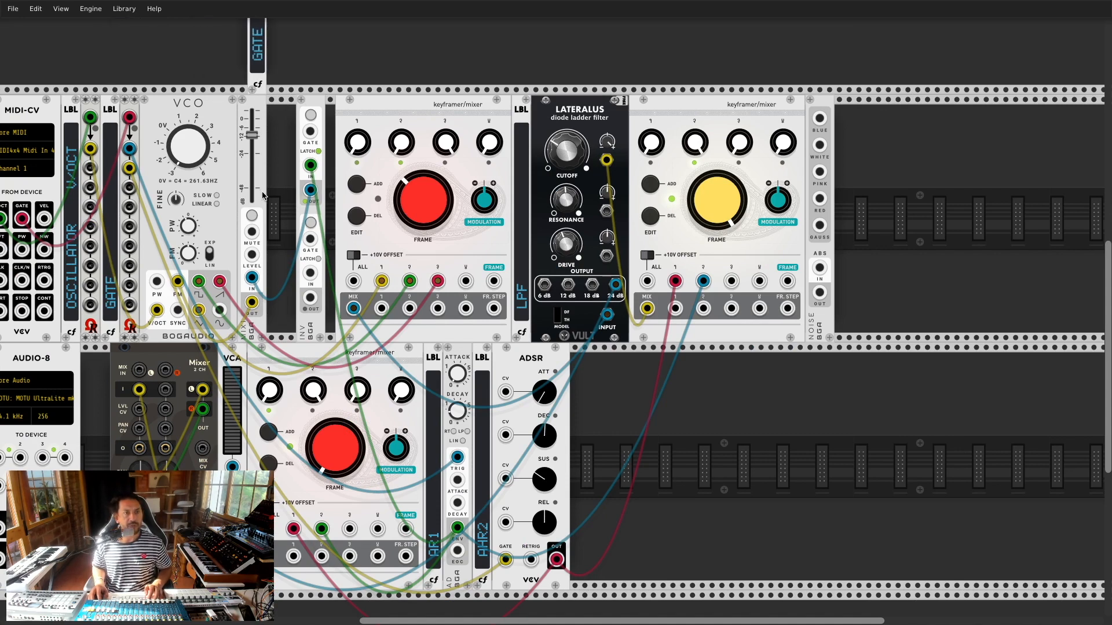
pyautogui.click(265, 219)
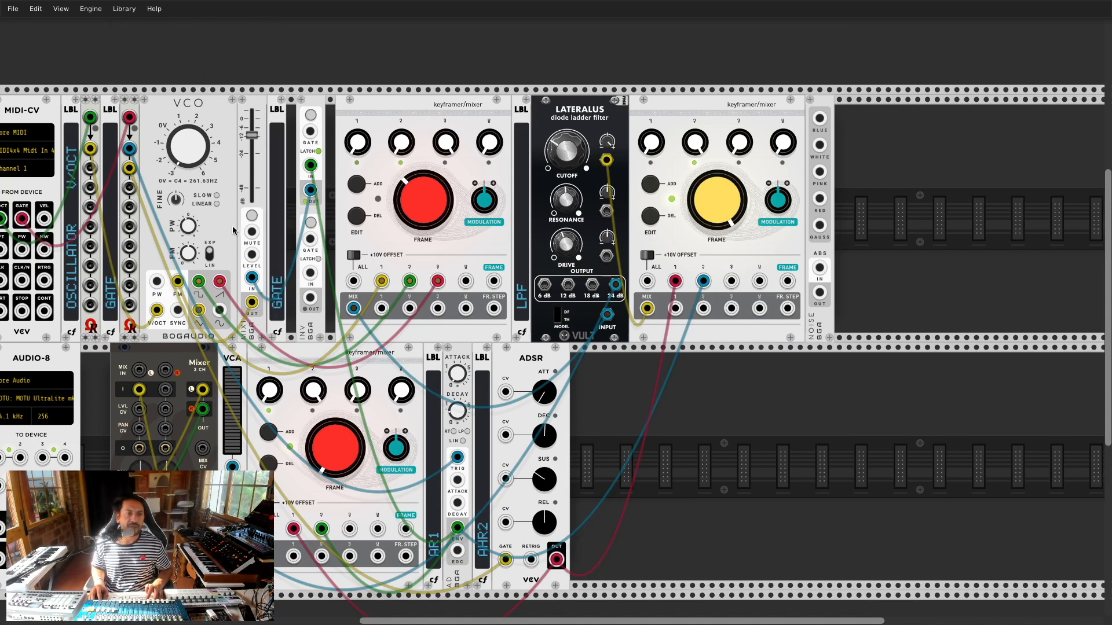
# Step: Realign the fader, inverter and left-hand module group to close the gaps
pyautogui.moveTo(260, 107); pyautogui.dragTo(235, 119)
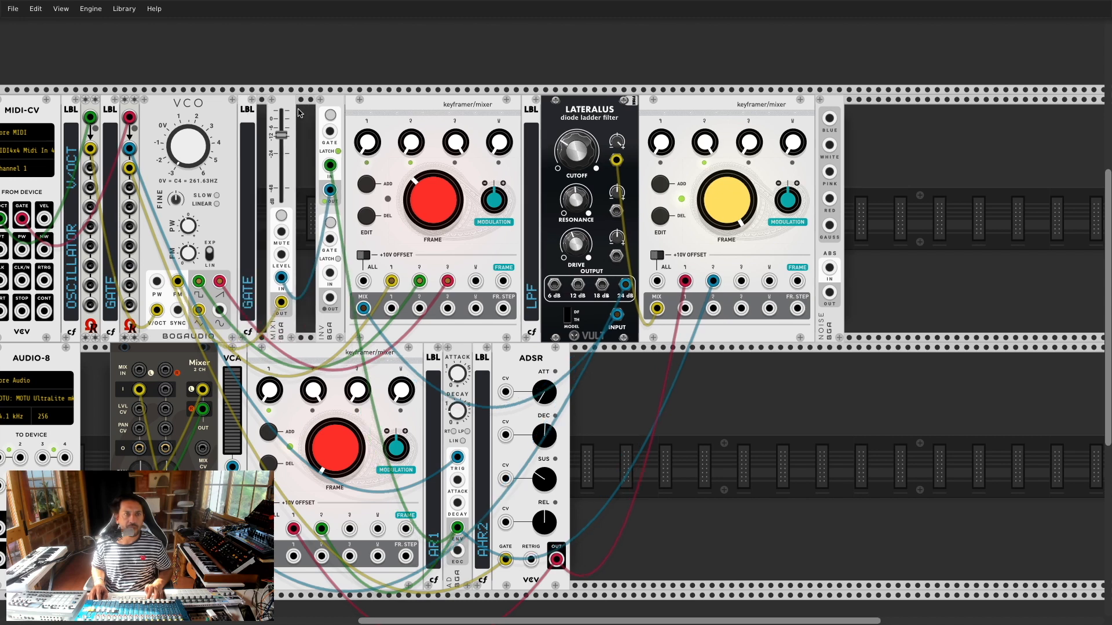
pyautogui.moveTo(332, 104); pyautogui.dragTo(295, 110)
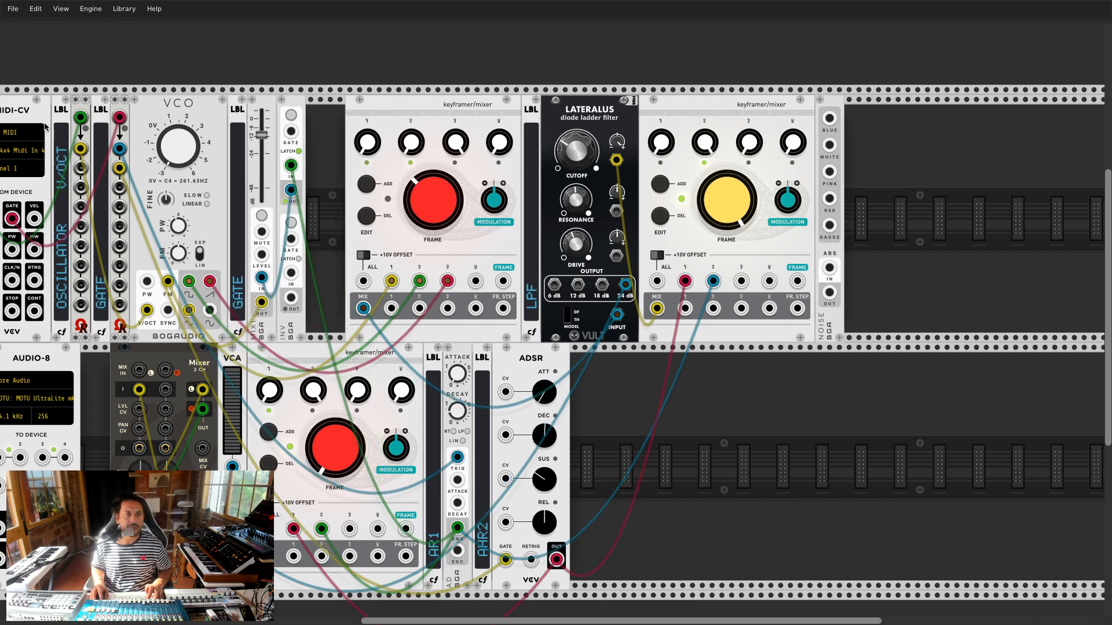
pyautogui.moveTo(45, 126); pyautogui.dragTo(46, 110)
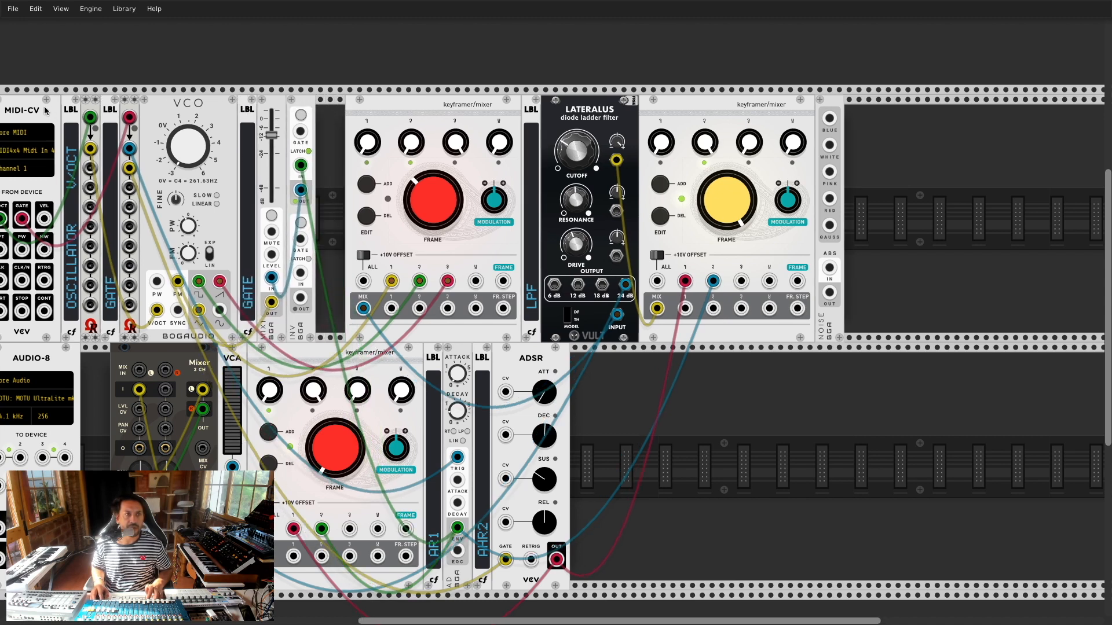
# Step: Rename the copied label module to 'FM1 LEVEL'
pyautogui.rightClick(248, 272)
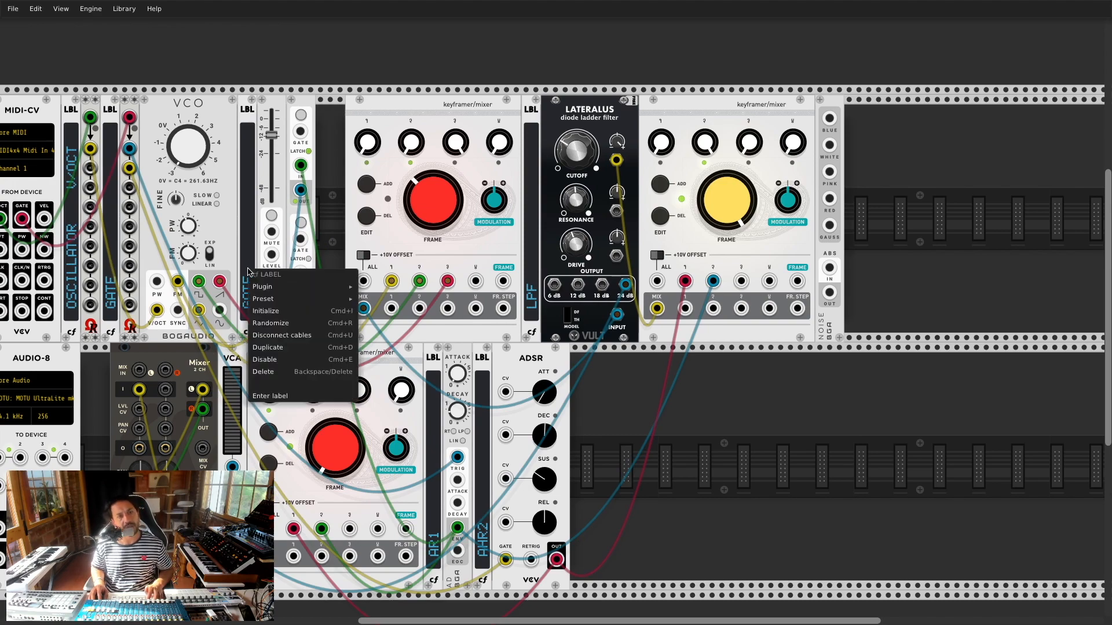
pyautogui.write('FM')
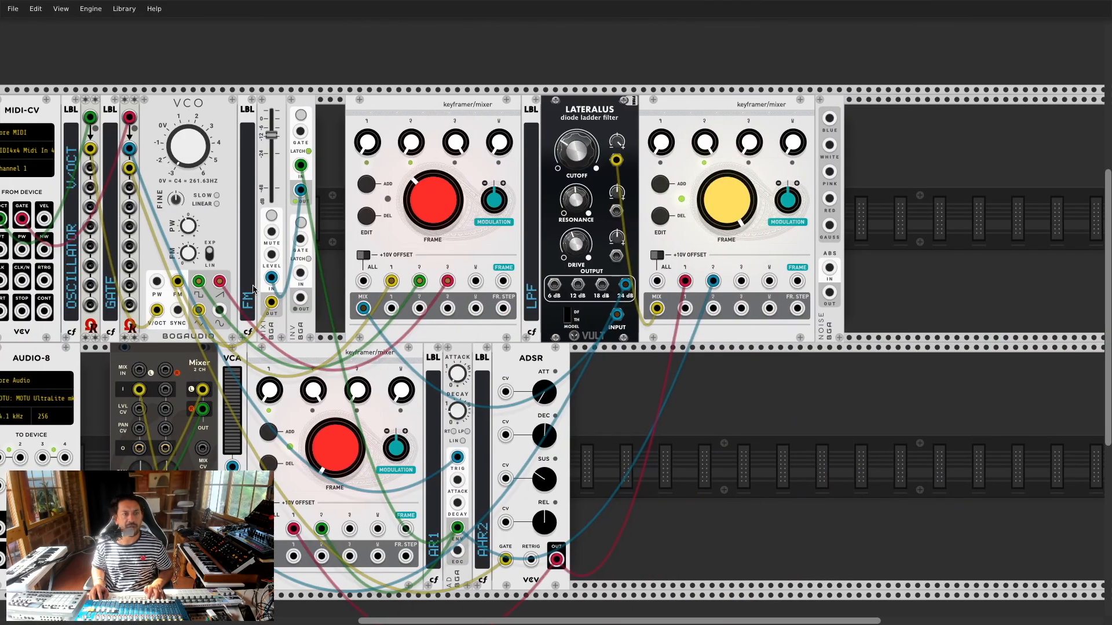
pyautogui.rightClick(253, 290)
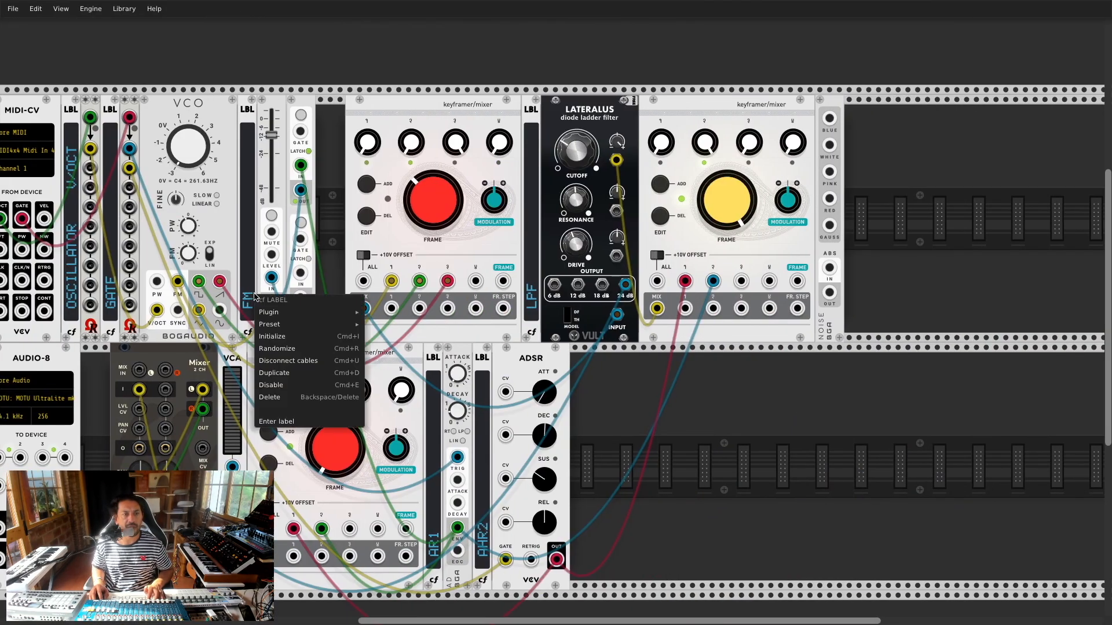
pyautogui.click(276, 421)
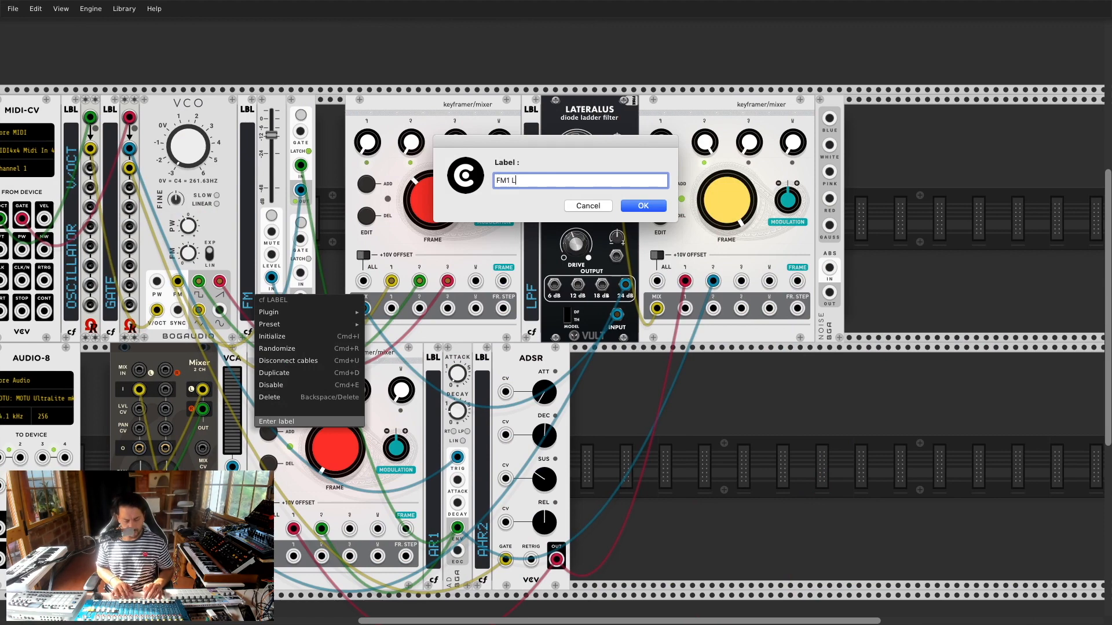
pyautogui.press('Return')
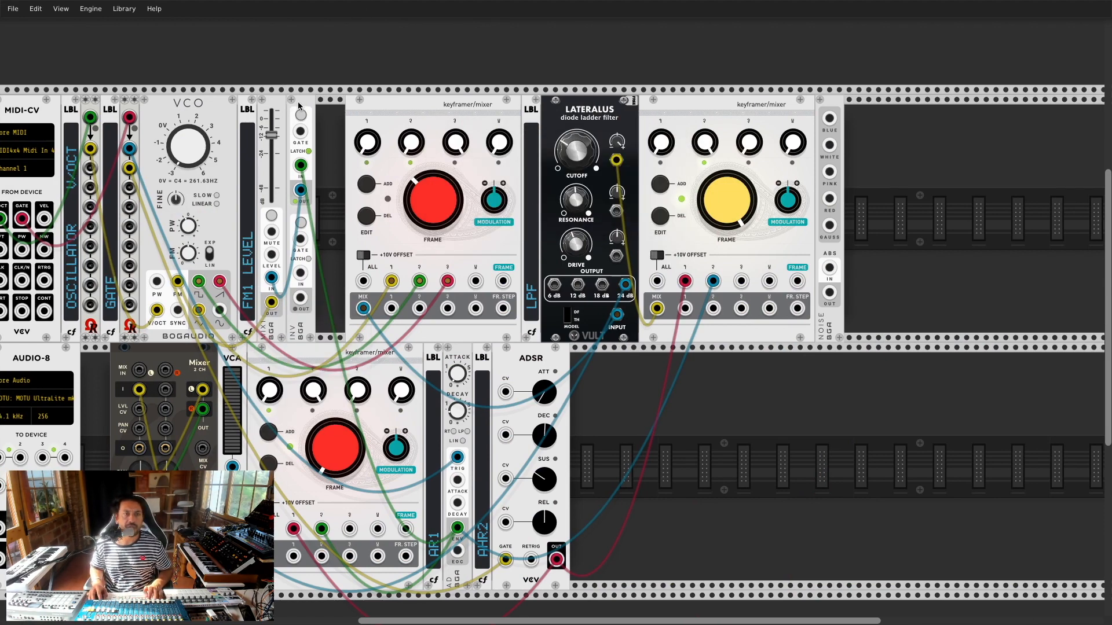
# Step: Duplicate the label as 'FM1 Inverter', set the inverter beside it, and switch it on
pyautogui.moveTo(294, 103); pyautogui.dragTo(332, 103)
pyautogui.hotkey('ctrl', 'd')
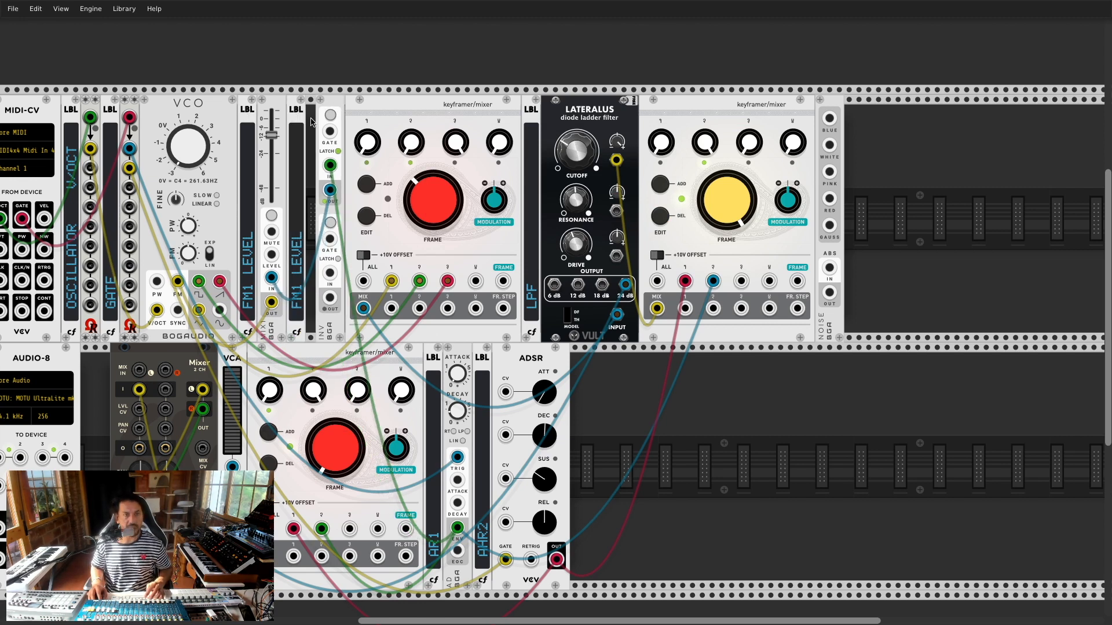
pyautogui.moveTo(330, 102); pyautogui.dragTo(312, 106)
pyautogui.rightClick(299, 243)
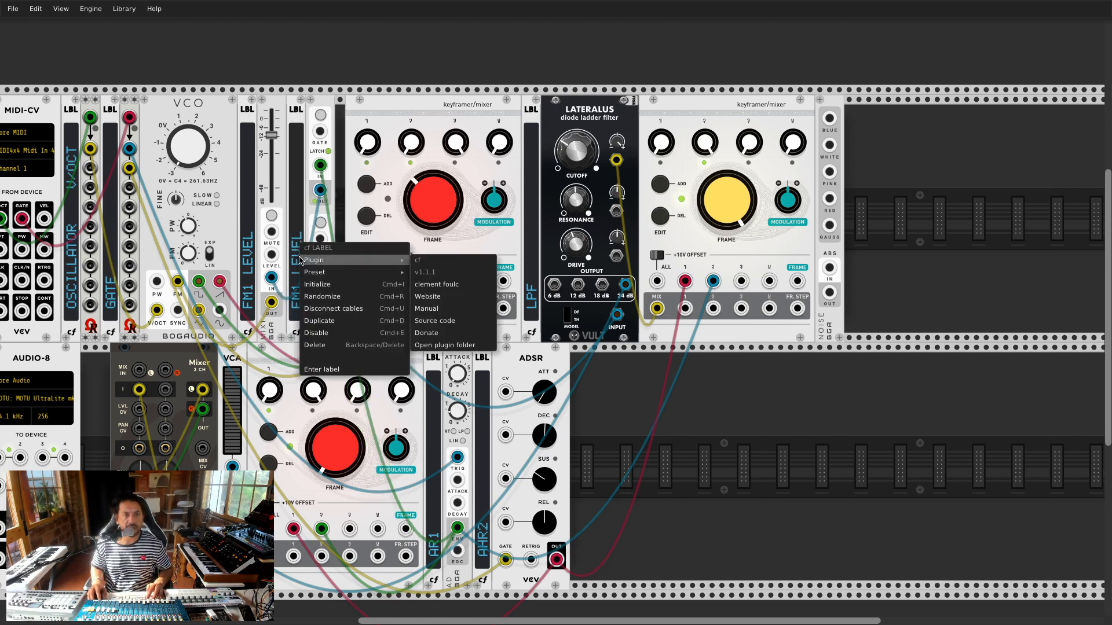
pyautogui.click(325, 370)
pyautogui.write('FM1 Inverter')
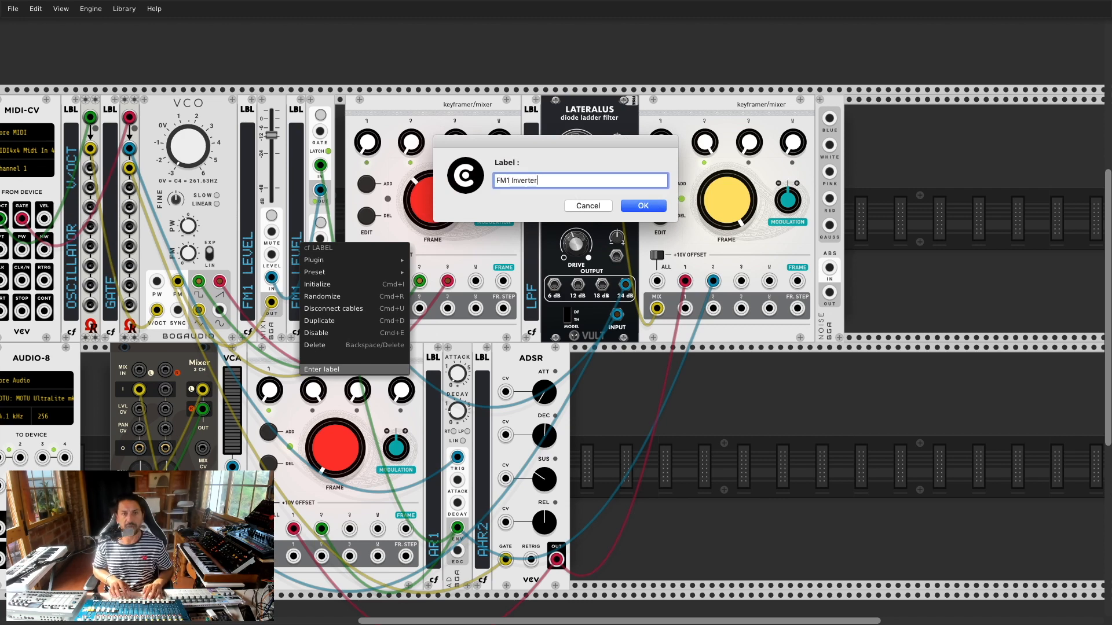
pyautogui.press('Return')
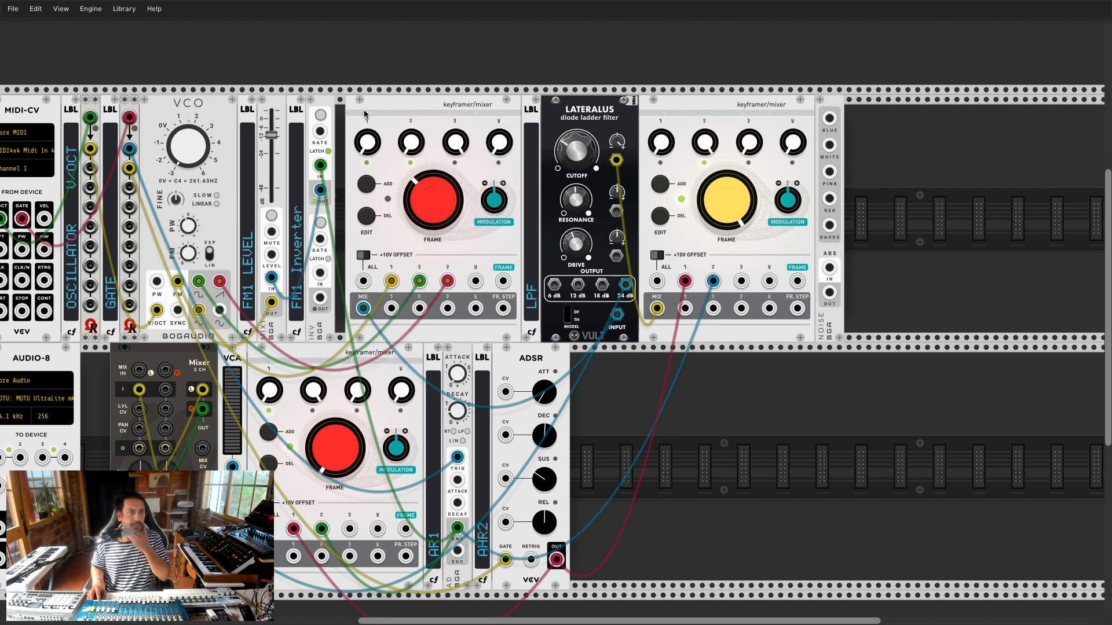
pyautogui.click(323, 115)
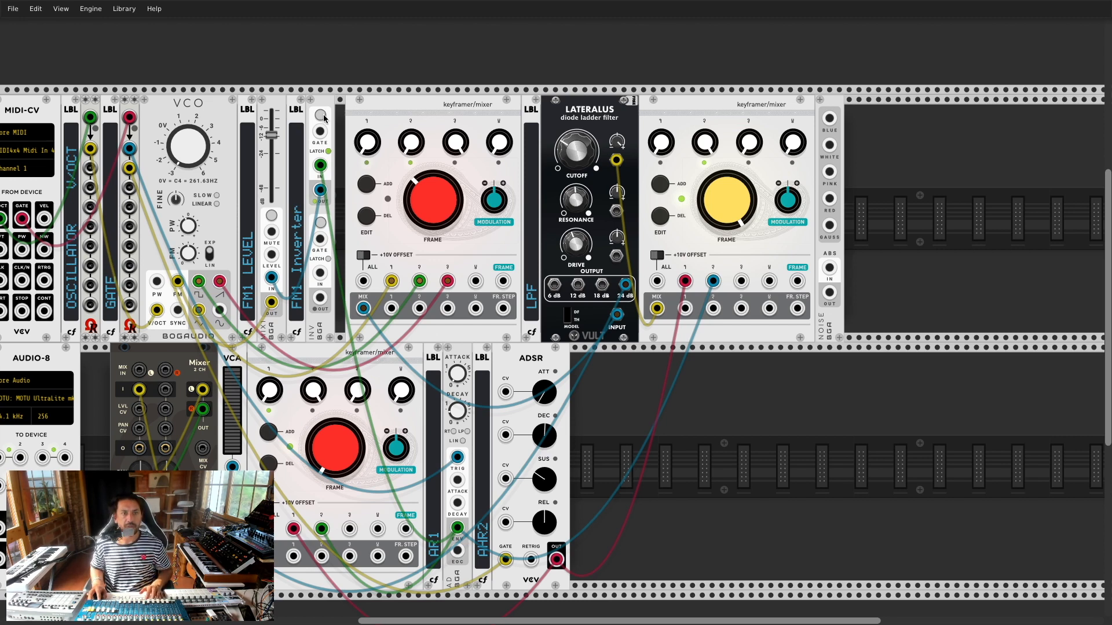
# Step: Pull the FM1 level fader fully down, then return to the patch after checking the BLD reference
pyautogui.moveTo(271, 137); pyautogui.dragTo(271, 199)
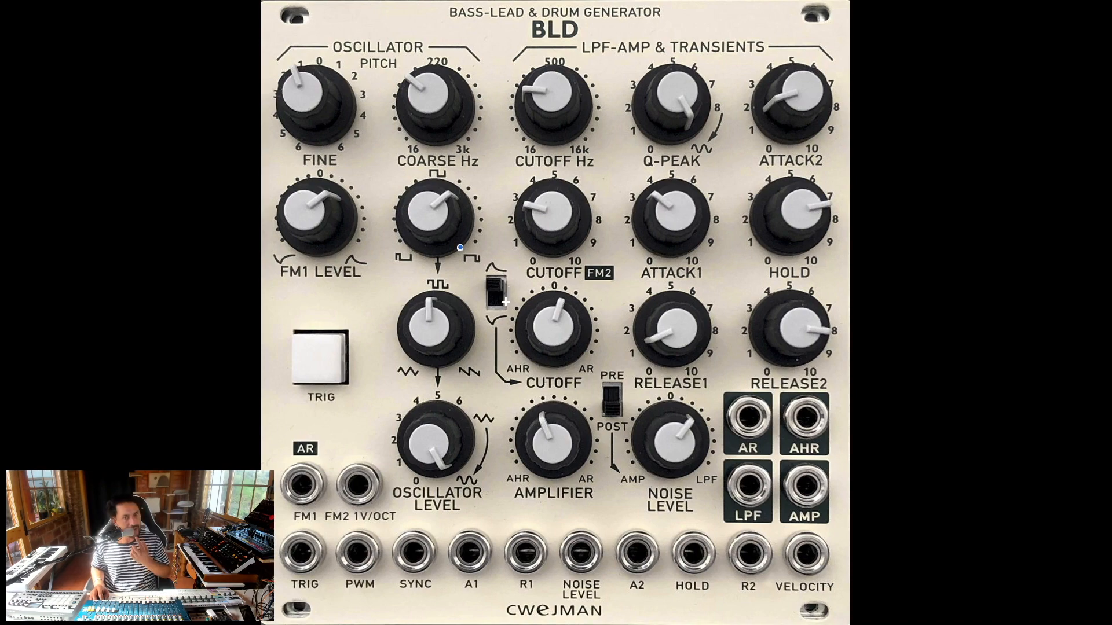
pyautogui.press('super+Tab')
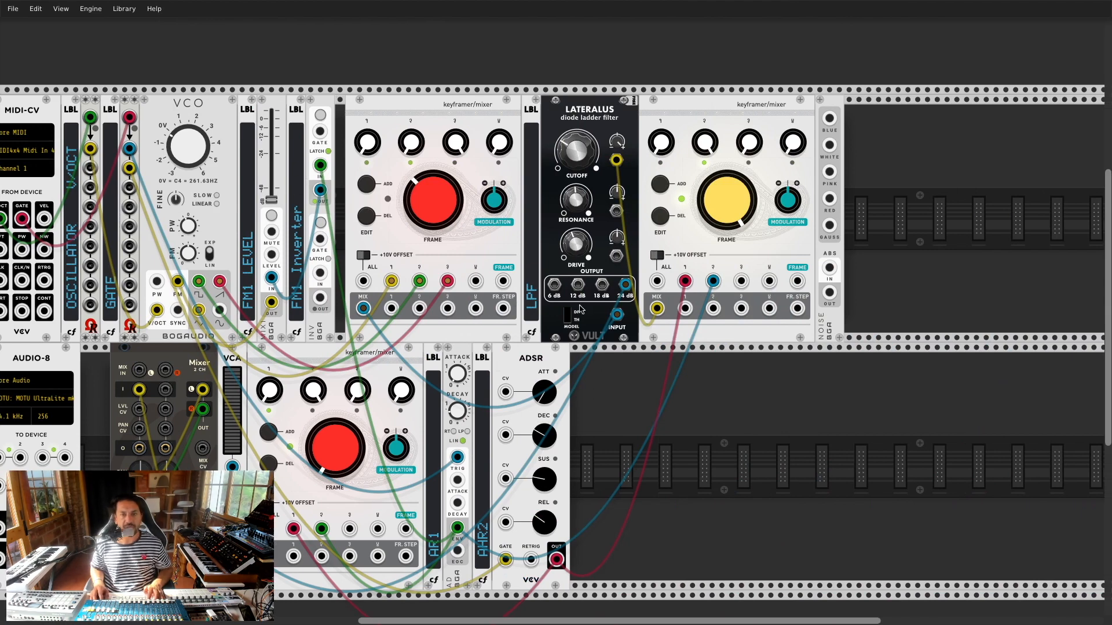
# Step: Place a copy of the mix fader beside Lateralus, tweak the cutoff, and raise its level to about -24 dB
pyautogui.moveTo(616, 161); pyautogui.dragTo(616, 160)
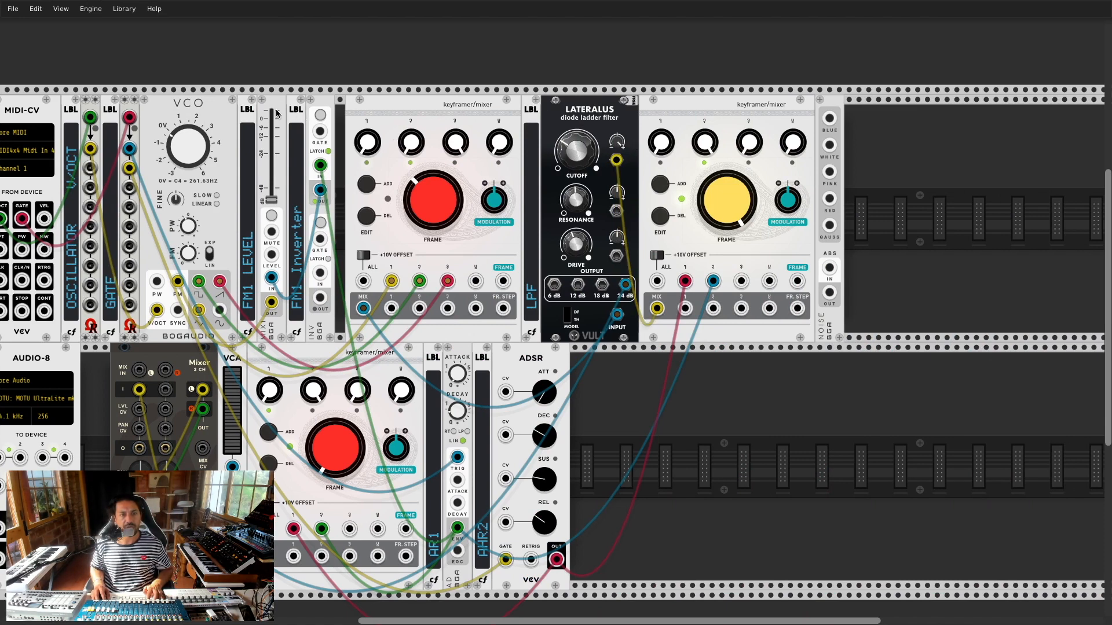
pyautogui.hotkey('ctrl', 'd')
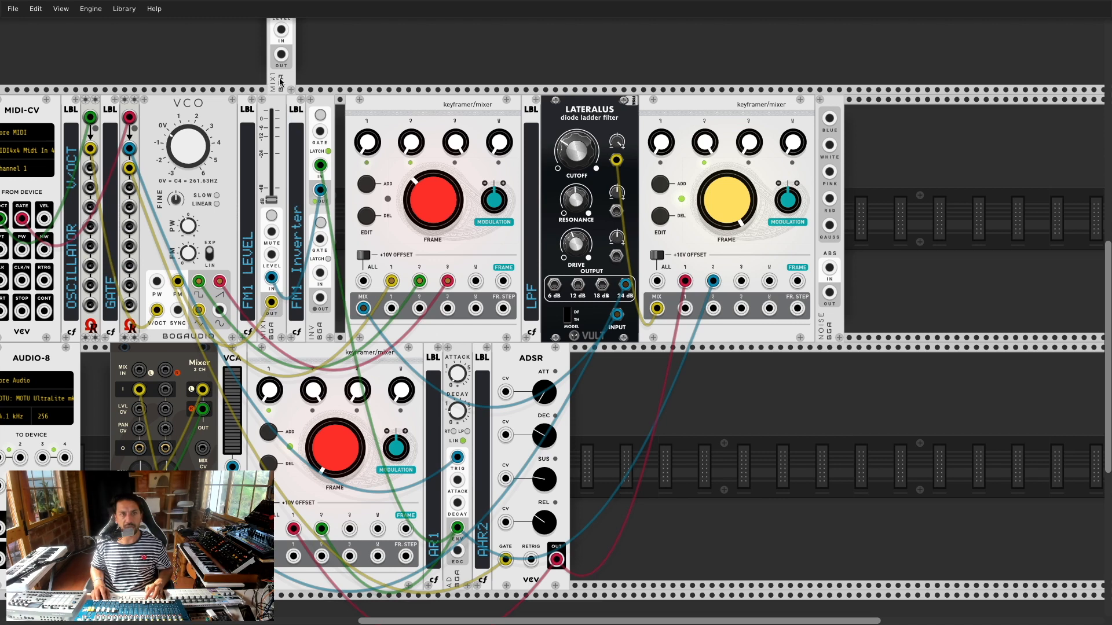
pyautogui.click(625, 397)
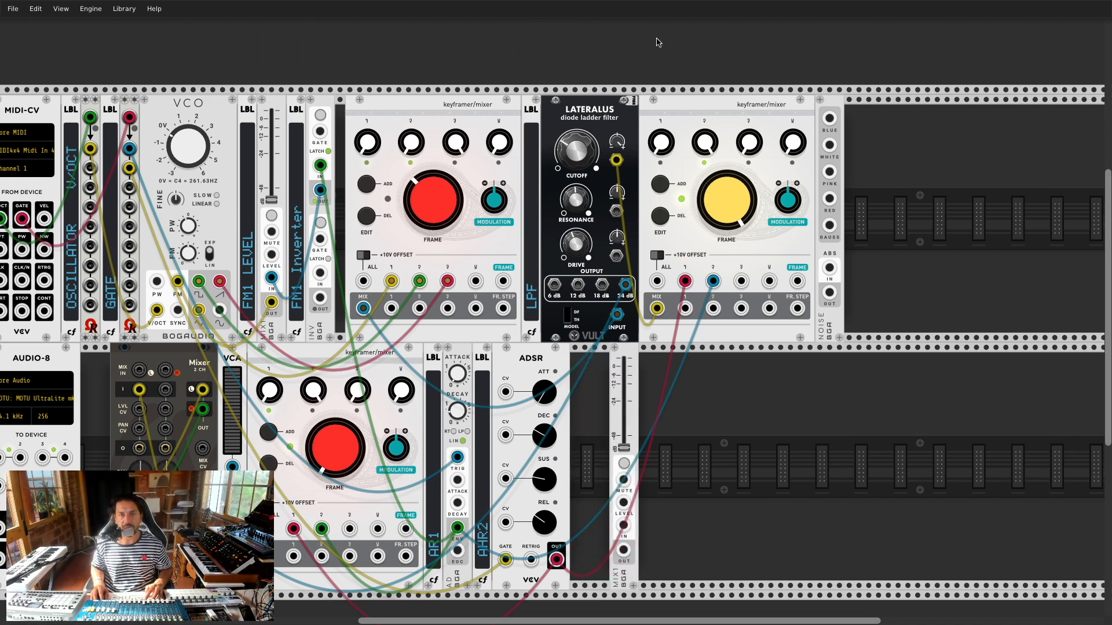
pyautogui.moveTo(684, 109); pyautogui.dragTo(782, 110)
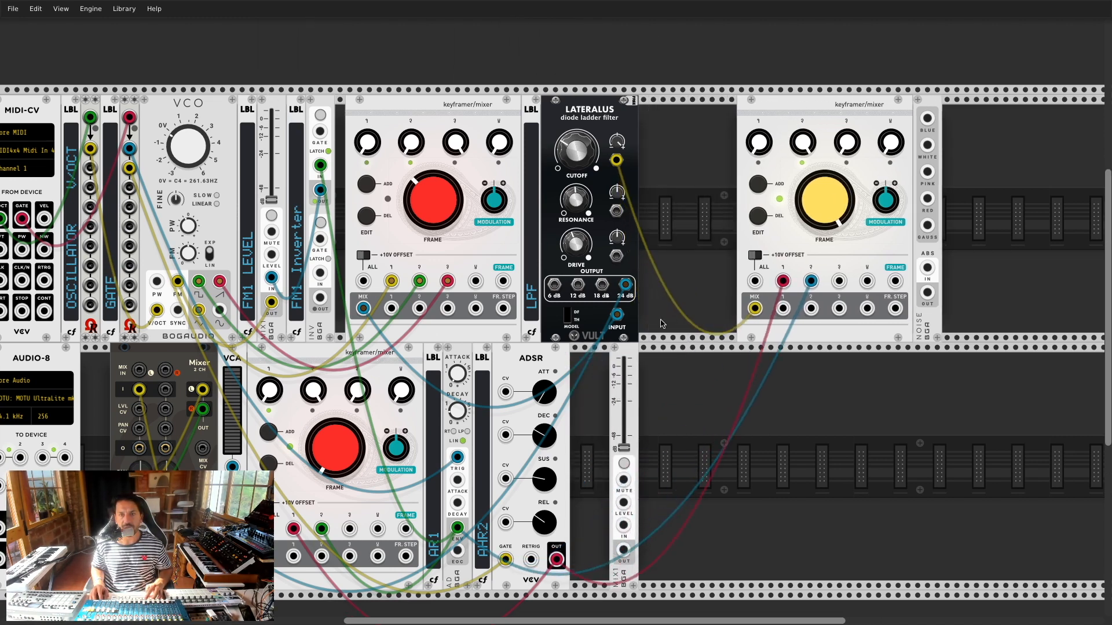
pyautogui.moveTo(631, 353); pyautogui.dragTo(616, 160)
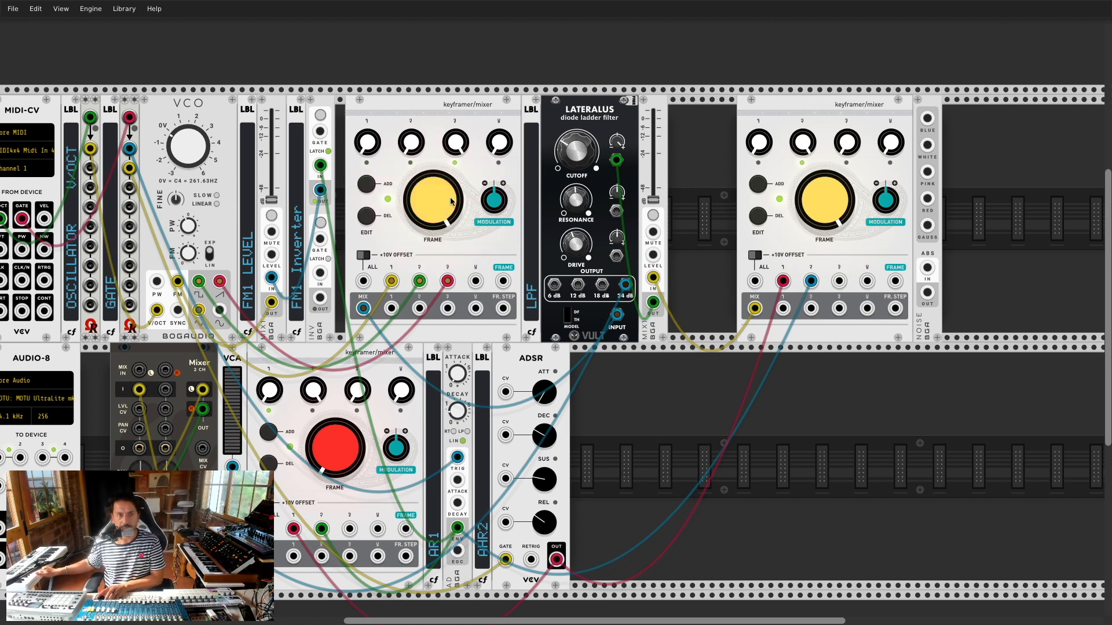
pyautogui.moveTo(573, 161); pyautogui.dragTo(574, 146)
pyautogui.rightClick(575, 150)
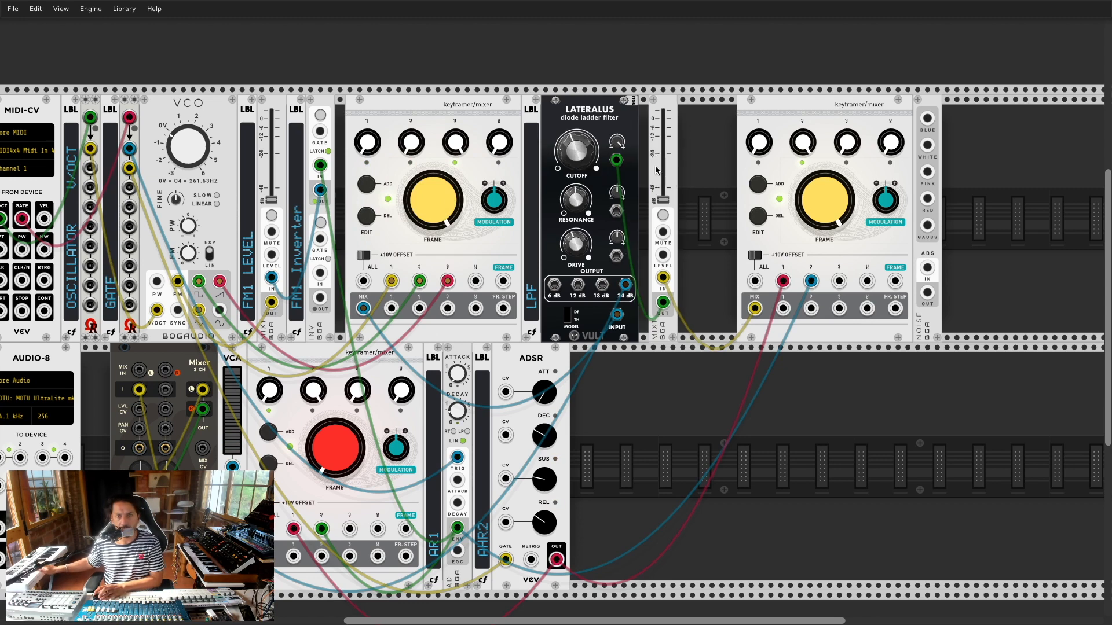
pyautogui.moveTo(661, 198); pyautogui.dragTo(661, 110)
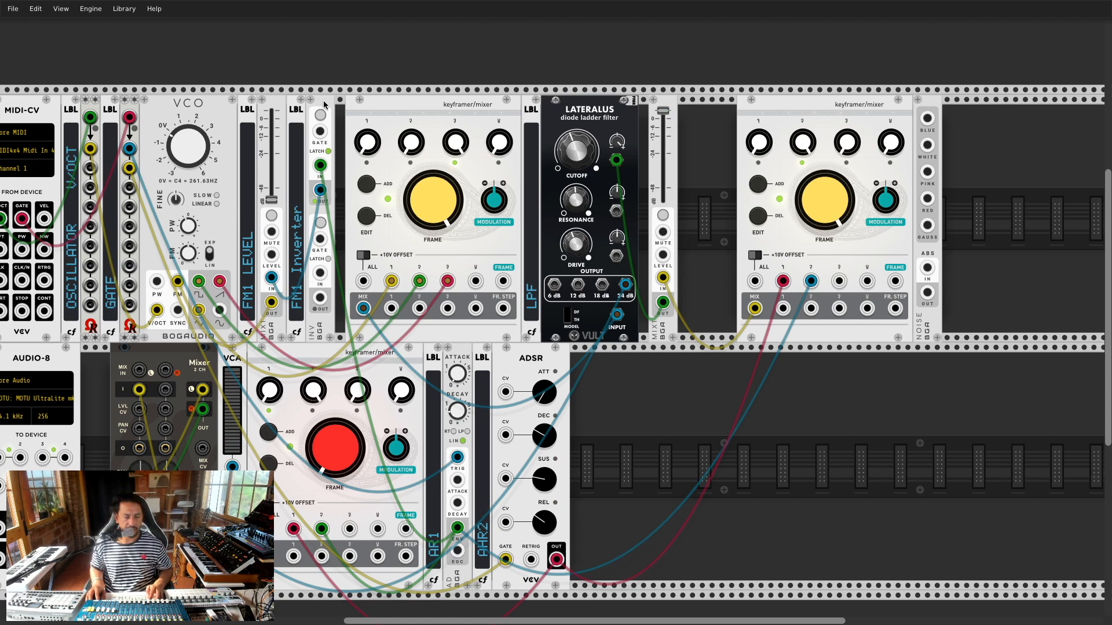
# Step: Add a second inverter feeding the new mixer, then fine-tune the mixer level
pyautogui.press('super+d')
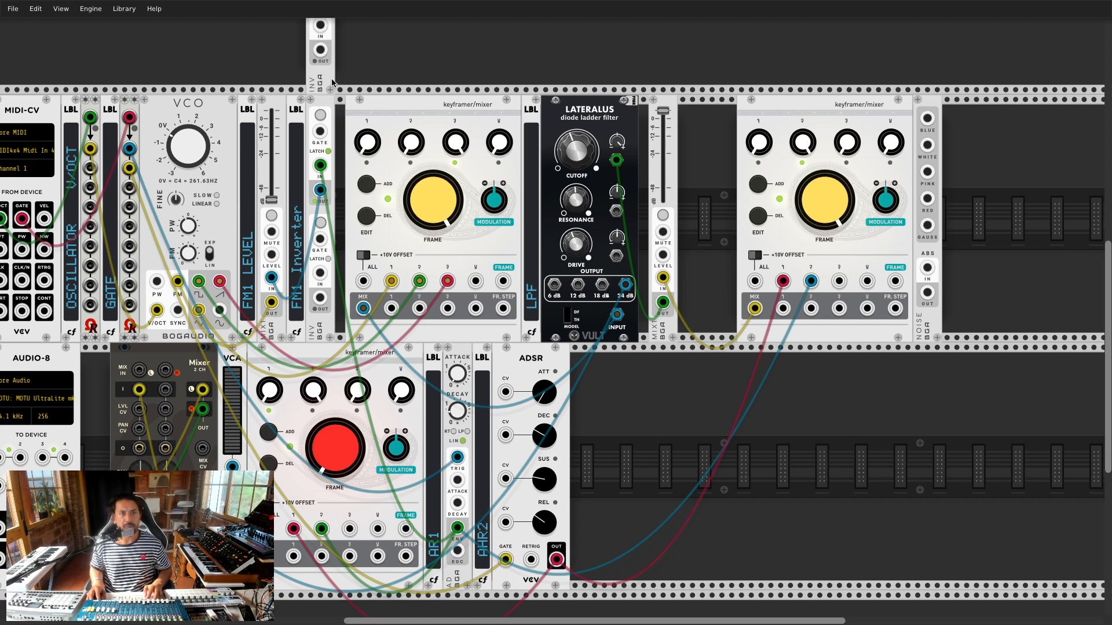
pyautogui.click(703, 249)
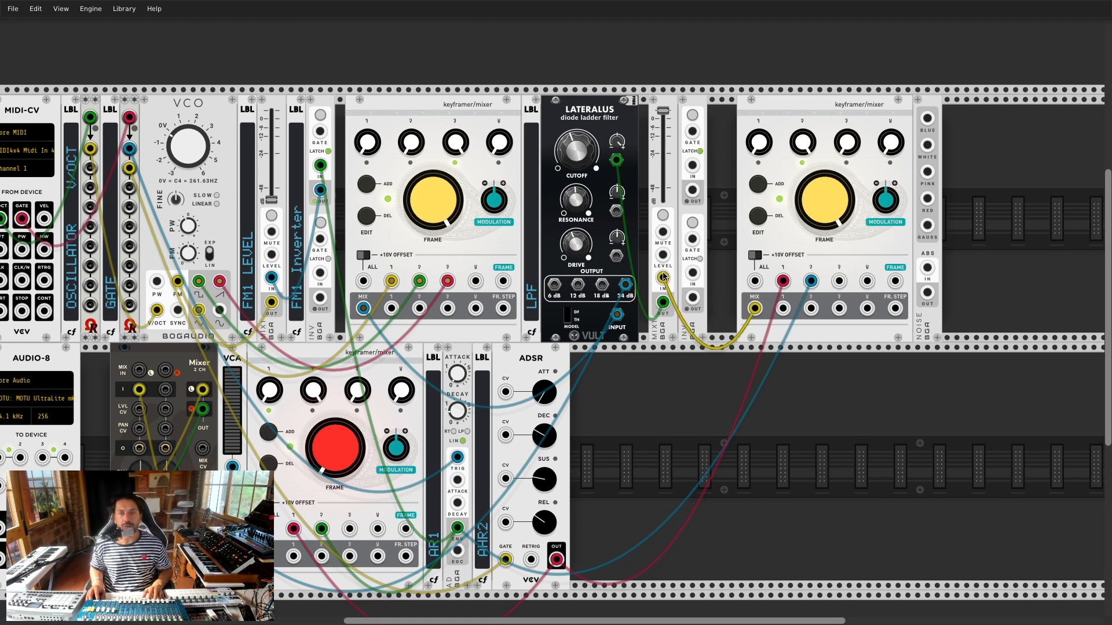
pyautogui.moveTo(663, 276); pyautogui.dragTo(692, 165)
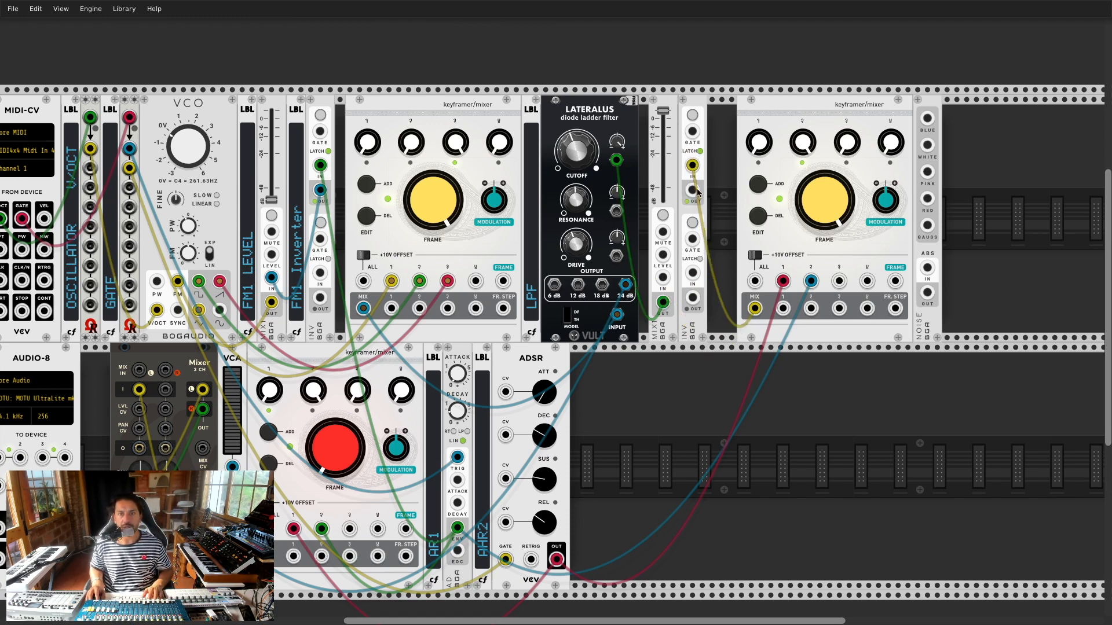
pyautogui.moveTo(692, 190); pyautogui.dragTo(663, 278)
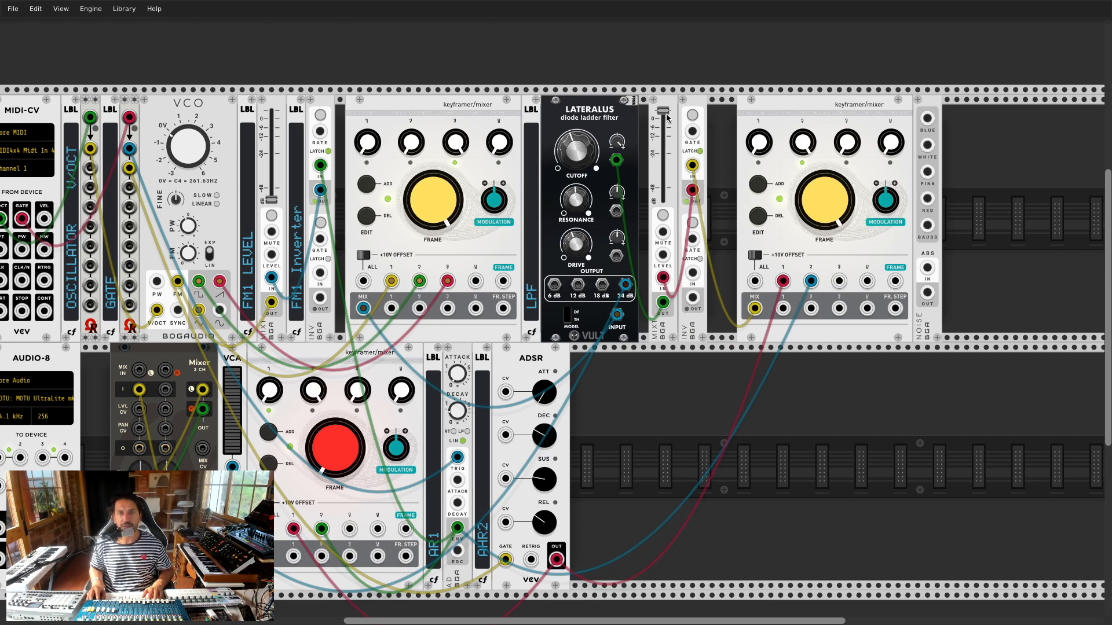
pyautogui.moveTo(663, 111); pyautogui.dragTo(664, 141)
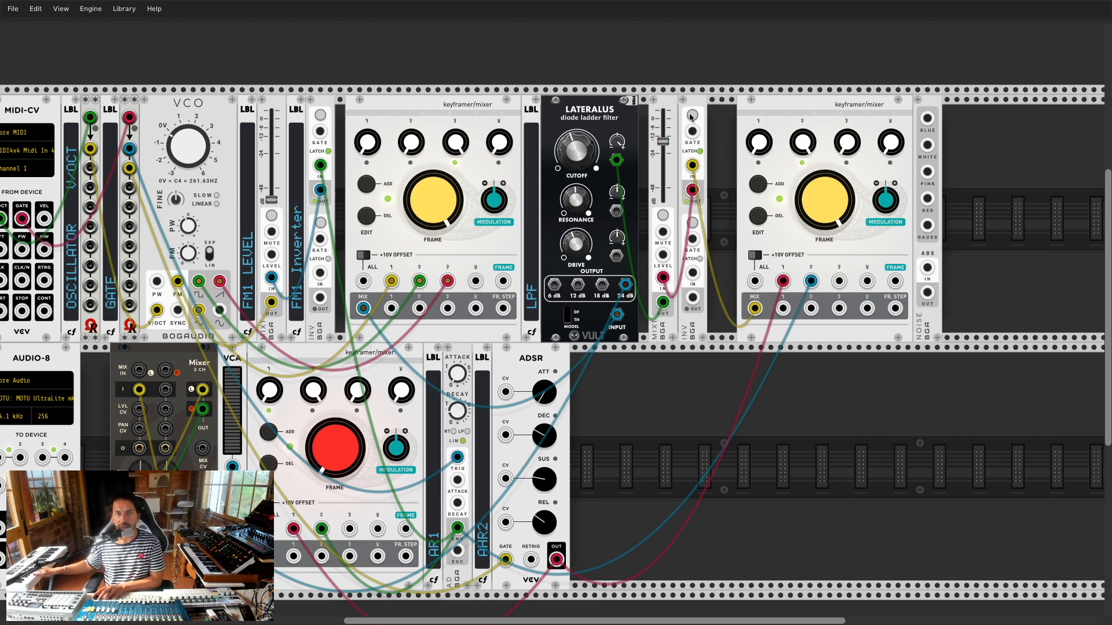
pyautogui.moveTo(663, 146); pyautogui.dragTo(663, 119)
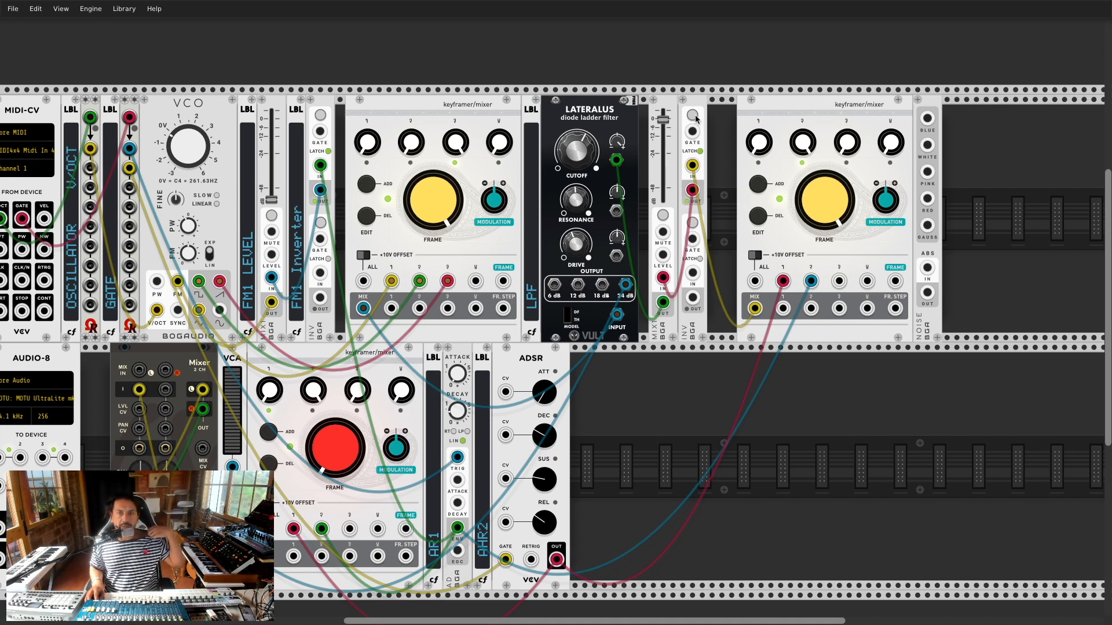
pyautogui.moveTo(663, 121)
pyautogui.mouseDown()
pyautogui.moveTo(664, 182)
pyautogui.moveTo(664, 113)
pyautogui.mouseUp()
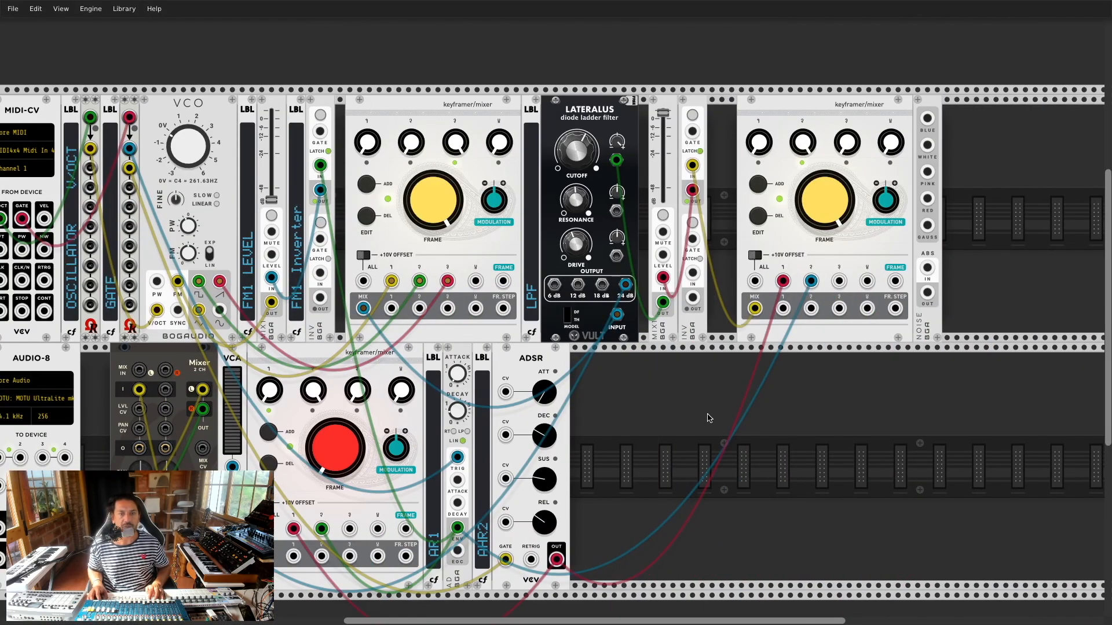
# Step: Add a VCA module into the empty lower-row space
pyautogui.rightClick(689, 408)
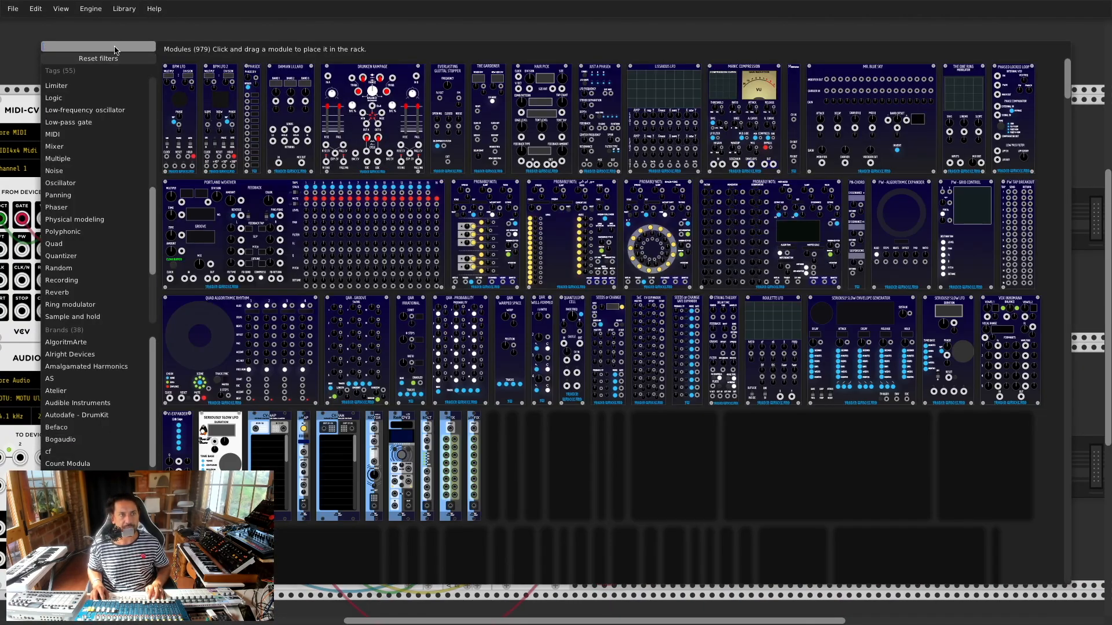
pyautogui.write('VCA')
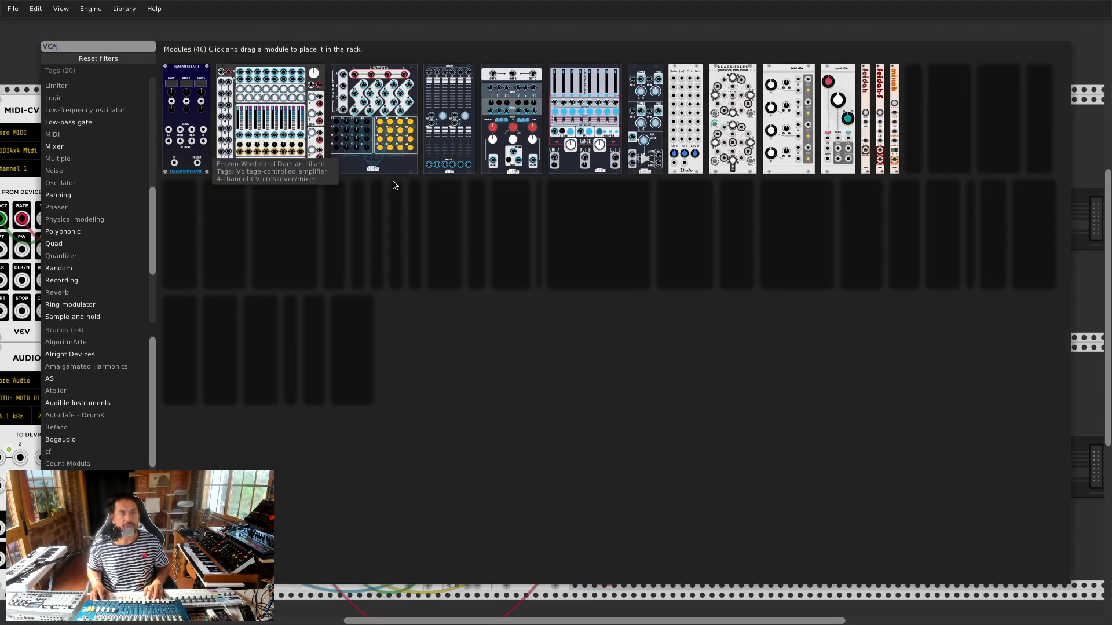
pyautogui.click(296, 306)
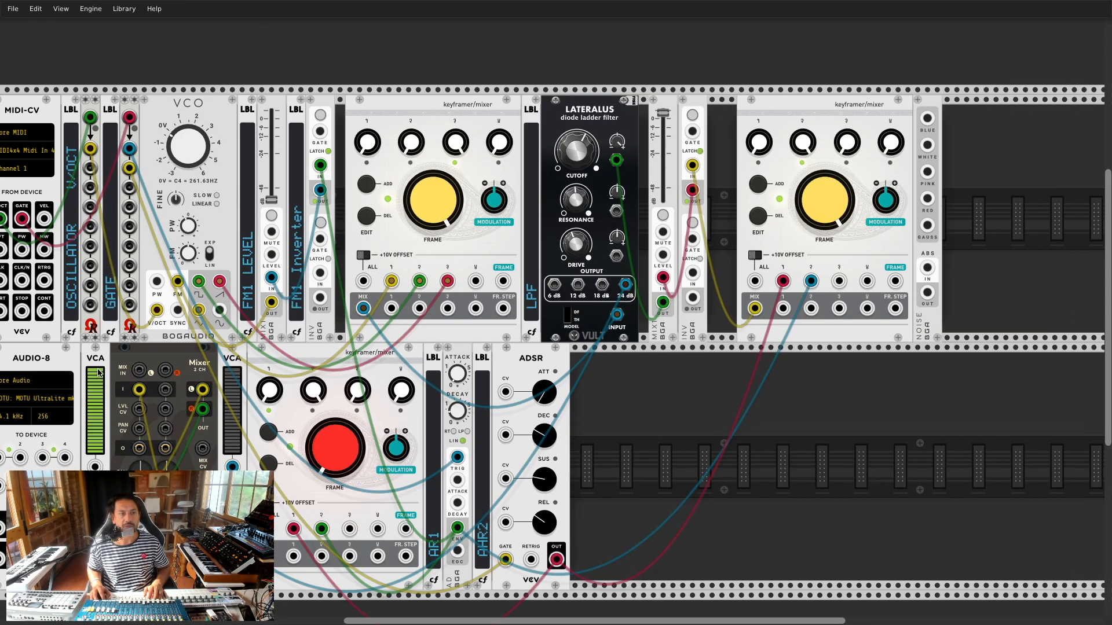
pyautogui.moveTo(371, 376); pyautogui.dragTo(687, 371)
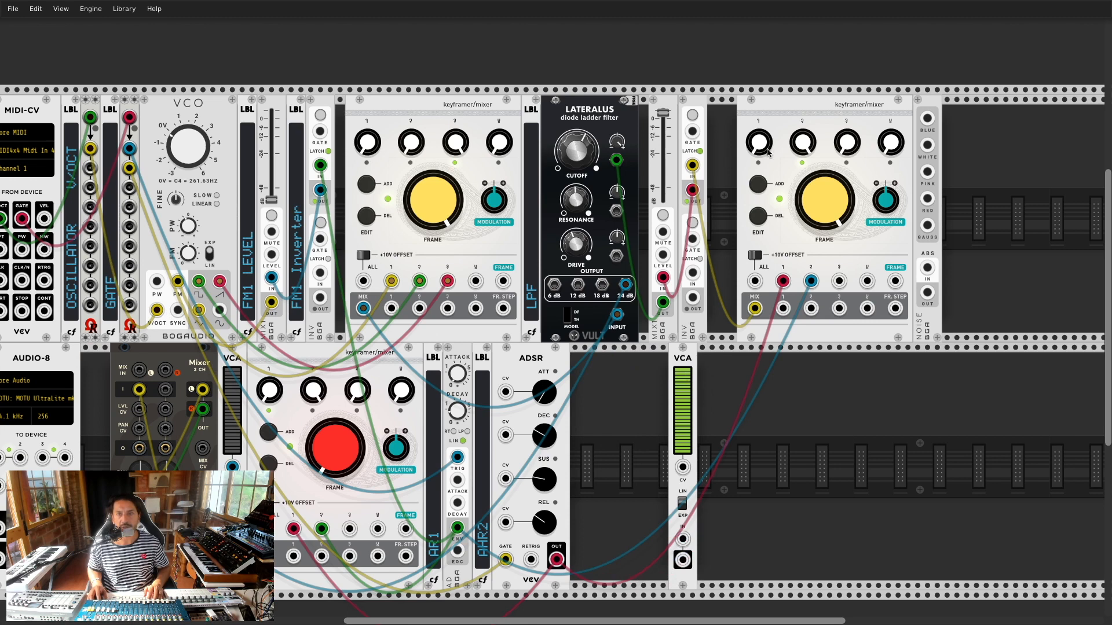
# Step: Move the NOISE module beside the VCA and patch its white noise output into the VCA input
pyautogui.moveTo(934, 119); pyautogui.dragTo(610, 371)
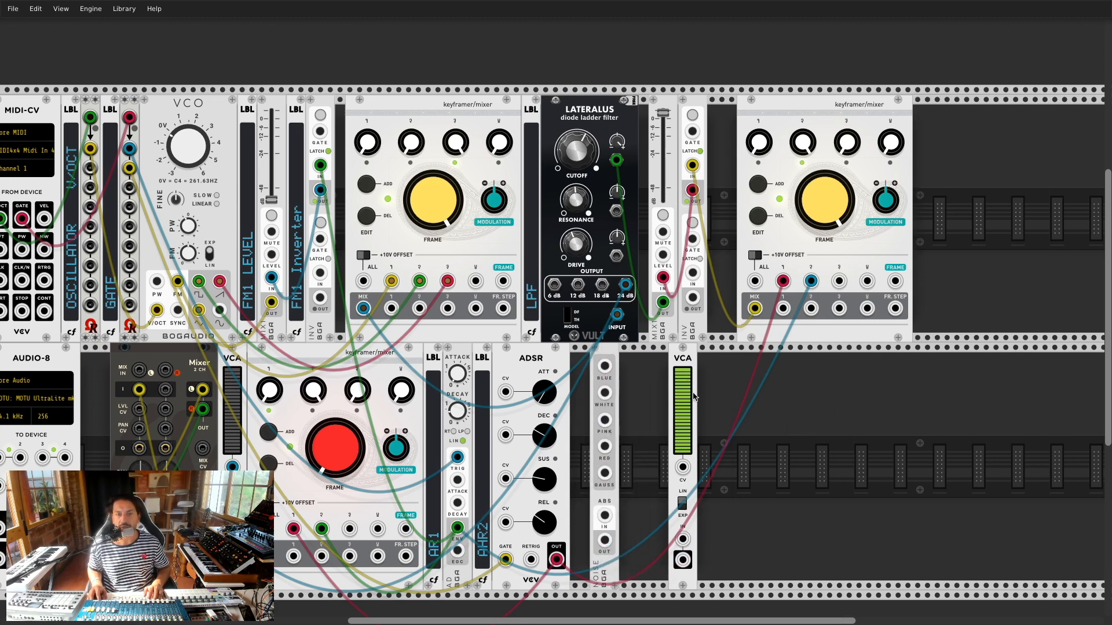
pyautogui.moveTo(682, 366); pyautogui.dragTo(672, 367)
pyautogui.moveTo(605, 540); pyautogui.dragTo(165, 390)
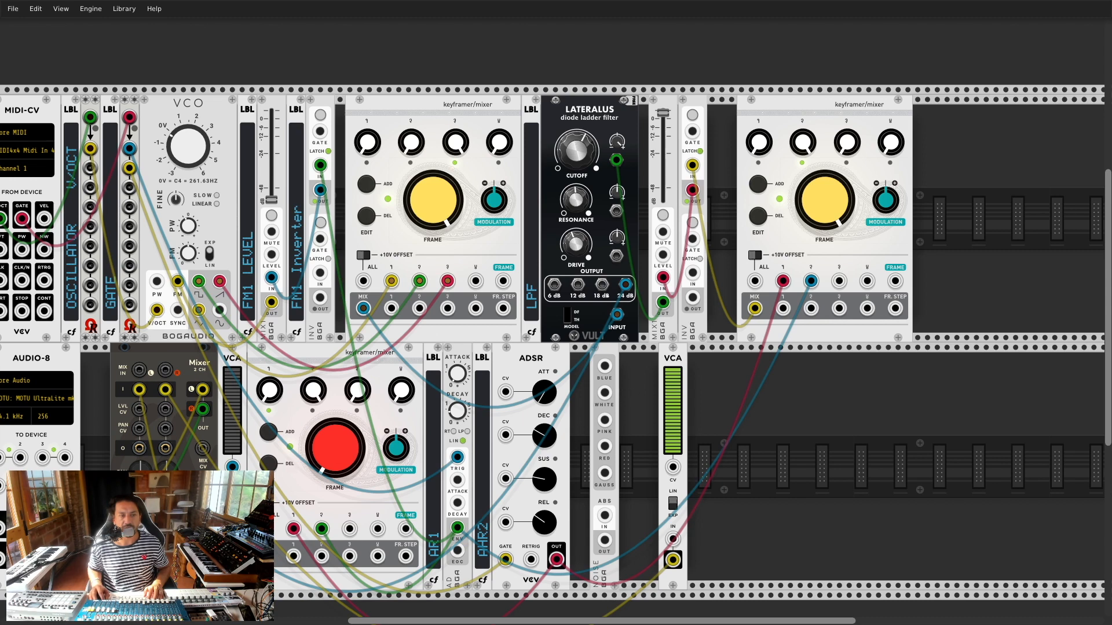
pyautogui.moveTo(604, 393); pyautogui.dragTo(673, 539)
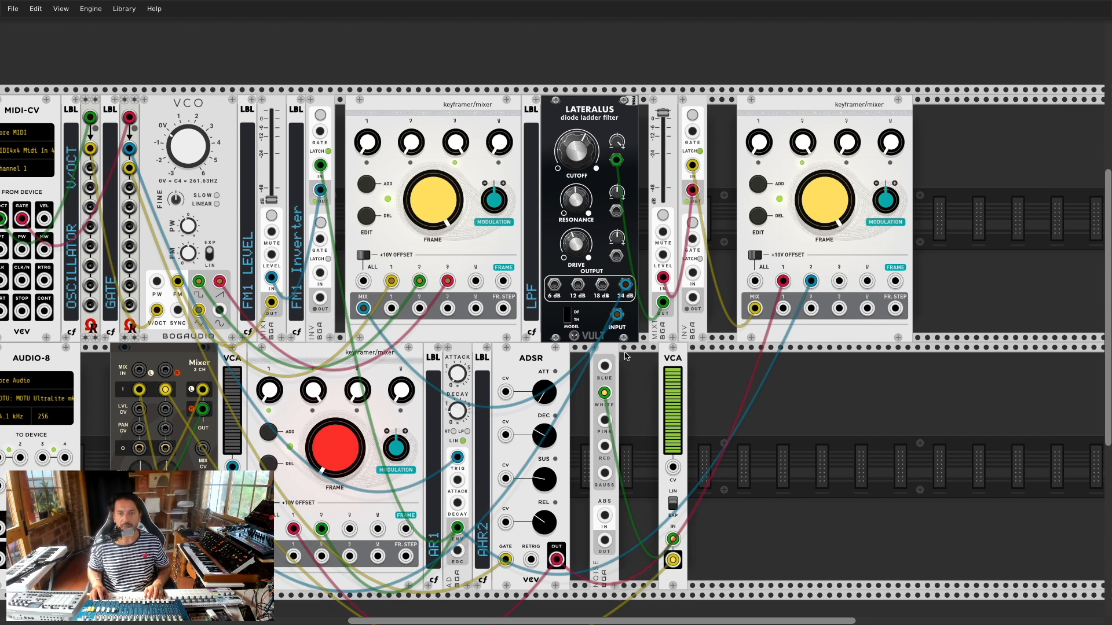
pyautogui.moveTo(613, 352); pyautogui.dragTo(656, 352)
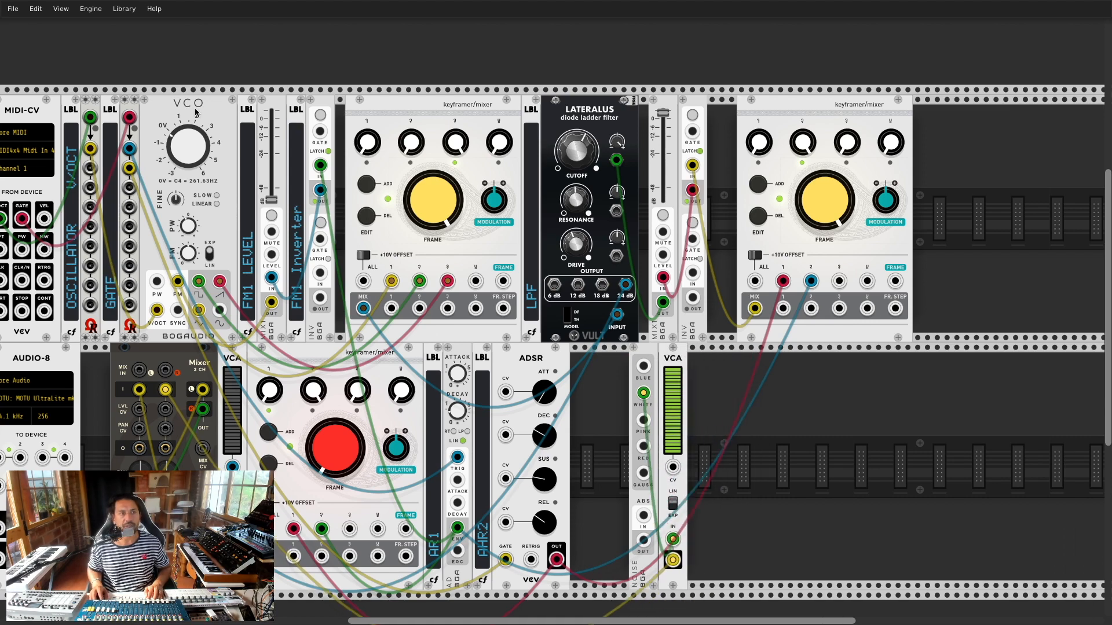
# Step: Add a keyframer/mixer right of the VCA and cable its output to the Lateralus INPUT
pyautogui.press('Return')
pyautogui.write('key')
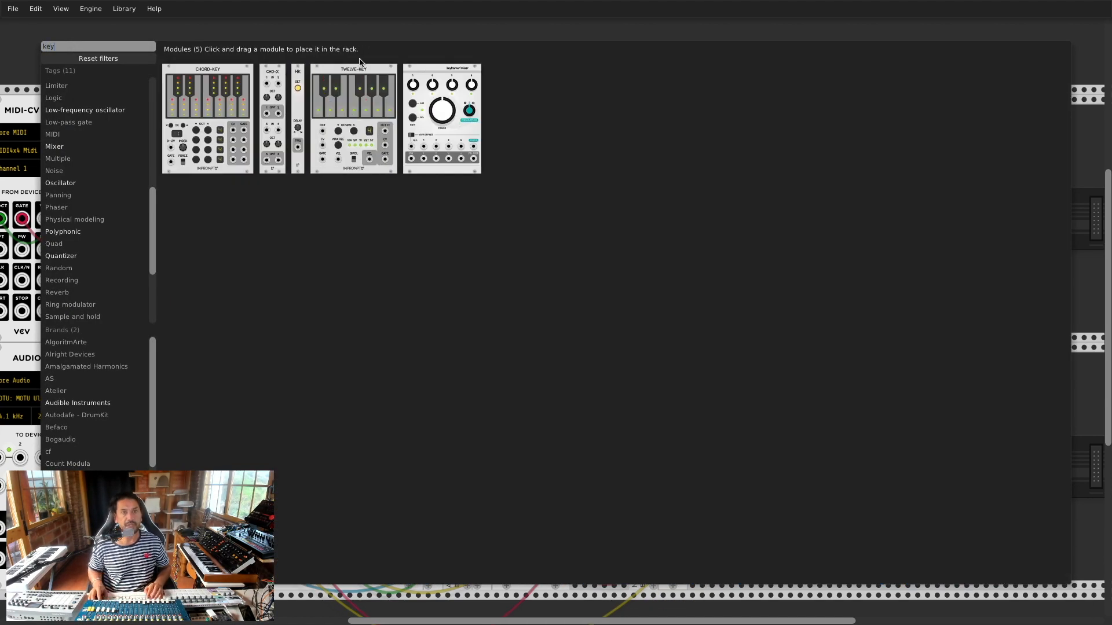
pyautogui.click(441, 166)
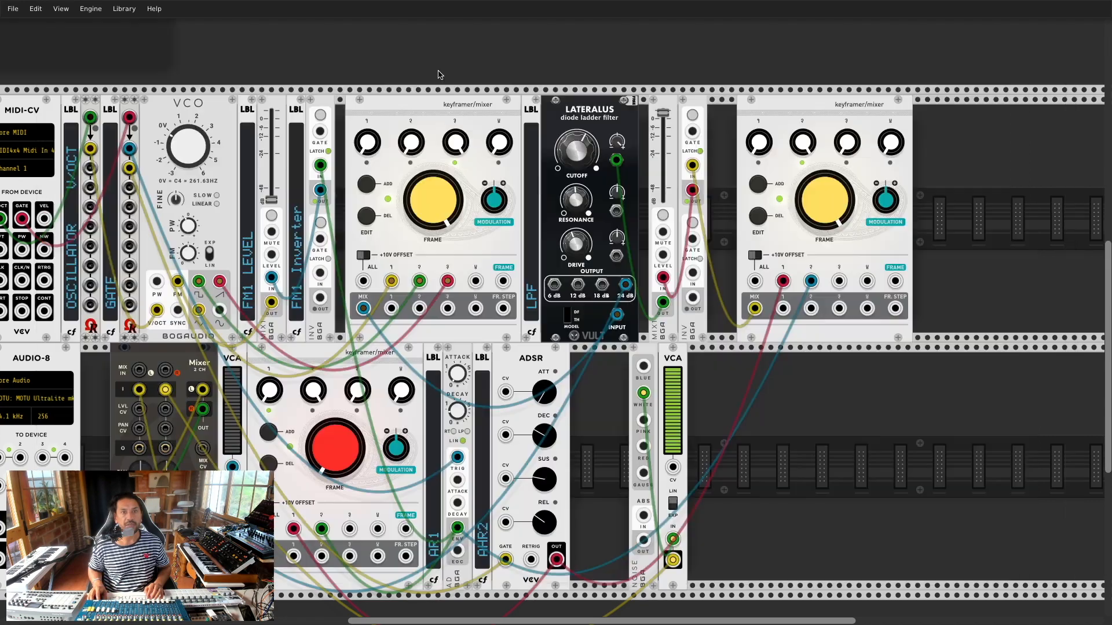
pyautogui.click(680, 463)
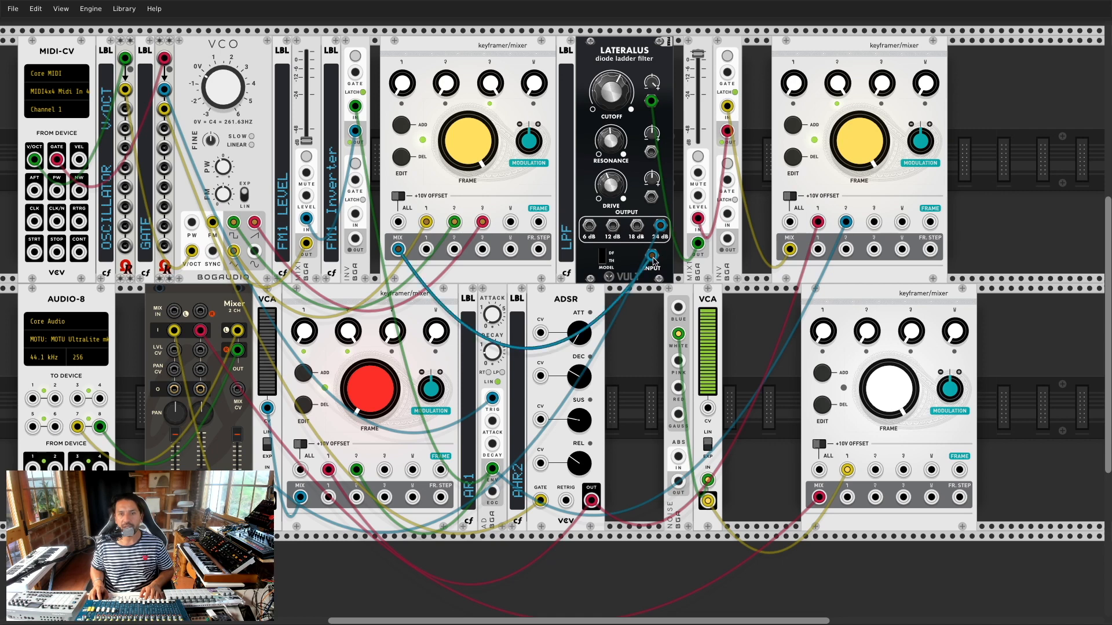
pyautogui.moveTo(846, 497); pyautogui.dragTo(648, 324)
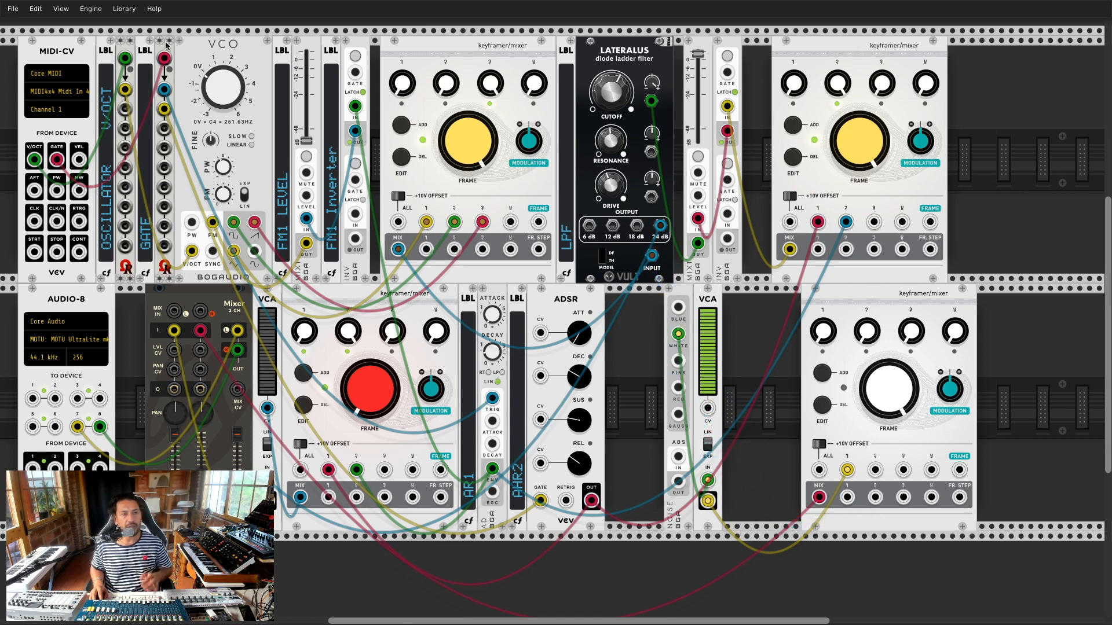
# Step: Add the Audible Instruments Multiples beside the VCA and reroute the blue cable into its input
pyautogui.rightClick(628, 331)
pyautogui.click(98, 59)
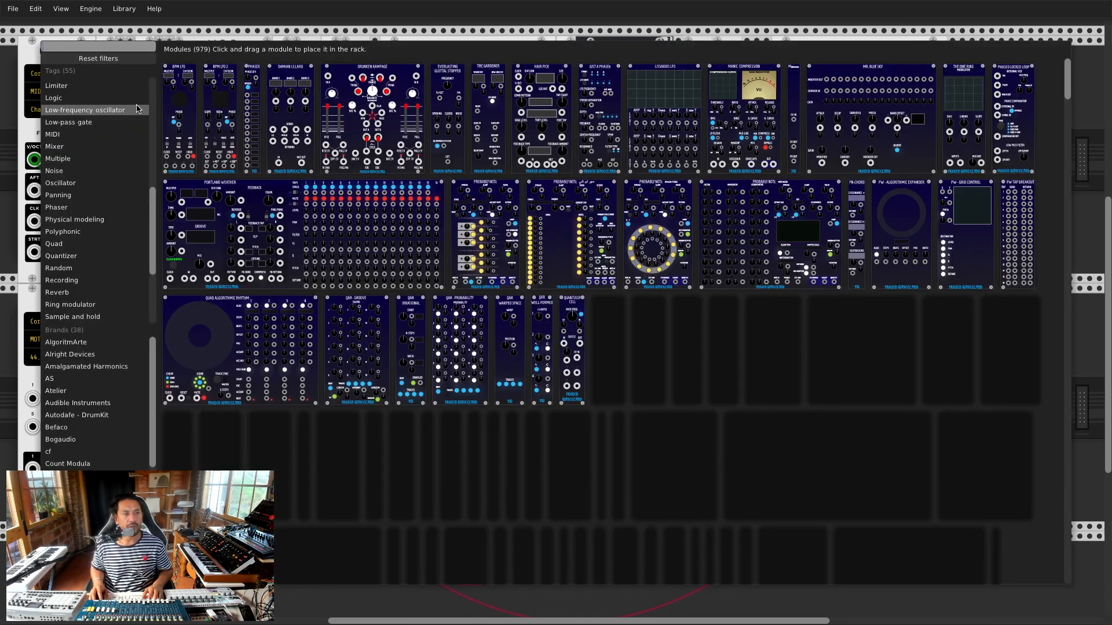
pyautogui.click(103, 405)
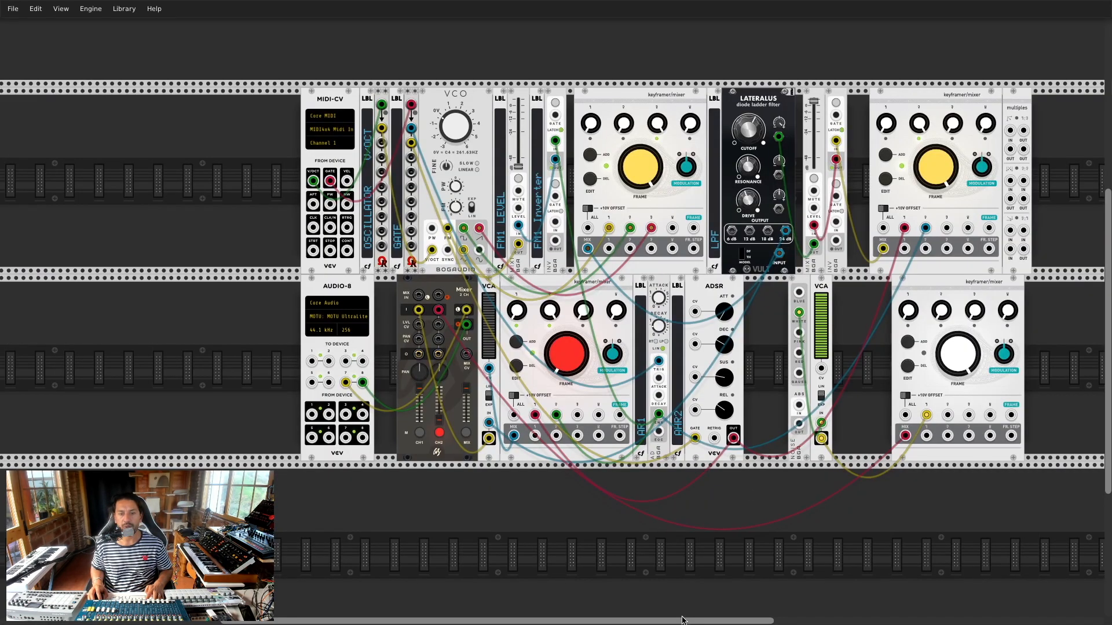
pyautogui.moveTo(684, 619); pyautogui.dragTo(753, 618)
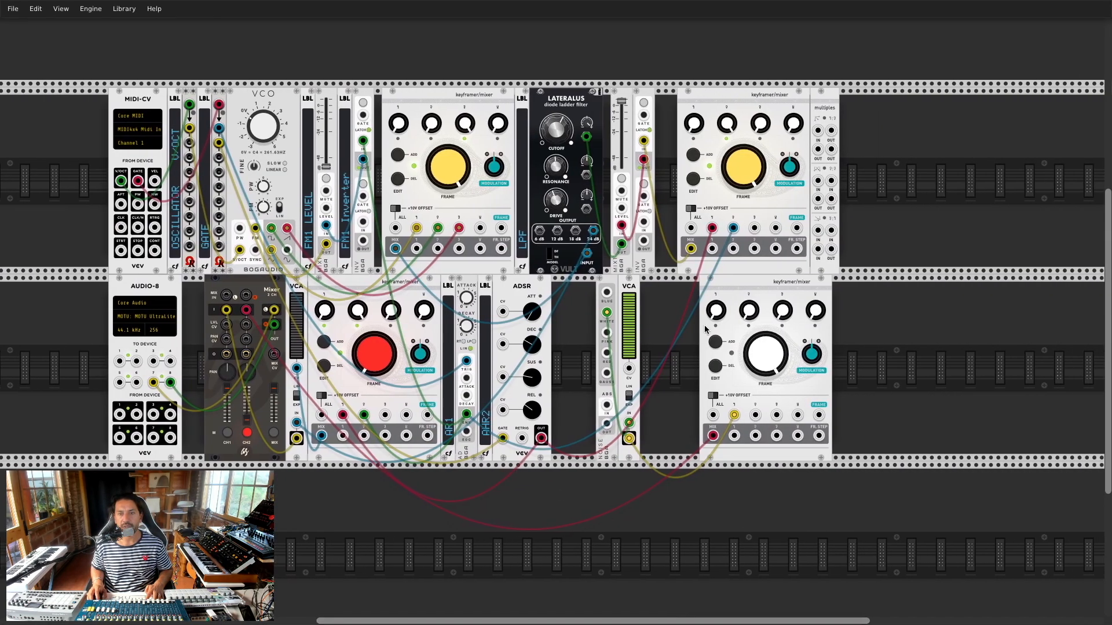
pyautogui.scroll(4, 884, 185)
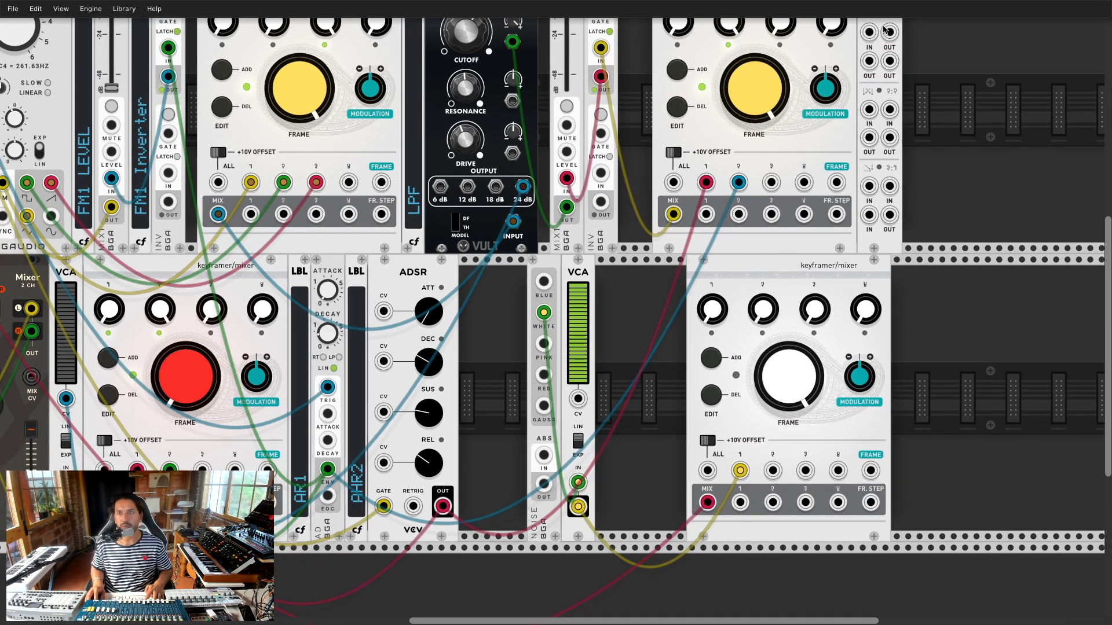
pyautogui.moveTo(861, 77); pyautogui.dragTo(600, 338)
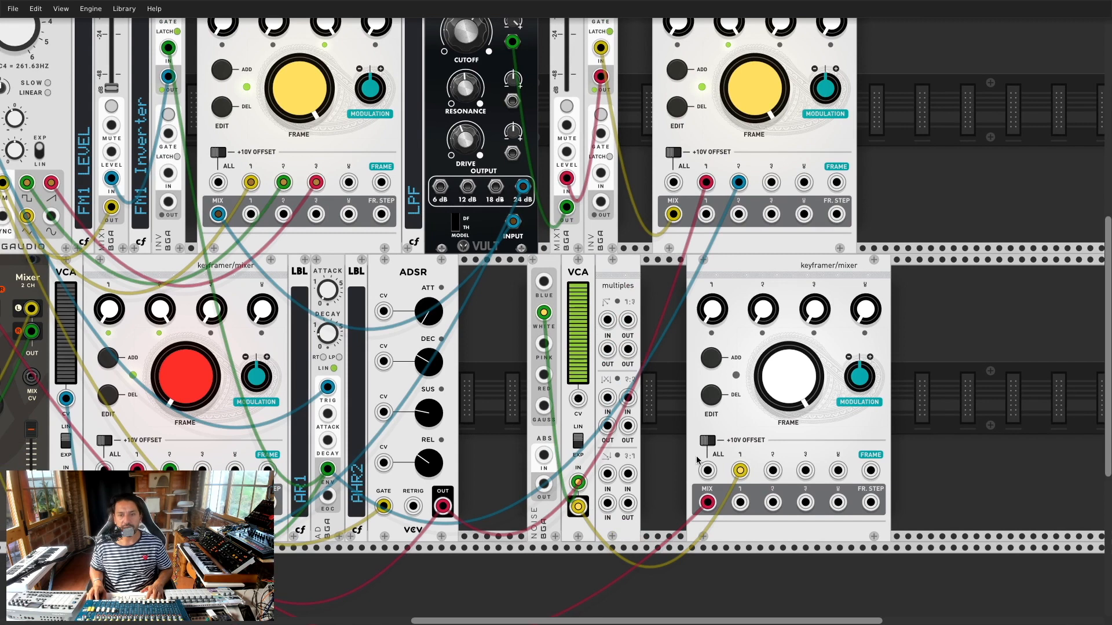
pyautogui.scroll(2, 524, 194)
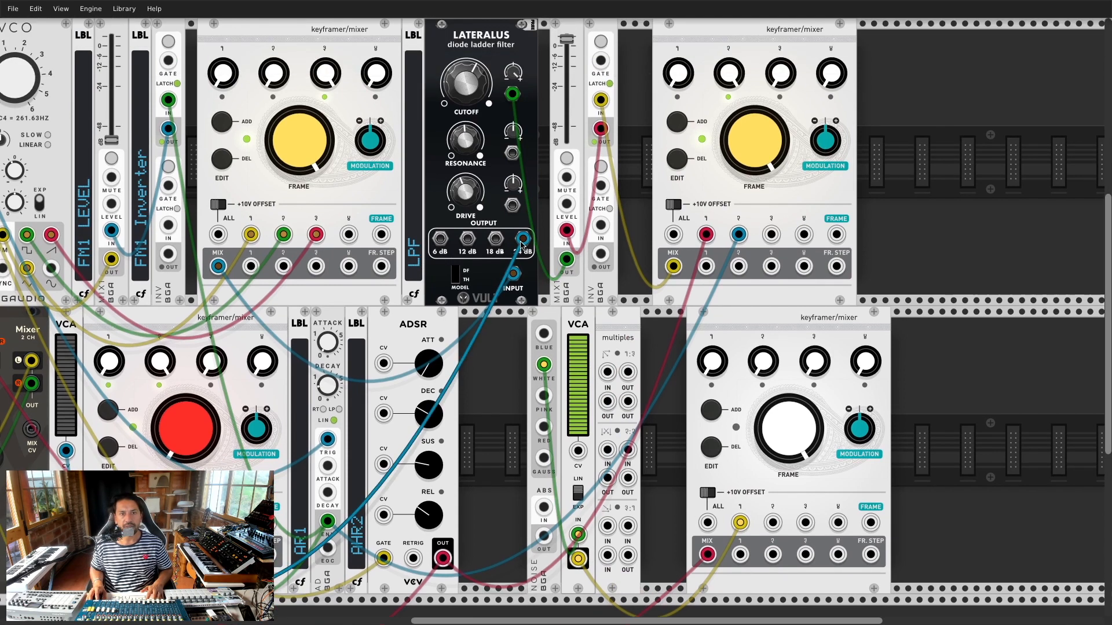
pyautogui.moveTo(523, 243); pyautogui.dragTo(607, 450)
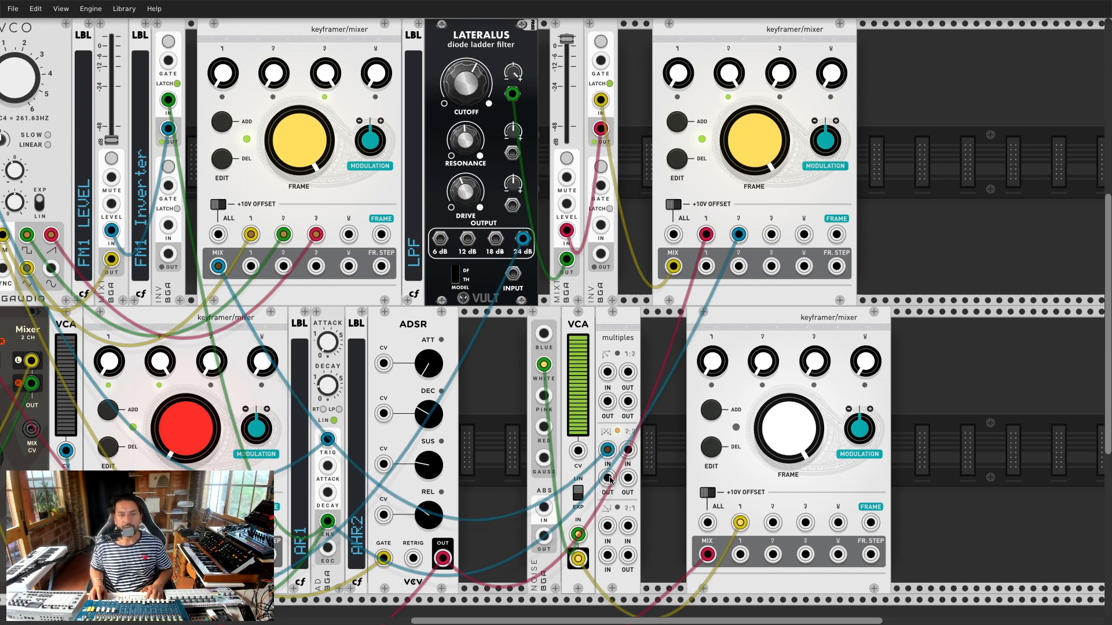
# Step: Cable a Multiples output to the Lateralus INPUT, then check the BLD photo and come back
pyautogui.moveTo(608, 480); pyautogui.dragTo(517, 278)
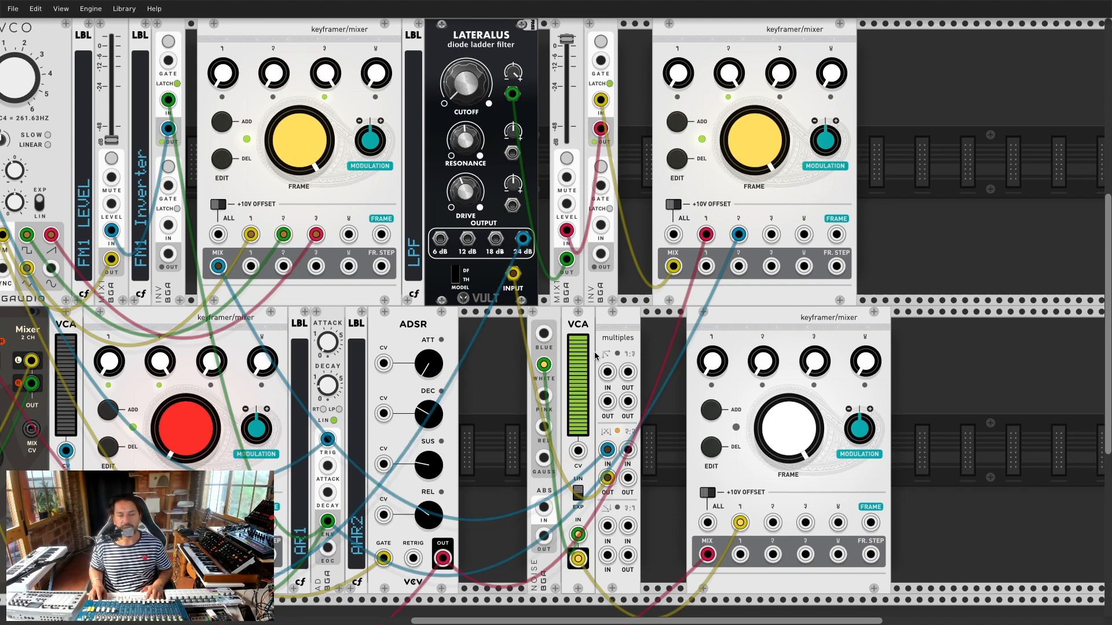
pyautogui.press('super+Tab')
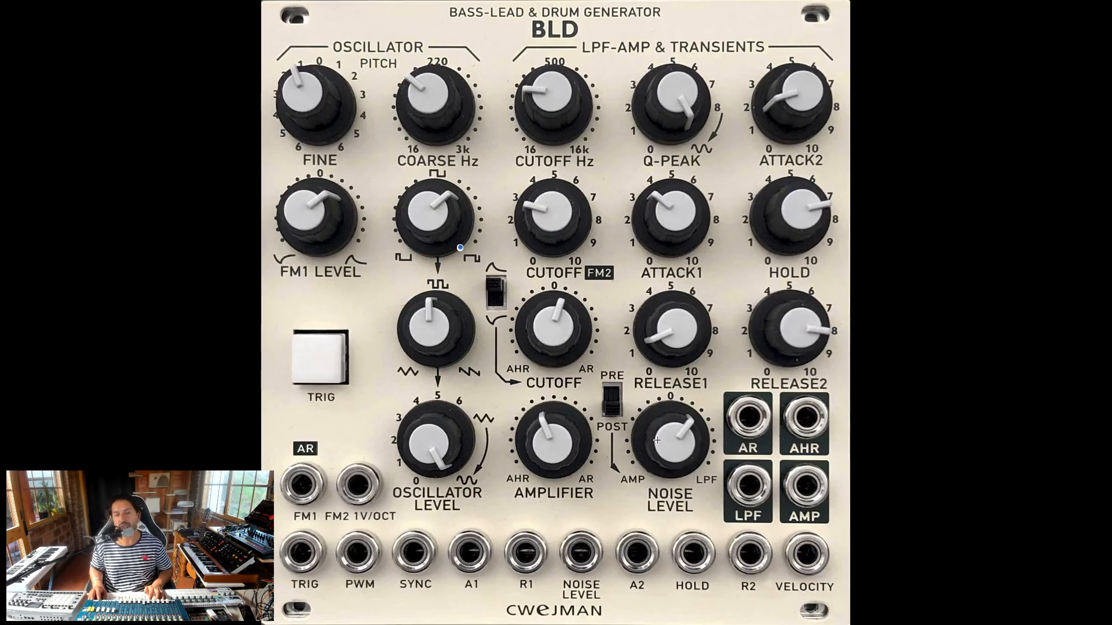
pyautogui.press('super+Tab')
pyautogui.press('super+Tab')
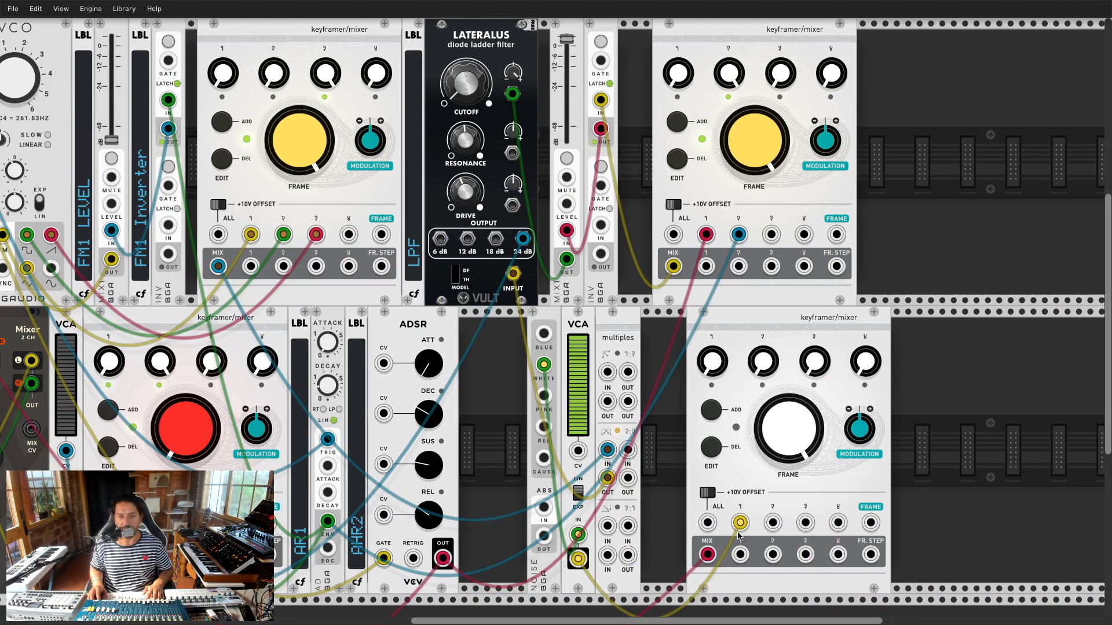
# Step: Patch the VCA output into the Multiples and add a first keyframe on the lower-right mixer
pyautogui.moveTo(578, 559); pyautogui.dragTo(771, 524)
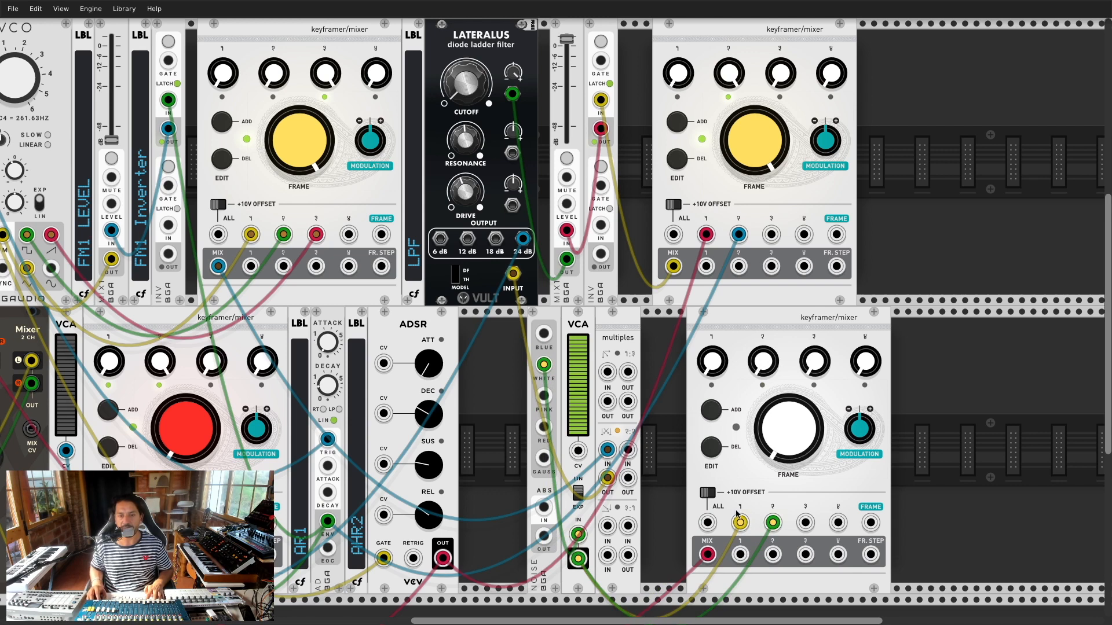
pyautogui.click(715, 413)
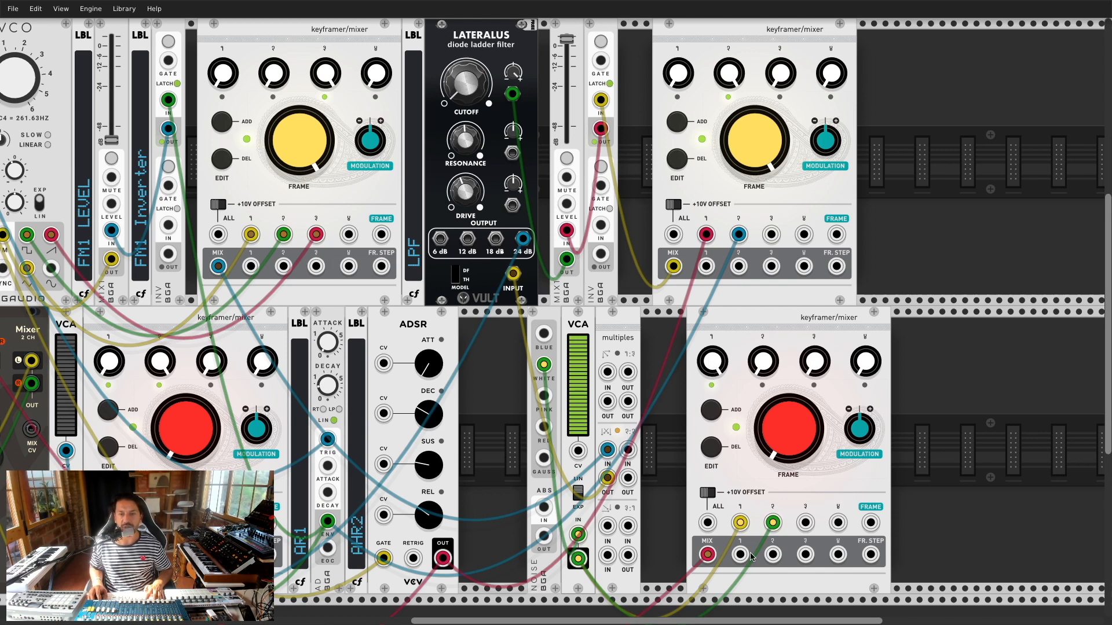
pyautogui.moveTo(779, 442)
pyautogui.mouseDown()
pyautogui.moveTo(779, 399)
pyautogui.moveTo(779, 442)
pyautogui.mouseUp()
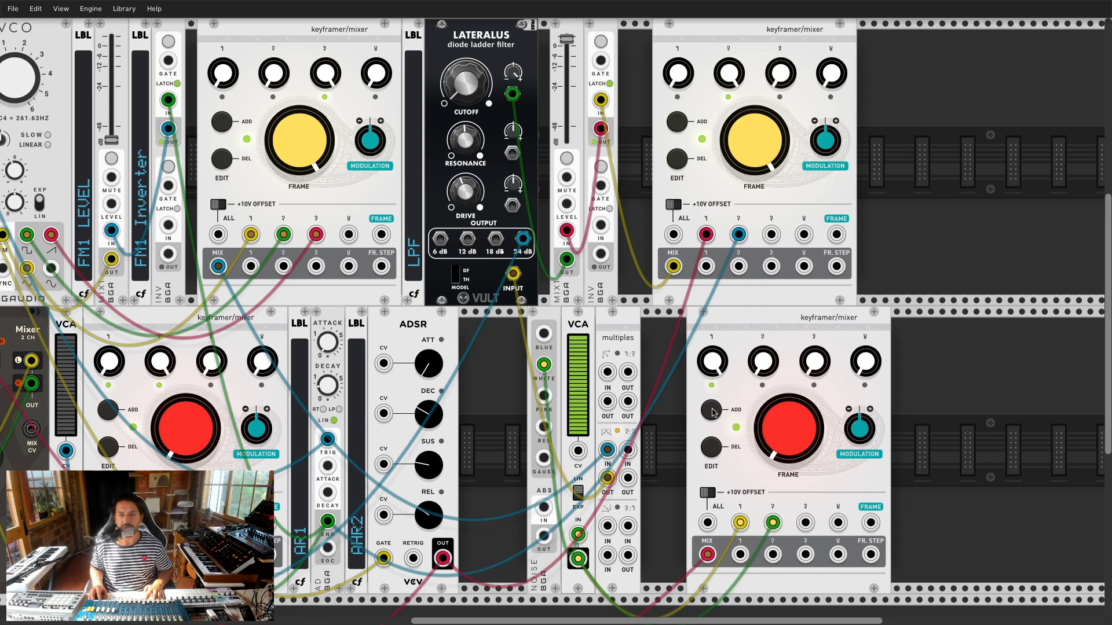
pyautogui.moveTo(785, 431); pyautogui.dragTo(785, 403)
# Step: Add two more keyframes with channel 2 turned up, and cable the Multiples into channel 2
pyautogui.click(720, 412)
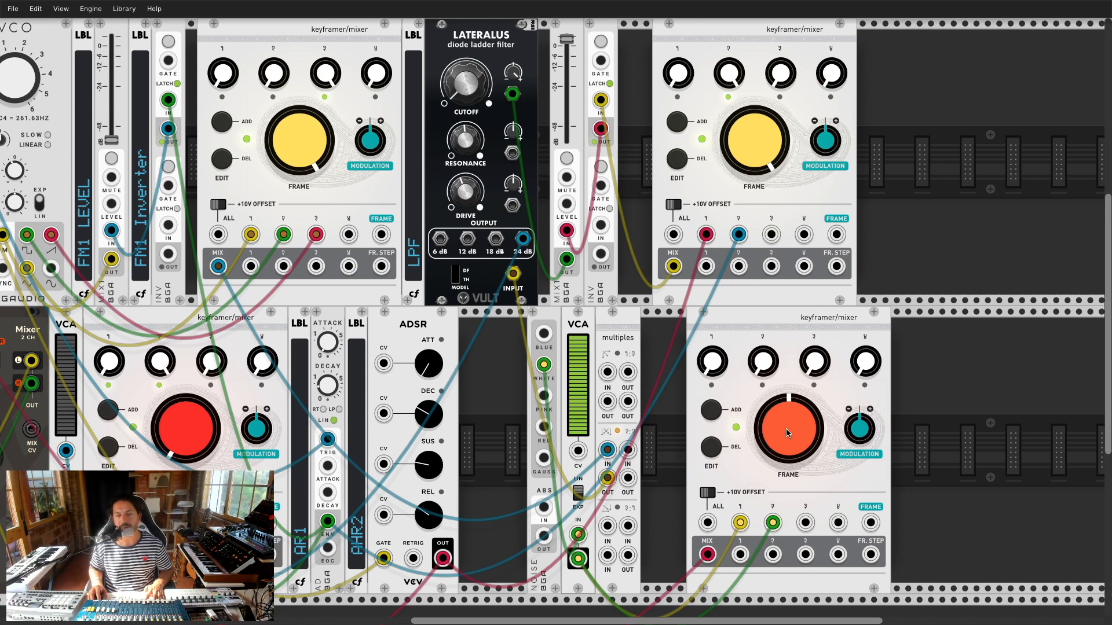
pyautogui.moveTo(786, 433)
pyautogui.mouseDown()
pyautogui.moveTo(785, 417)
pyautogui.moveTo(781, 437)
pyautogui.mouseUp()
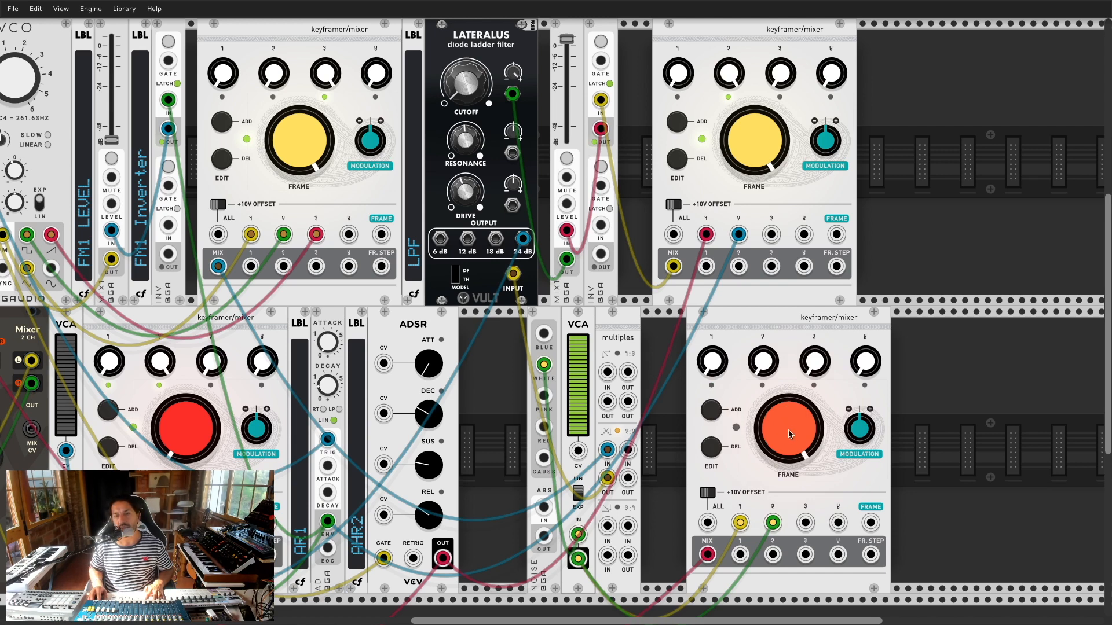
pyautogui.click(725, 412)
pyautogui.moveTo(763, 361); pyautogui.dragTo(762, 342)
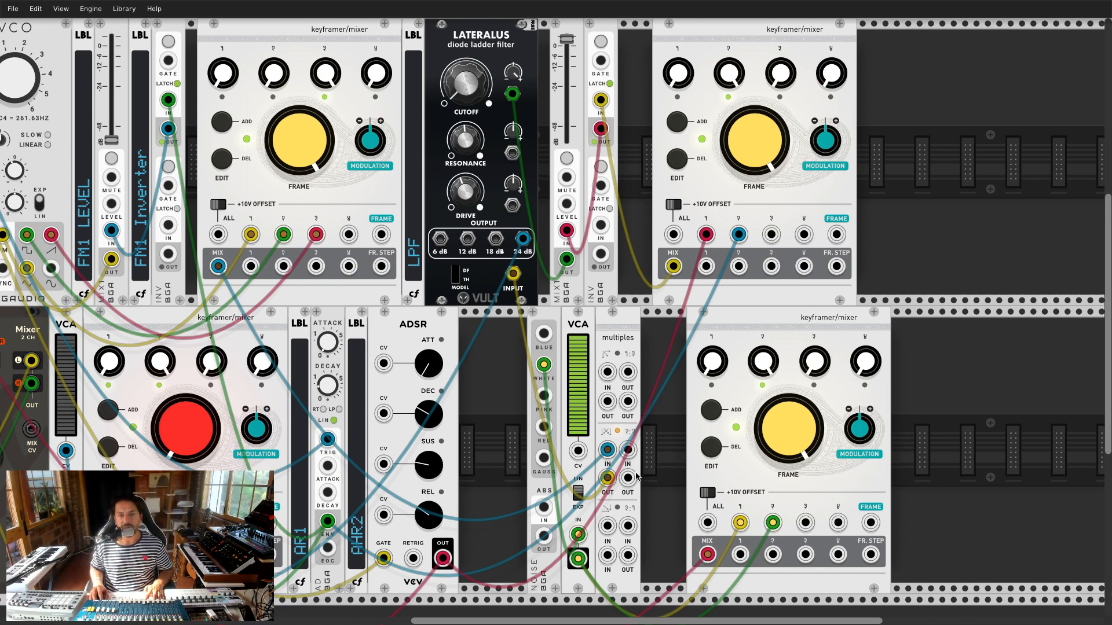
pyautogui.moveTo(628, 452); pyautogui.dragTo(775, 557)
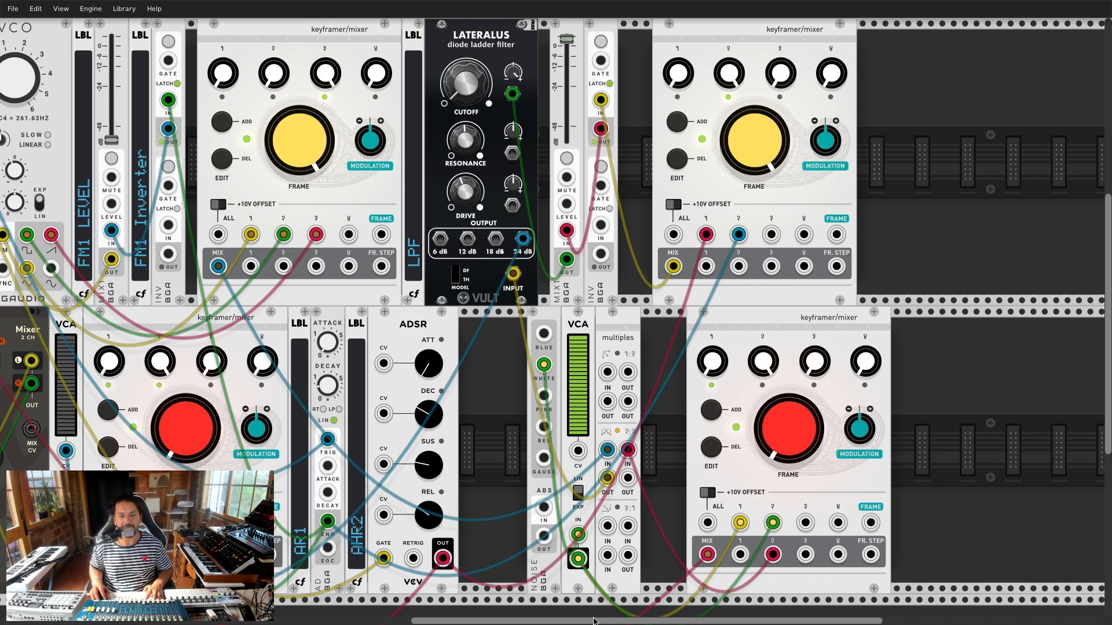
# Step: Patch keyframer output 1 into the 2-channel Mixer and delete the old red cable
pyautogui.hscroll(-3, 528, 623)
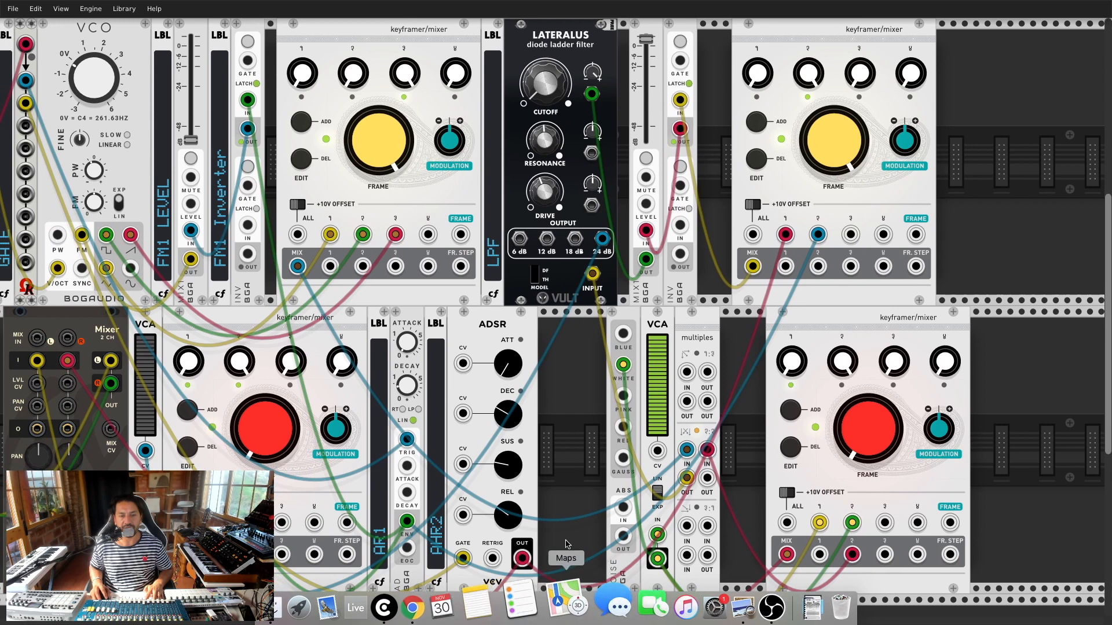
pyautogui.moveTo(819, 554); pyautogui.dragTo(755, 472)
pyautogui.moveTo(66, 365); pyautogui.dragTo(762, 405)
pyautogui.moveTo(819, 554); pyautogui.dragTo(68, 360)
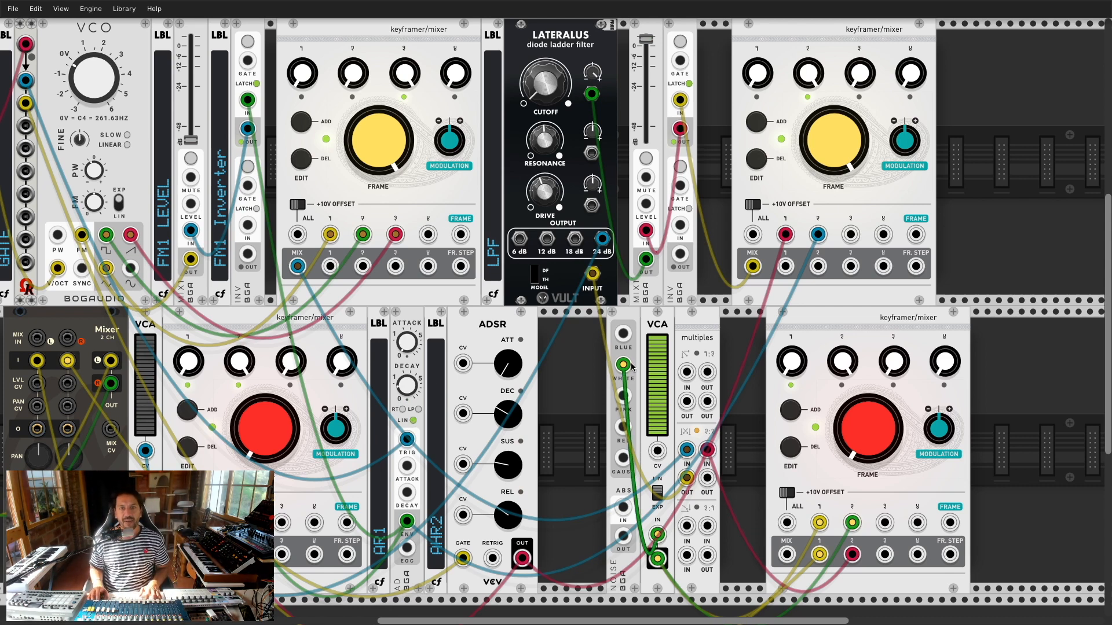
pyautogui.scroll(-1, 479, 333)
pyautogui.scroll(-1, 480, 333)
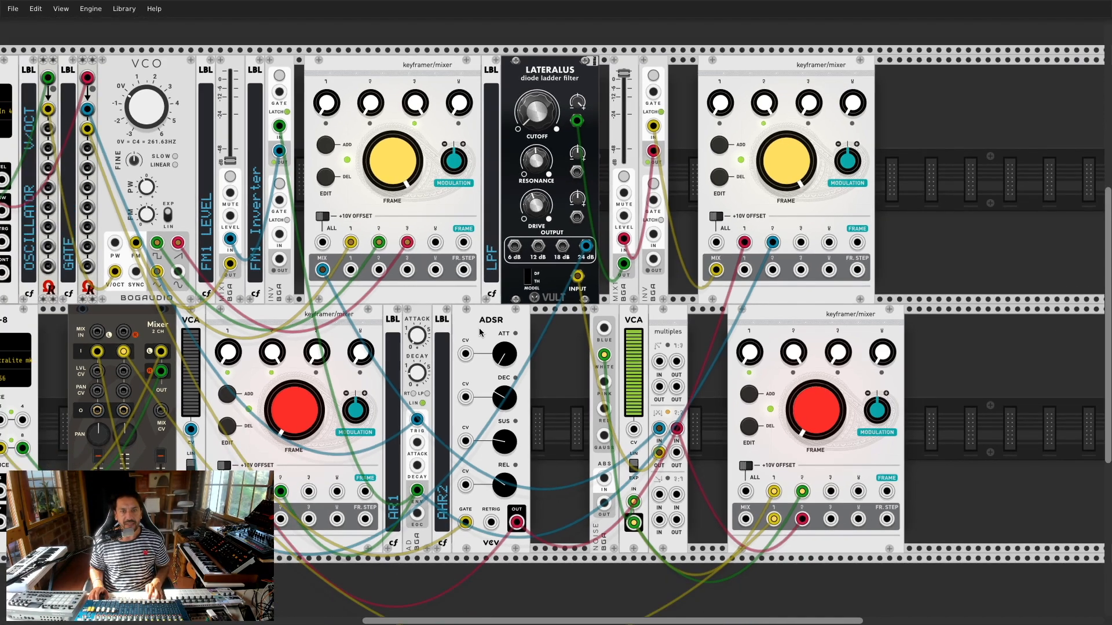
pyautogui.scroll(-1, 563, 316)
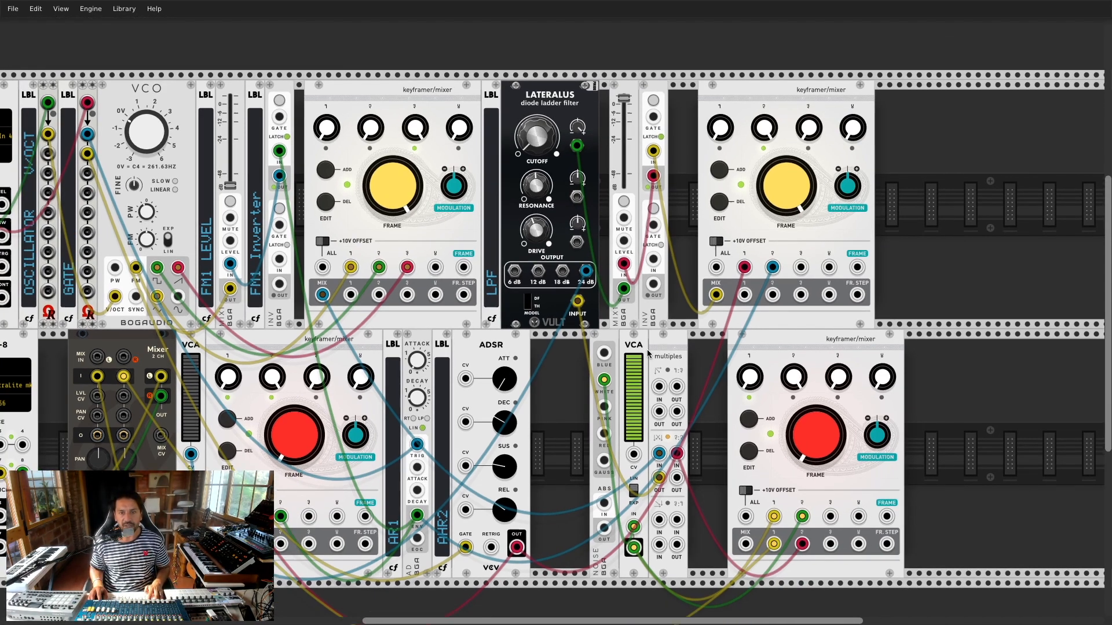
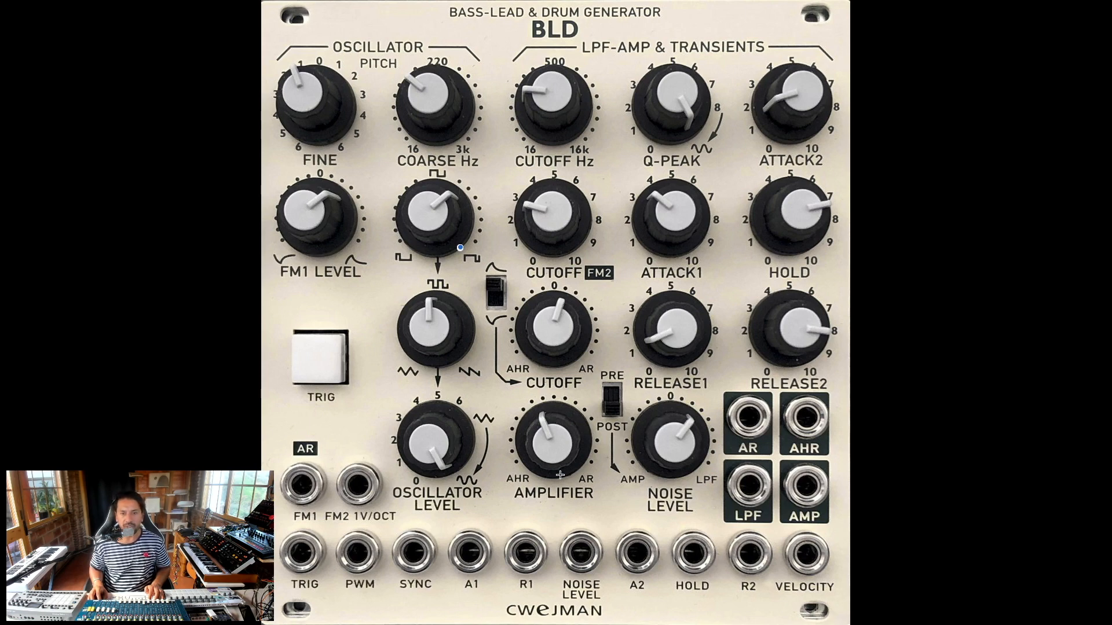
# Step: Return from the Cwejman BLD reference photo to the VCV Rack patch
pyautogui.press('super+Tab')
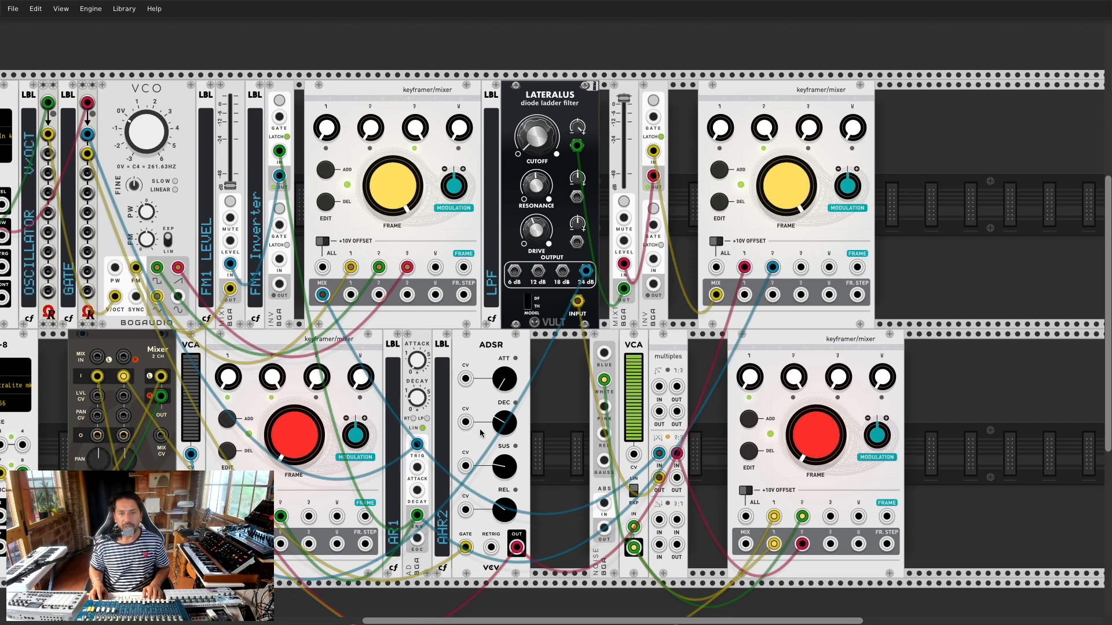
# Step: Patch a red cable from the VCA CV into the noise module's ABS input
pyautogui.moveTo(633, 453); pyautogui.dragTo(634, 459)
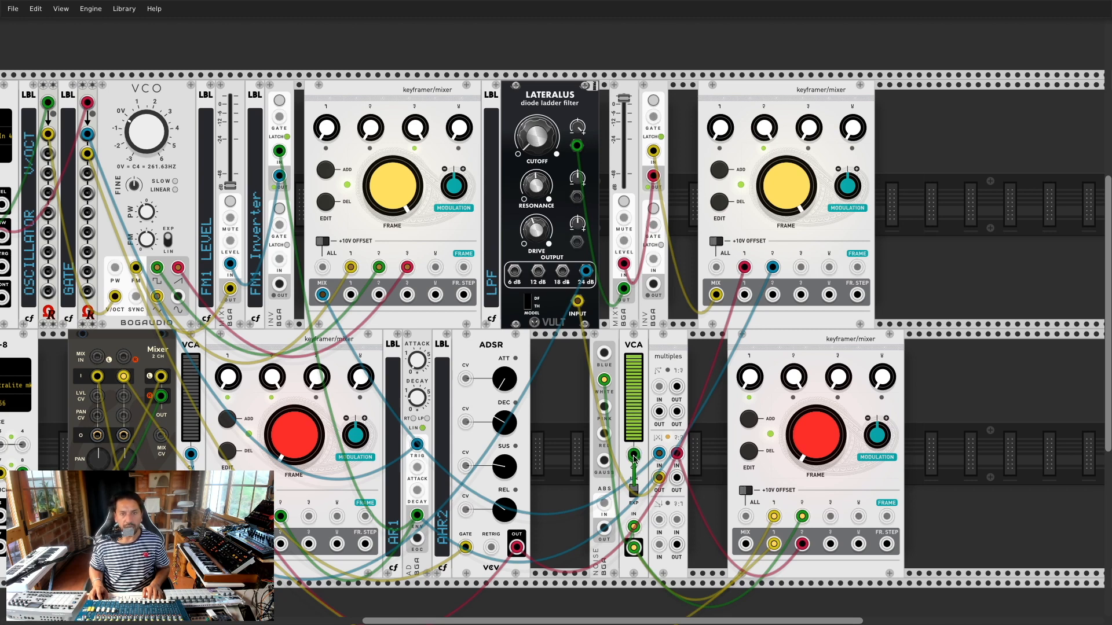
pyautogui.moveTo(634, 459); pyautogui.dragTo(634, 460)
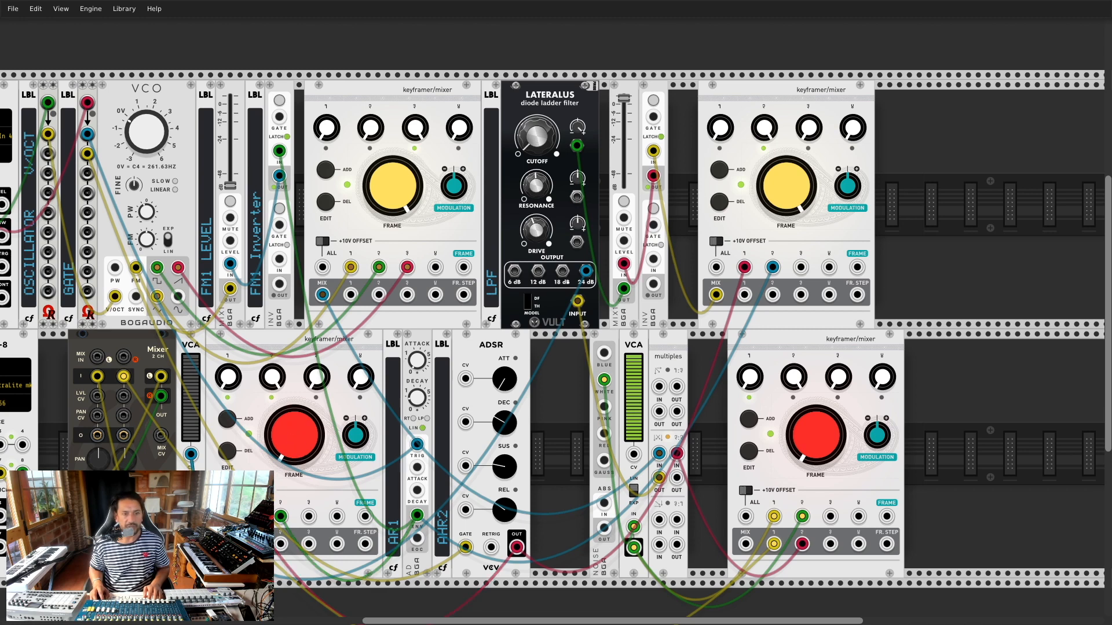
pyautogui.moveTo(223, 544); pyautogui.dragTo(634, 454)
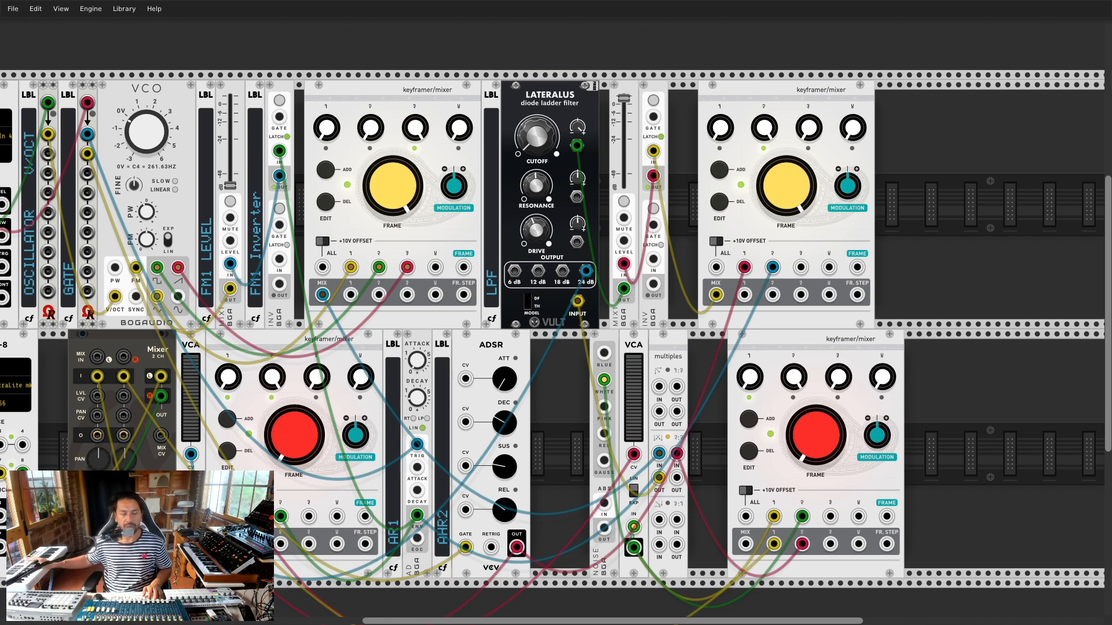
# Step: Try the lower keyframer's yellow and red frames, then shift the top-right keyframer/mixer left
pyautogui.moveTo(299, 444); pyautogui.dragTo(300, 417)
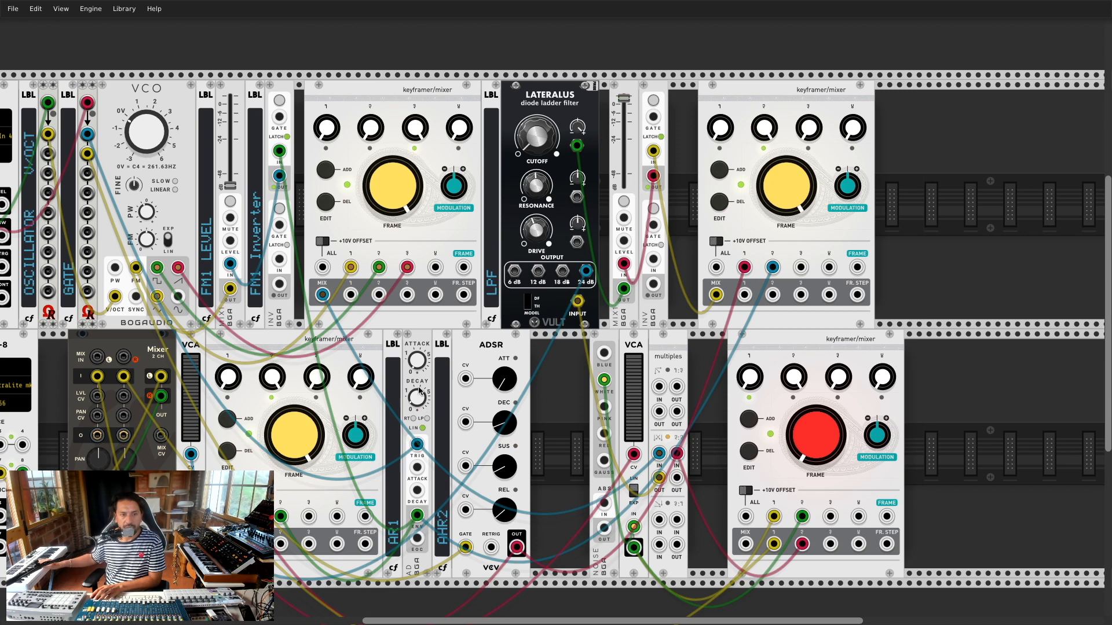
pyautogui.moveTo(302, 433); pyautogui.dragTo(302, 440)
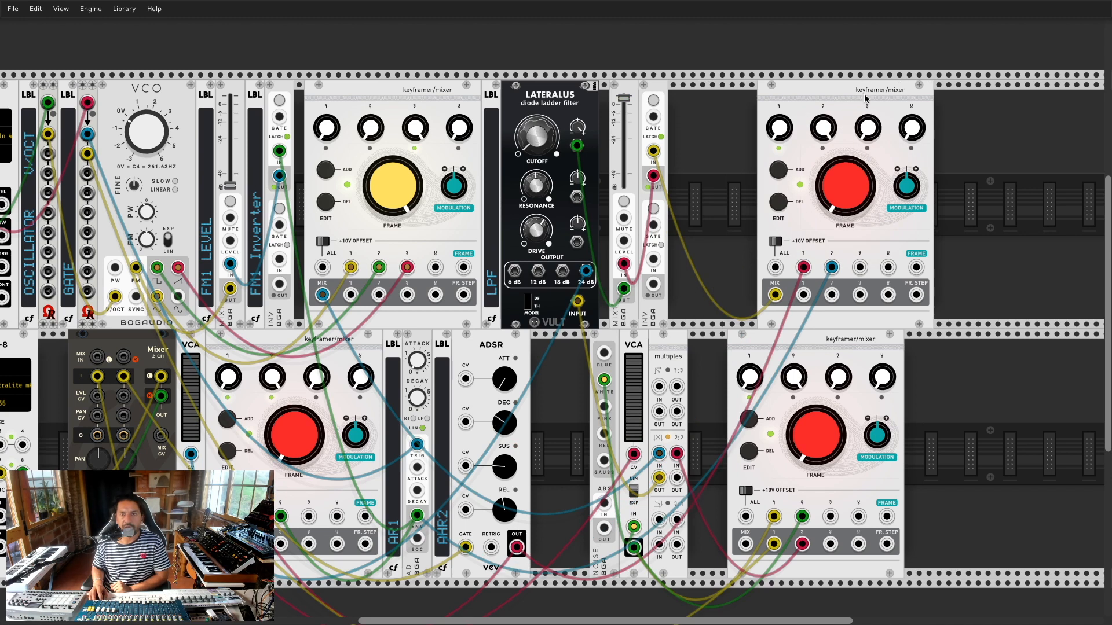
pyautogui.moveTo(865, 99); pyautogui.dragTo(745, 103)
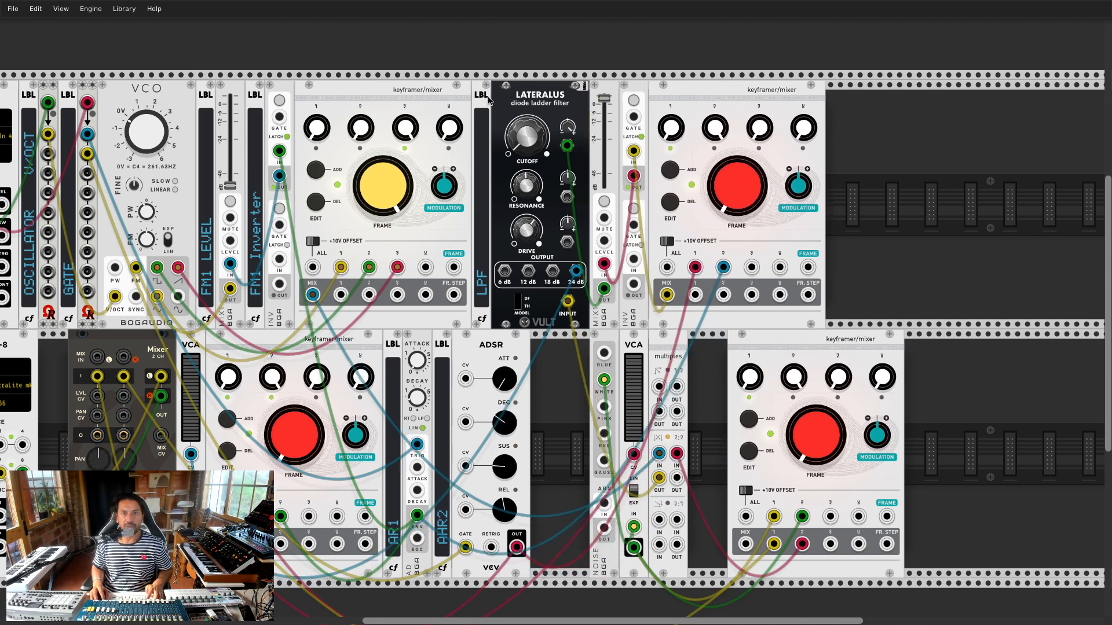
# Step: Shift the LPF label and filter right and clear space beside the top-right keyframer/mixer
pyautogui.moveTo(489, 100); pyautogui.dragTo(524, 101)
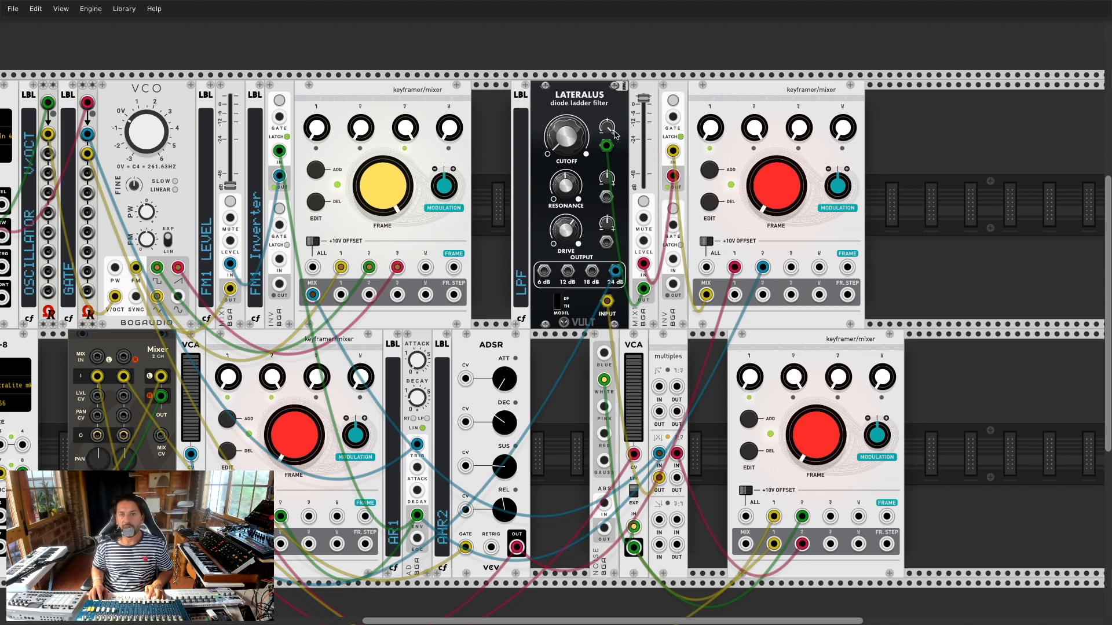
pyautogui.press('super+Tab')
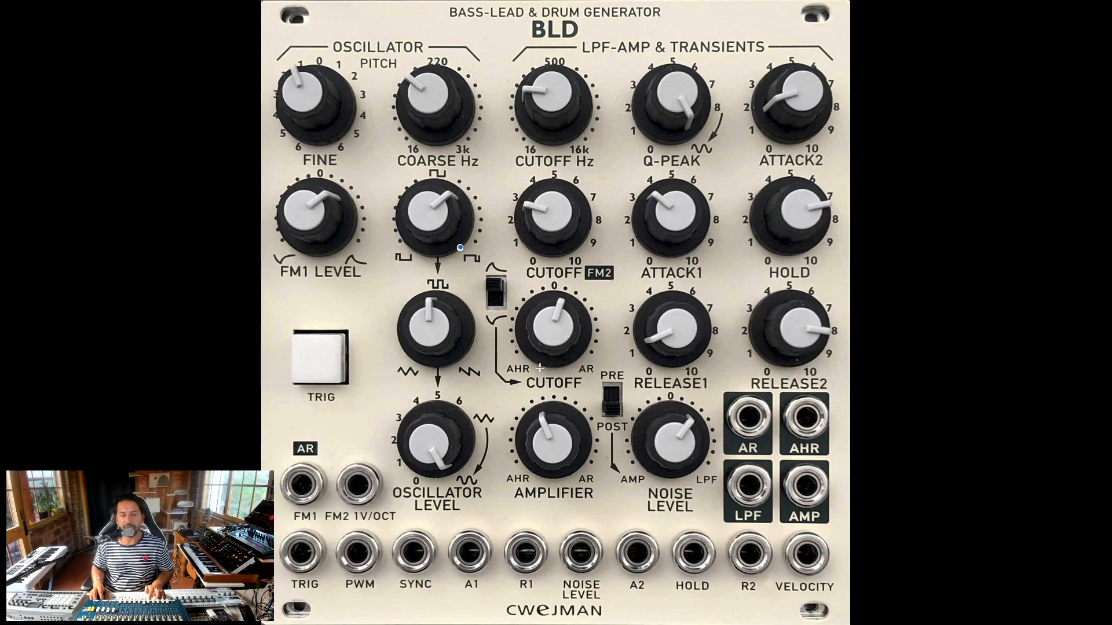
pyautogui.press('super+Tab')
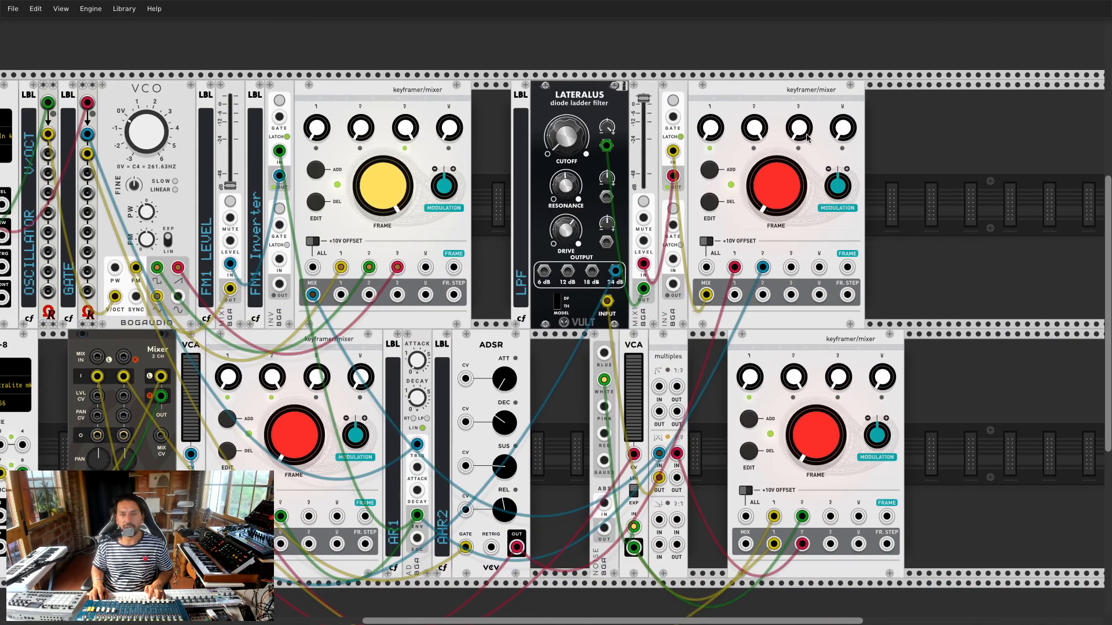
pyautogui.moveTo(723, 111); pyautogui.dragTo(759, 88)
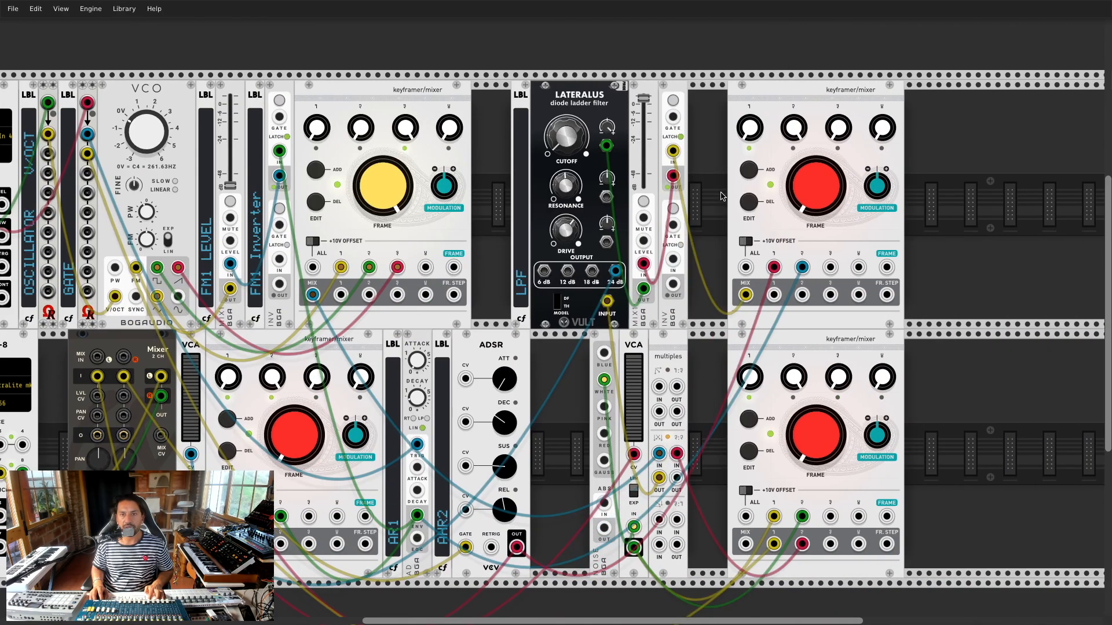
# Step: Duplicate the FM1 Inverter label beside the keyframer/mixer and name it CUTOFF ADSR / AR
pyautogui.hotkey('ctrl', 'd')
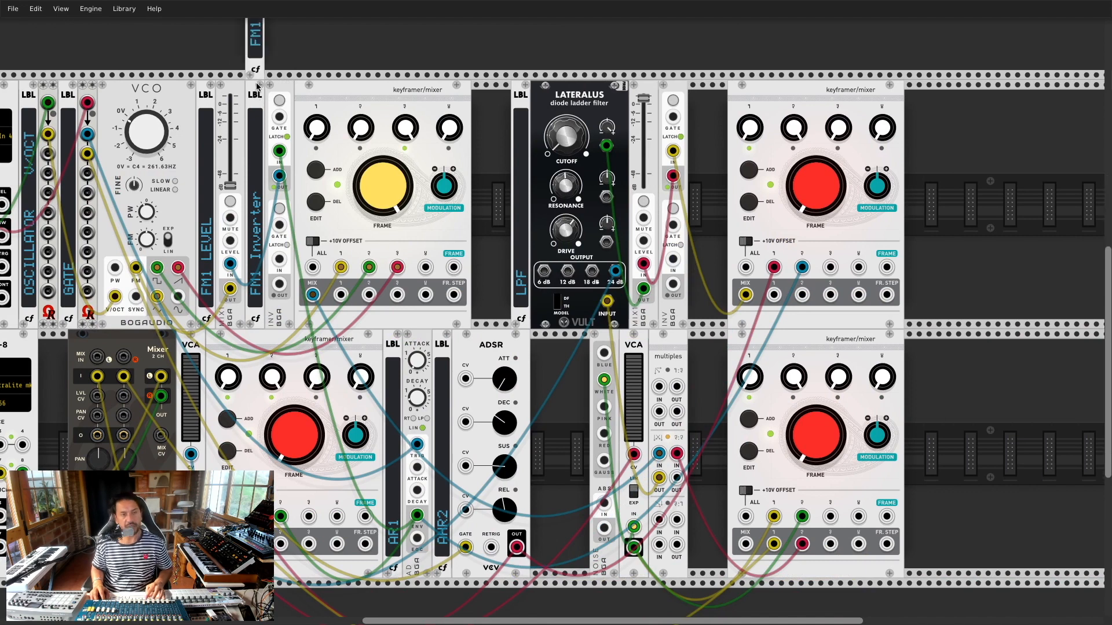
pyautogui.click(660, 217)
pyautogui.moveTo(697, 240); pyautogui.dragTo(718, 240)
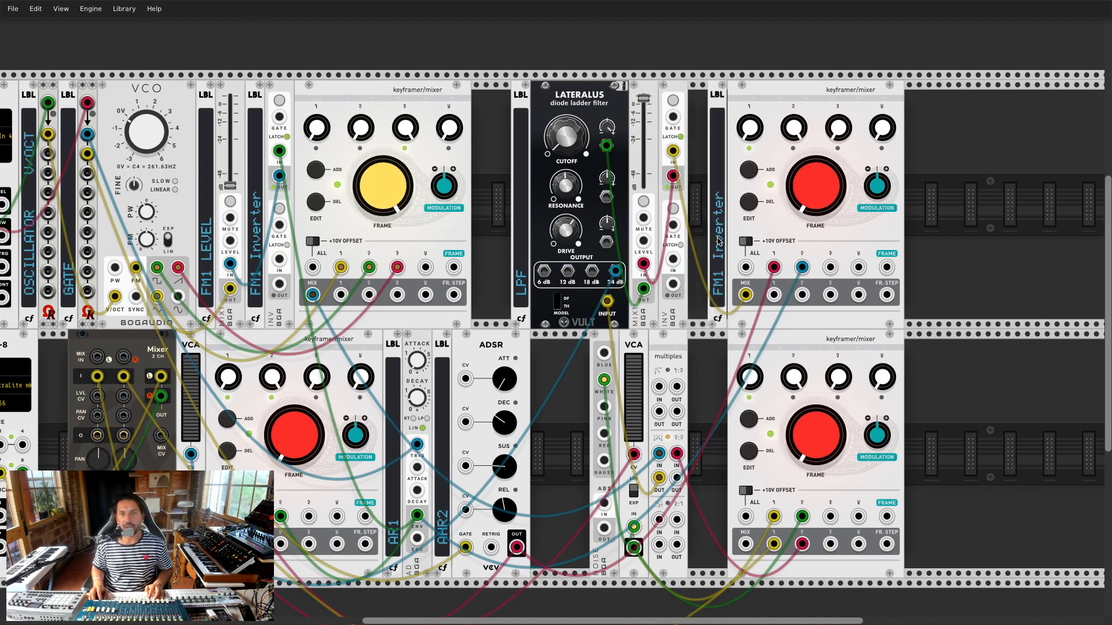
pyautogui.rightClick(718, 292)
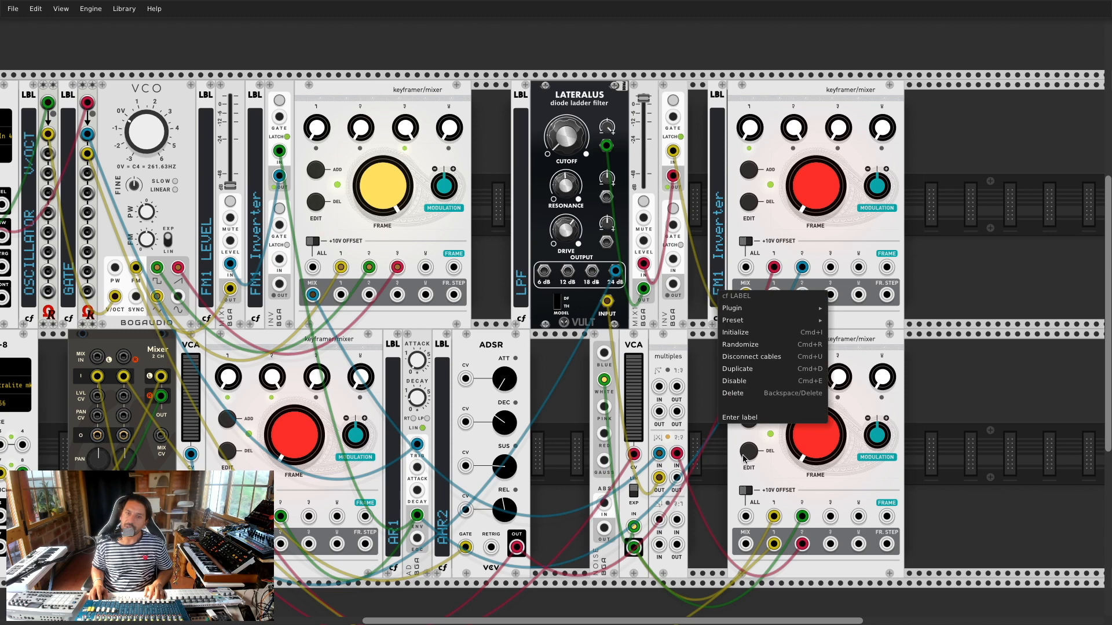
pyautogui.click(744, 417)
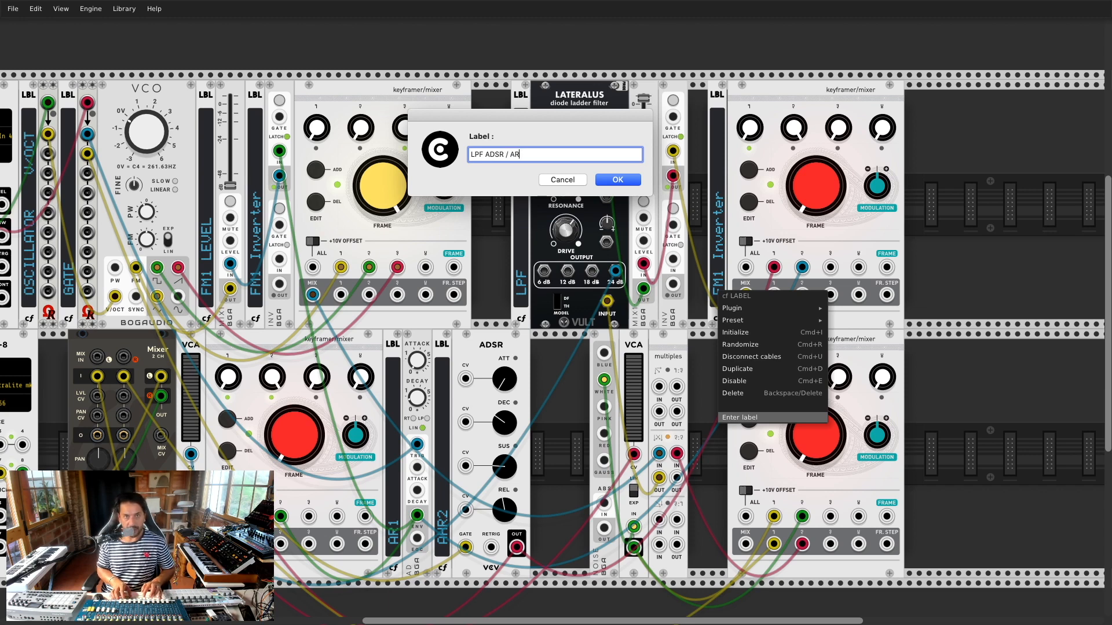
pyautogui.press('Return')
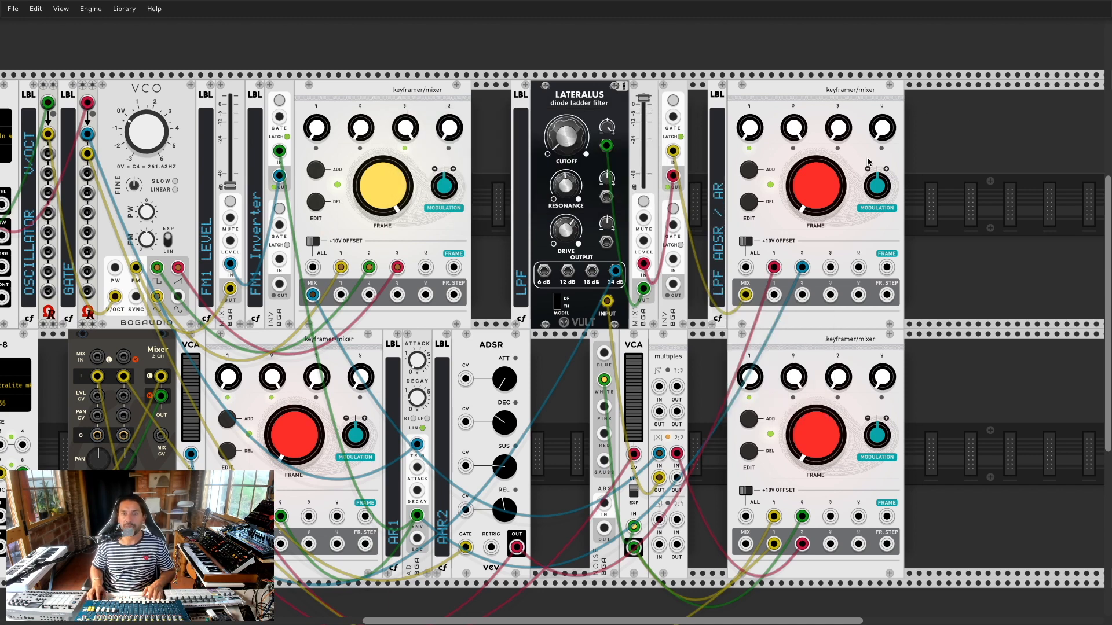
pyautogui.moveTo(798, 88); pyautogui.dragTo(769, 88)
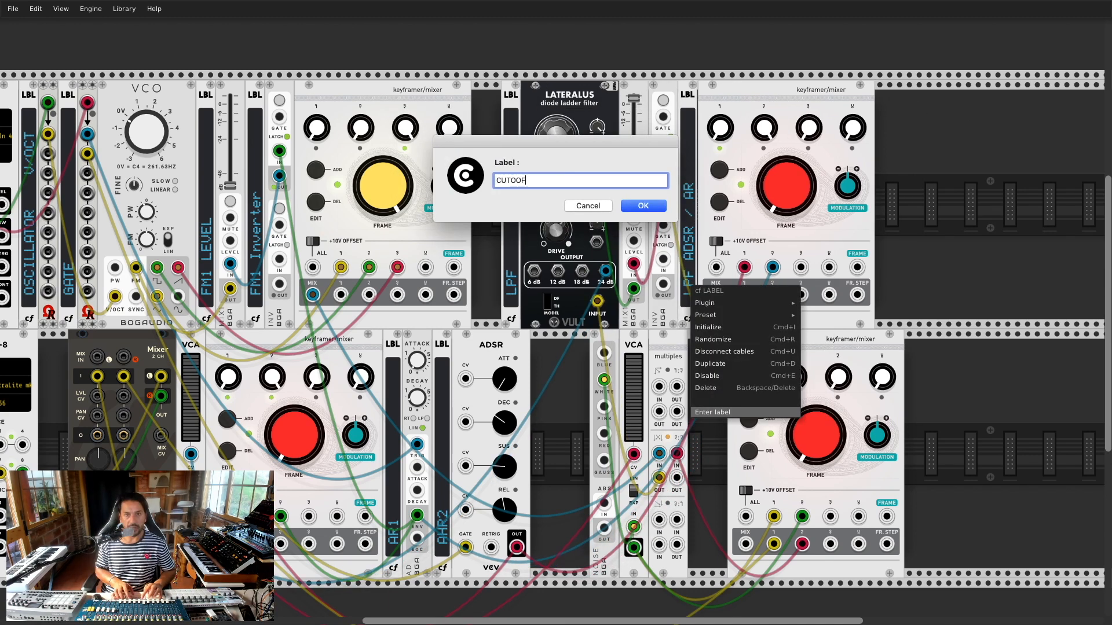
pyautogui.write('ADSR /')
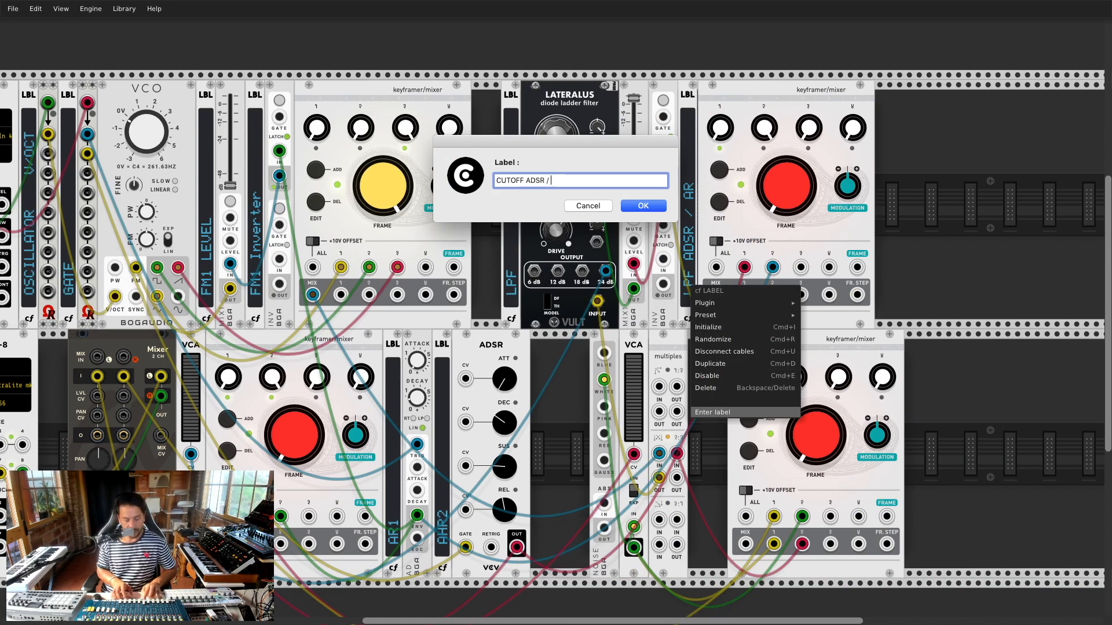
pyautogui.press('Return')
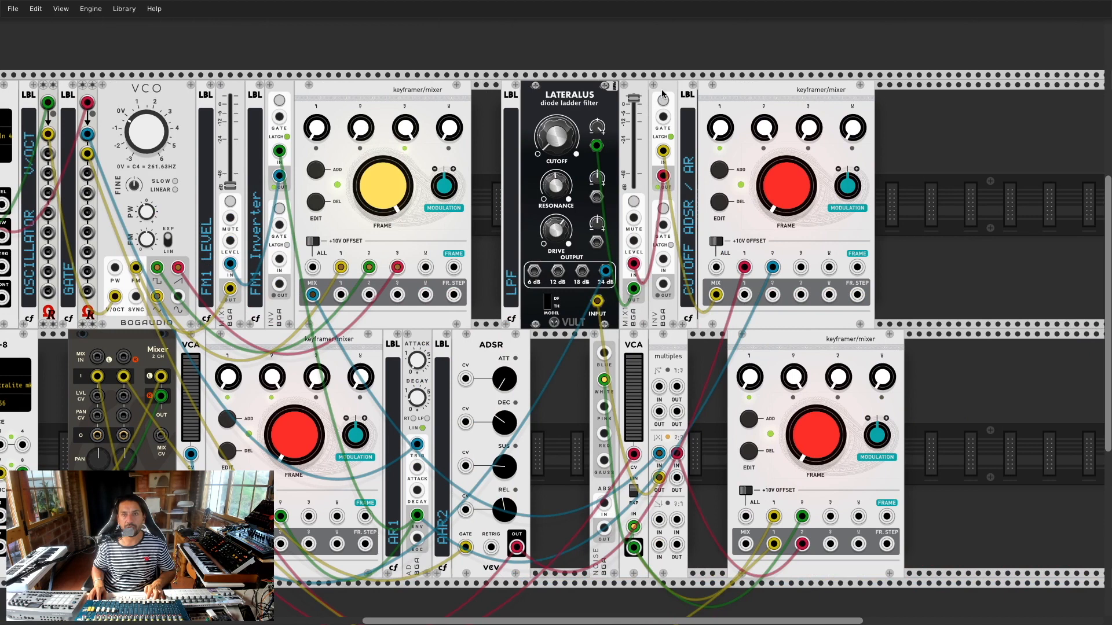
pyautogui.moveTo(662, 94); pyautogui.dragTo(702, 93)
# Step: Duplicate the CUTOFF ADSR / AR label and relabel the copy 'Switch: INV'
pyautogui.hotkey('ctrl', 'd')
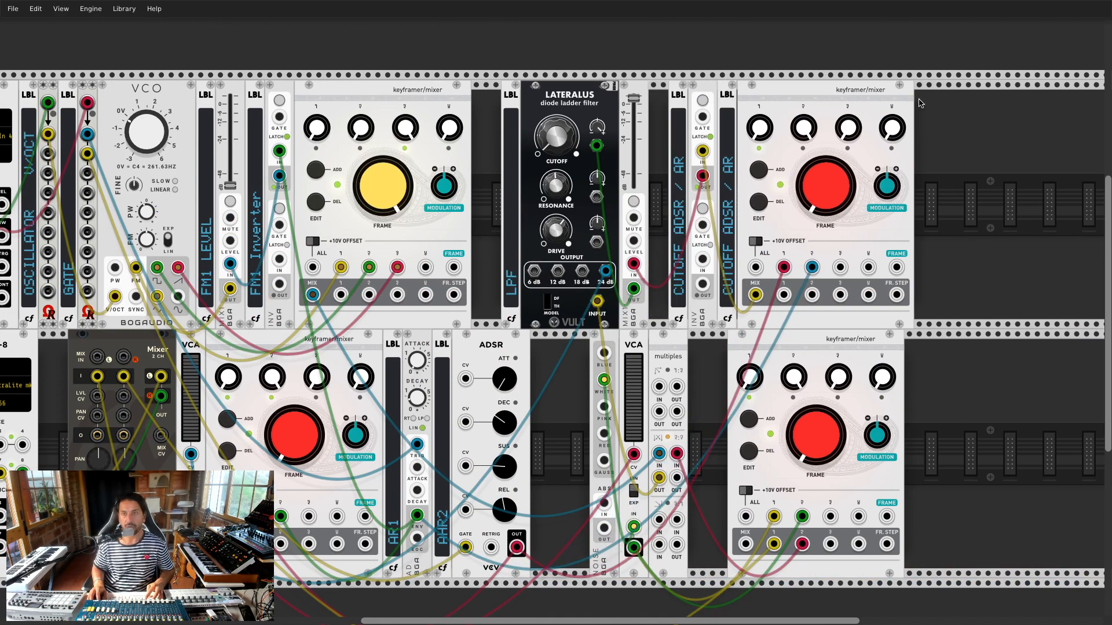
pyautogui.rightClick(675, 211)
pyautogui.click(709, 337)
pyautogui.click(526, 184)
pyautogui.write('Switch:')
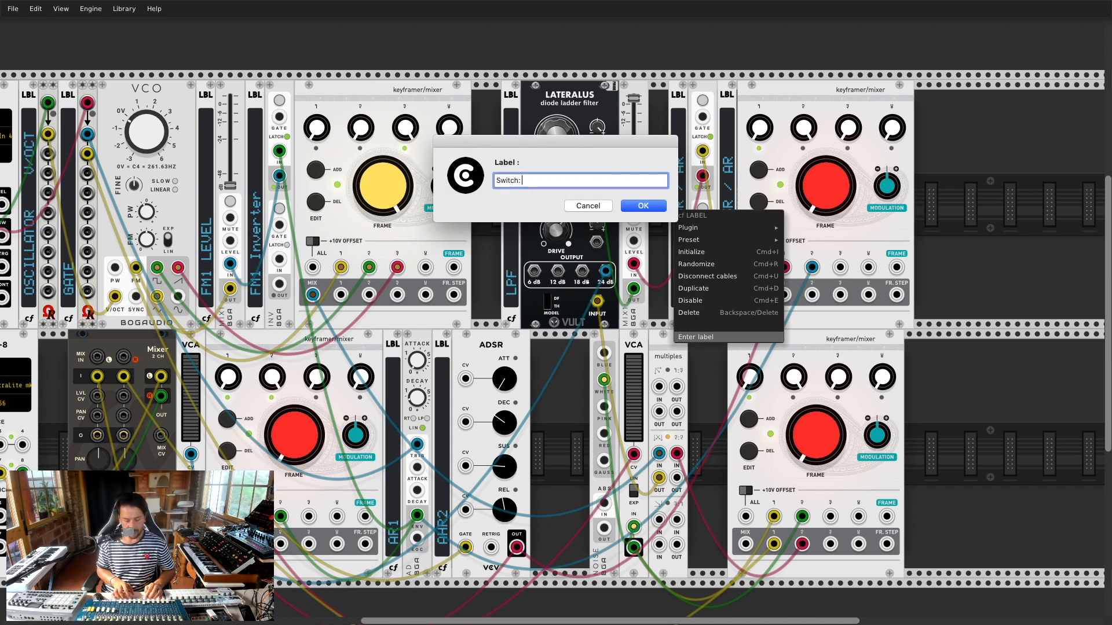
pyautogui.write(' INV')
pyautogui.press('Return')
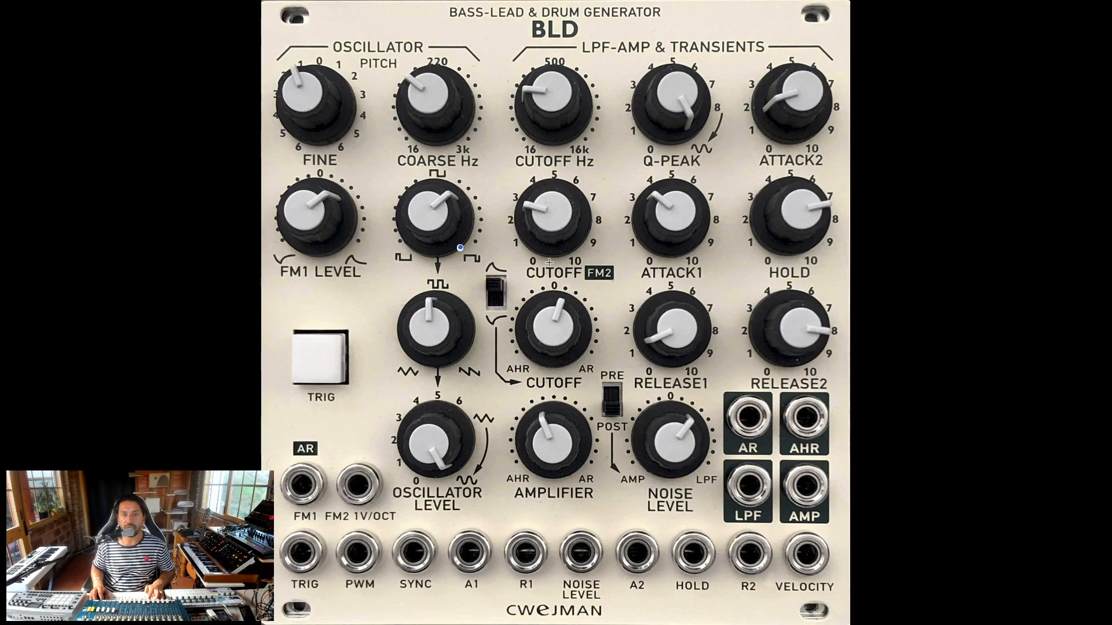
# Step: Shift the mixer fader right and place a copy of the LPF label beside the Lateralus filter
pyautogui.press('super+Tab')
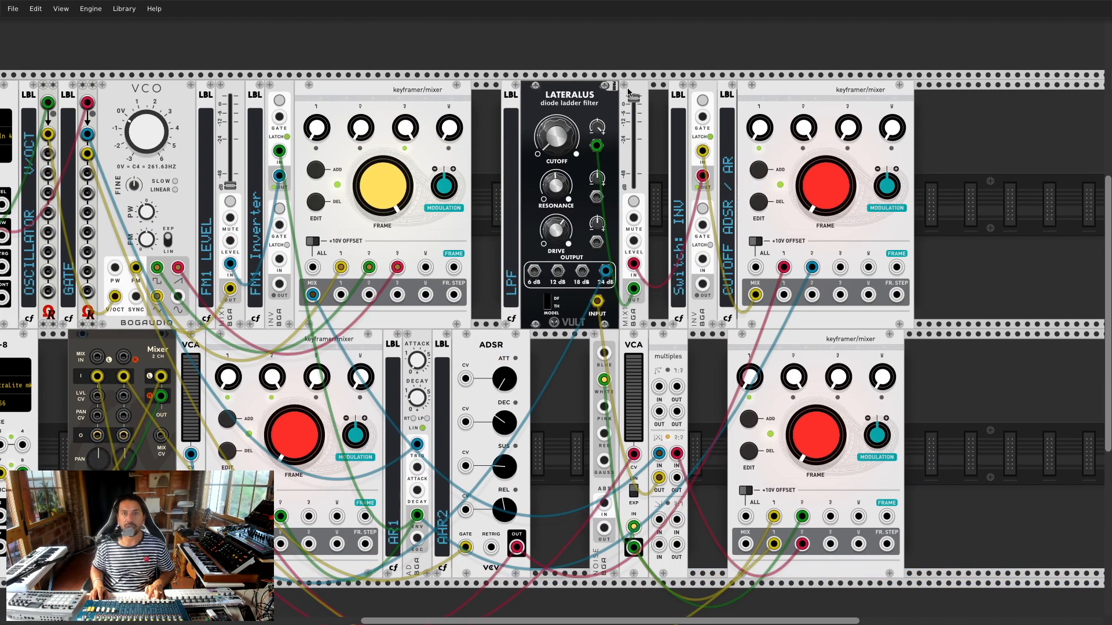
pyautogui.moveTo(648, 92); pyautogui.dragTo(676, 92)
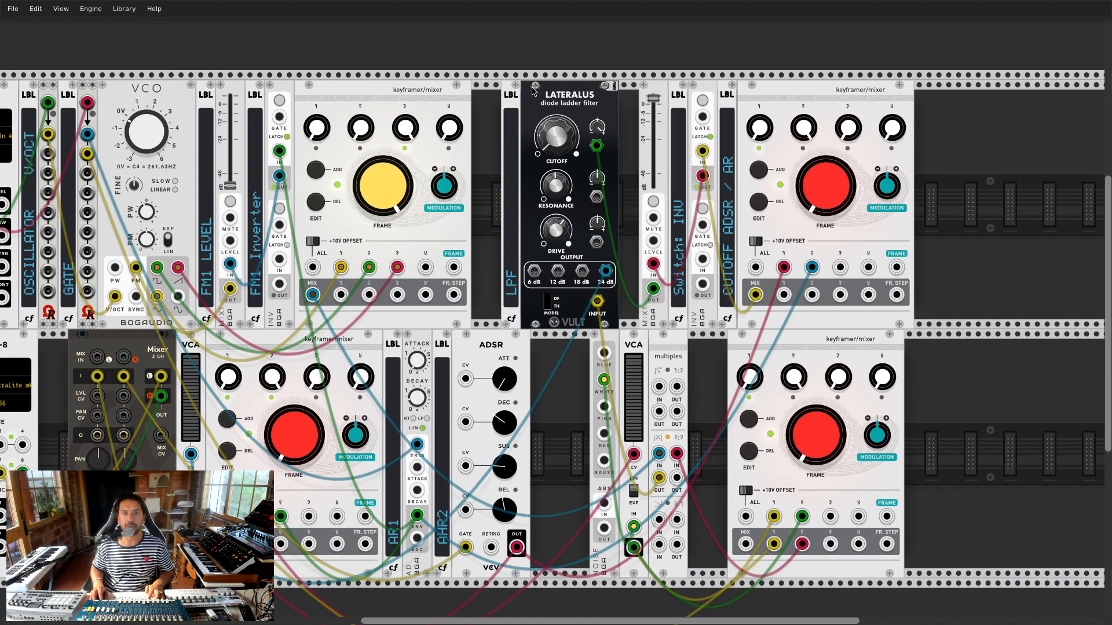
pyautogui.hotkey('ctrl', 'd')
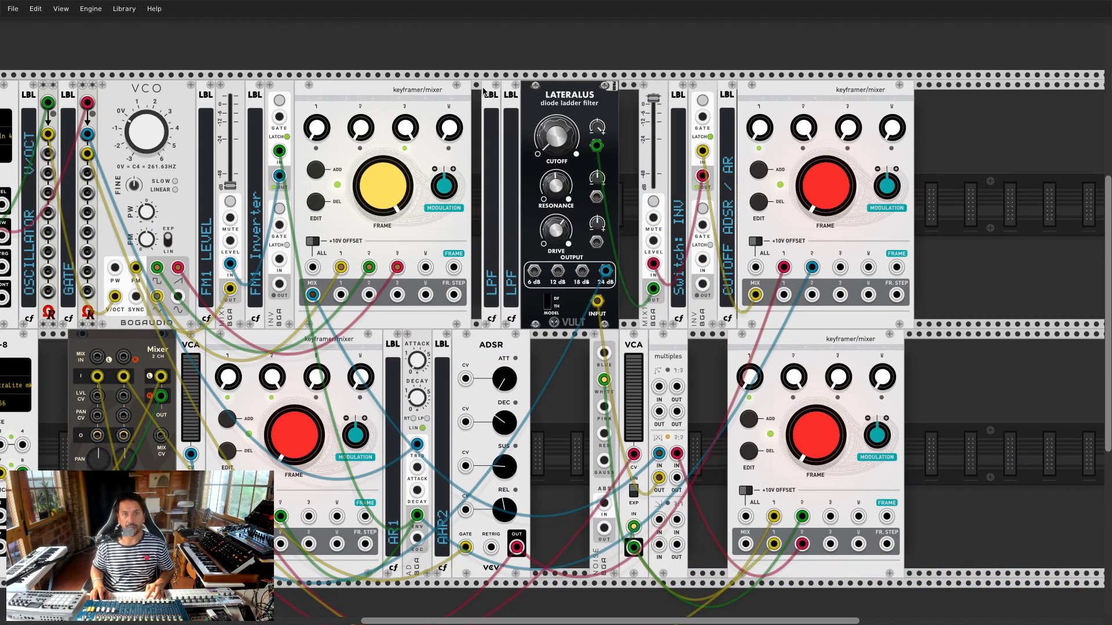
pyautogui.moveTo(484, 91); pyautogui.dragTo(625, 93)
pyautogui.rightClick(635, 277)
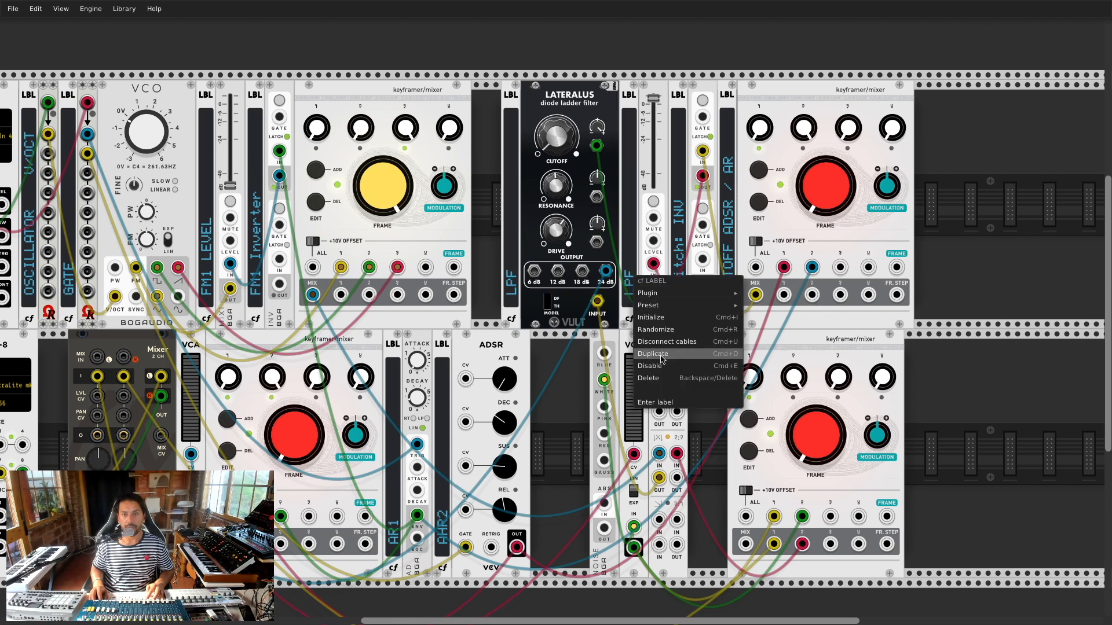
pyautogui.click(655, 403)
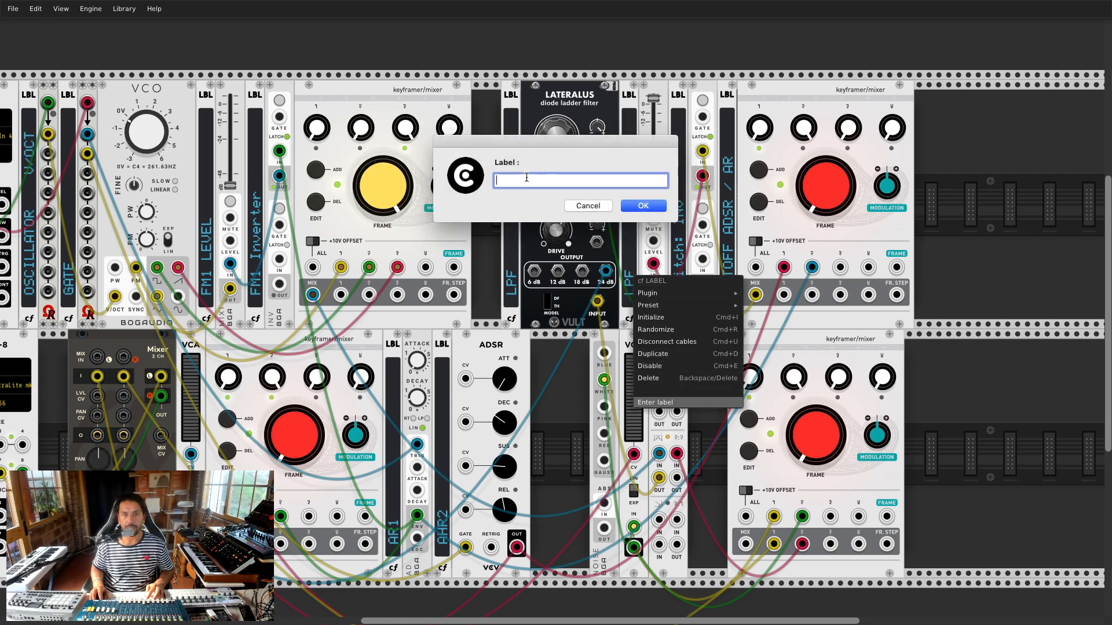
pyautogui.write('CUTOF FM')
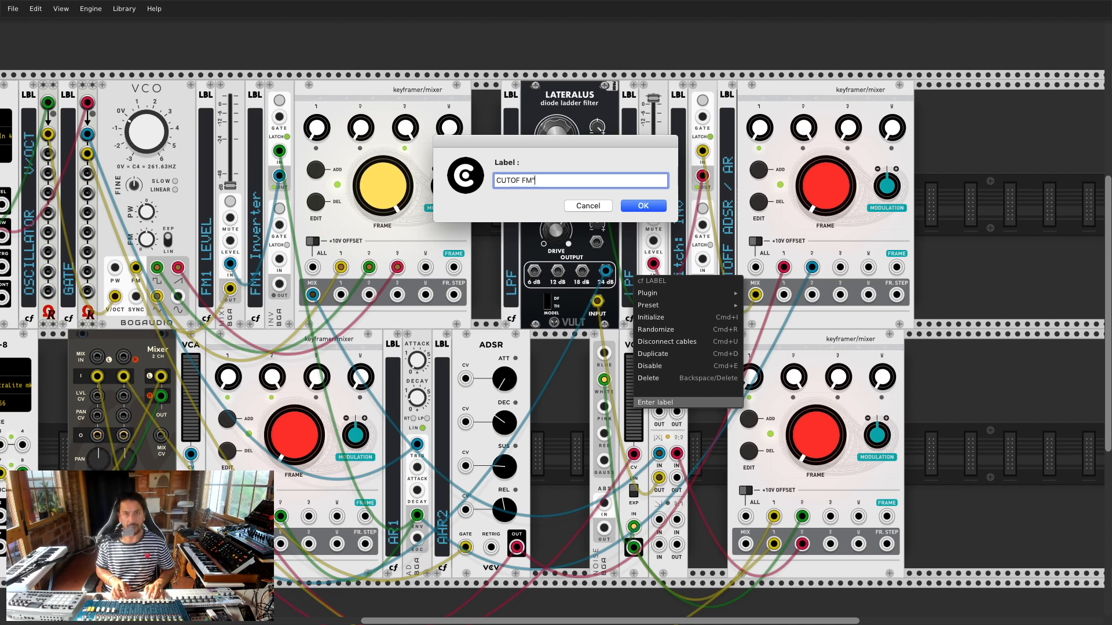
pyautogui.press('Return')
# Step: Rename the new label CUTOFF FM2 and close the gap in the top row
pyautogui.rightClick(633, 243)
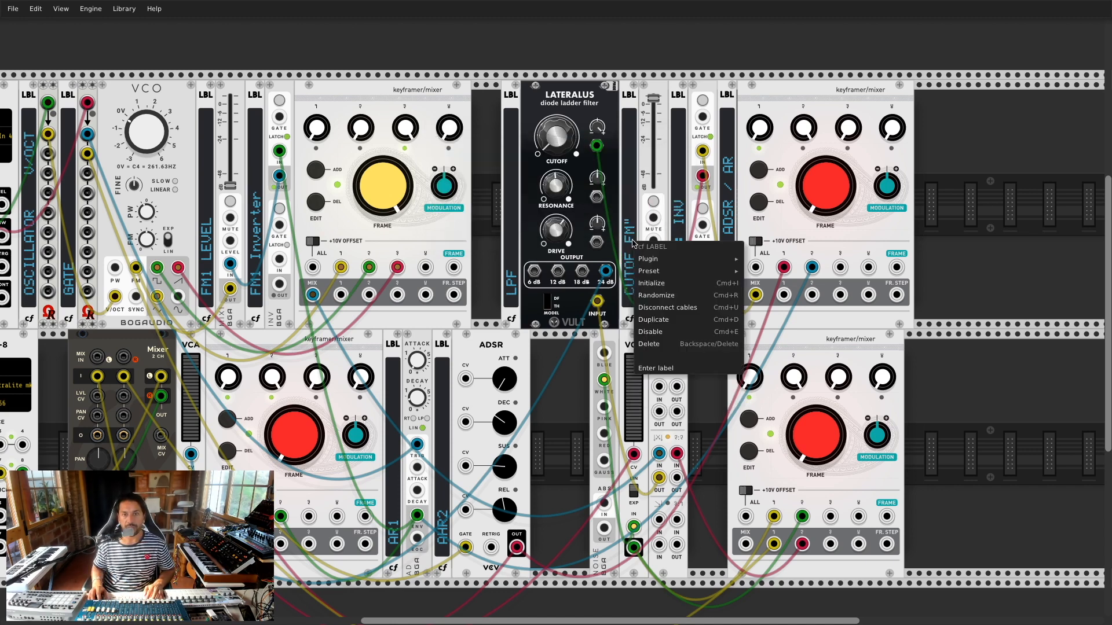
pyautogui.click(673, 368)
pyautogui.click(551, 186)
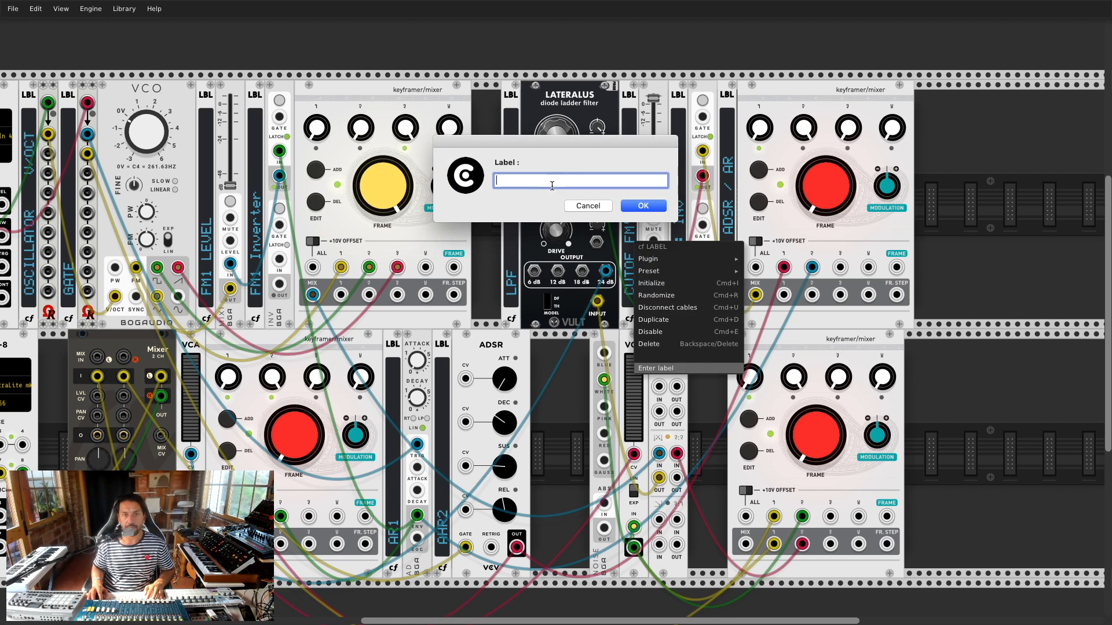
pyautogui.write('CUTOFF FM2')
pyautogui.press('Return')
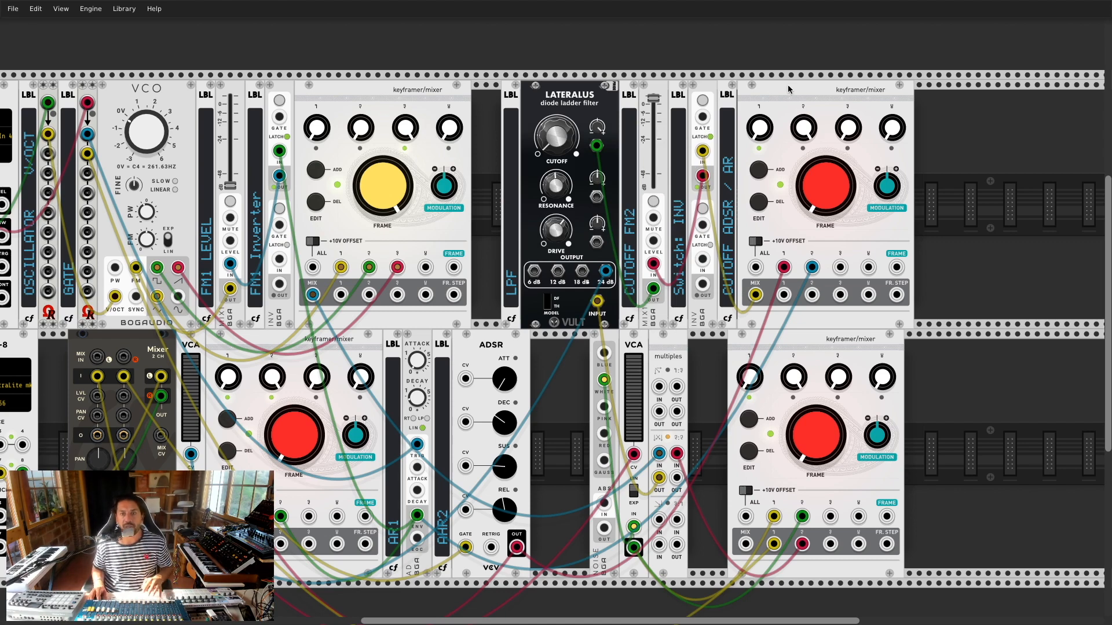
pyautogui.moveTo(817, 88); pyautogui.dragTo(779, 88)
# Step: Patch the noise module's WHITE output into the lower VCA input
pyautogui.hscroll(-4, 737, 93)
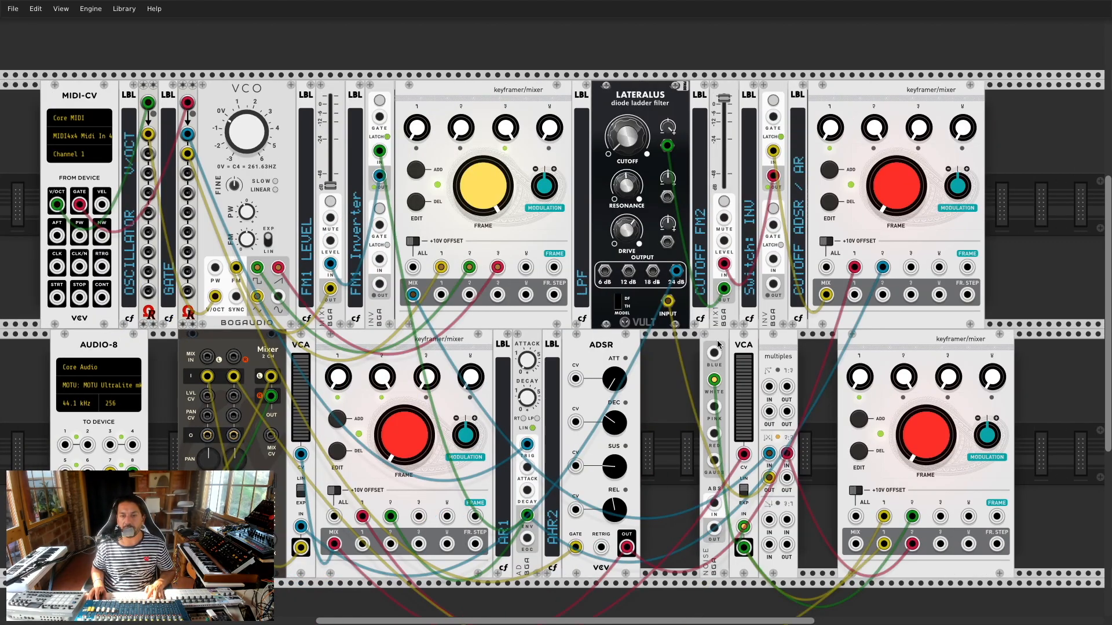
pyautogui.moveTo(714, 380); pyautogui.dragTo(744, 527)
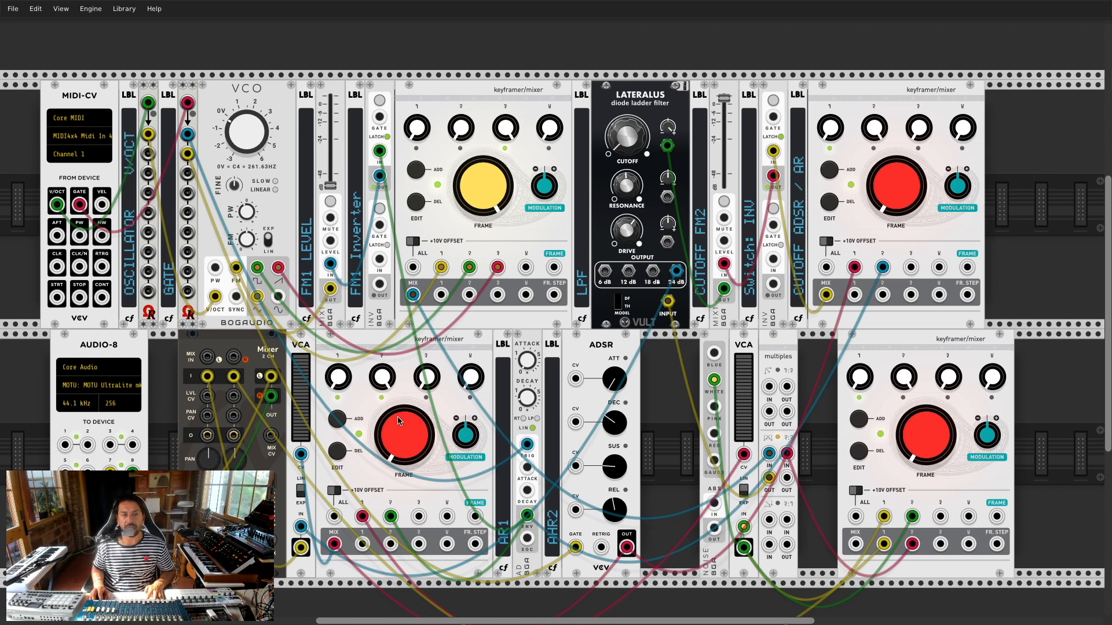
pyautogui.press('super+Tab')
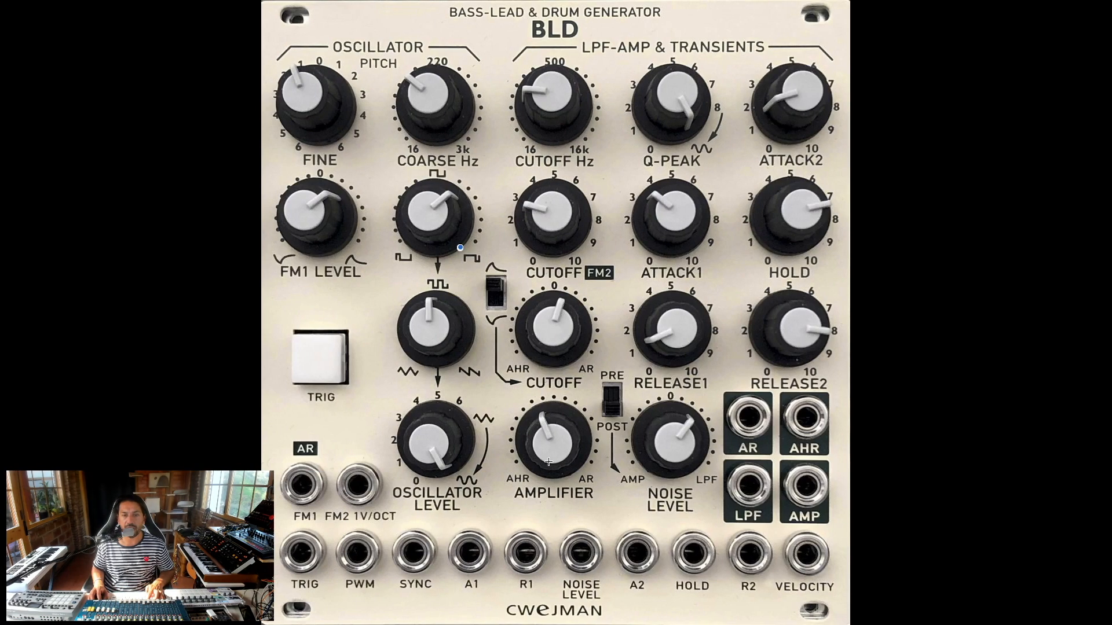
pyautogui.press('super+Tab')
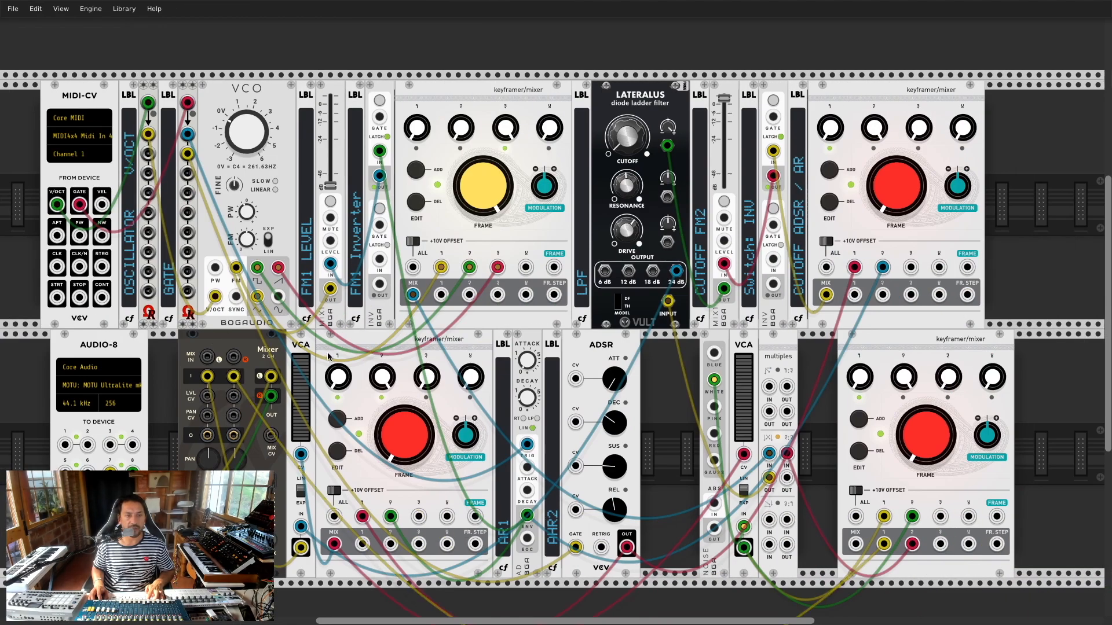
# Step: Make room by the lower keyframer/mixer and add an AR1 label copy reading AMPLIFIER ADSR / AR
pyautogui.rightClick(332, 343)
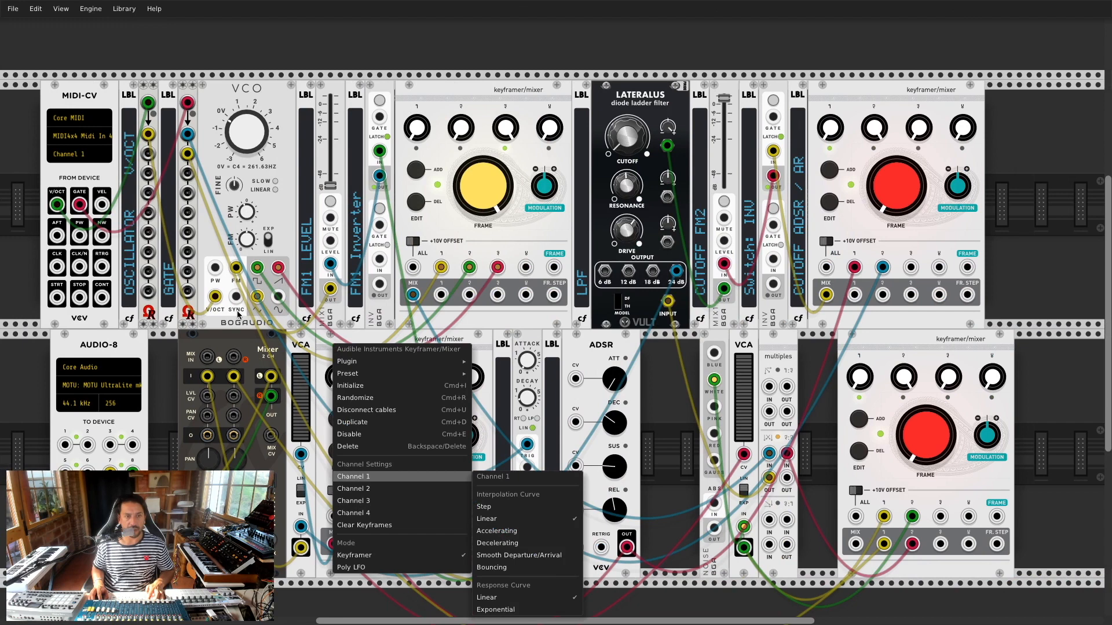
pyautogui.click(281, 313)
pyautogui.moveTo(329, 344); pyautogui.dragTo(365, 352)
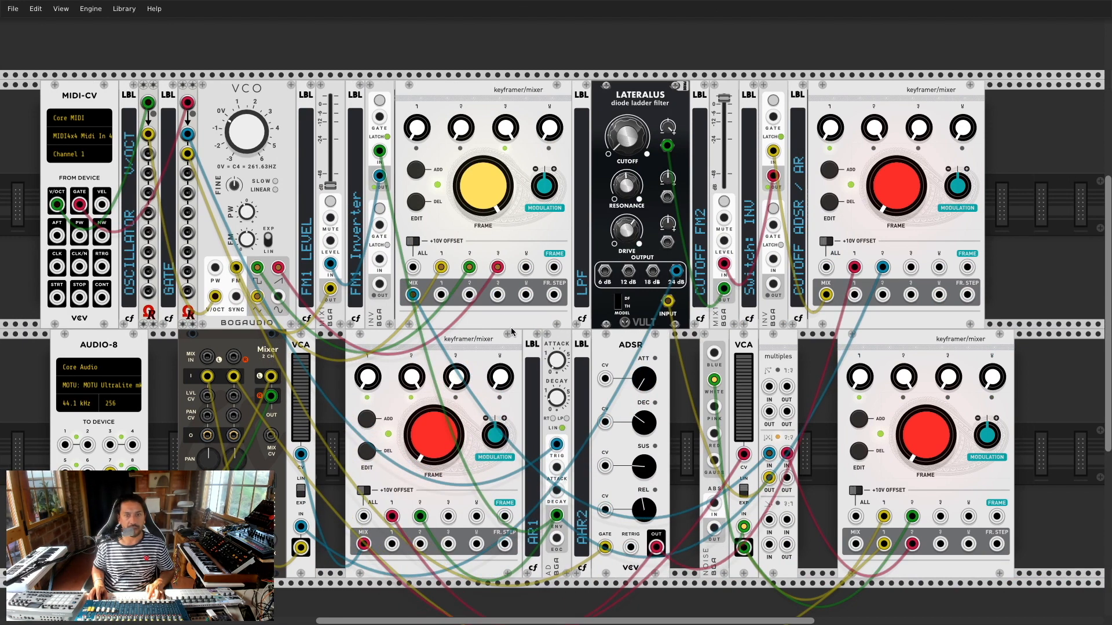
pyautogui.hotkey('ctrl', 'd')
pyautogui.moveTo(685, 348); pyautogui.dragTo(340, 495)
pyautogui.rightClick(340, 495)
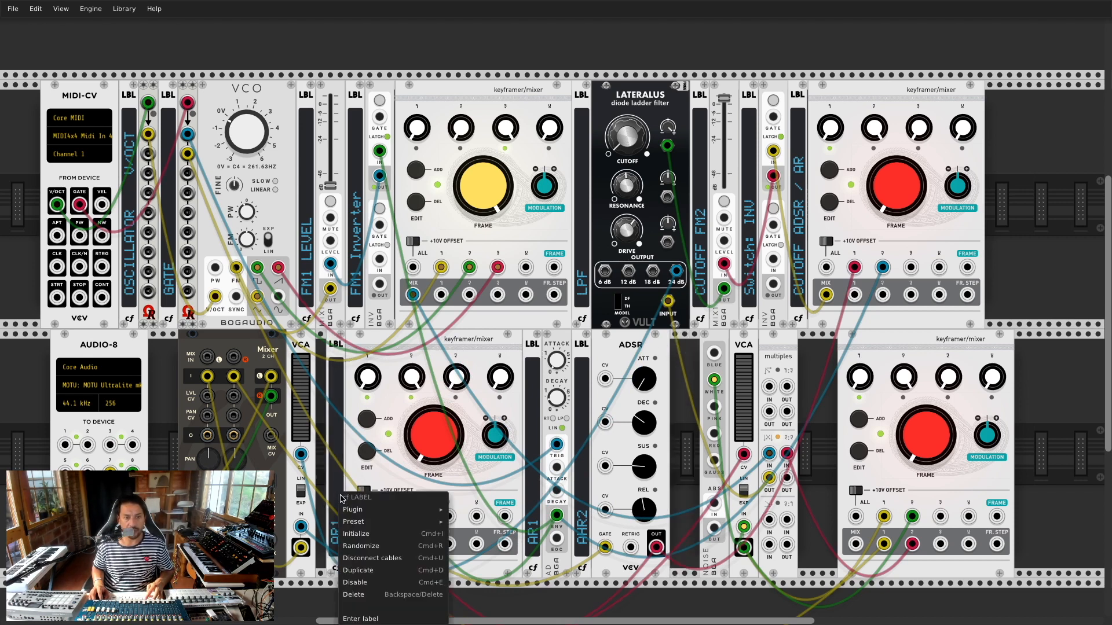
pyautogui.click(368, 619)
pyautogui.click(549, 180)
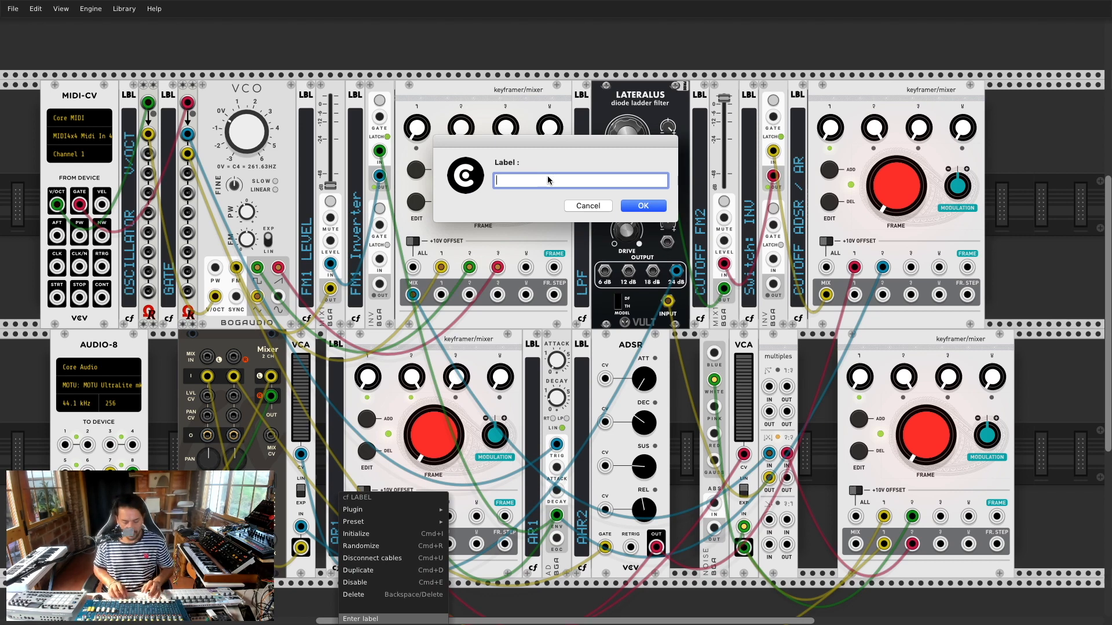
pyautogui.write('AMPLIFIER ADSR / AR')
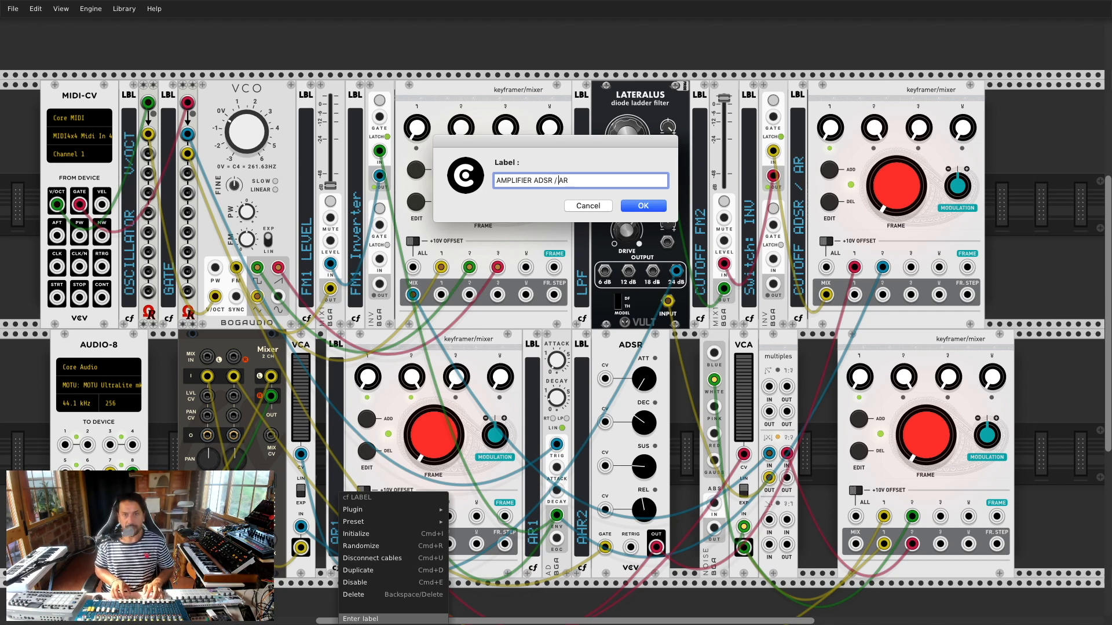
pyautogui.press('Return')
# Step: Shift the lower VCA right and place a copy of the oscillator label beside it, ready for new text
pyautogui.moveTo(316, 346); pyautogui.dragTo(344, 347)
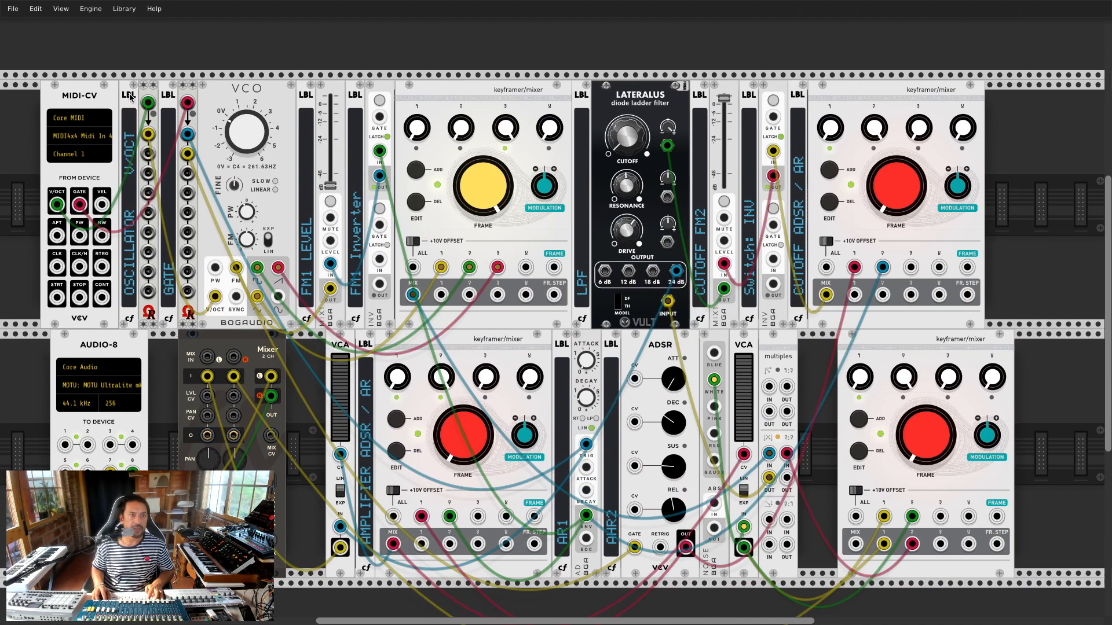
pyautogui.press('super+d')
pyautogui.moveTo(127, 65); pyautogui.dragTo(348, 394)
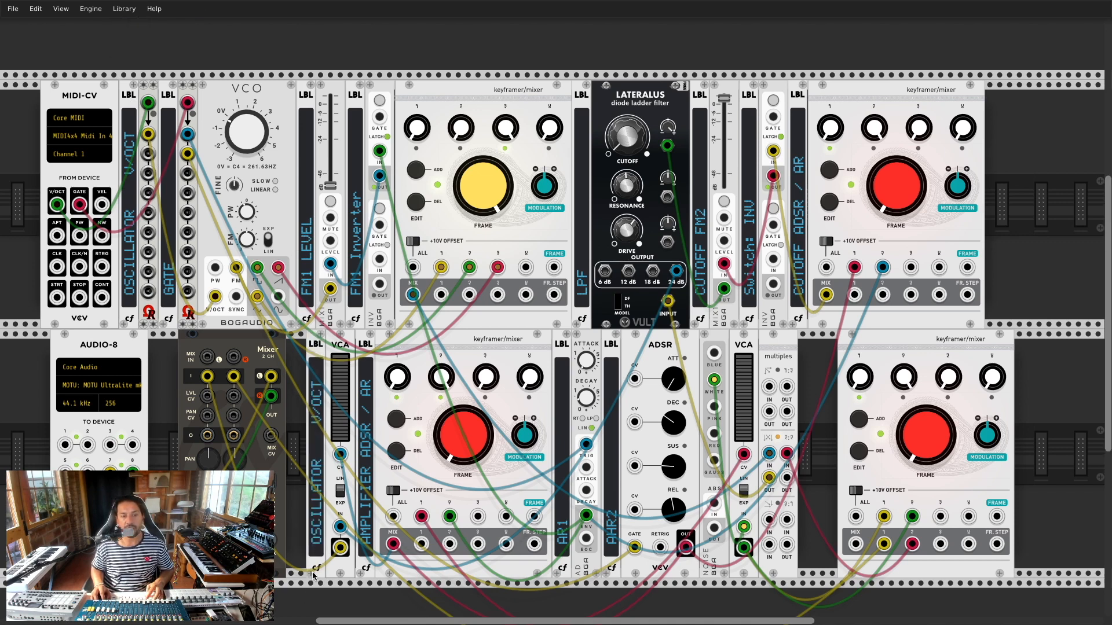
pyautogui.rightClick(317, 541)
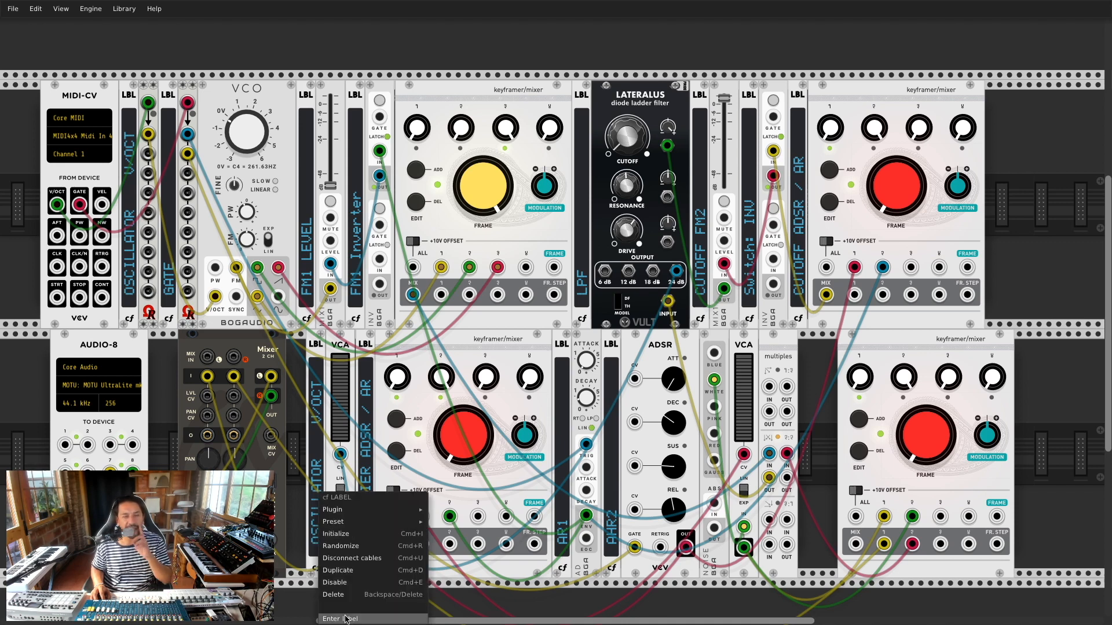
pyautogui.click(314, 473)
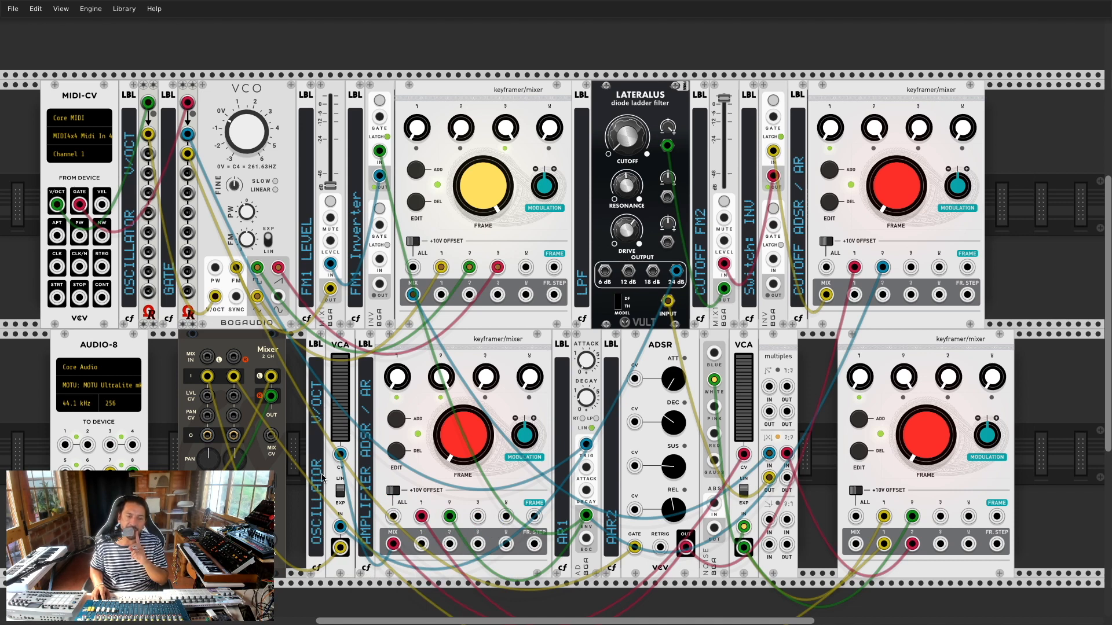
pyautogui.rightClick(319, 572)
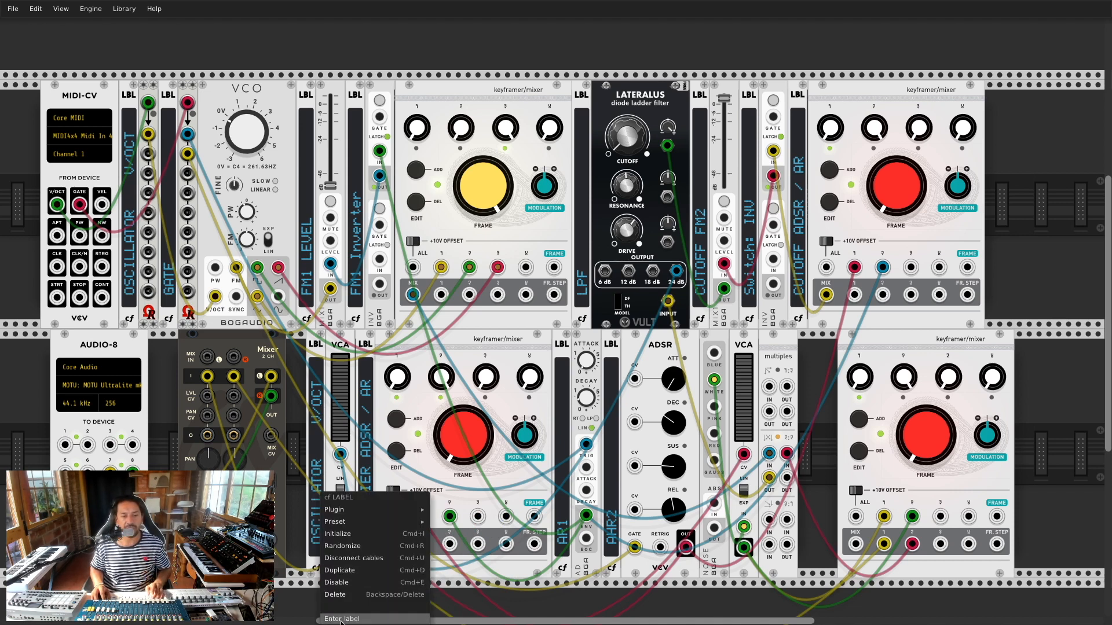
pyautogui.click(342, 618)
pyautogui.click(521, 180)
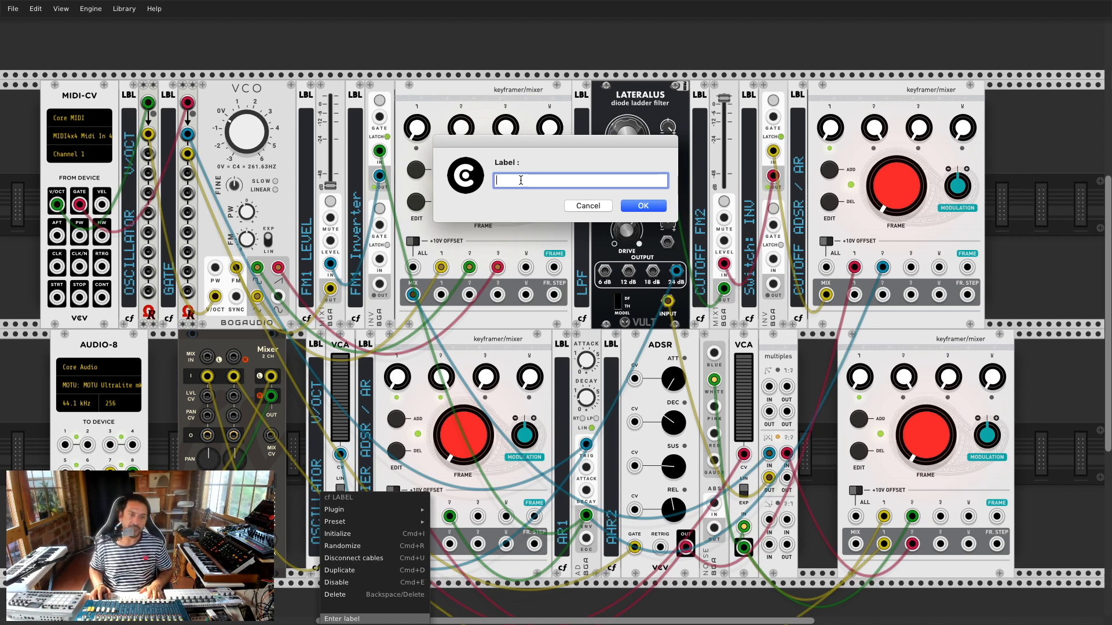
# Step: Name the label OSCILLATOR LEVEL, move it next to the Mixer, and shift the bottom-right keyframer/mixer left
pyautogui.write('OSCILLATOR LEVEL')
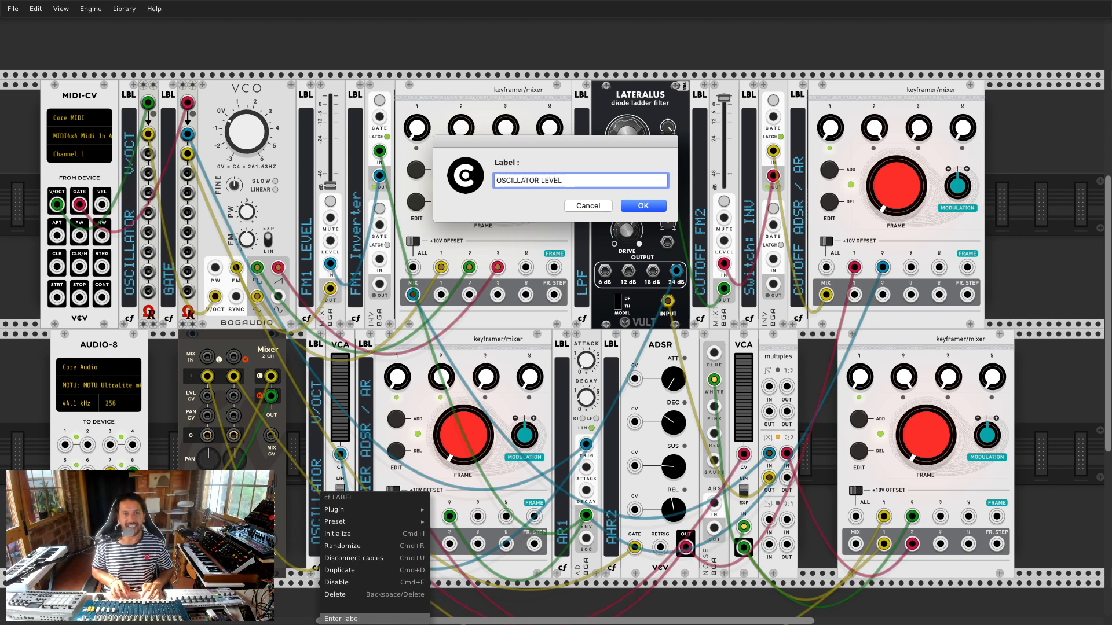
pyautogui.press('Return')
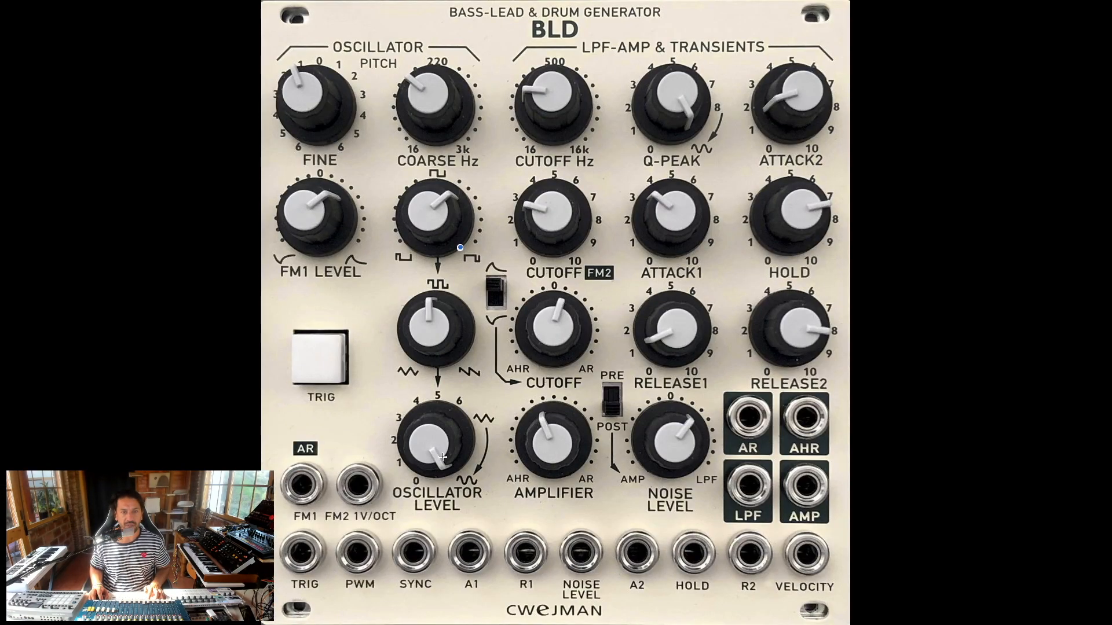
pyautogui.press('super+Tab')
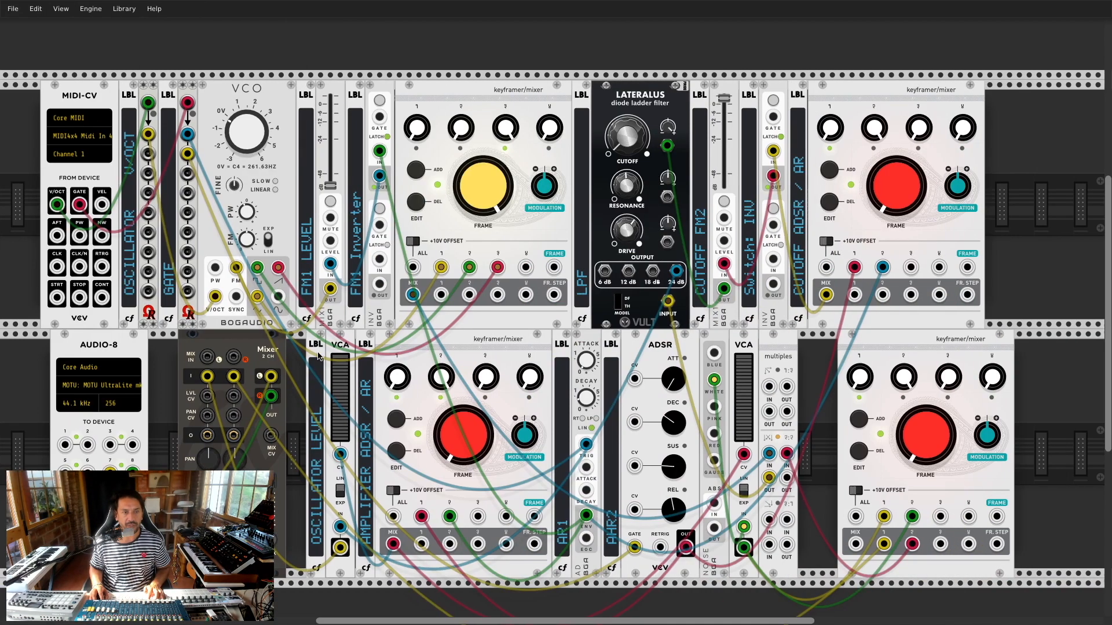
pyautogui.moveTo(318, 355); pyautogui.dragTo(169, 345)
pyautogui.moveTo(933, 344); pyautogui.dragTo(770, 344)
# Step: Compare the lower row of the patch against the BLD reference photo
pyautogui.scroll(4, 351, 176)
pyautogui.scroll(-5, 358, 191)
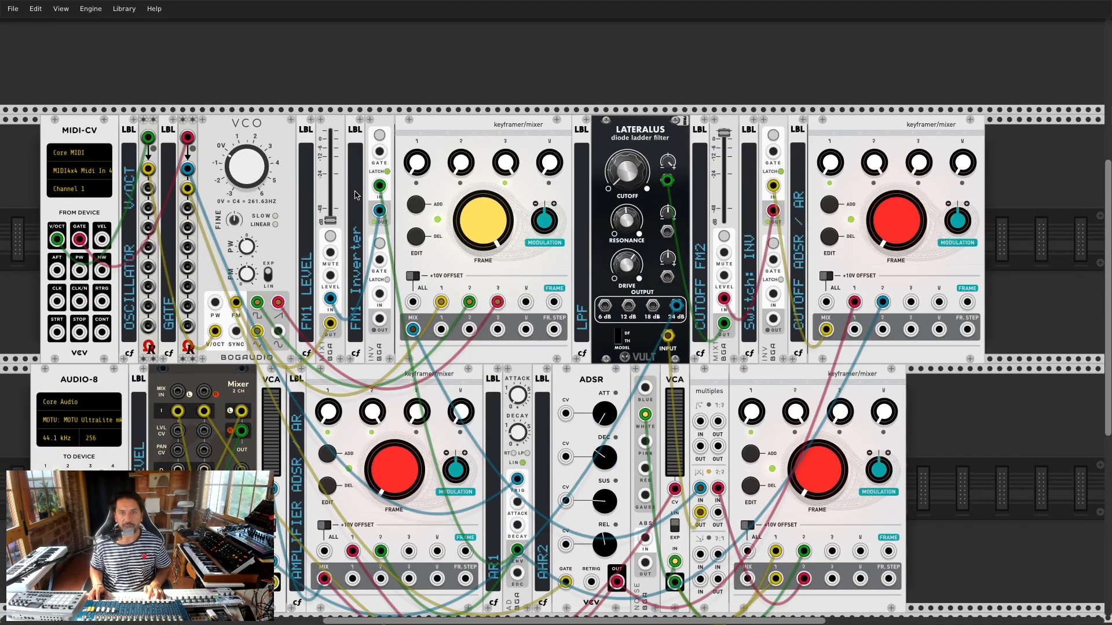
pyautogui.press('super+Tab')
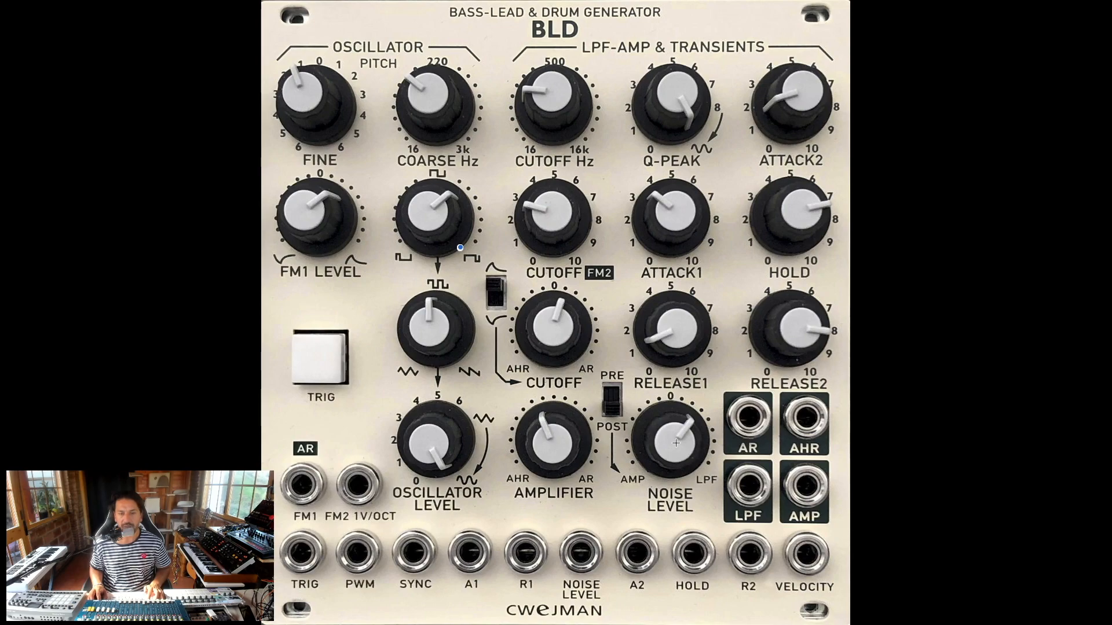
pyautogui.press('super+Tab')
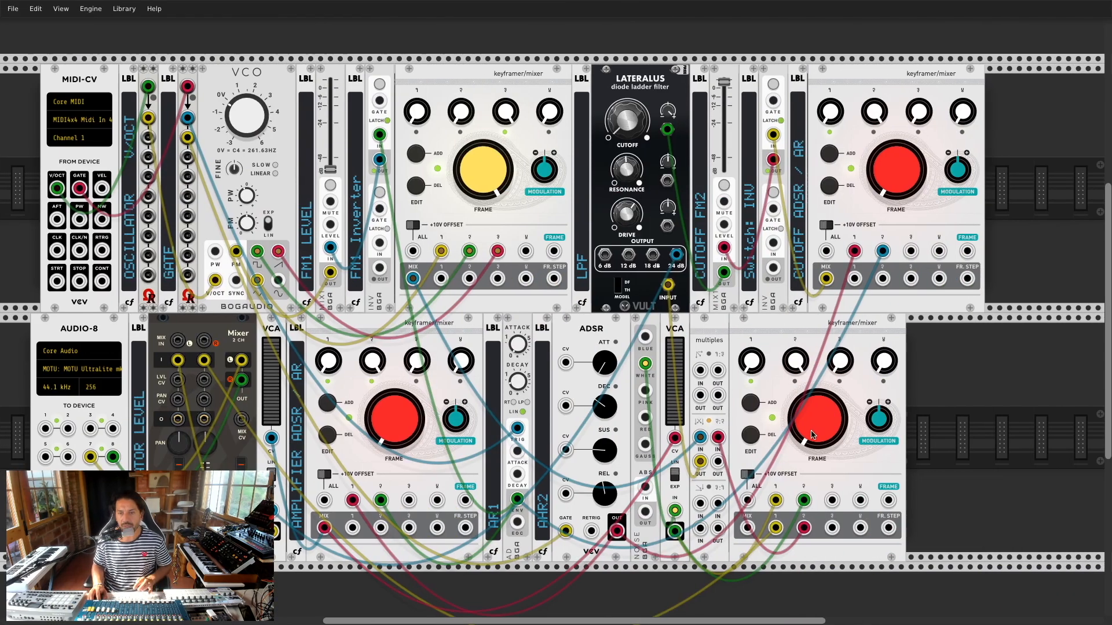
pyautogui.press('super+Tab')
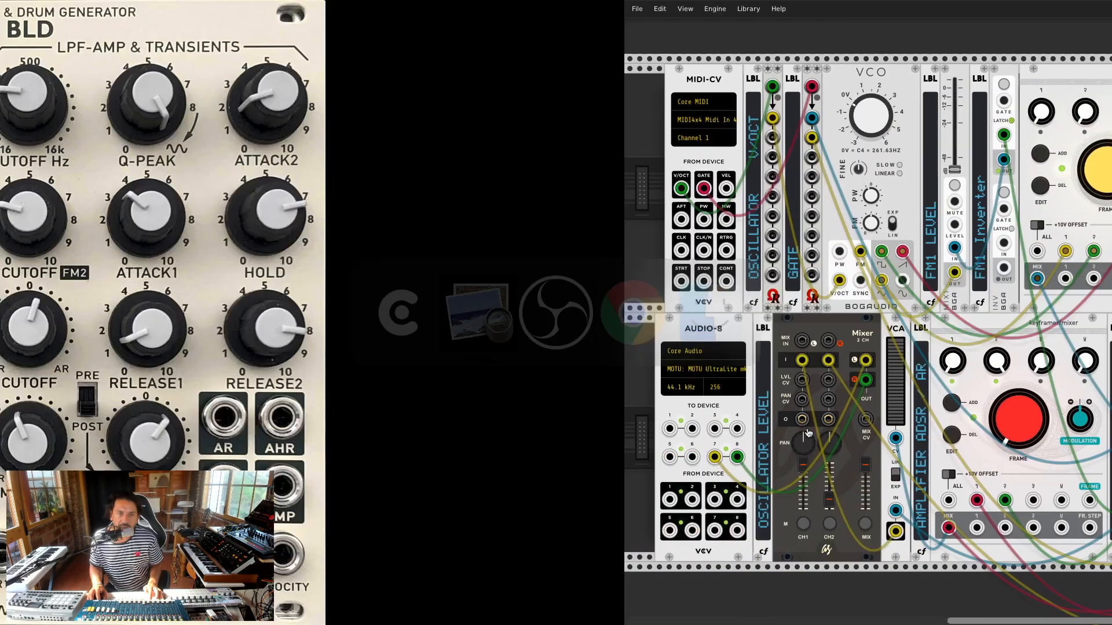
pyautogui.press('super+Tab')
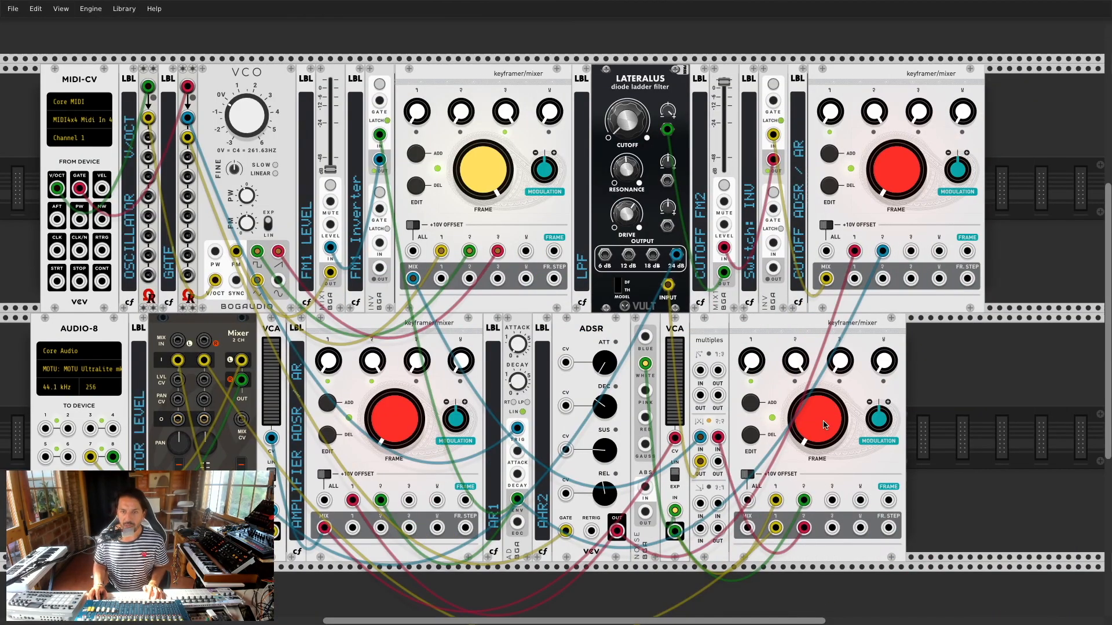
# Step: Add a duplicated AHR2 label after the multiples reading NOISE LEVEL AMP LPF
pyautogui.moveTo(774, 344); pyautogui.dragTo(824, 342)
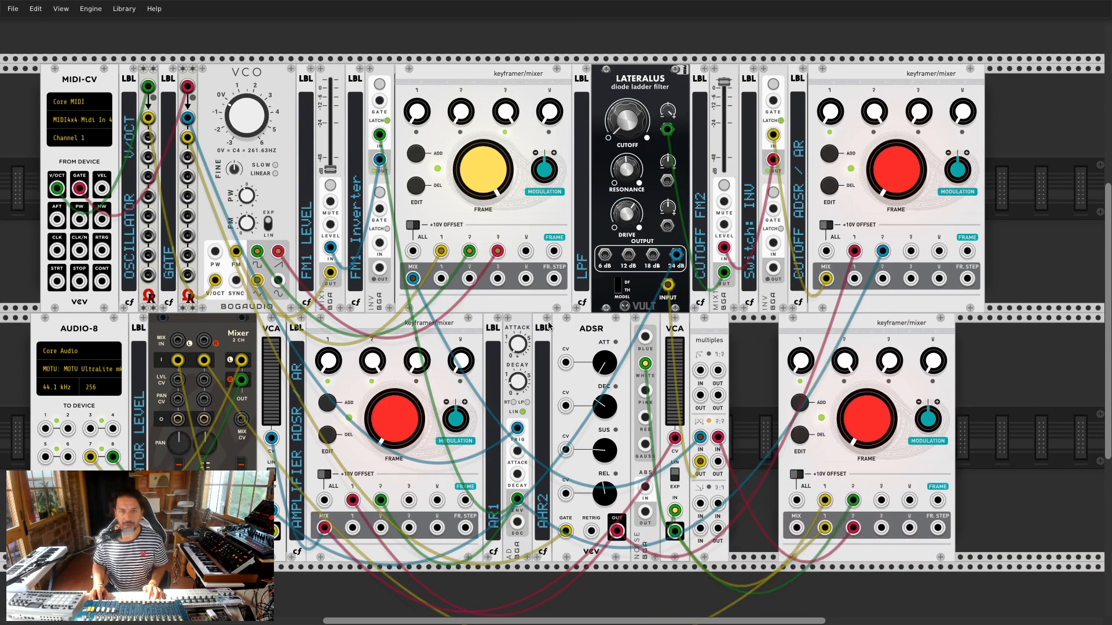
pyautogui.hotkey('ctrl', 'd')
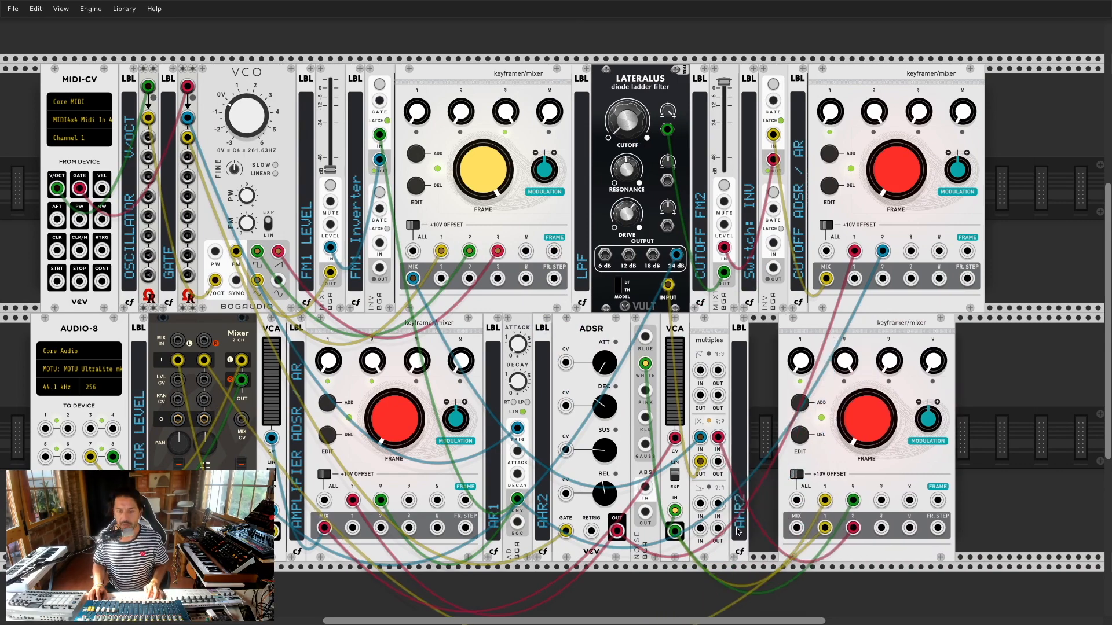
pyautogui.press('super+Tab')
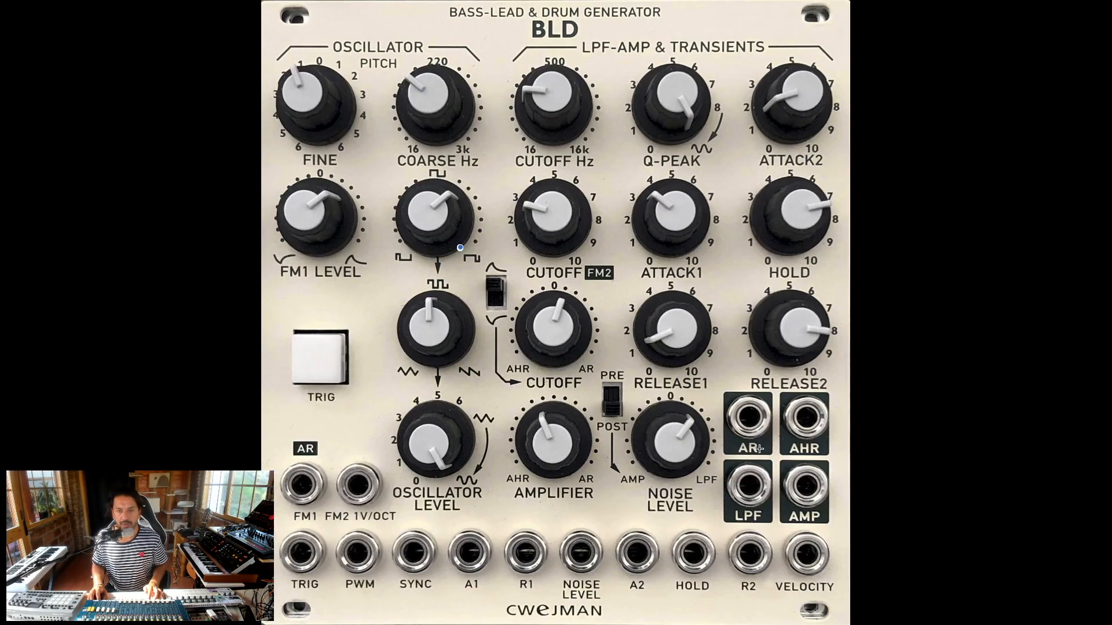
pyautogui.press('super+Tab')
pyautogui.rightClick(736, 525)
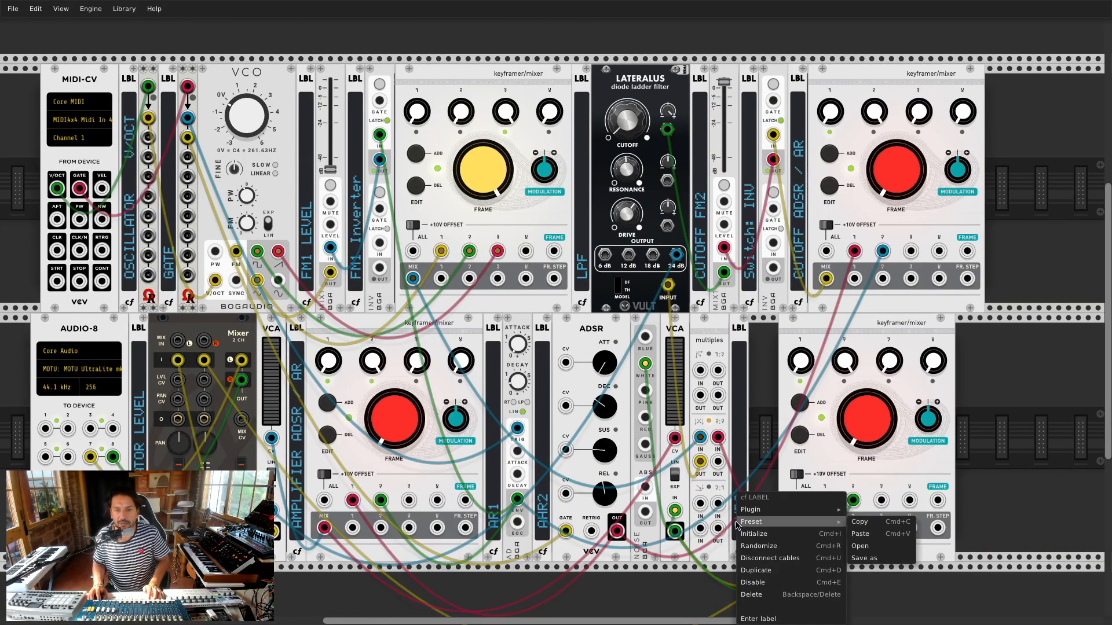
pyautogui.click(753, 619)
pyautogui.write('N')
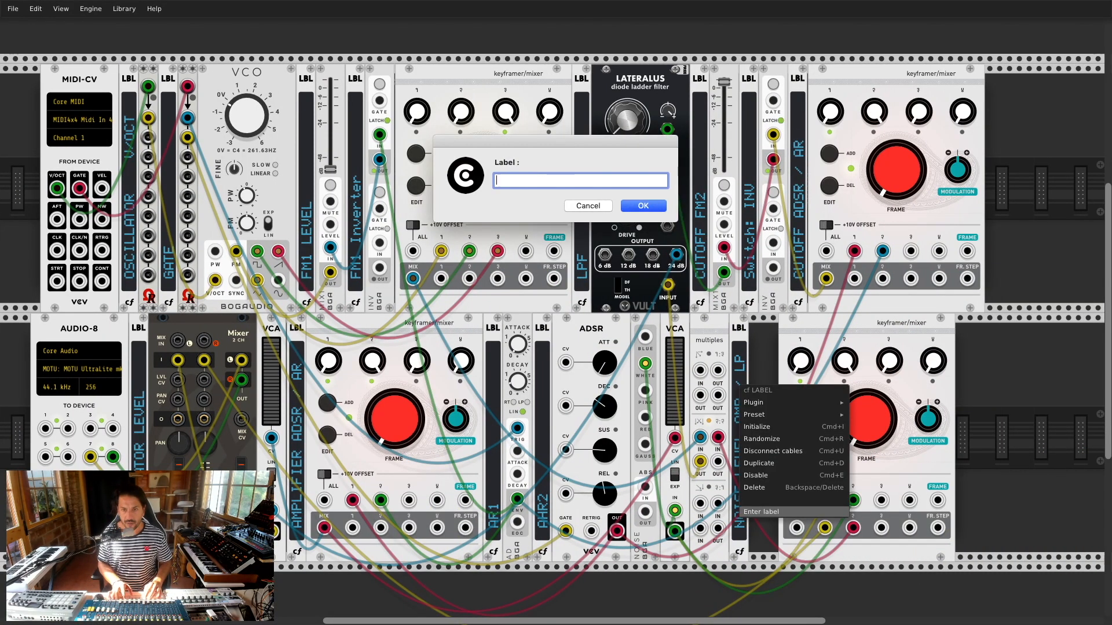
pyautogui.write('NOISE LEV')
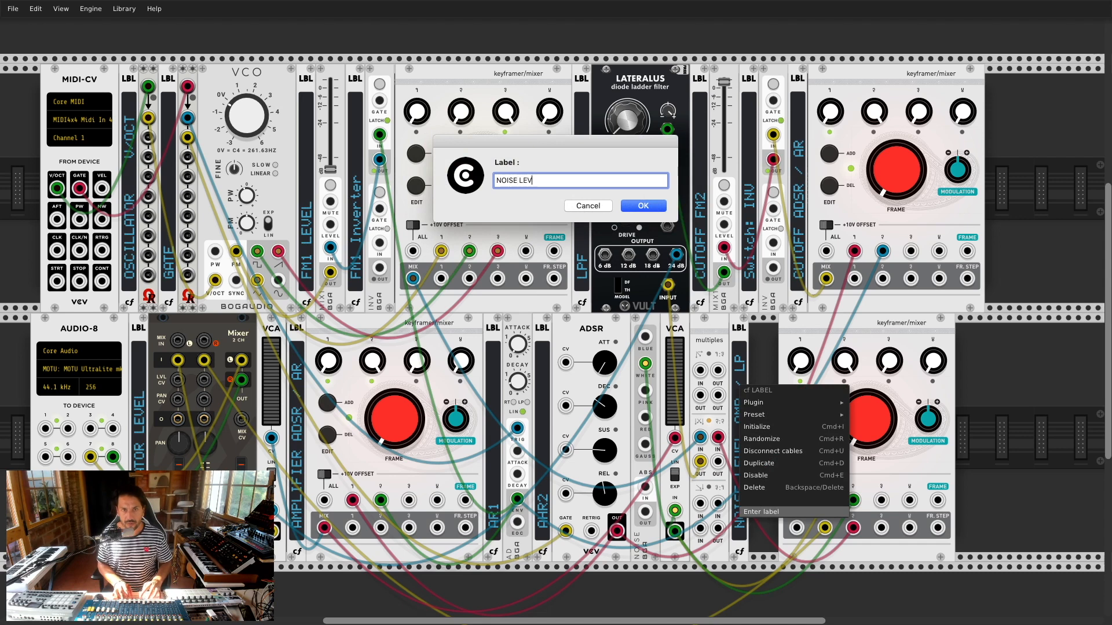
pyautogui.write('EL AMP LPF')
pyautogui.press('Return')
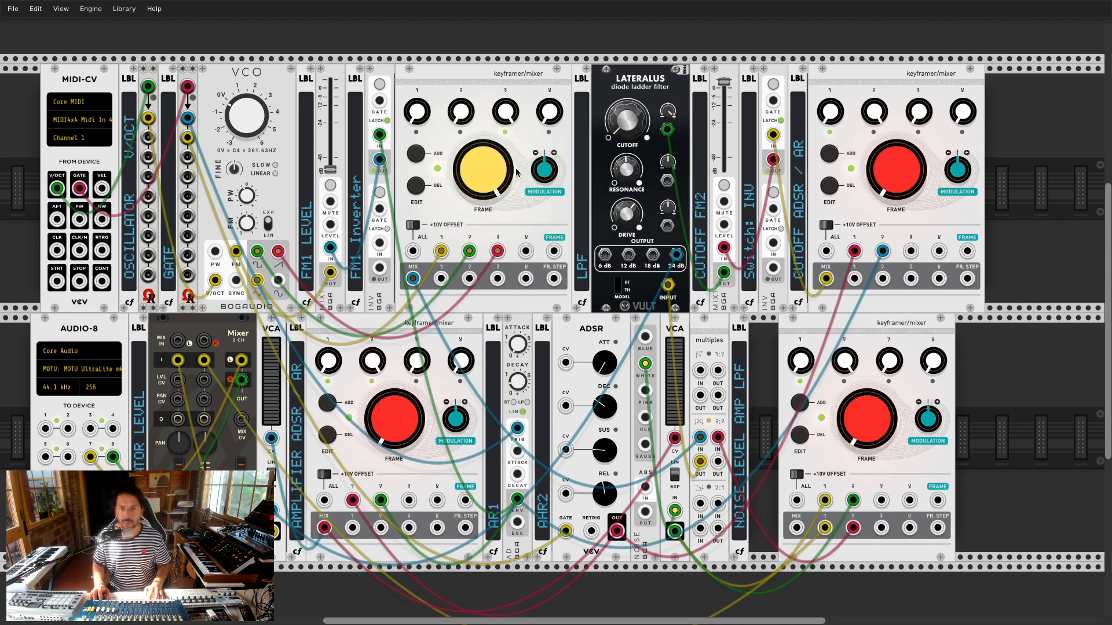
# Step: Move the lower-right keyframer/mixer left beside the label, adjust its frame, and duplicate MIX1
pyautogui.moveTo(844, 337); pyautogui.dragTo(823, 334)
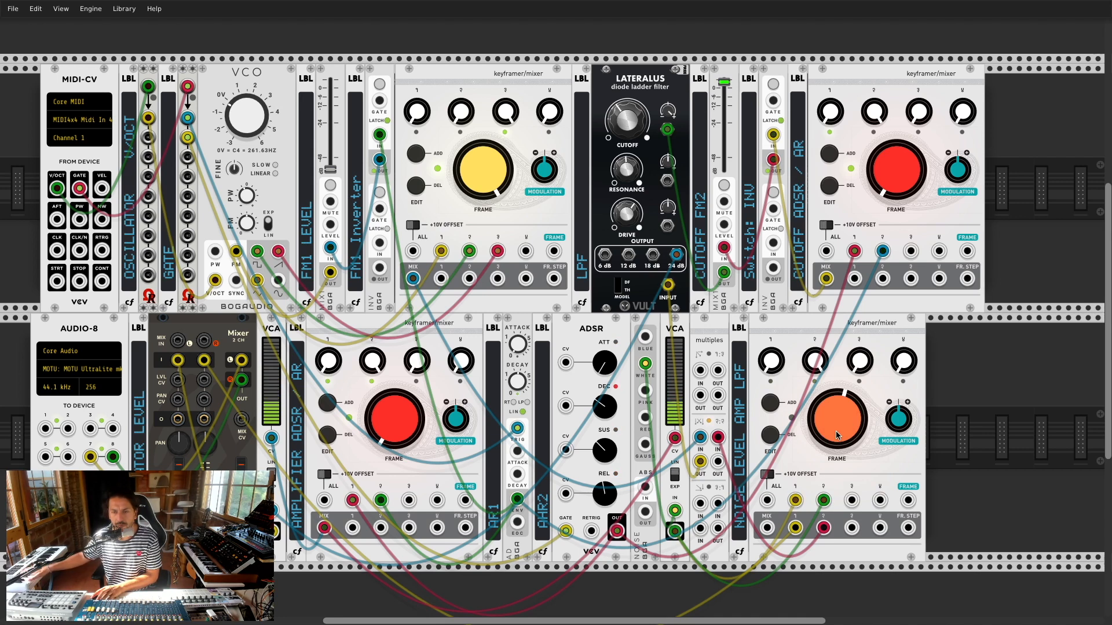
pyautogui.moveTo(835, 436); pyautogui.dragTo(836, 384)
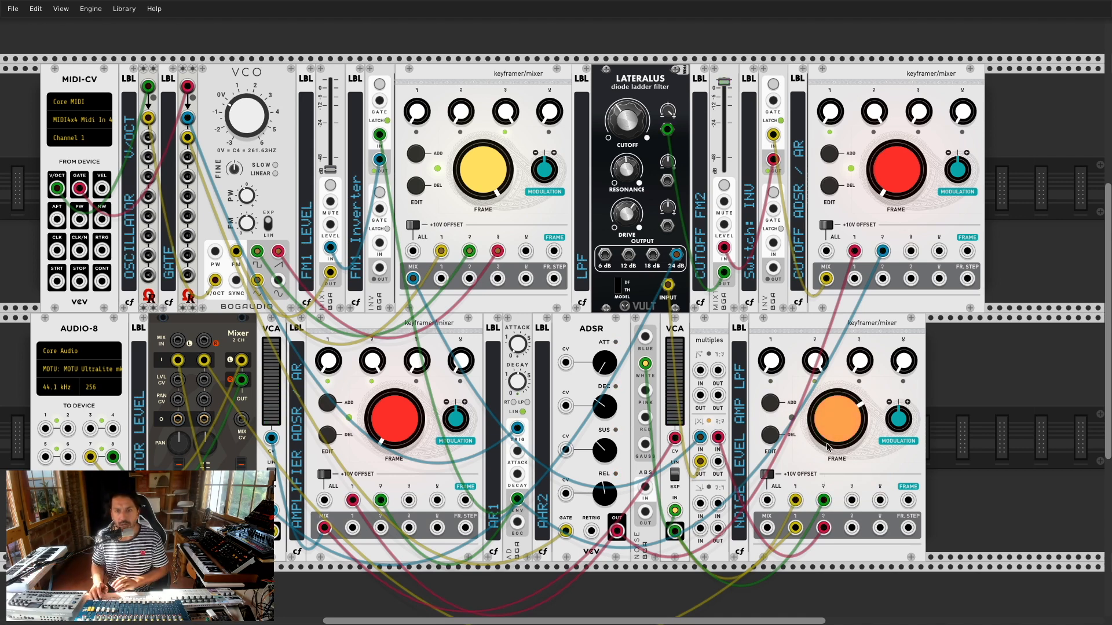
pyautogui.moveTo(832, 445); pyautogui.dragTo(832, 482)
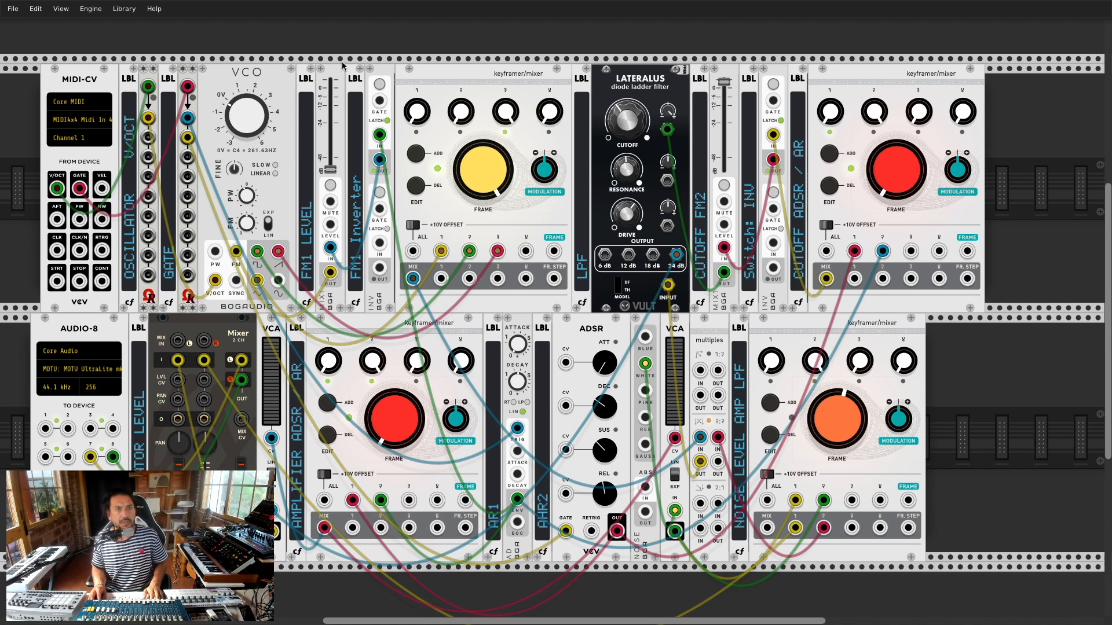
pyautogui.press('super+d')
# Step: Place the MIX1 copy at the lower row's end, test it with the yellow cable, then delete it
pyautogui.moveTo(321, 37); pyautogui.dragTo(844, 436)
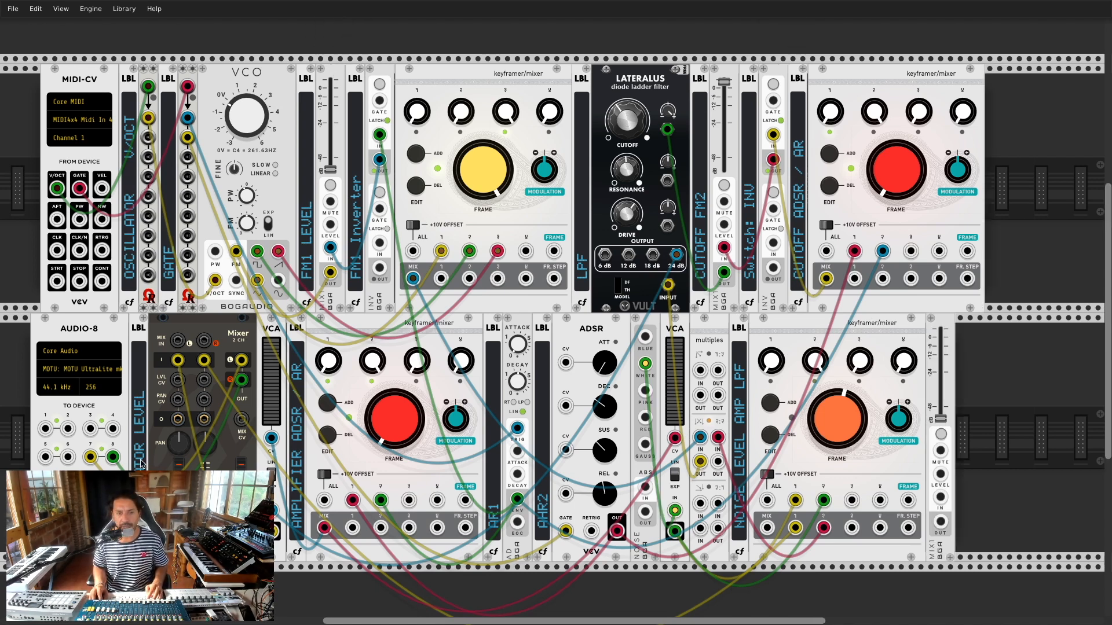
pyautogui.moveTo(203, 361)
pyautogui.mouseDown()
pyautogui.moveTo(1016, 495)
pyautogui.moveTo(942, 451)
pyautogui.moveTo(935, 524)
pyautogui.moveTo(353, 478)
pyautogui.moveTo(204, 373)
pyautogui.moveTo(203, 360)
pyautogui.mouseUp()
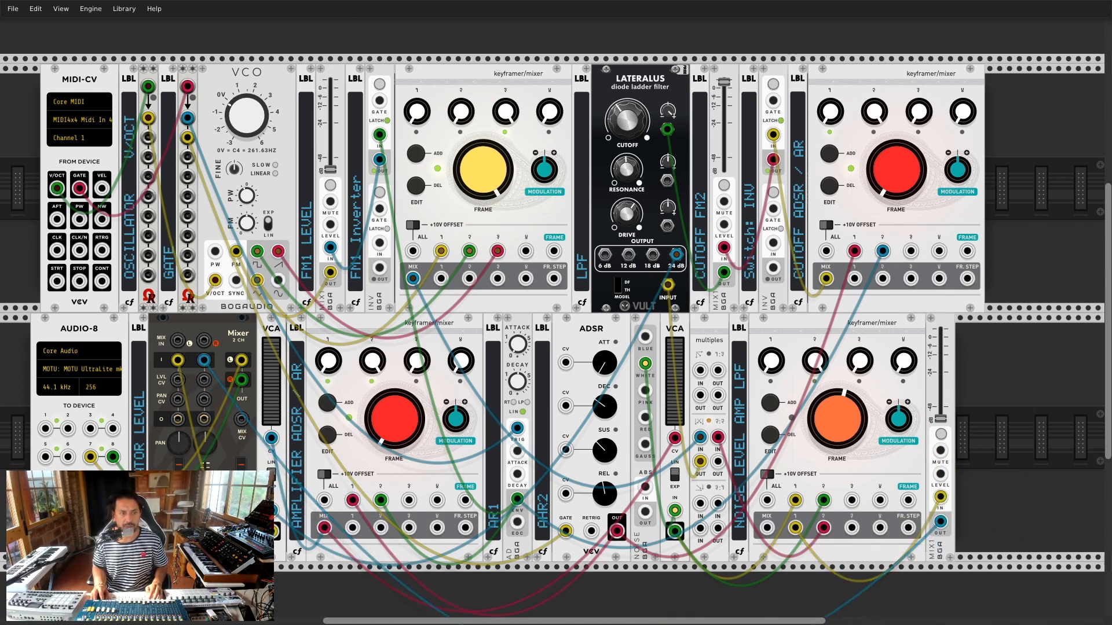
pyautogui.moveTo(940, 418); pyautogui.dragTo(930, 406)
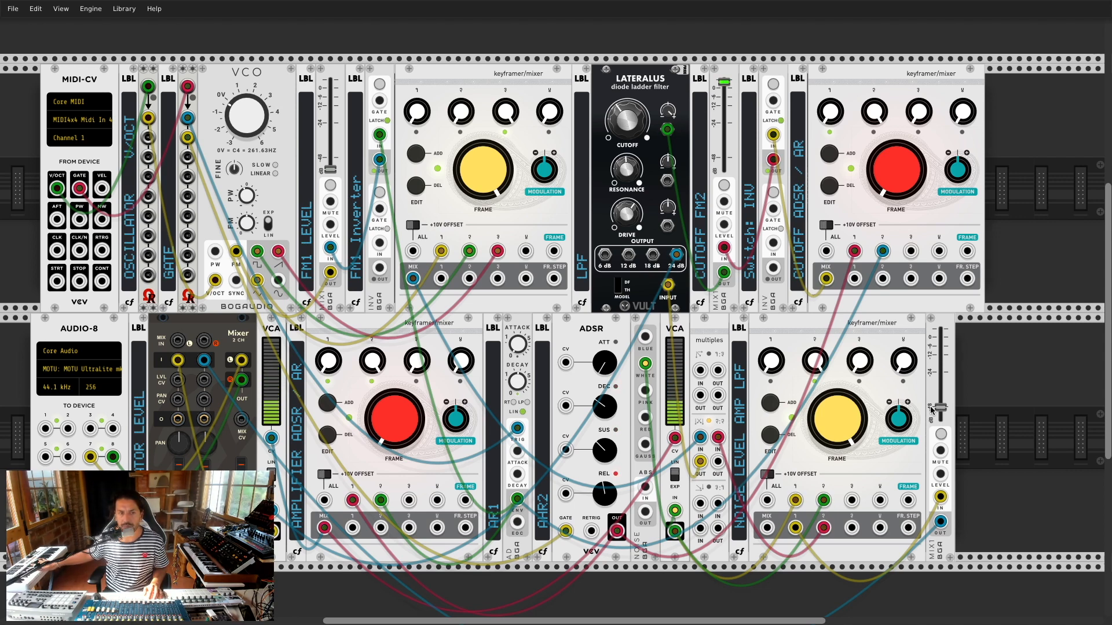
pyautogui.rightClick(939, 326)
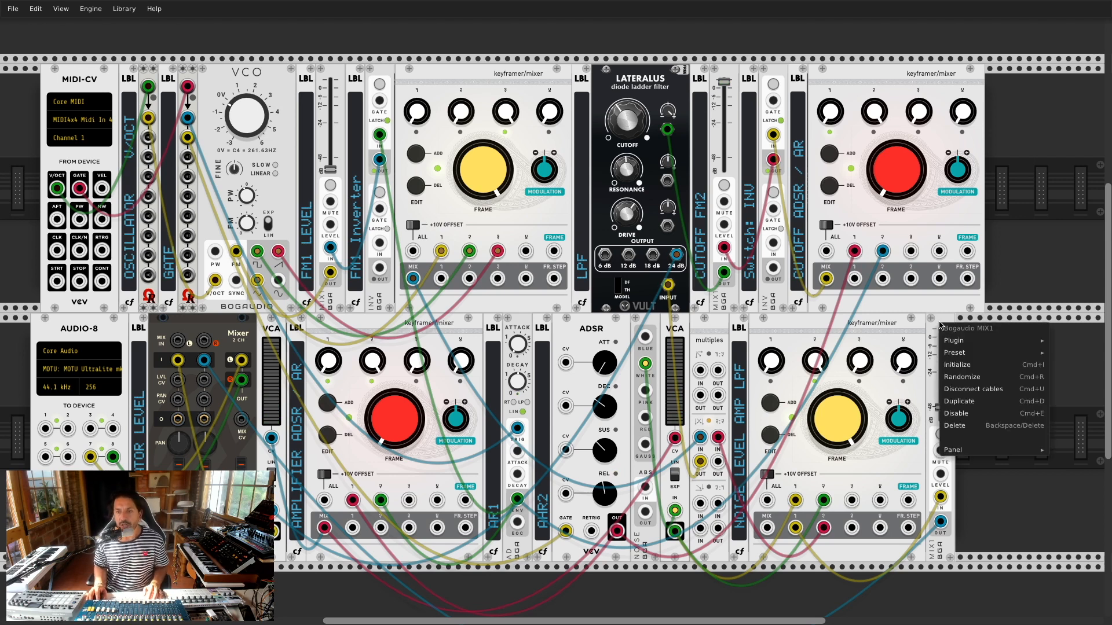
pyautogui.click(959, 427)
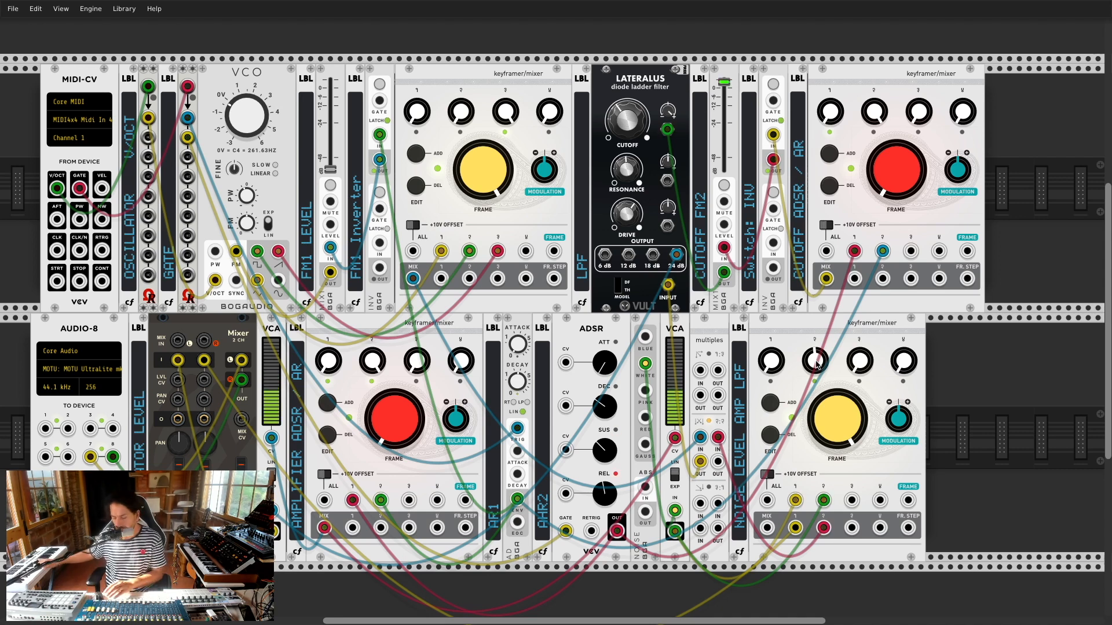
# Step: Sweep the lower-right keyframer frames, set the amplifier keyframer to yellow and lower-right to orange-red
pyautogui.moveTo(816, 363); pyautogui.dragTo(816, 377)
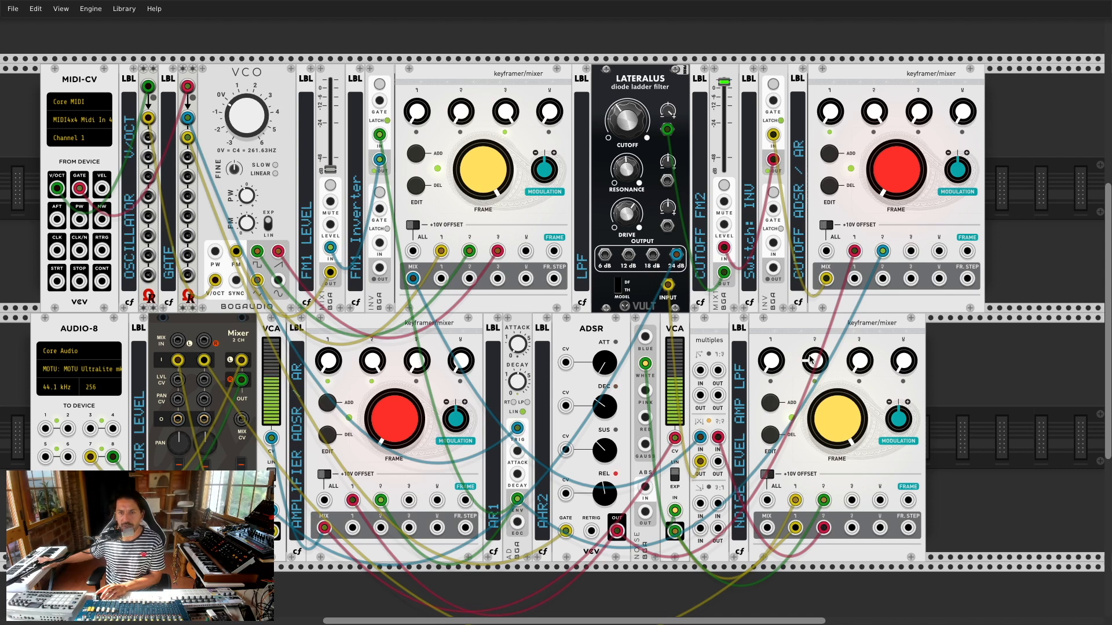
pyautogui.moveTo(825, 395); pyautogui.dragTo(824, 457)
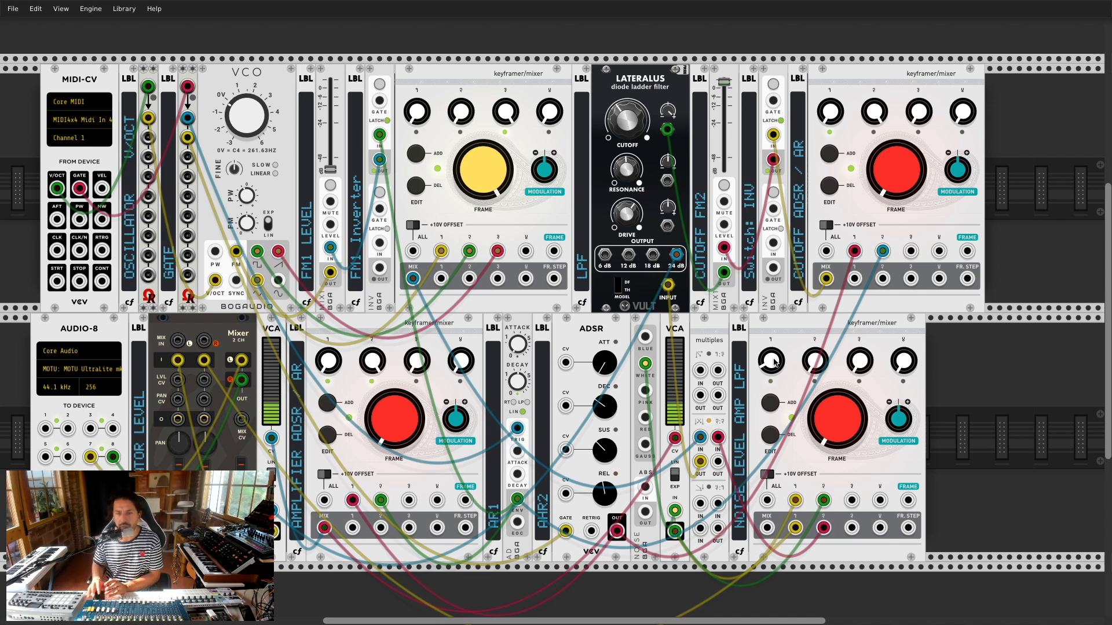
pyautogui.click(821, 423)
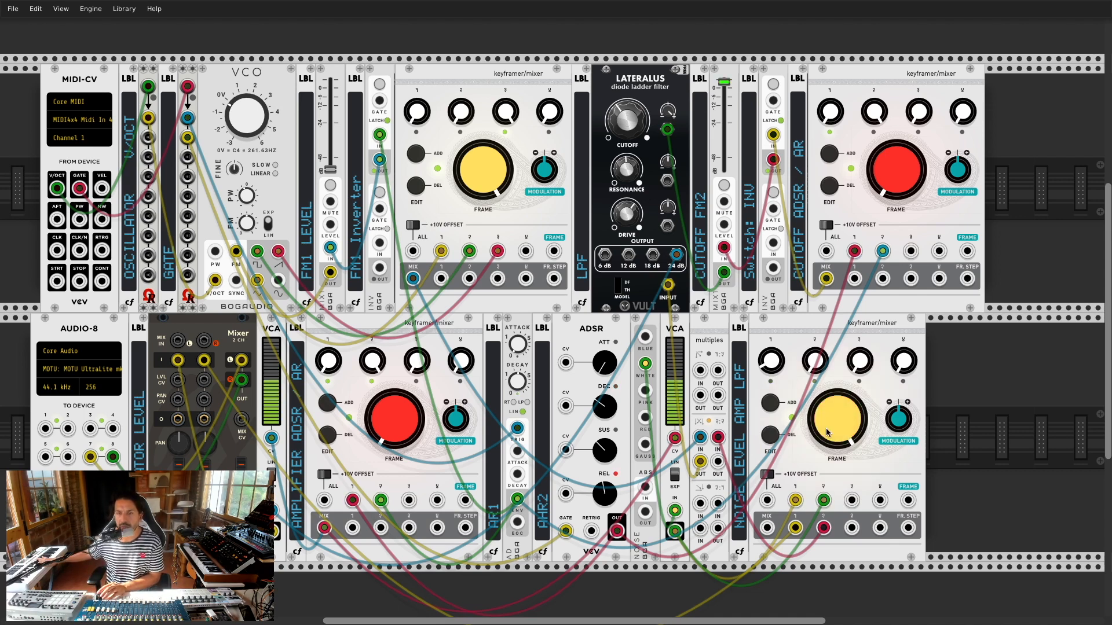
pyautogui.moveTo(826, 433); pyautogui.dragTo(826, 555)
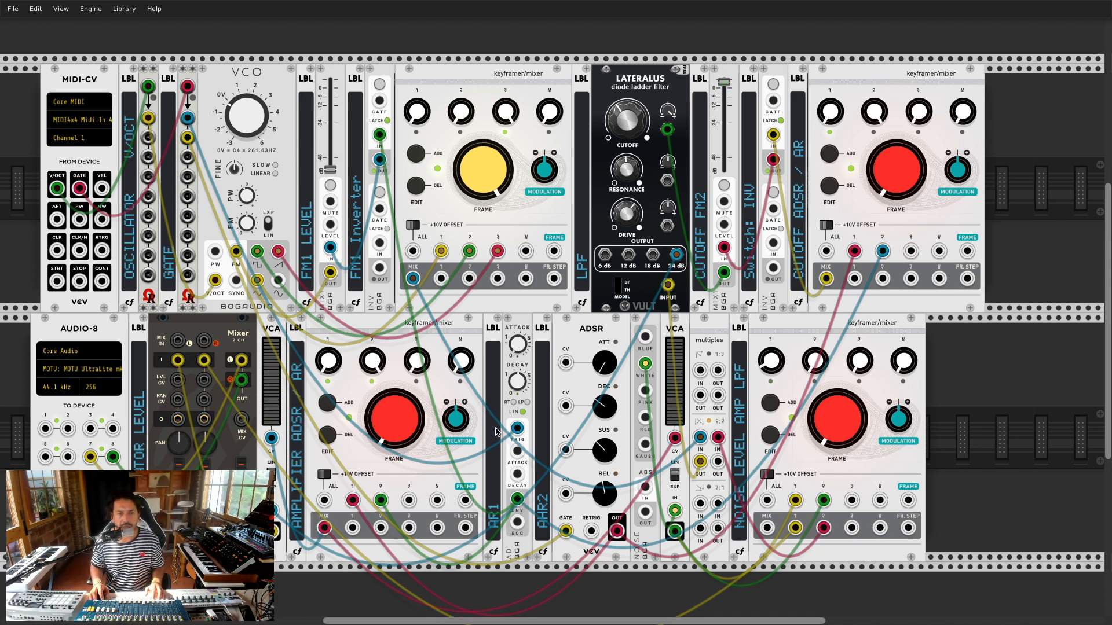
pyautogui.moveTo(403, 423); pyautogui.dragTo(404, 408)
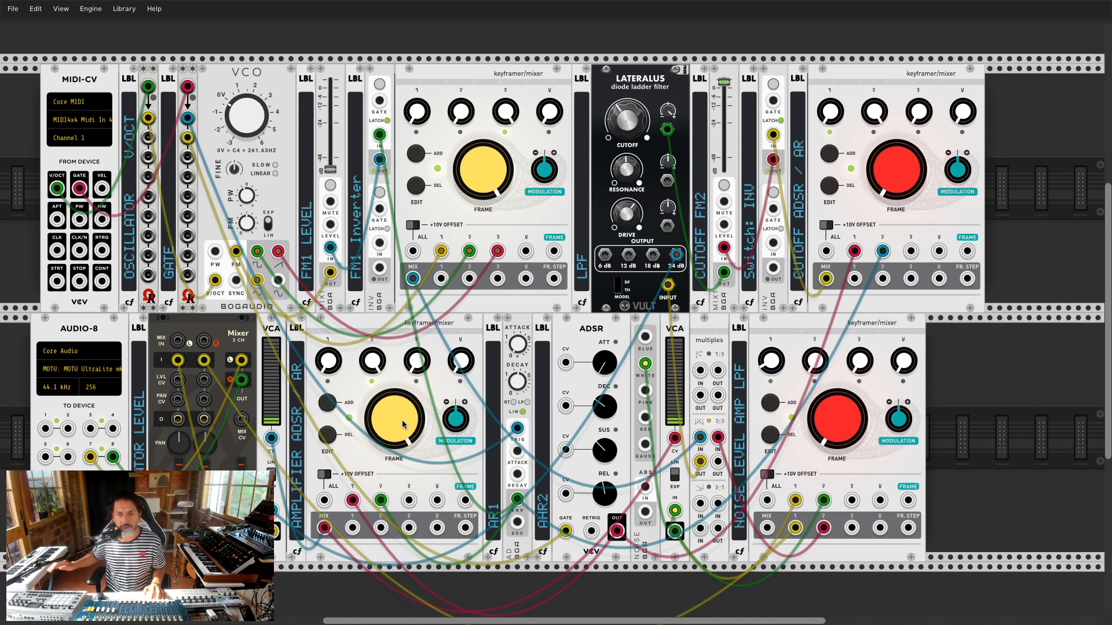
pyautogui.moveTo(840, 422); pyautogui.dragTo(840, 382)
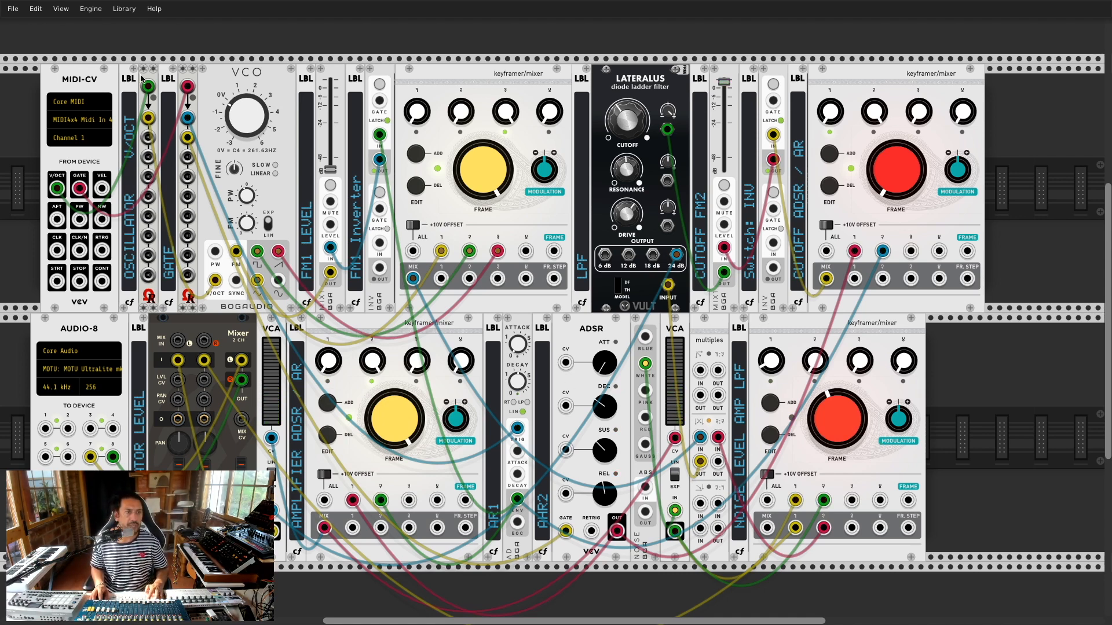
pyautogui.moveTo(128, 81); pyautogui.dragTo(143, 81)
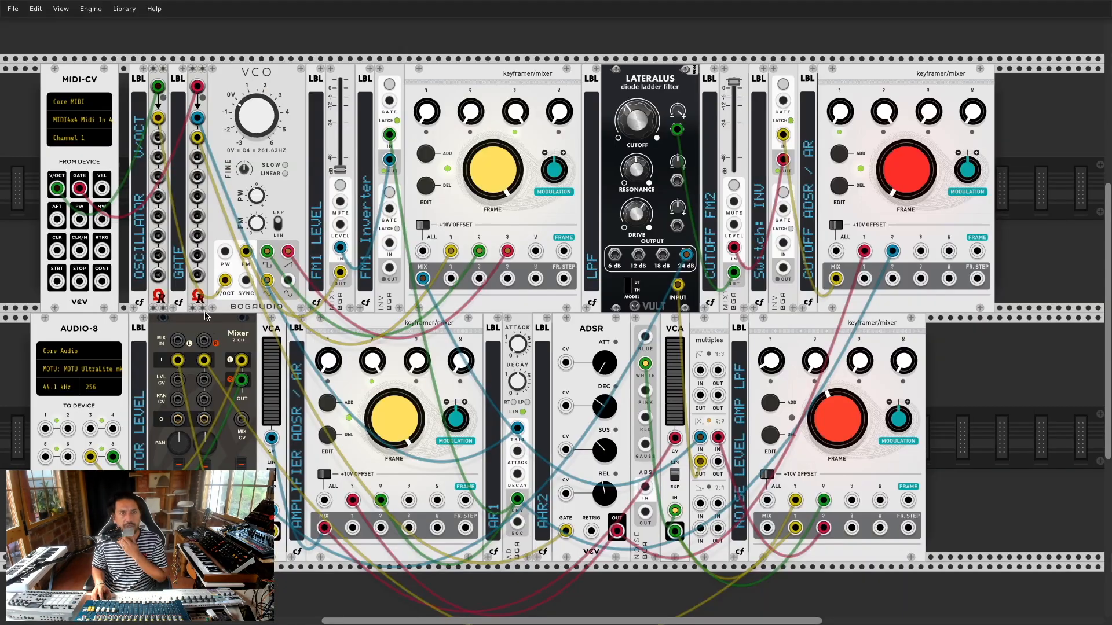
# Step: Add a Clocked module to the top row using the browser's clock generator filter
pyautogui.scroll(3, 215, 260)
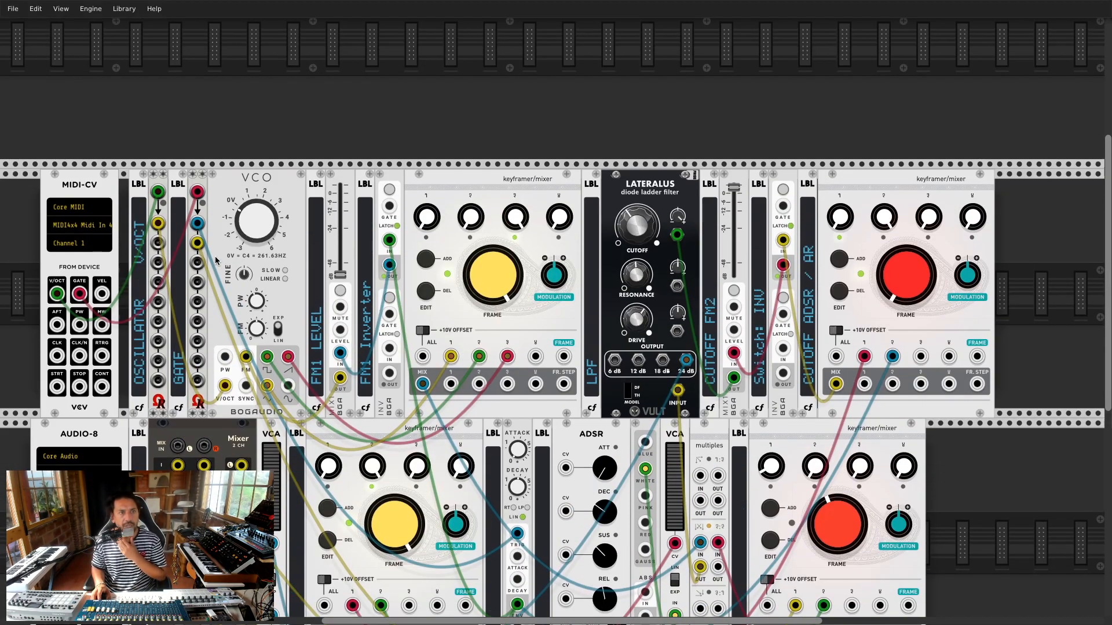
pyautogui.scroll(3, 251, 247)
pyautogui.rightClick(160, 180)
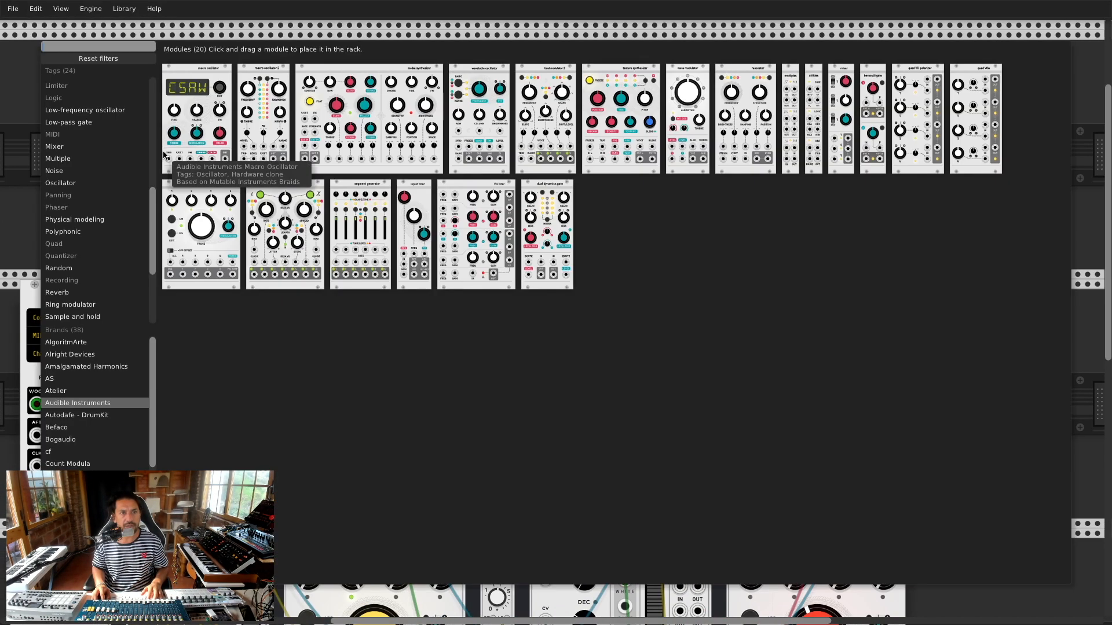
pyautogui.click(106, 59)
pyautogui.write('seq')
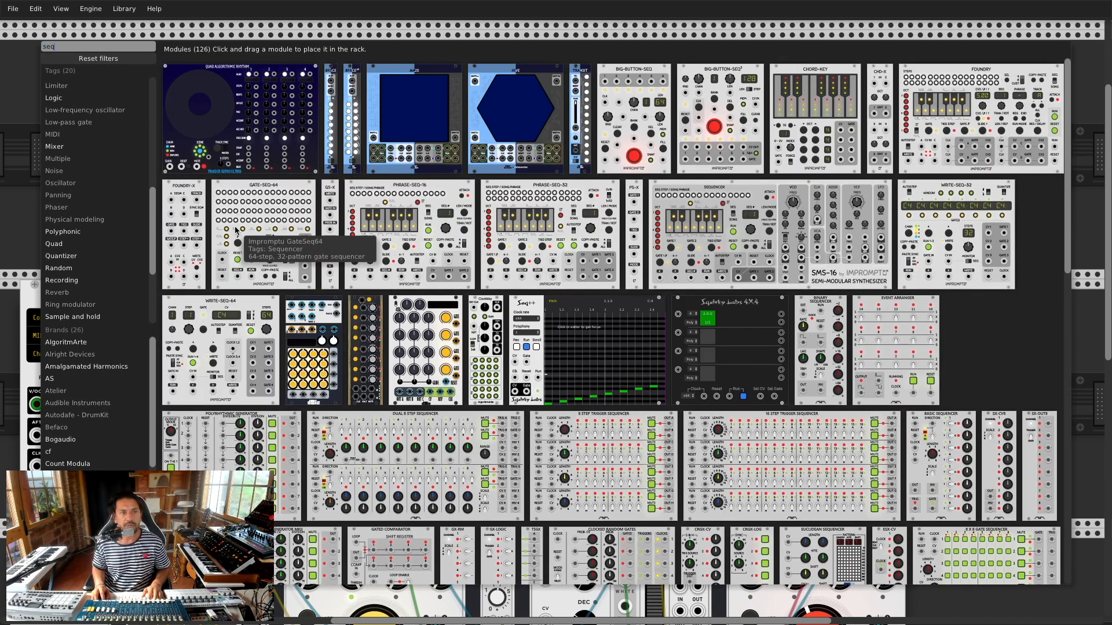
pyautogui.scroll(10, 152, 211)
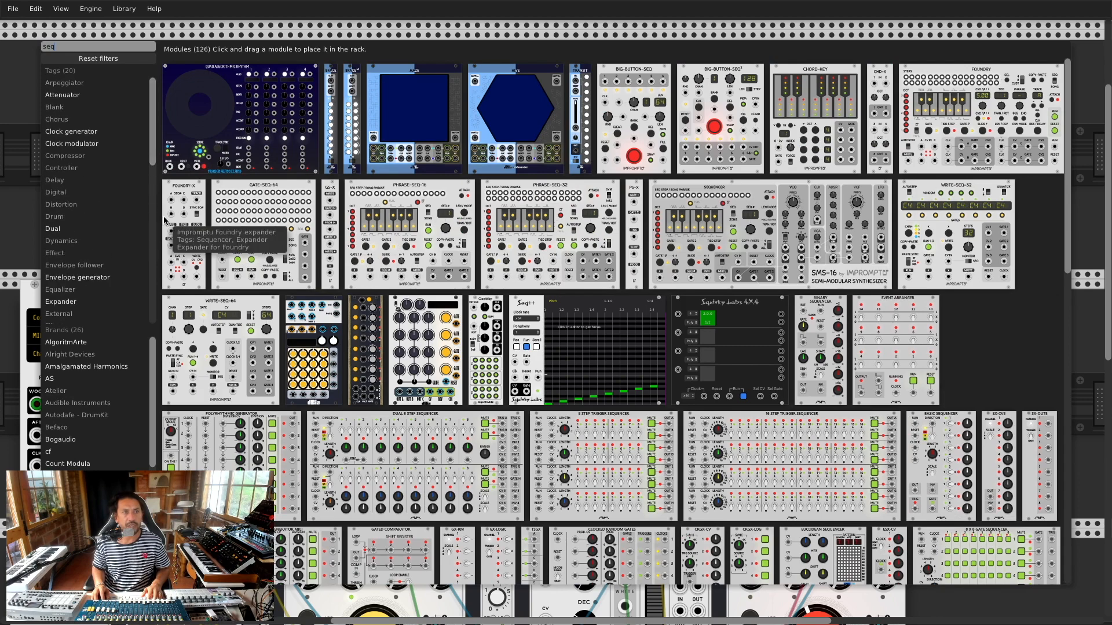
pyautogui.click(82, 58)
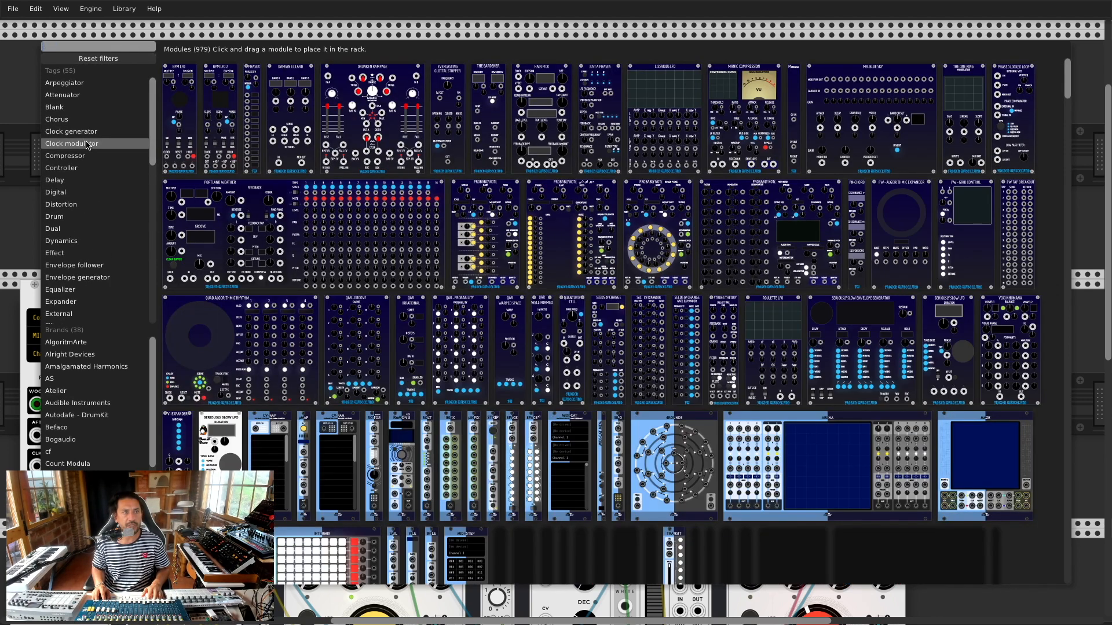
pyautogui.click(88, 143)
pyautogui.click(82, 131)
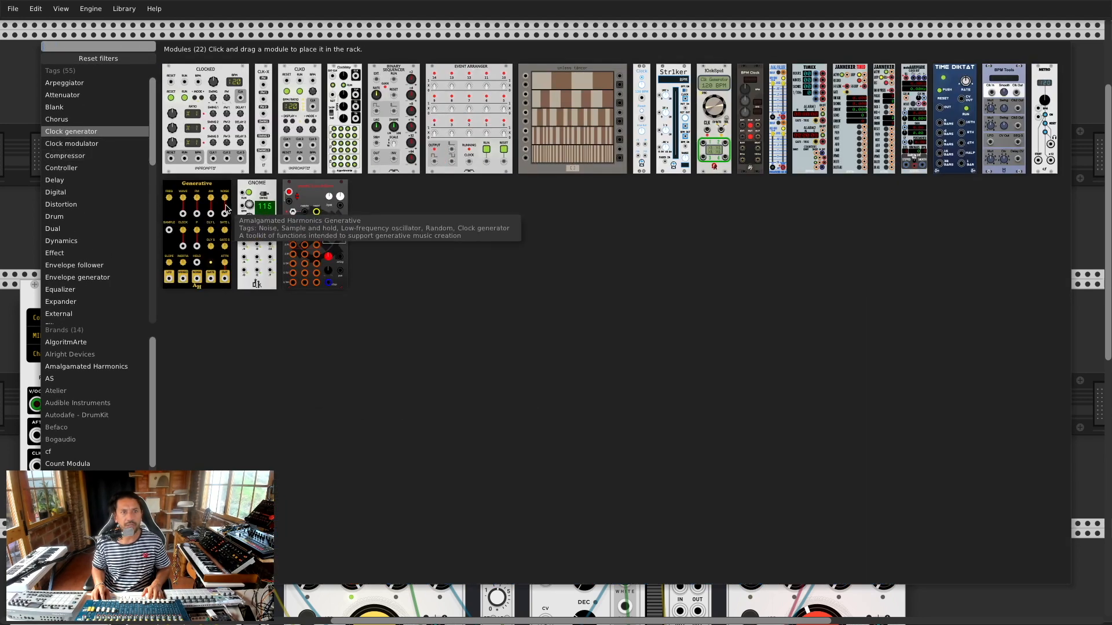
pyautogui.click(216, 73)
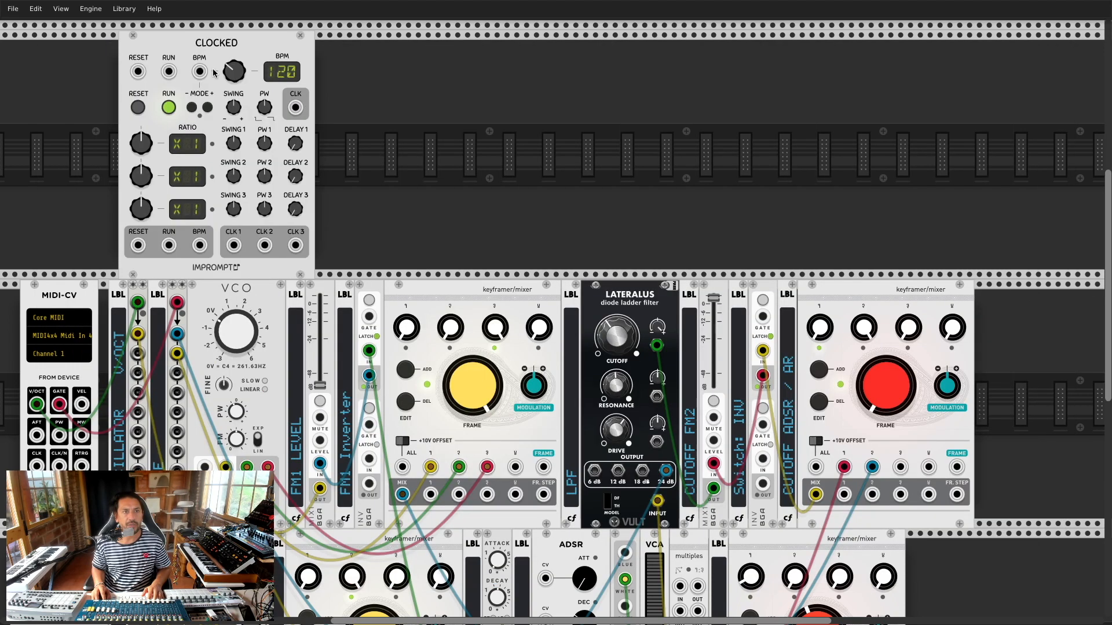
pyautogui.moveTo(219, 48)
pyautogui.mouseDown()
pyautogui.moveTo(248, 48)
pyautogui.moveTo(213, 48)
pyautogui.mouseUp()
# Step: Add a NoteSeq16 sequencer, found by searching 'seq', and place it beside Clocked
pyautogui.rightClick(407, 116)
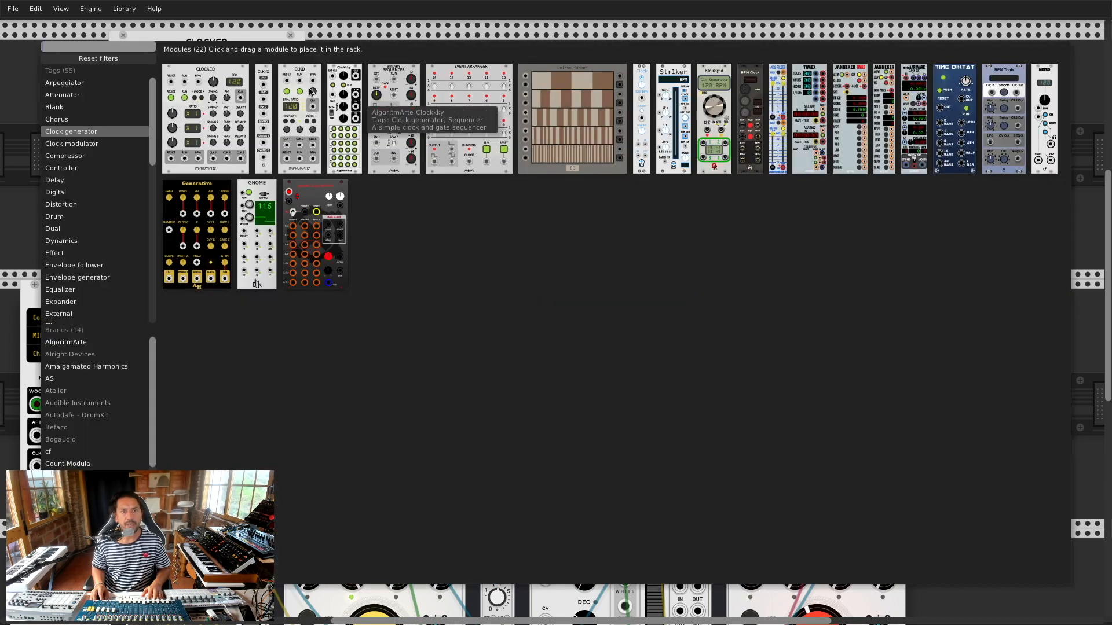
pyautogui.click(130, 58)
pyautogui.write('seq')
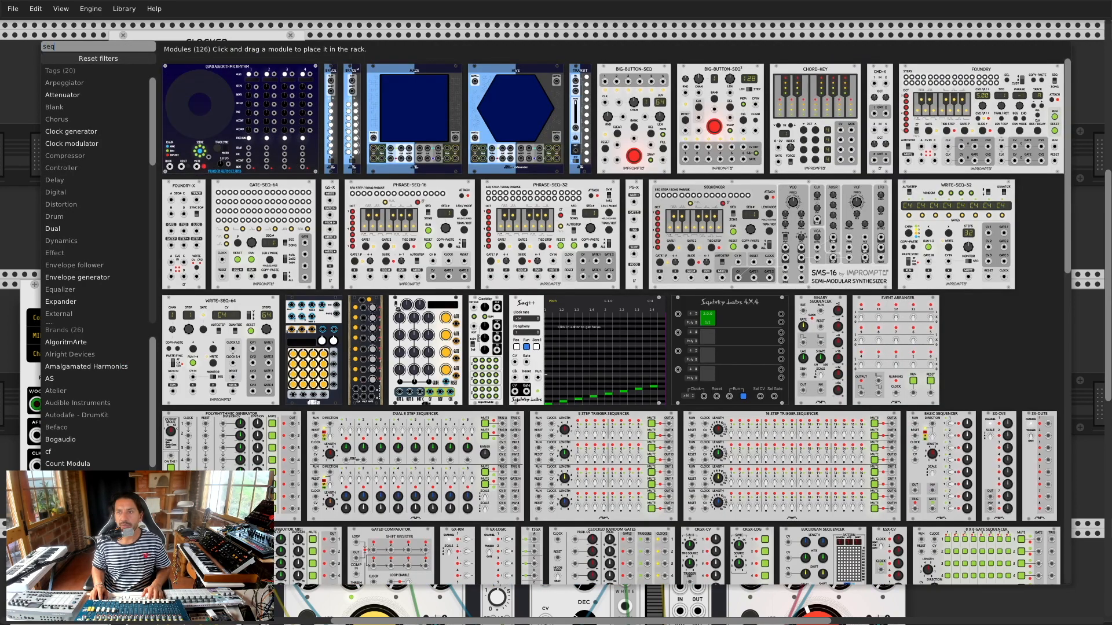
pyautogui.scroll(-10, 1068, 206)
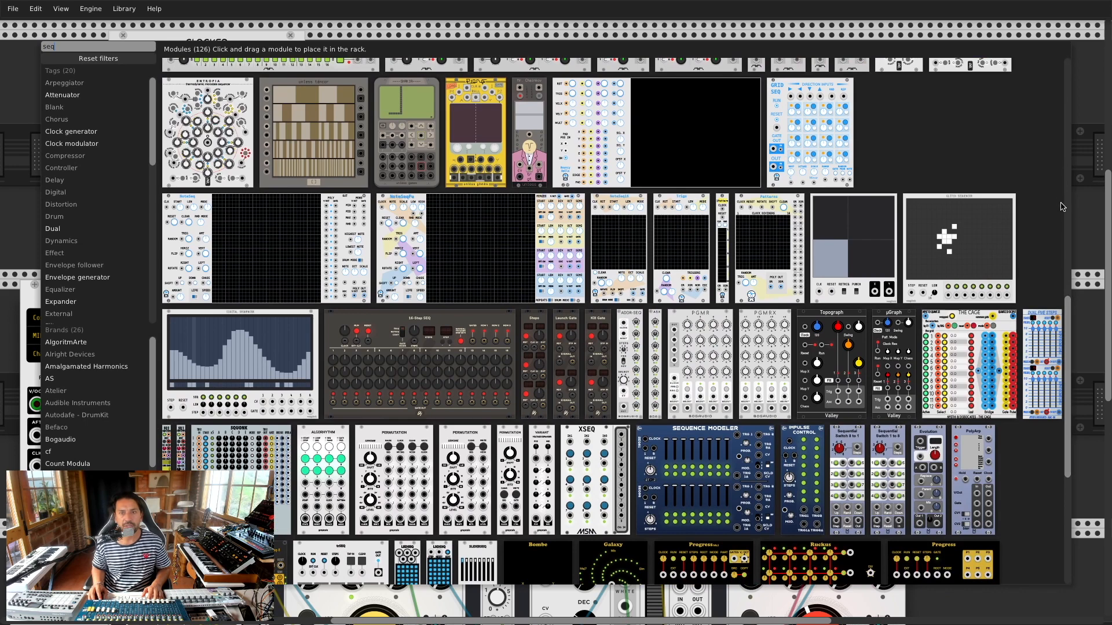
pyautogui.click(619, 199)
pyautogui.moveTo(635, 49); pyautogui.dragTo(378, 53)
pyautogui.moveTo(315, 61); pyautogui.dragTo(223, 243)
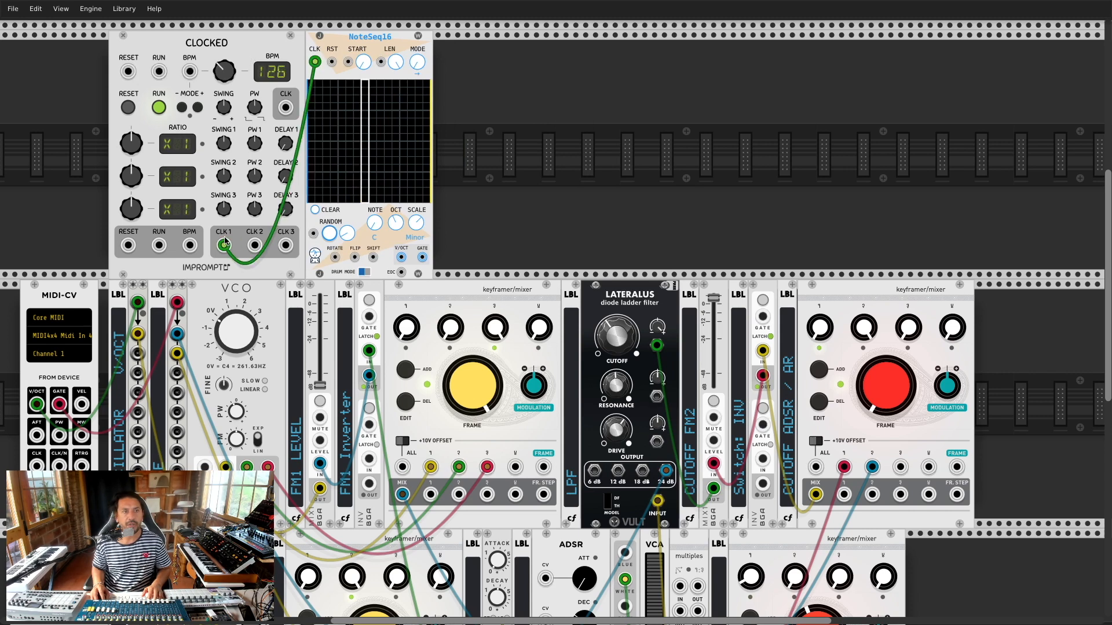
# Step: Set Clocked ratio to X4, randomize a Dorian NoteSeq16 pattern, and unplug the MIDI-CV pitch and gate cables
pyautogui.moveTo(128, 137); pyautogui.dragTo(128, 120)
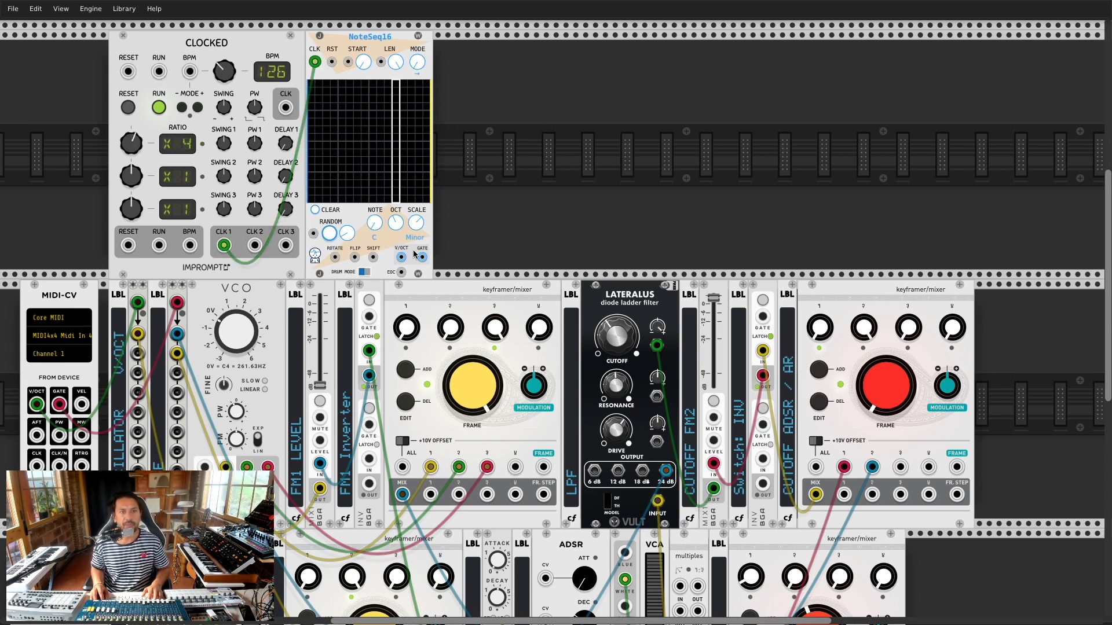
pyautogui.scroll(-1, 419, 247)
pyautogui.click(330, 209)
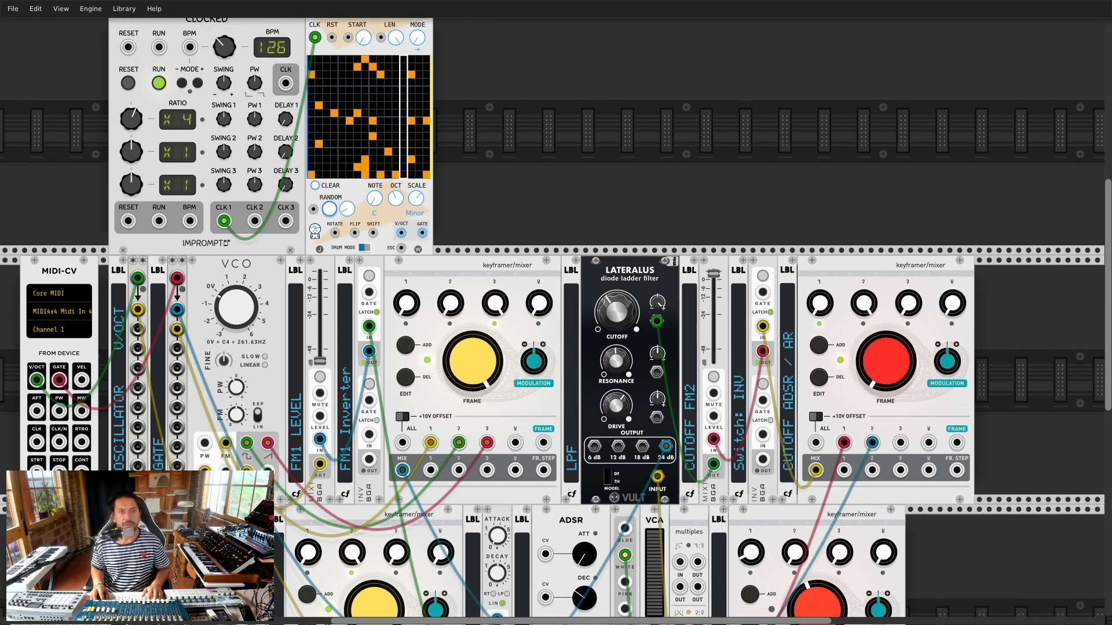
pyautogui.moveTo(424, 200); pyautogui.dragTo(424, 191)
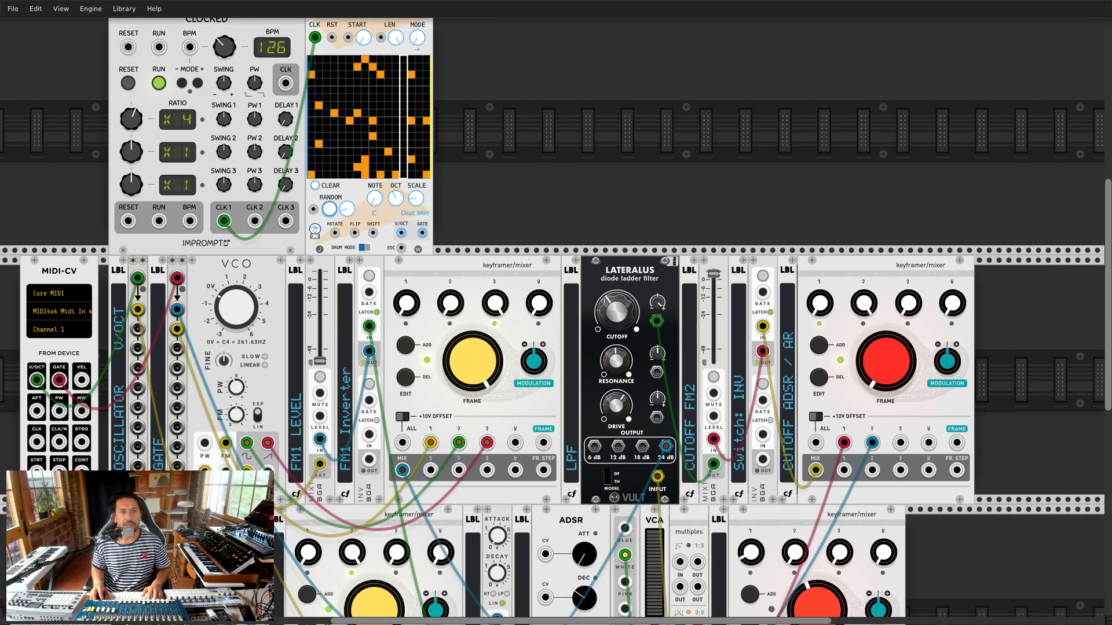
pyautogui.click(330, 209)
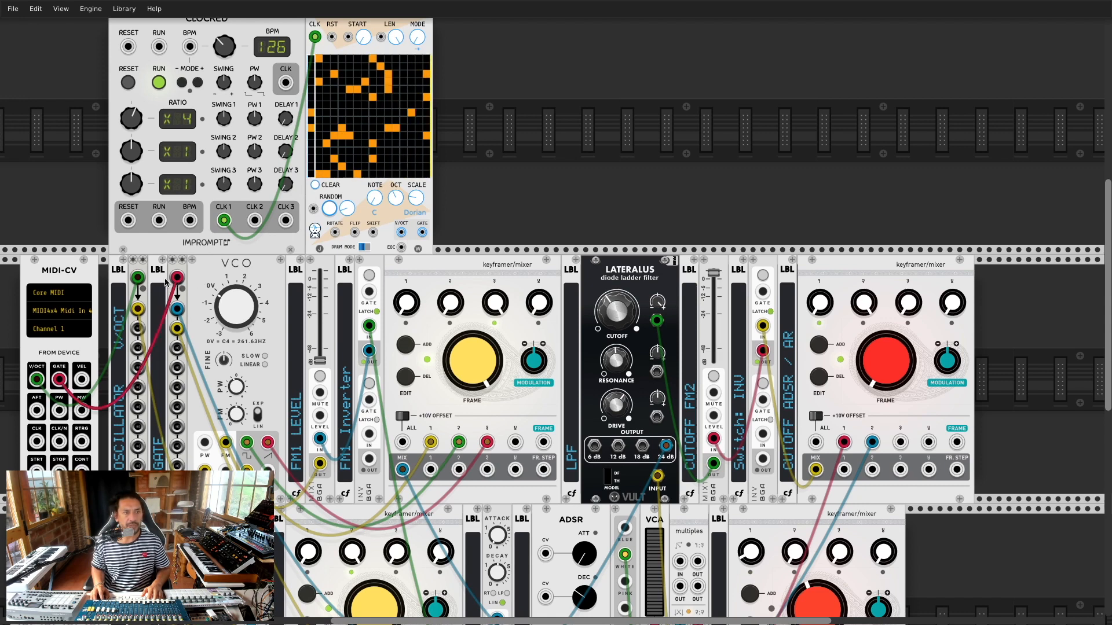
pyautogui.moveTo(137, 278); pyautogui.dragTo(104, 282)
pyautogui.moveTo(177, 278); pyautogui.dragTo(405, 232)
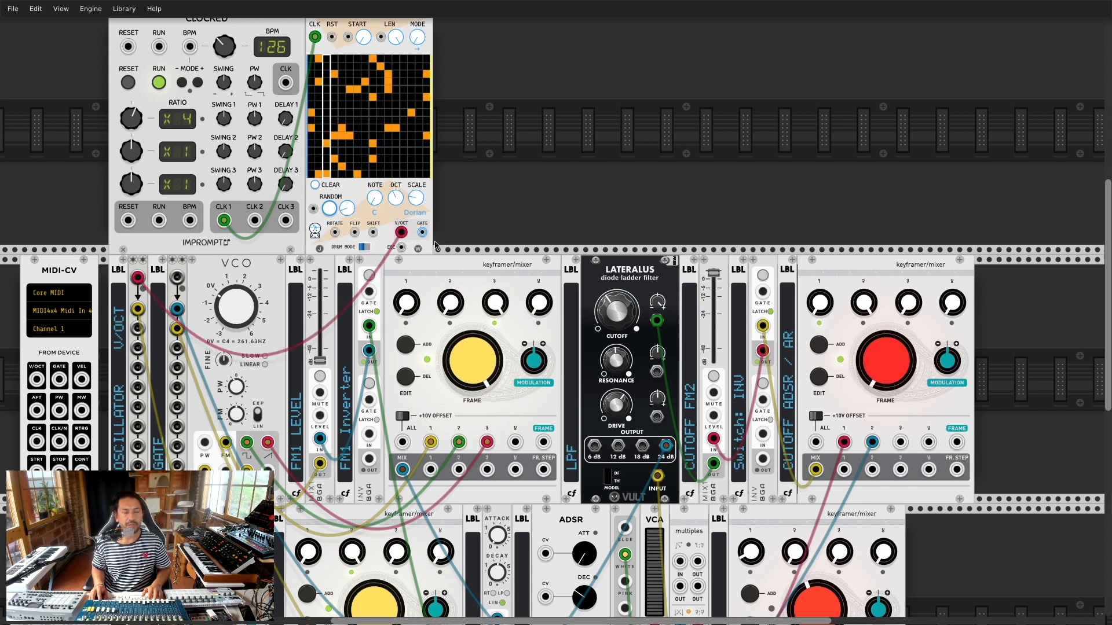
# Step: Patch NoteSeq16's GATE output into the gate multiple's input
pyautogui.moveTo(422, 233); pyautogui.dragTo(177, 278)
pyautogui.scroll(-5, 314, 399)
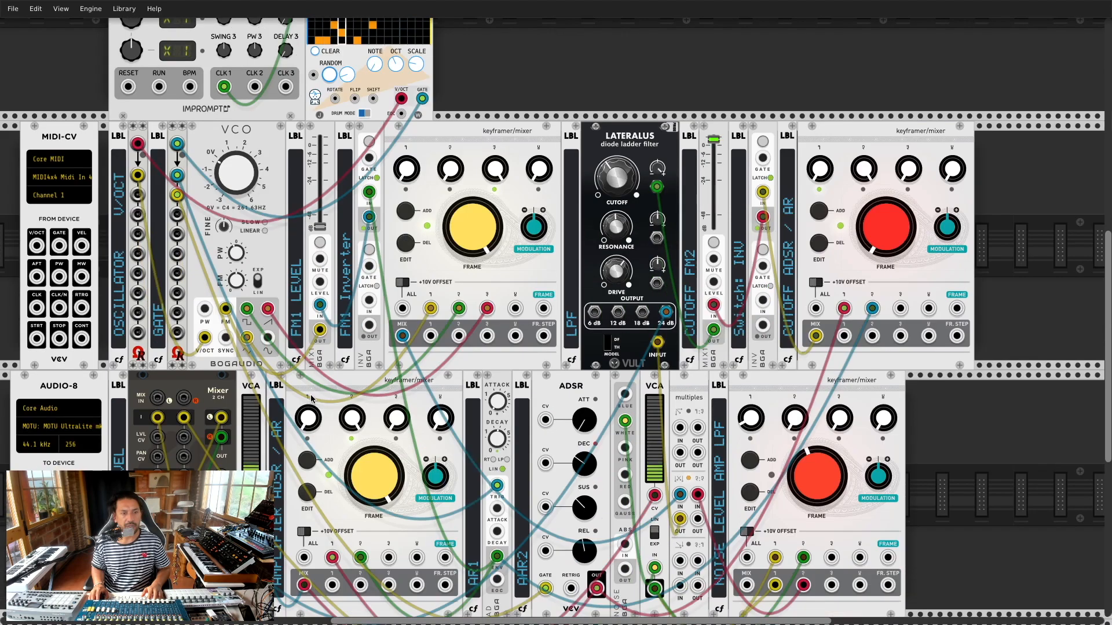
pyautogui.scroll(2, 313, 398)
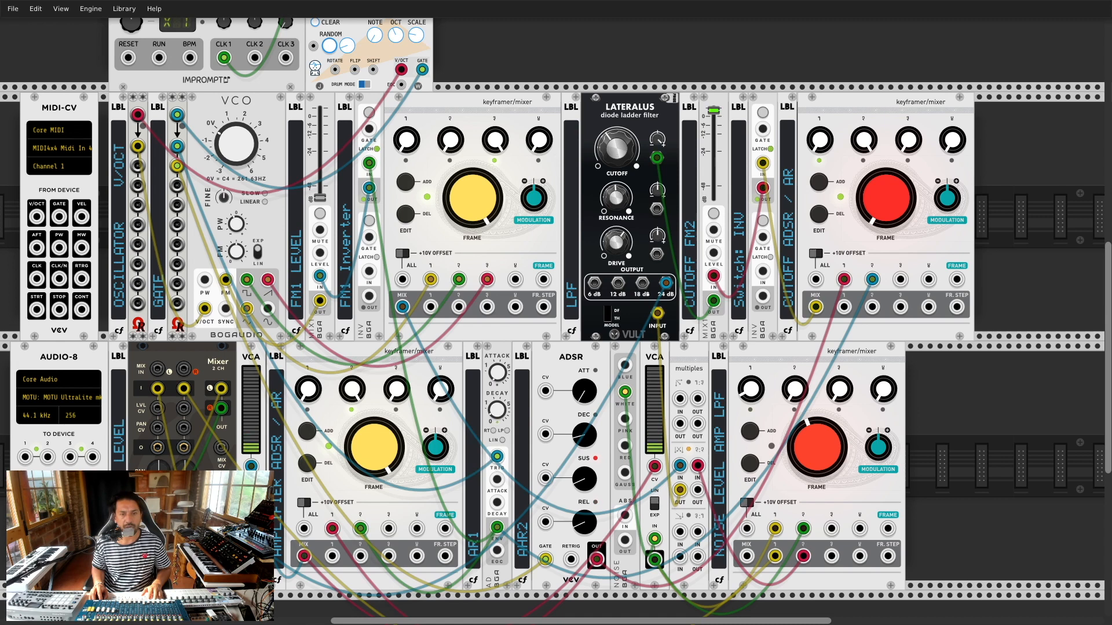
# Step: Turn the lower-left keyframer's FRAME knob fully left to red
pyautogui.moveTo(363, 434); pyautogui.dragTo(362, 544)
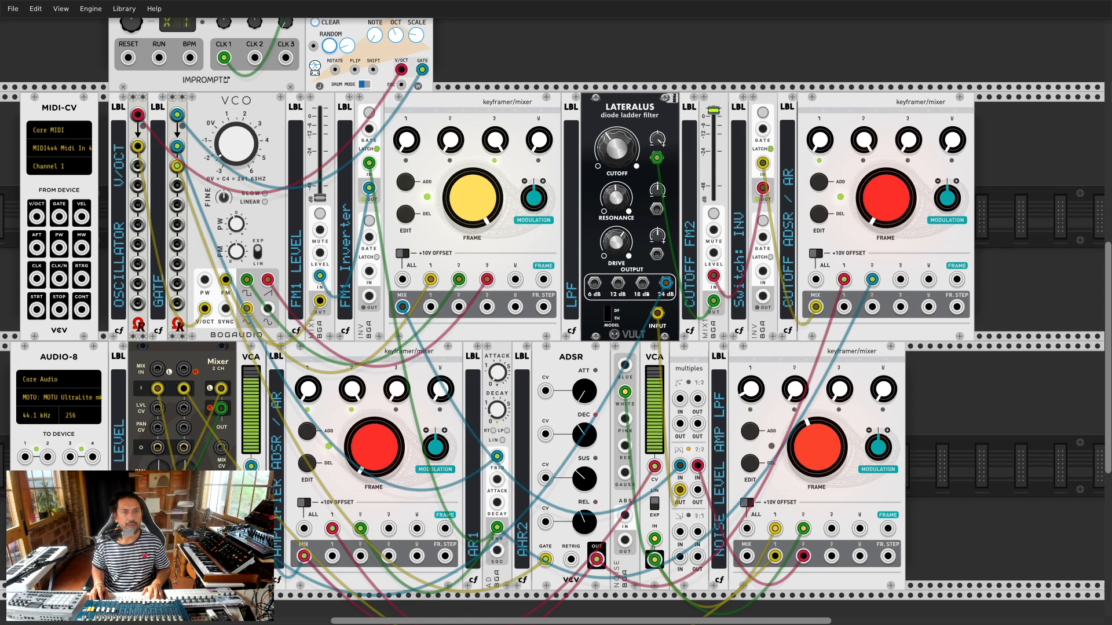
pyautogui.scroll(2, 247, 127)
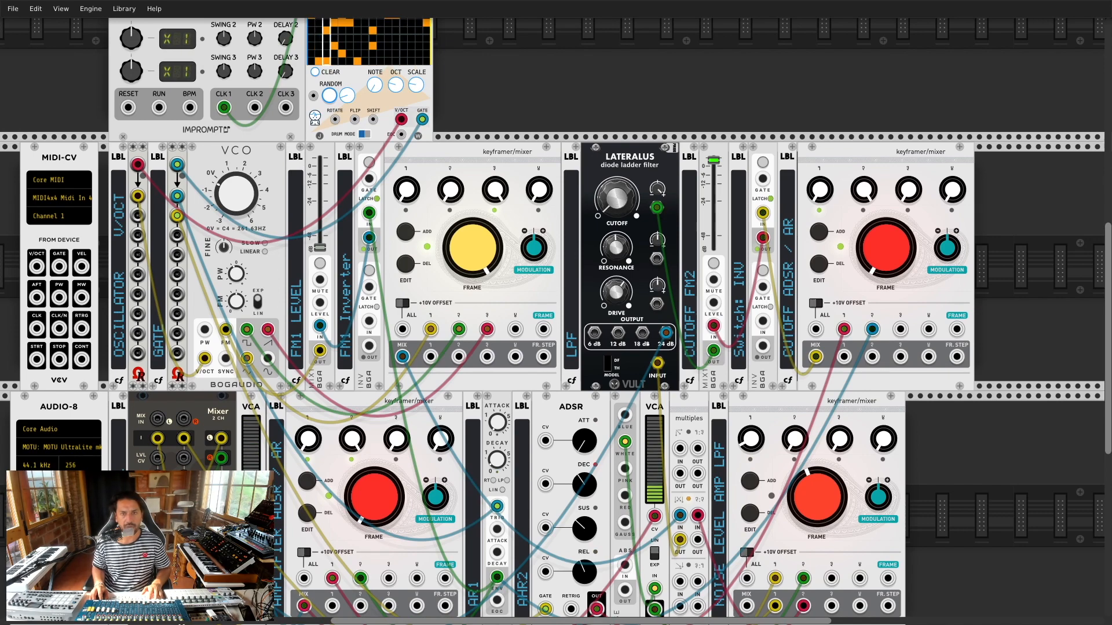
pyautogui.scroll(-4, 493, 478)
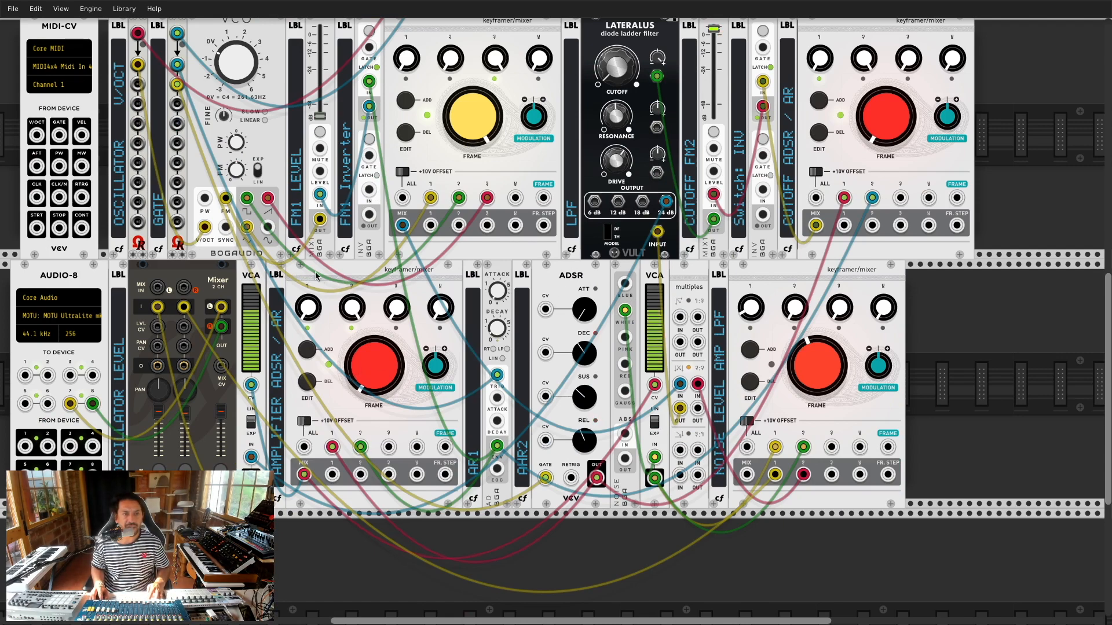
# Step: Open a gap in the lower row and move the AHR2 label beside the ADSR
pyautogui.moveTo(319, 272); pyautogui.dragTo(408, 275)
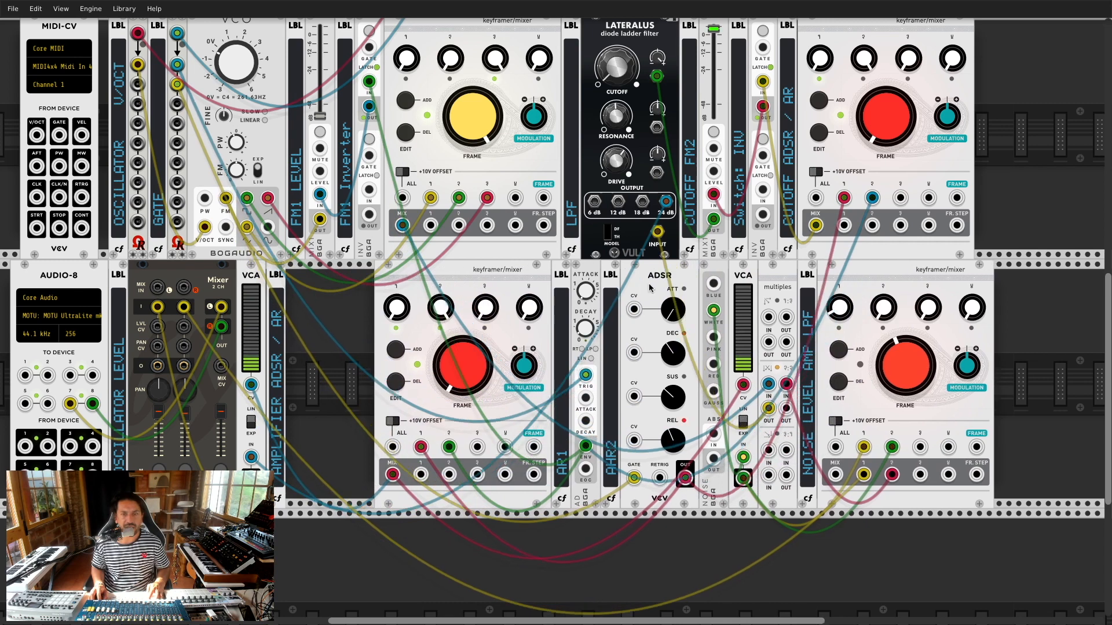
pyautogui.moveTo(683, 283); pyautogui.dragTo(402, 279)
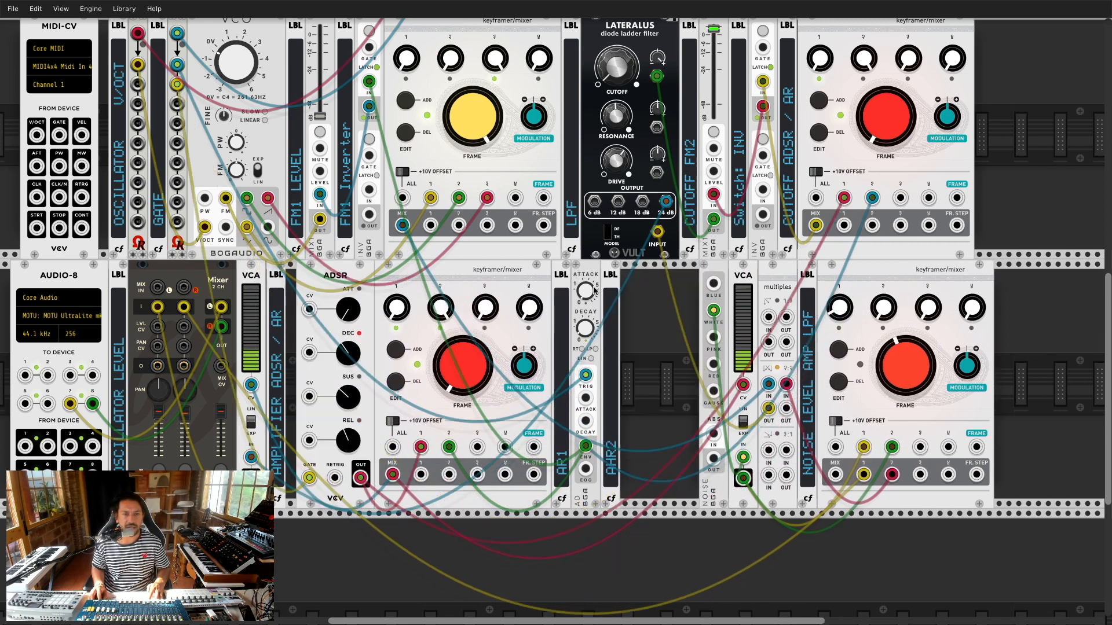
pyautogui.moveTo(607, 276); pyautogui.dragTo(367, 271)
pyautogui.press('super+z')
pyautogui.moveTo(643, 276); pyautogui.dragTo(319, 276)
pyautogui.moveTo(611, 273); pyautogui.dragTo(581, 273)
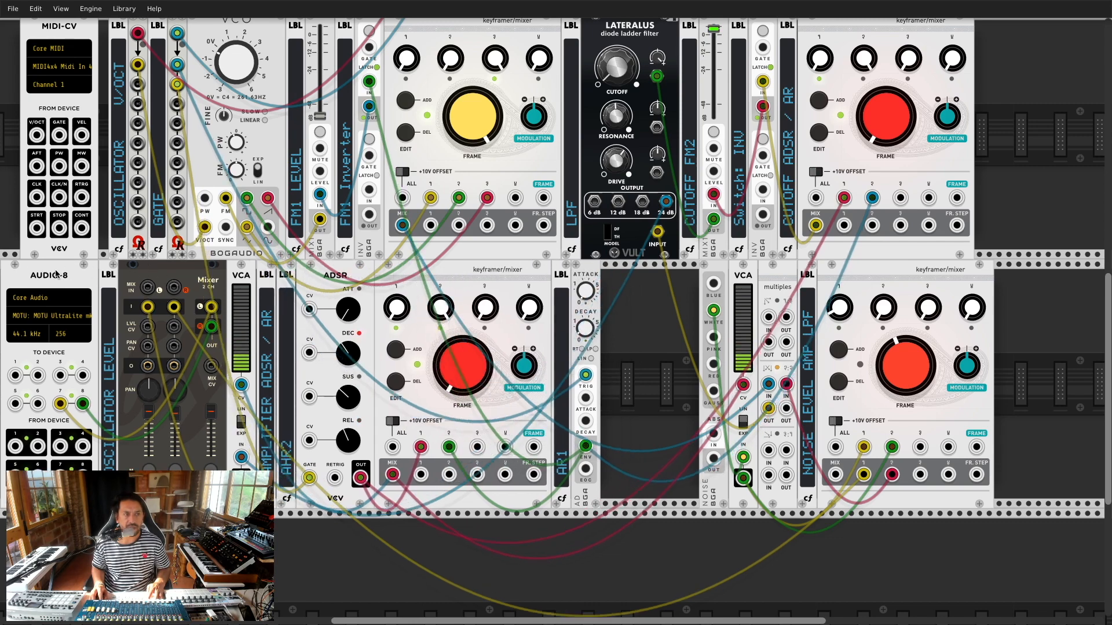
# Step: Place the AMPLIFIER ADSR / AR label beside its keyframer and slide AR1 left to close the gap
pyautogui.moveTo(55, 274); pyautogui.dragTo(74, 274)
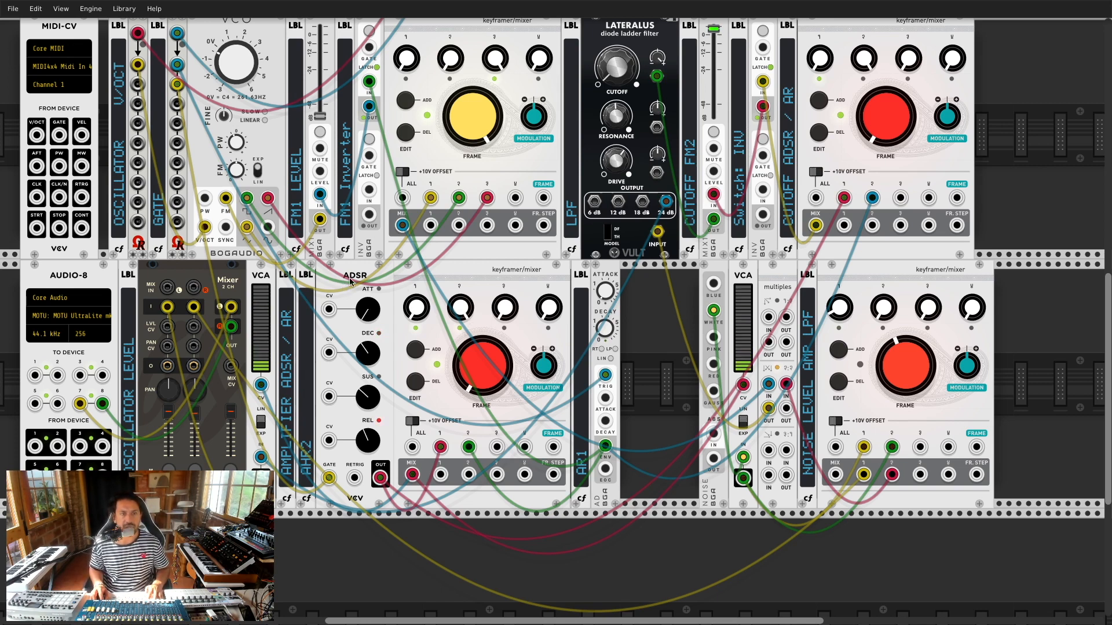
pyautogui.moveTo(539, 274); pyautogui.dragTo(589, 274)
pyautogui.moveTo(288, 282); pyautogui.dragTo(463, 285)
pyautogui.moveTo(661, 276); pyautogui.dragTo(612, 282)
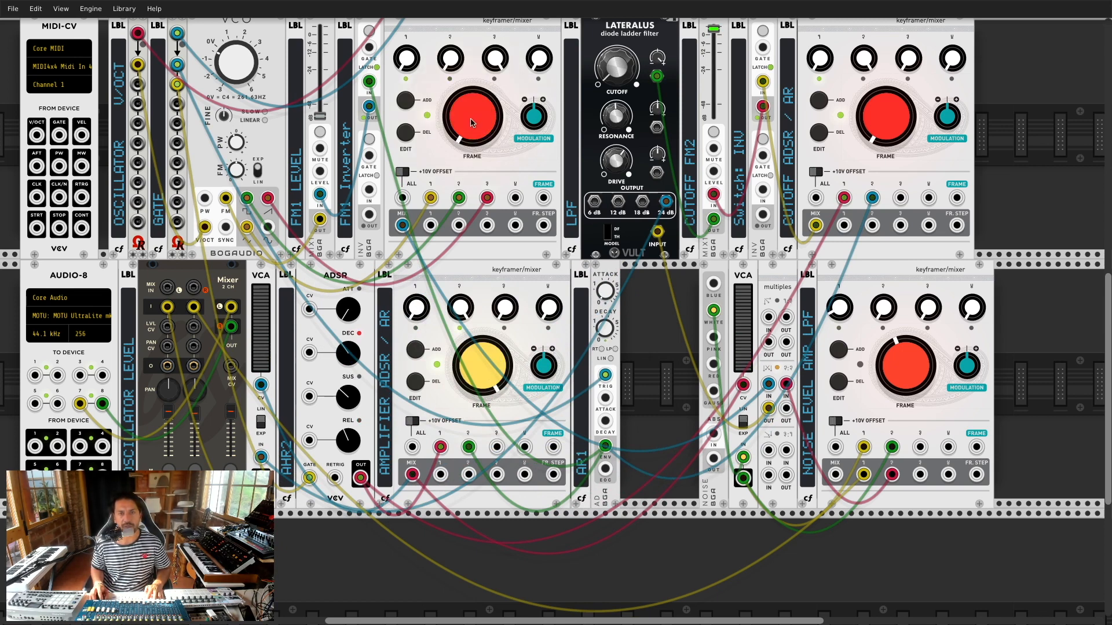
# Step: Turn the amplifier keyframer's frame down, lower a mixer fader, and slide Noise right to free a slot
pyautogui.moveTo(473, 364); pyautogui.dragTo(474, 474)
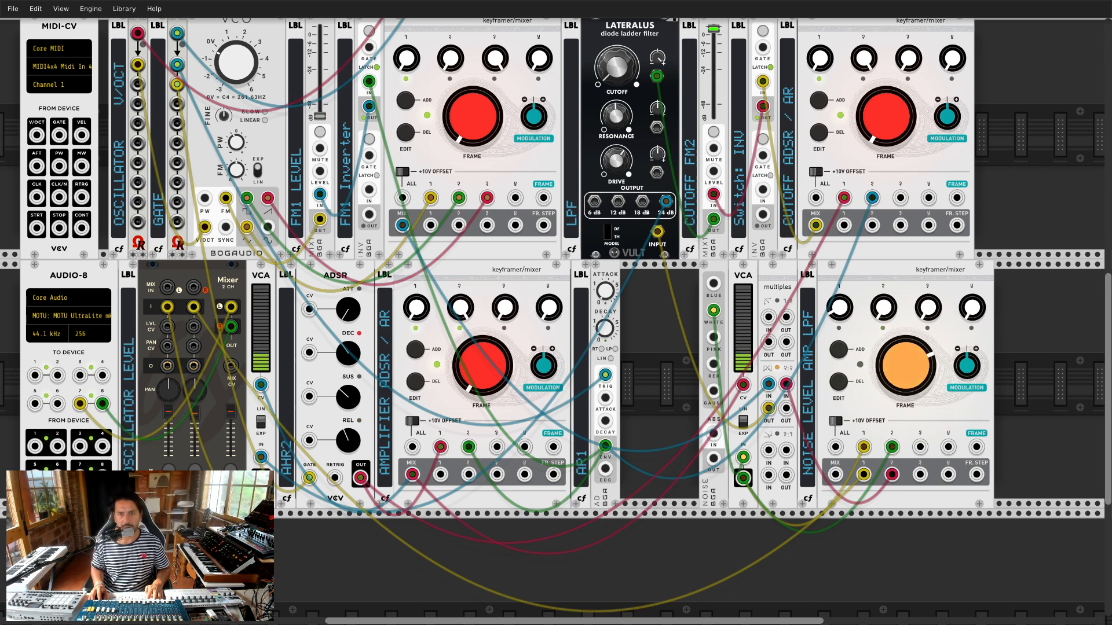
pyautogui.moveTo(715, 48)
pyautogui.mouseDown()
pyautogui.moveTo(716, 59)
pyautogui.moveTo(713, 32)
pyautogui.mouseUp()
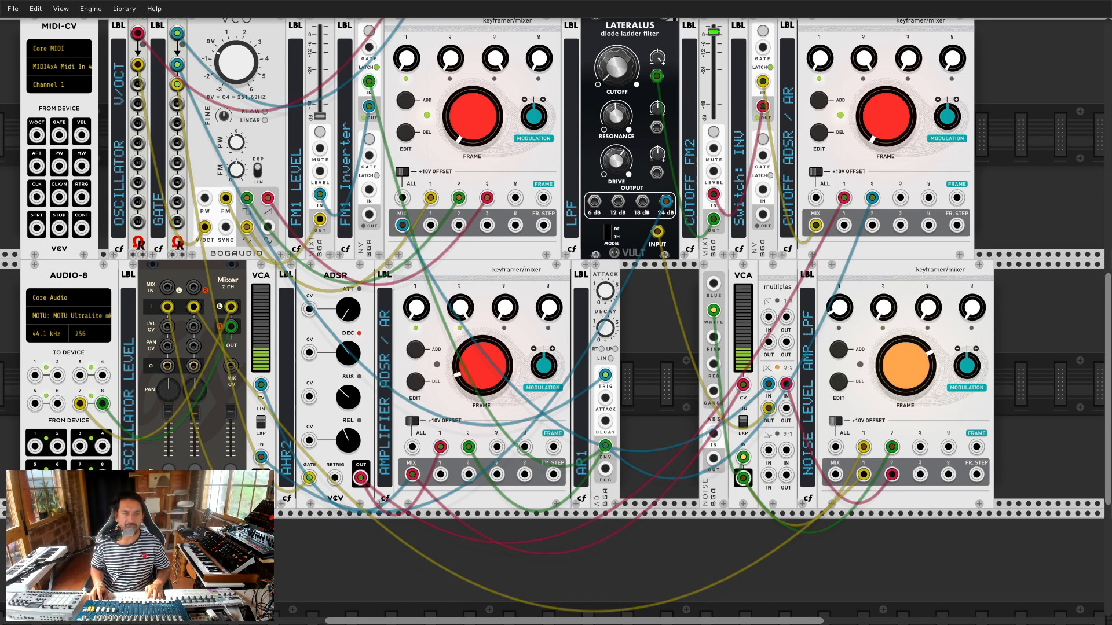
pyautogui.moveTo(493, 367); pyautogui.dragTo(492, 540)
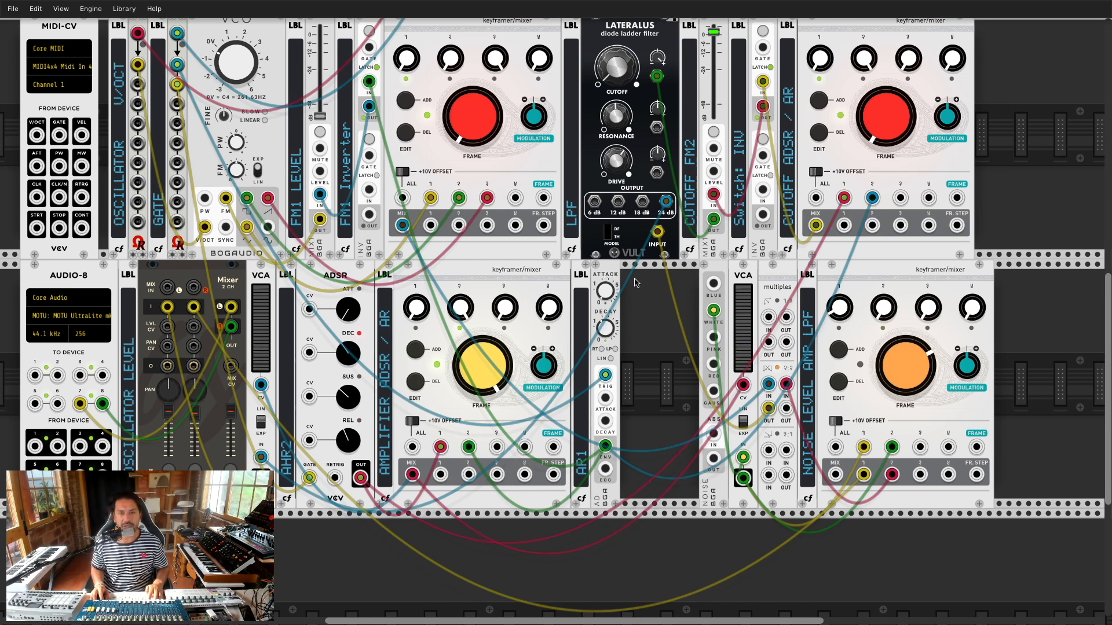
pyautogui.moveTo(717, 272); pyautogui.dragTo(736, 271)
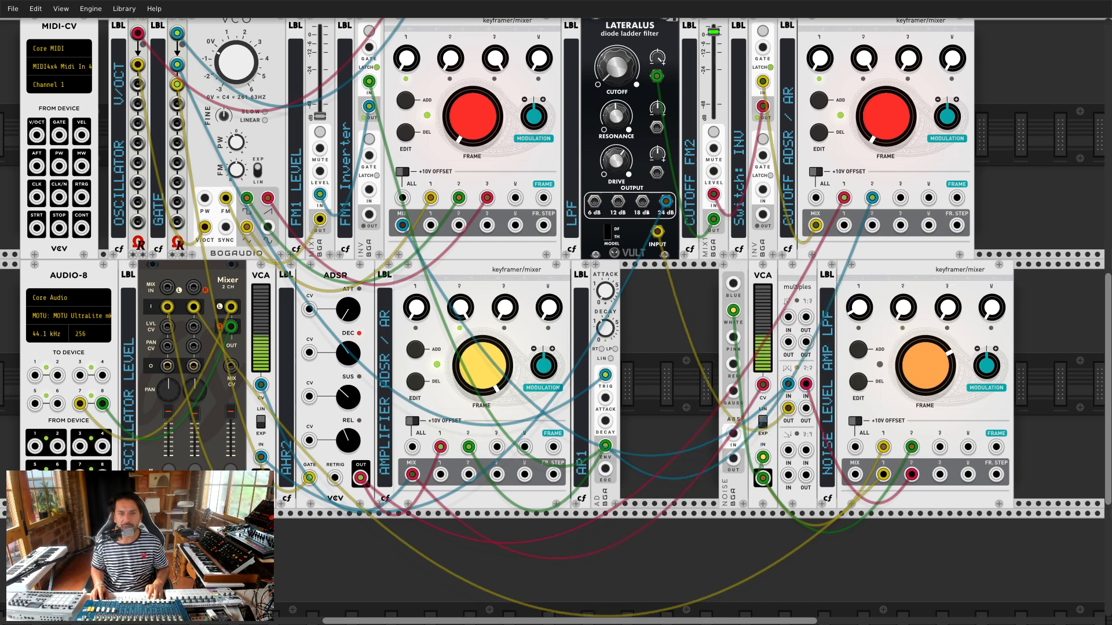
# Step: Toggle the AD envelope's inverted-output option on and back off
pyautogui.rightClick(607, 281)
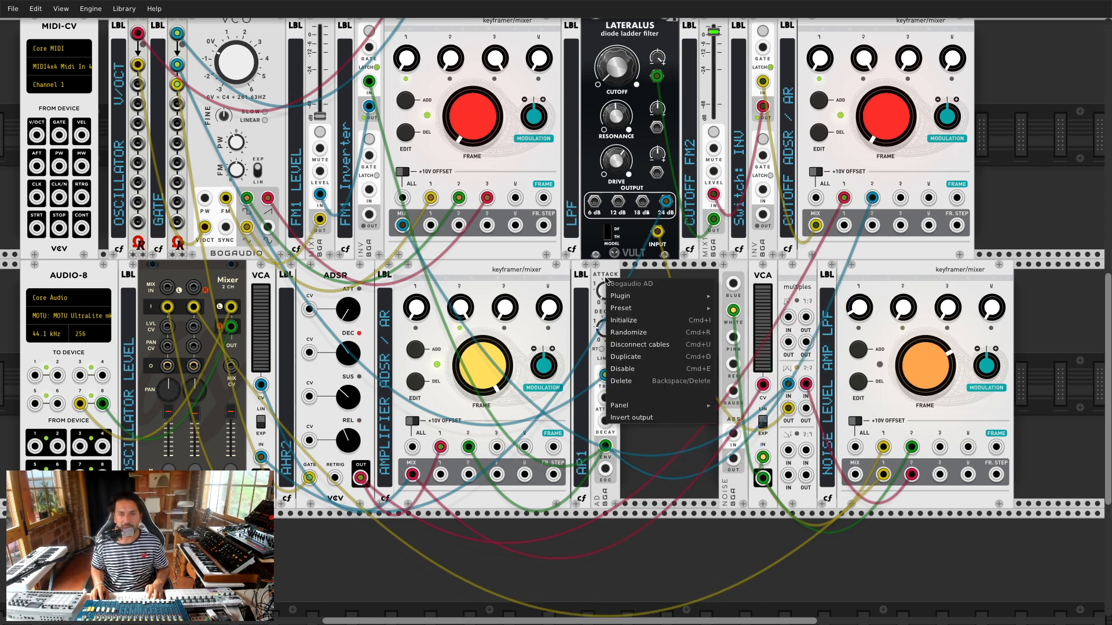
pyautogui.click(637, 418)
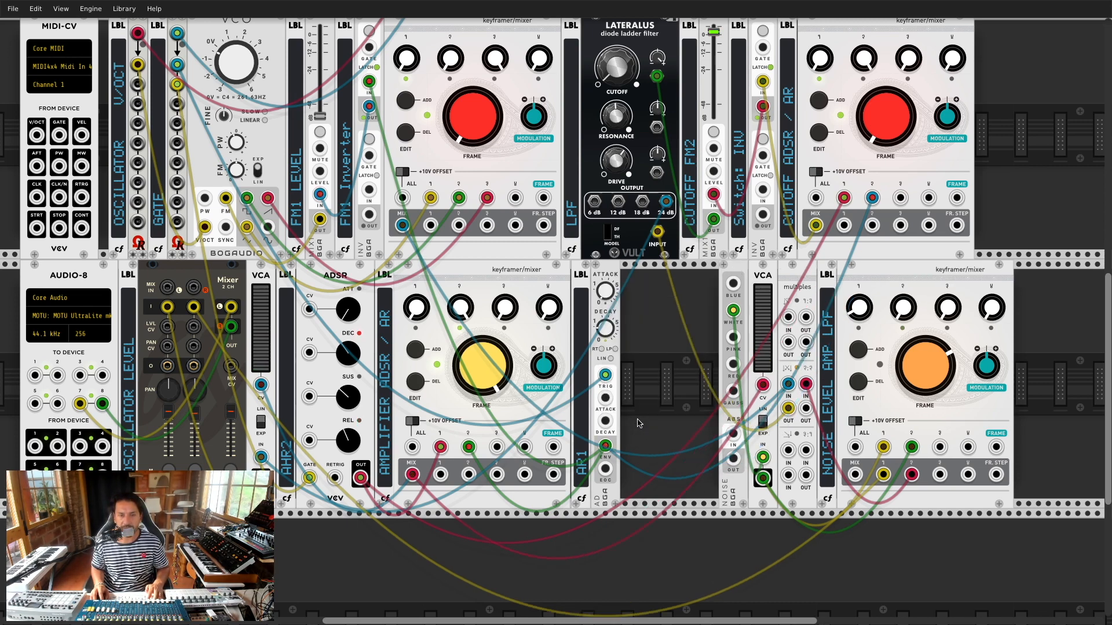
pyautogui.rightClick(604, 271)
pyautogui.click(629, 411)
pyautogui.rightClick(611, 281)
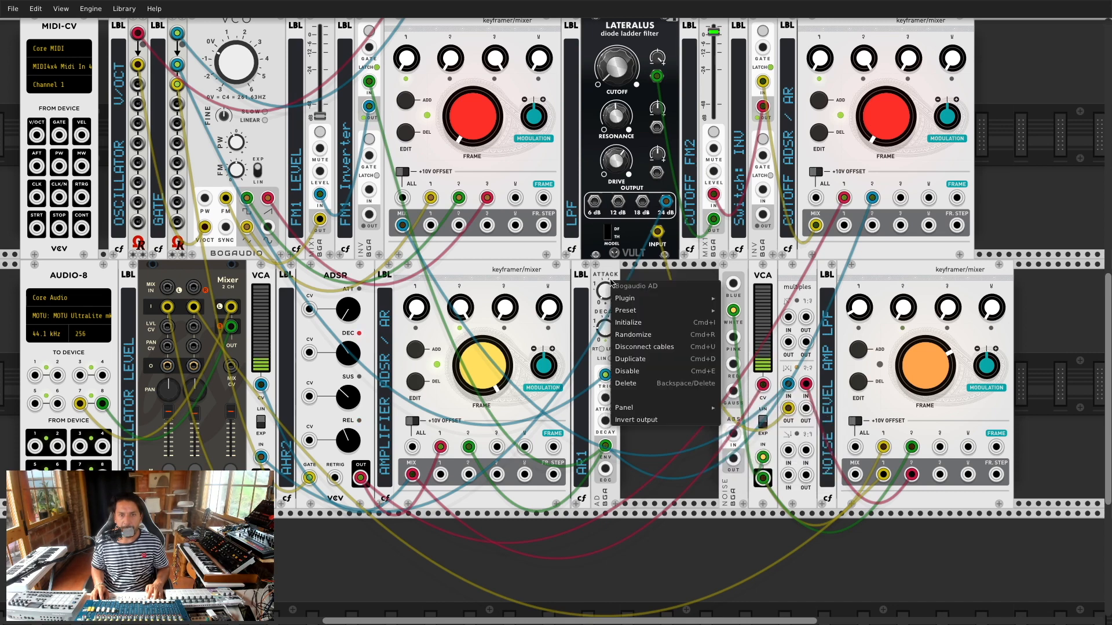
pyautogui.click(651, 469)
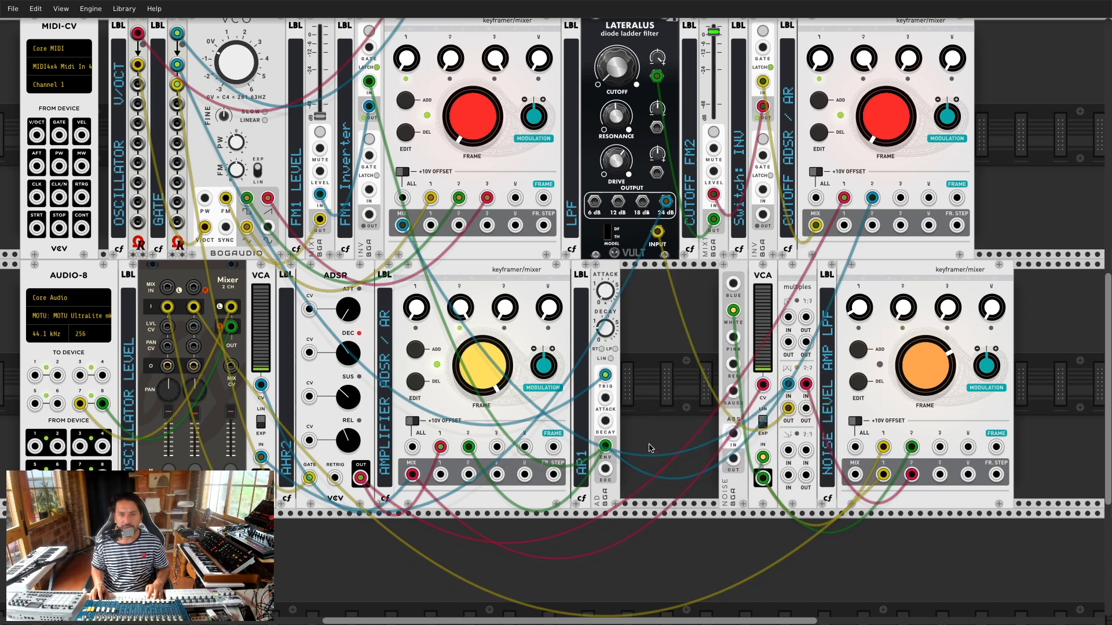
# Step: Duplicate the ADSR, rewire the gate and inverter cables to it, and replace the deleted AD envelope
pyautogui.hotkey('ctrl', 'd')
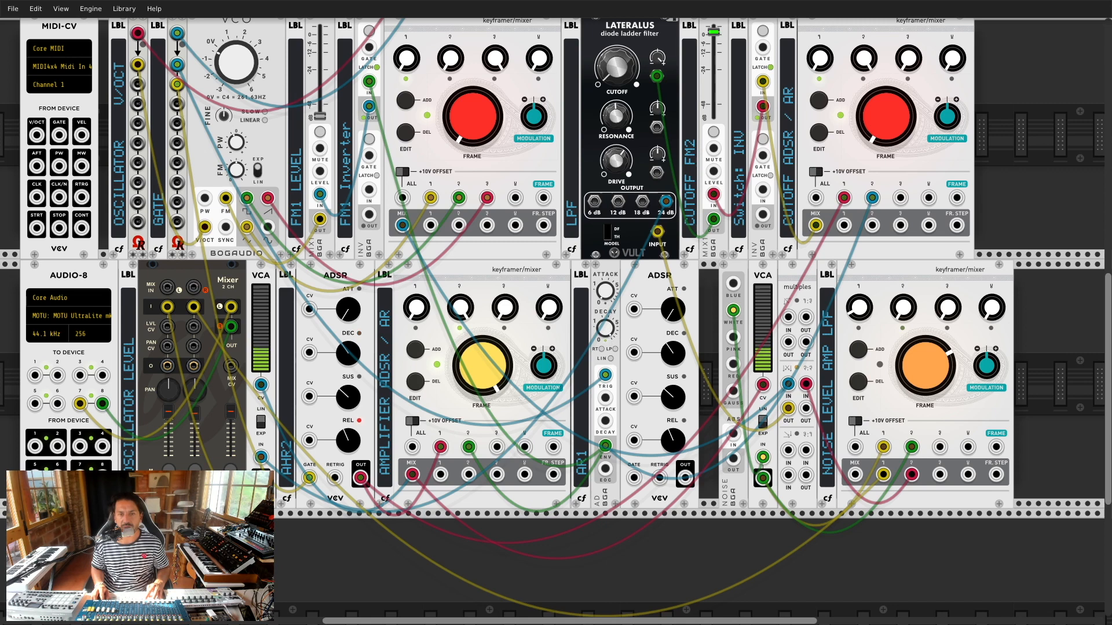
pyautogui.moveTo(605, 374); pyautogui.dragTo(635, 480)
pyautogui.moveTo(604, 446); pyautogui.dragTo(685, 478)
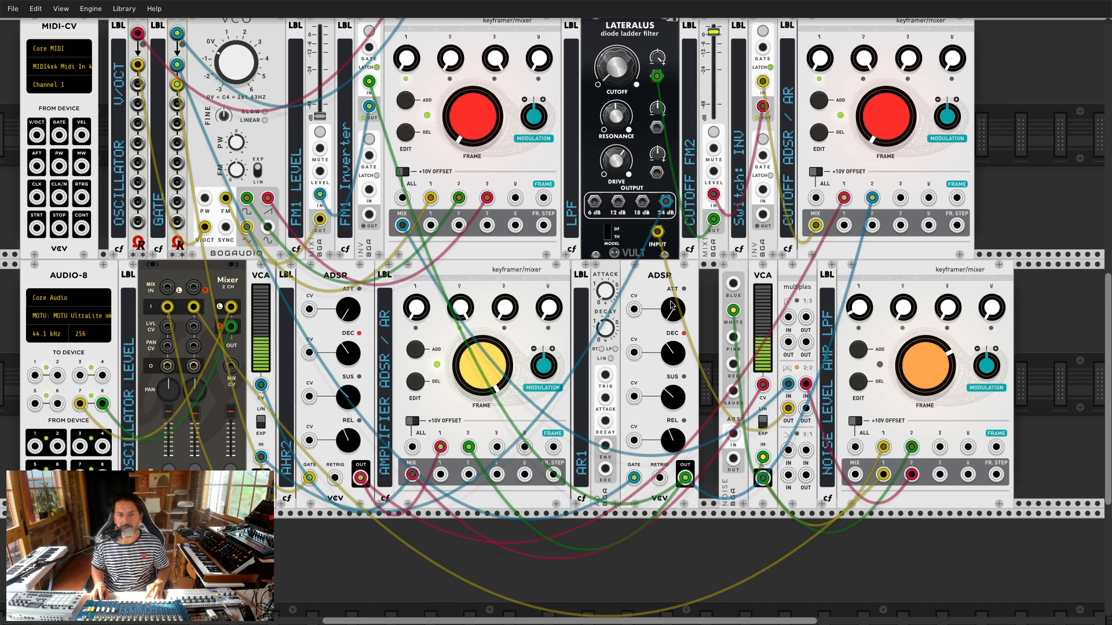
pyautogui.rightClick(604, 272)
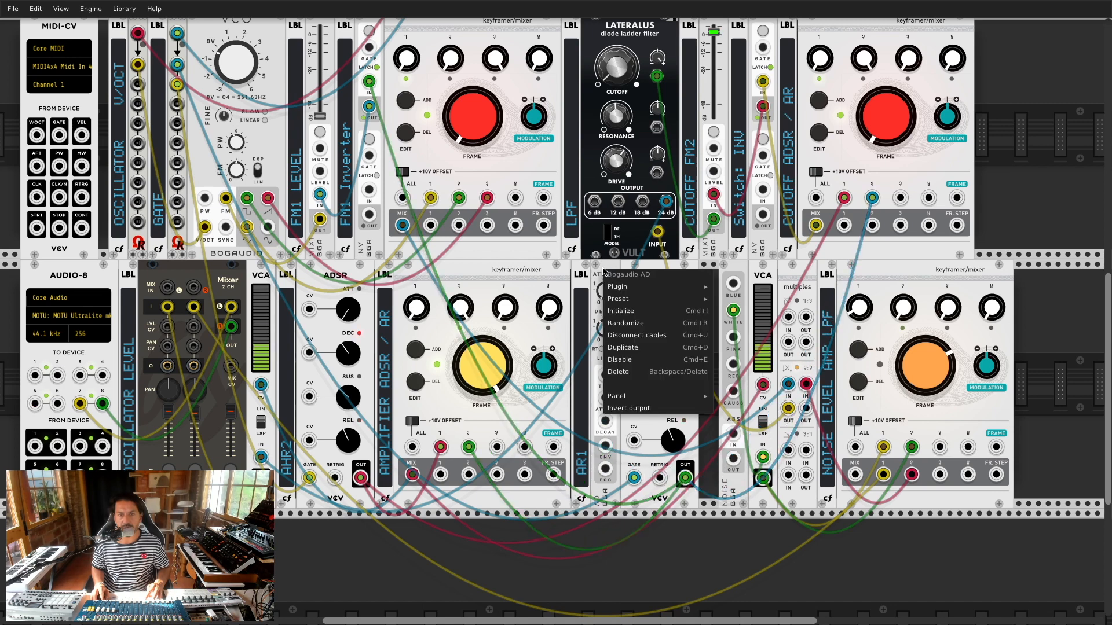
pyautogui.click(614, 373)
pyautogui.moveTo(670, 276); pyautogui.dragTo(641, 277)
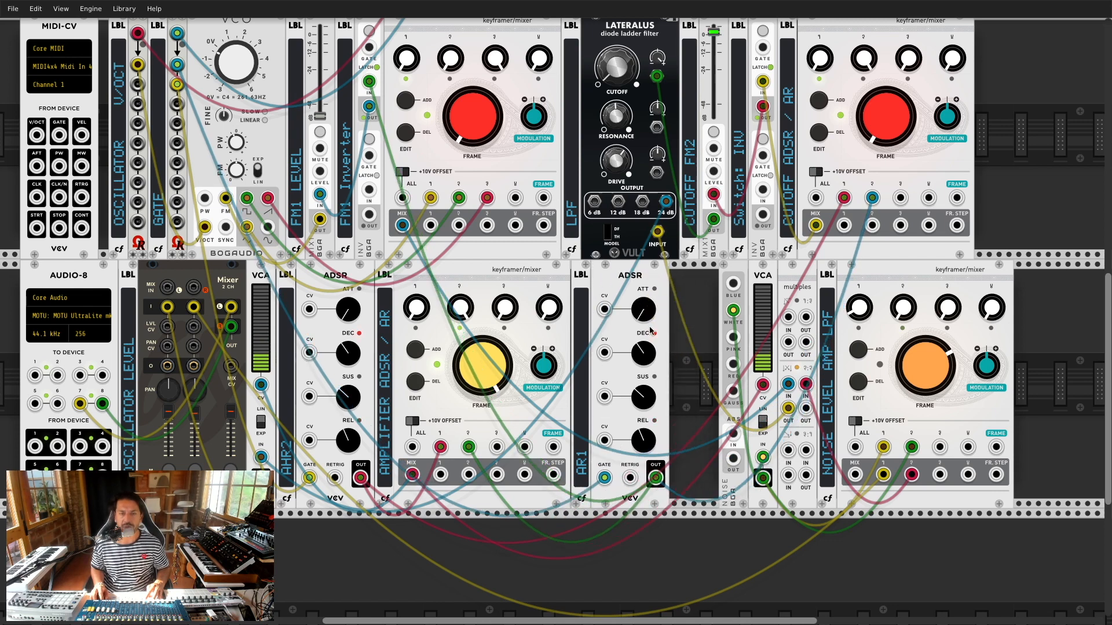
# Step: Give the second ADSR a short decay, sustain near 10 o'clock and a longer release
pyautogui.moveTo(644, 365); pyautogui.dragTo(645, 426)
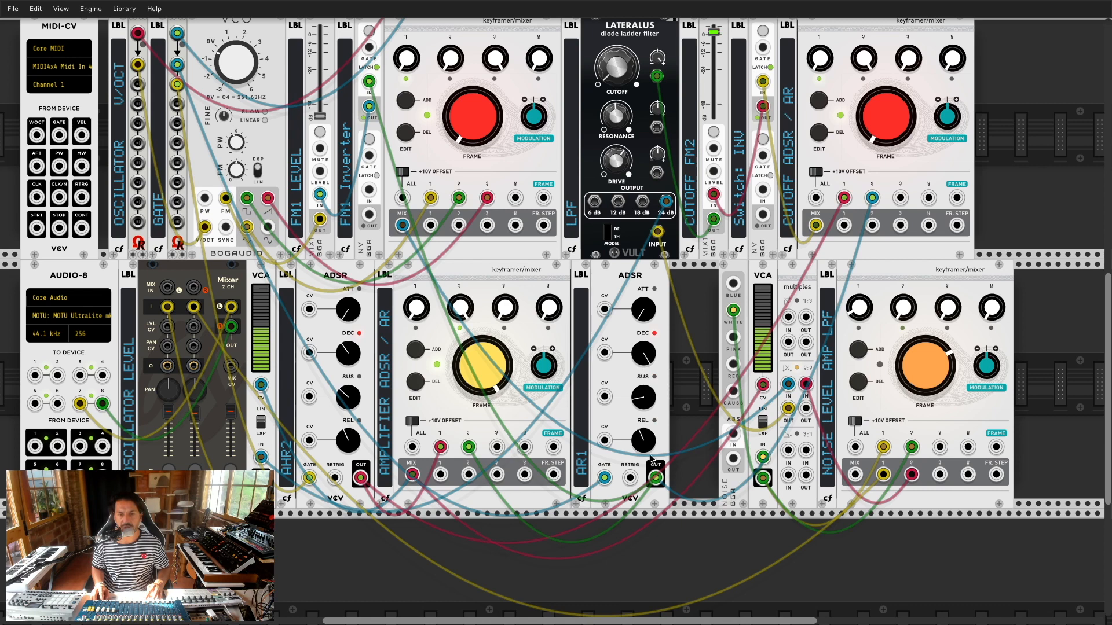
pyautogui.moveTo(645, 354); pyautogui.dragTo(654, 399)
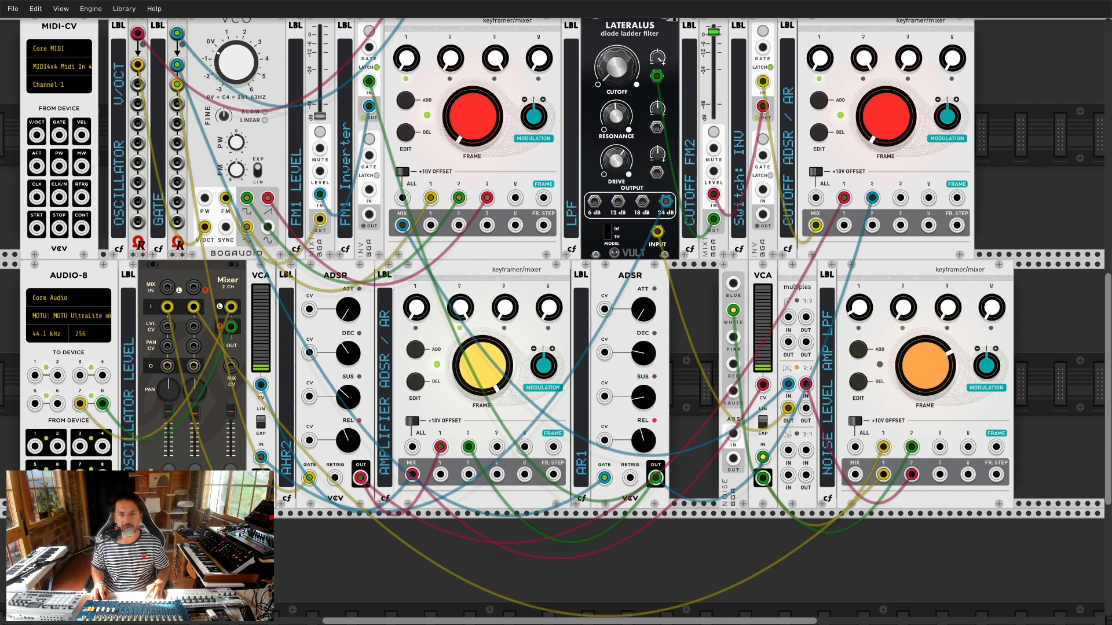
pyautogui.moveTo(648, 406); pyautogui.dragTo(649, 348)
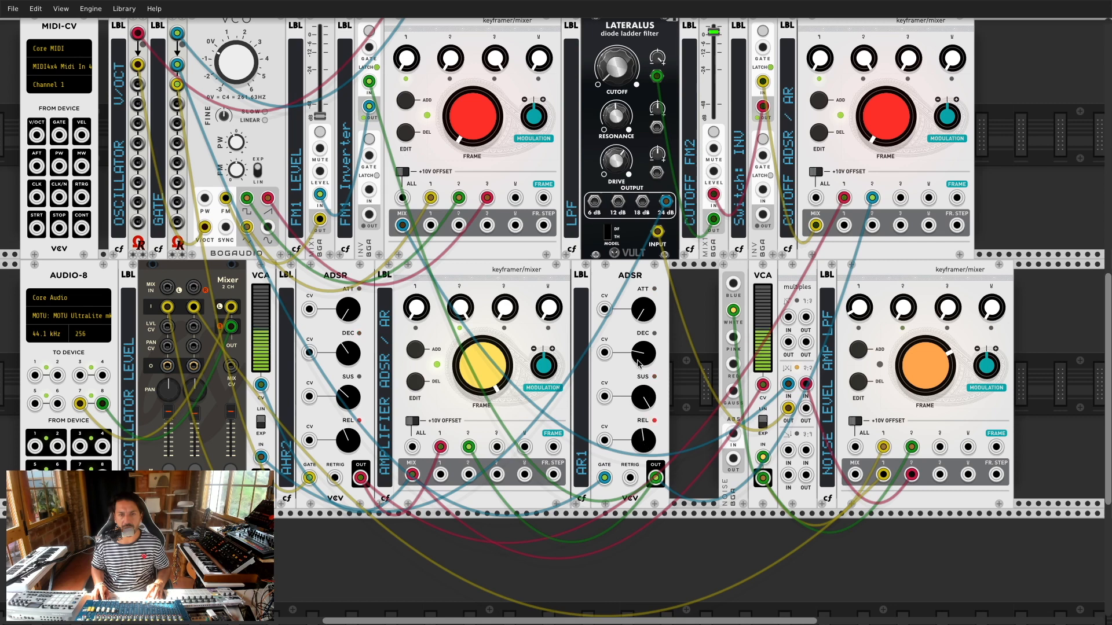
pyautogui.moveTo(643, 440); pyautogui.dragTo(643, 417)
pyautogui.moveTo(651, 398); pyautogui.dragTo(652, 446)
pyautogui.moveTo(645, 354); pyautogui.dragTo(645, 339)
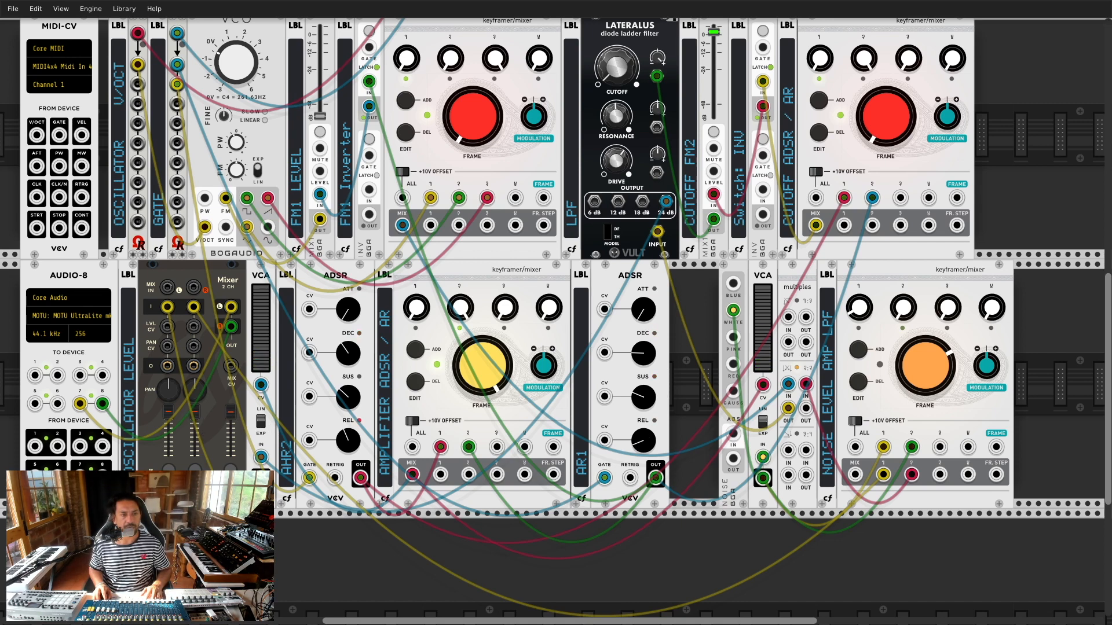
# Step: Clear the NoteSeq16 grid and enter bottom-row kick notes on steps 1, 5 and 9
pyautogui.rightClick(323, 297)
pyautogui.click(305, 287)
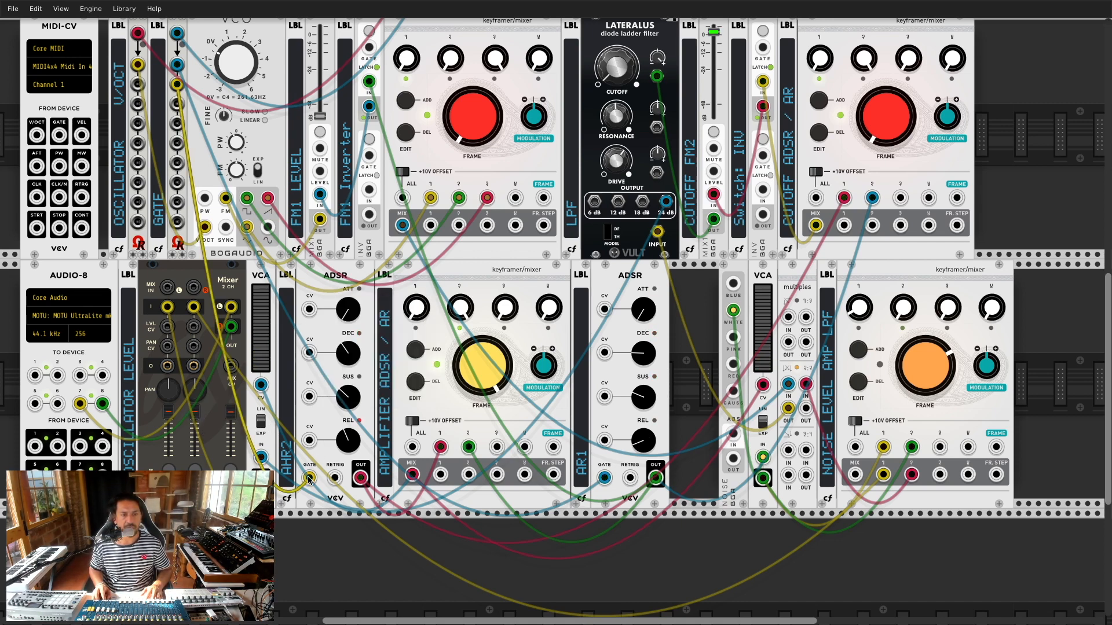
pyautogui.scroll(5, 326, 246)
pyautogui.scroll(6, 325, 234)
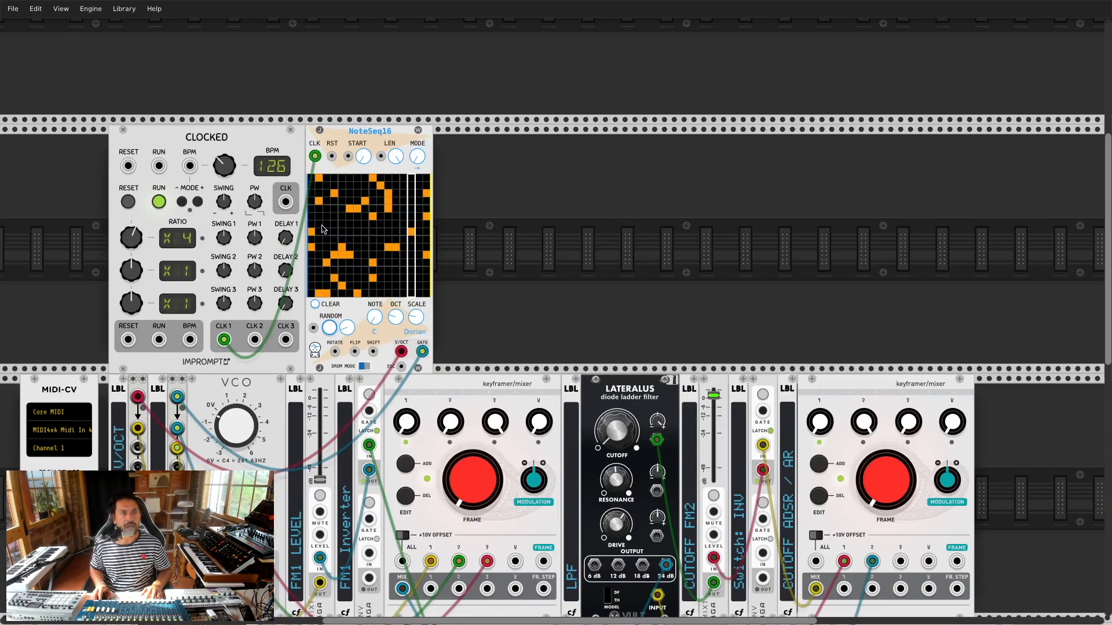
pyautogui.click(315, 304)
pyautogui.click(312, 293)
pyautogui.click(342, 294)
pyautogui.click(373, 293)
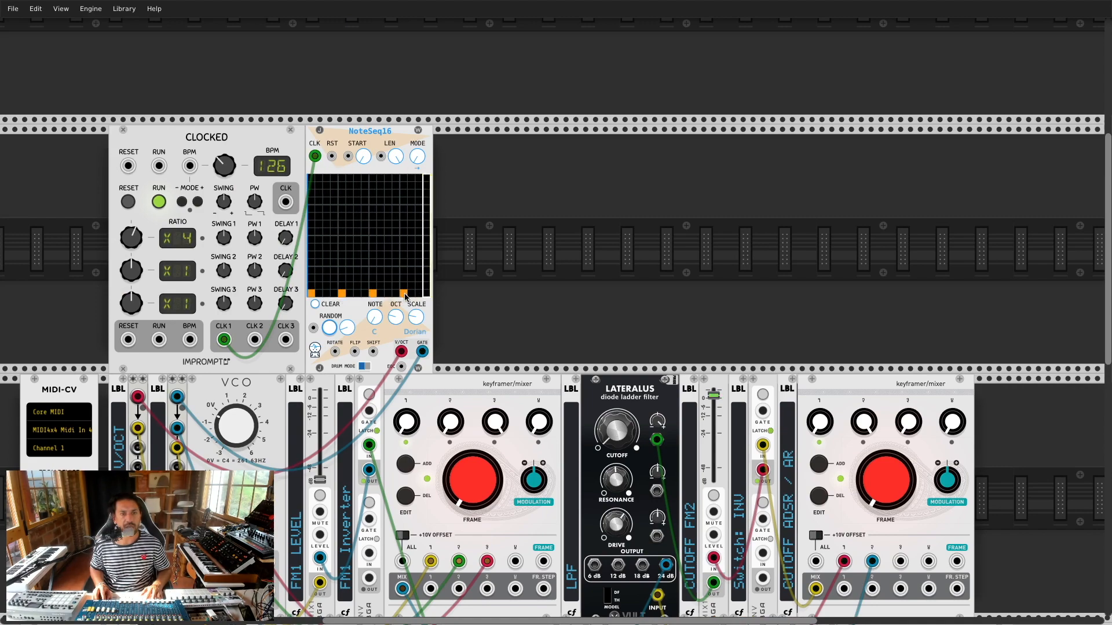
pyautogui.scroll(-8, 414, 296)
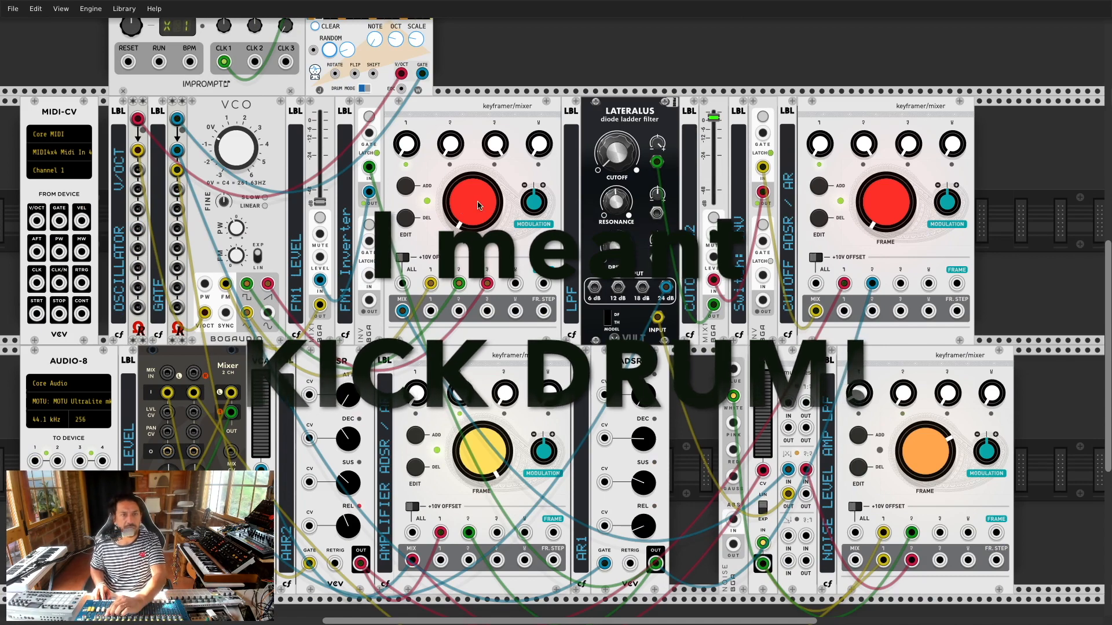
# Step: Raise the AHR2 envelope's sustain and reset the upper-left FM1 keyframer frame to red
pyautogui.moveTo(462, 212); pyautogui.dragTo(480, 215)
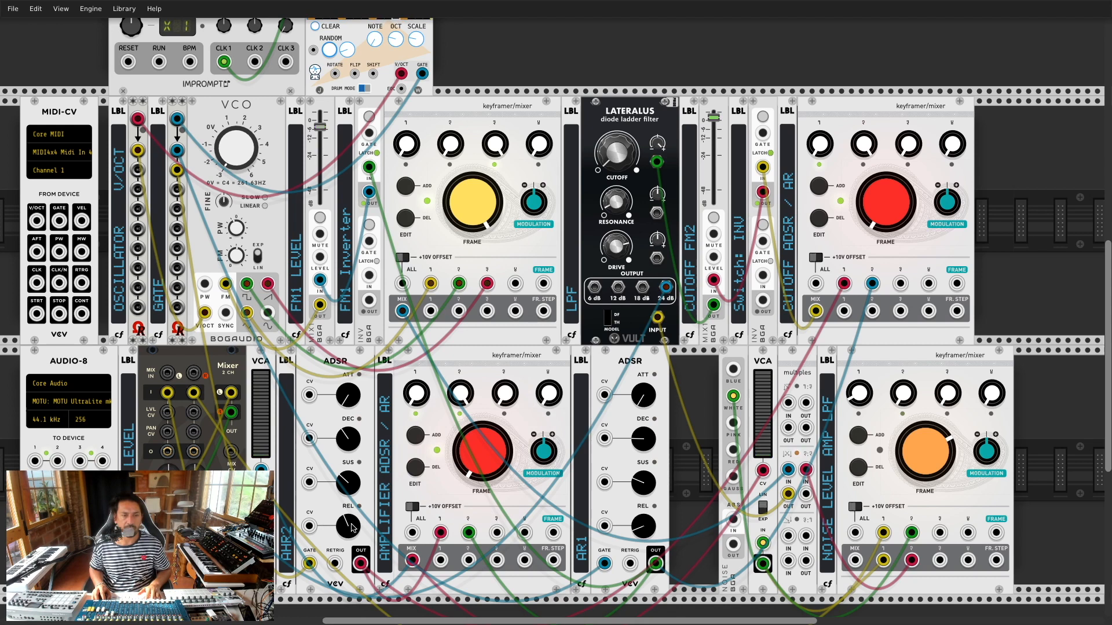
pyautogui.moveTo(351, 485)
pyautogui.mouseDown()
pyautogui.moveTo(346, 451)
pyautogui.moveTo(347, 470)
pyautogui.mouseUp()
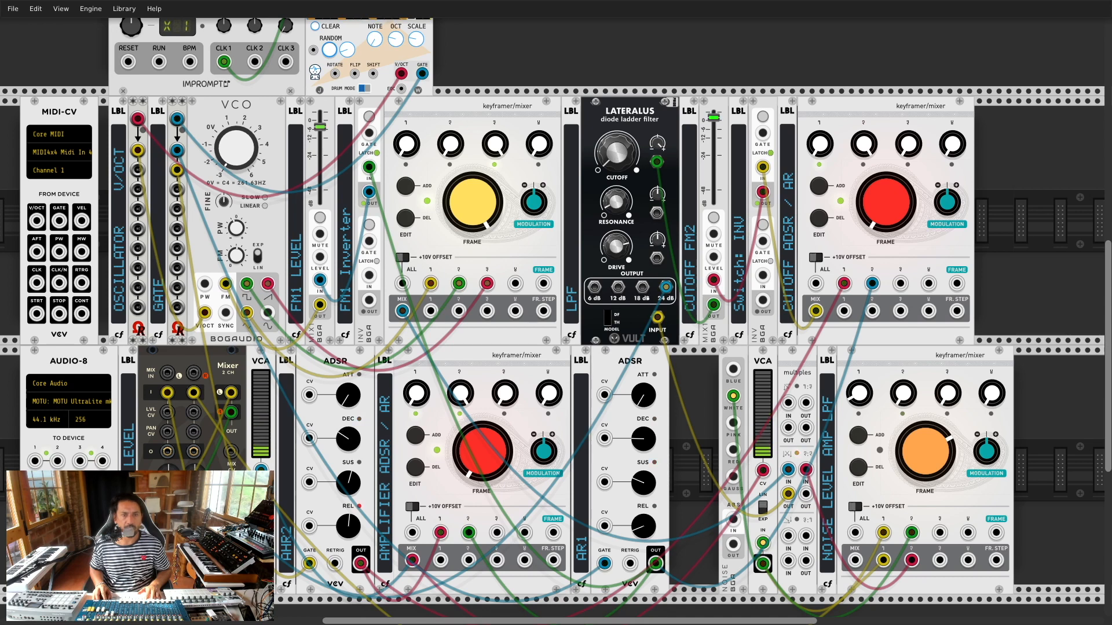
pyautogui.doubleClick(472, 225)
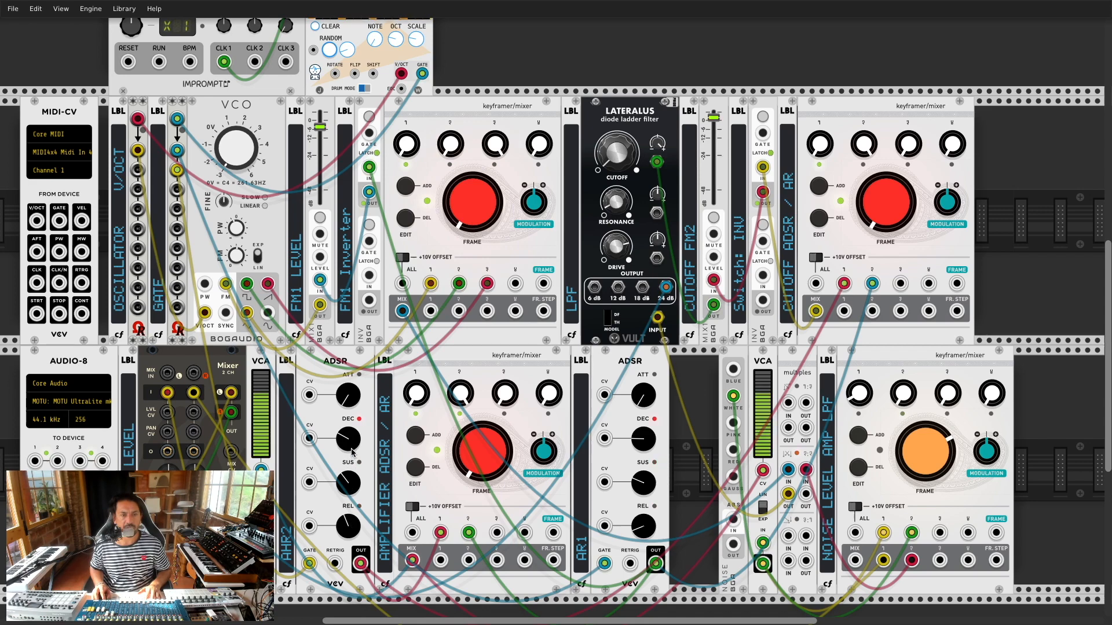
pyautogui.scroll(5, 503, 449)
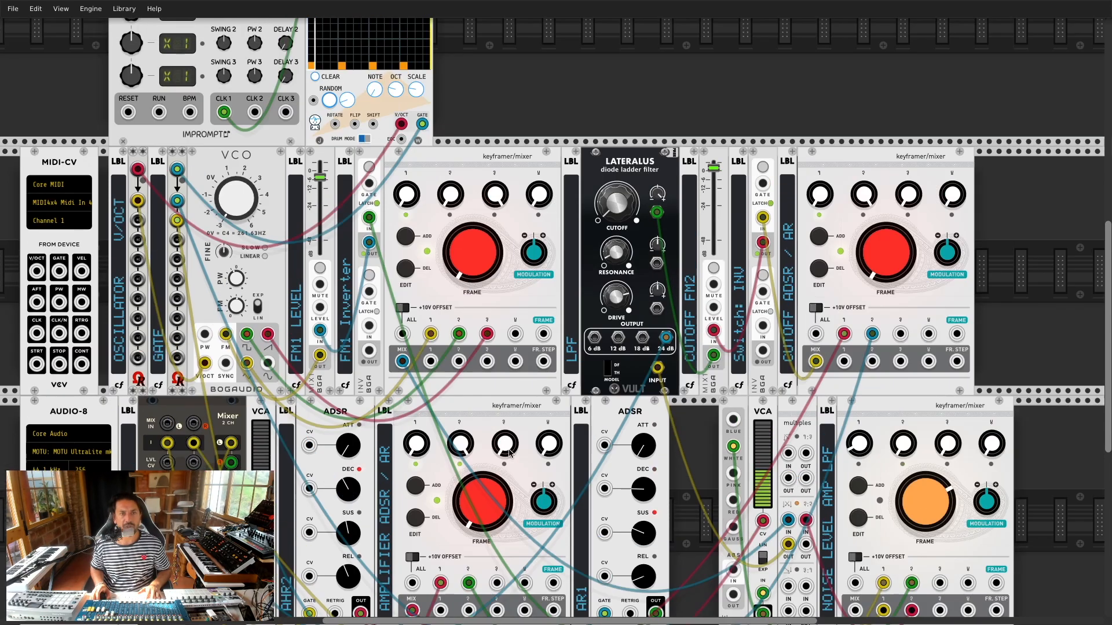
pyautogui.scroll(1, 502, 447)
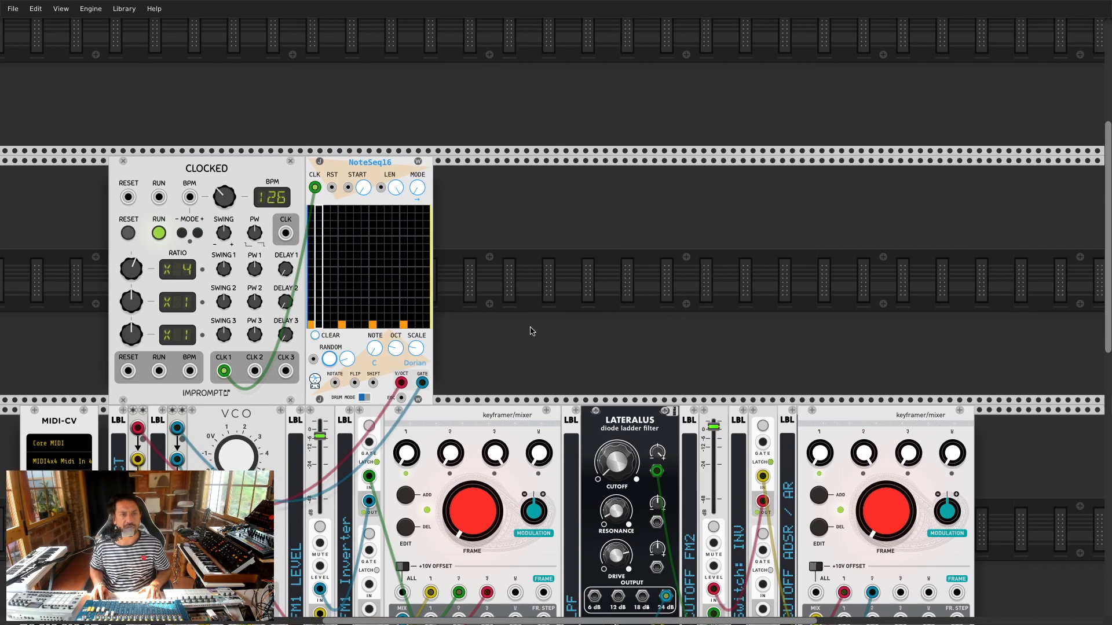
pyautogui.scroll(-5, 485, 265)
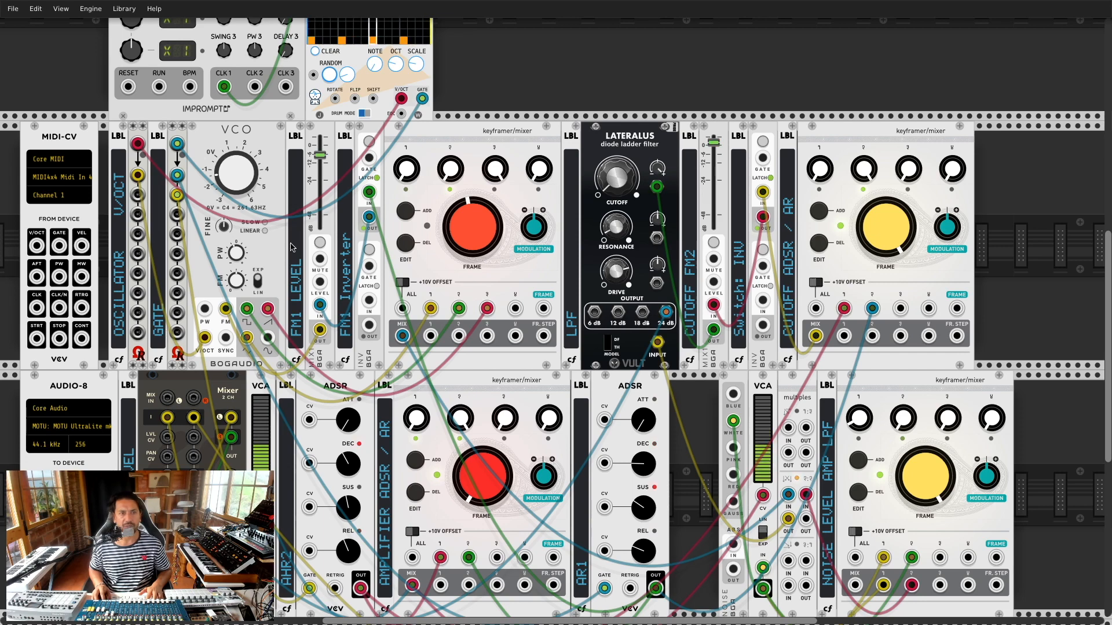
pyautogui.scroll(5, 318, 159)
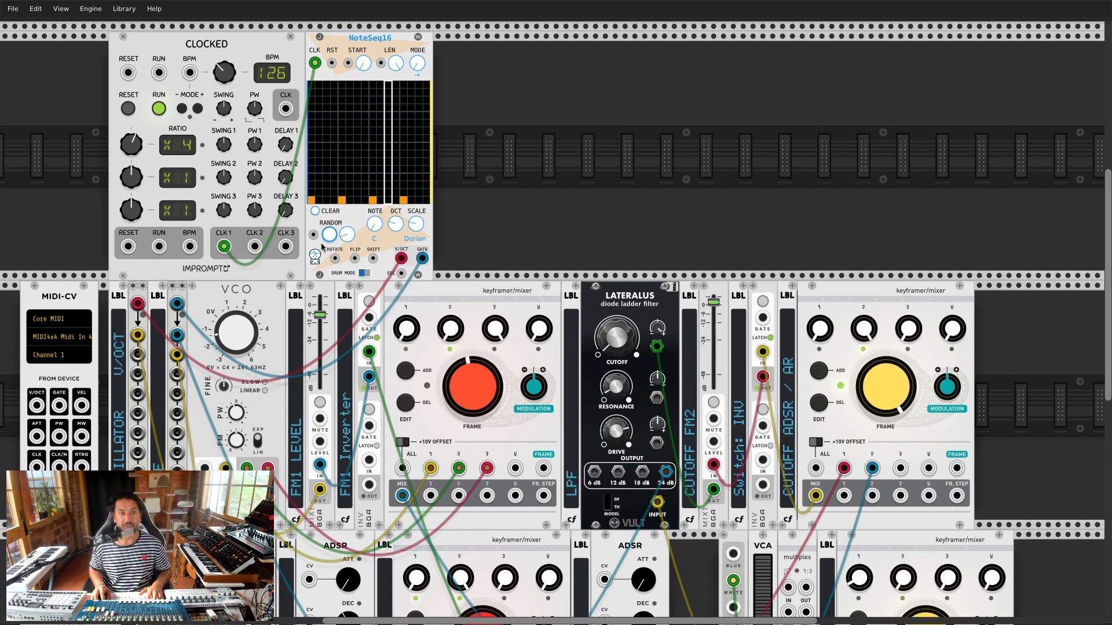
pyautogui.scroll(-8, 895, 145)
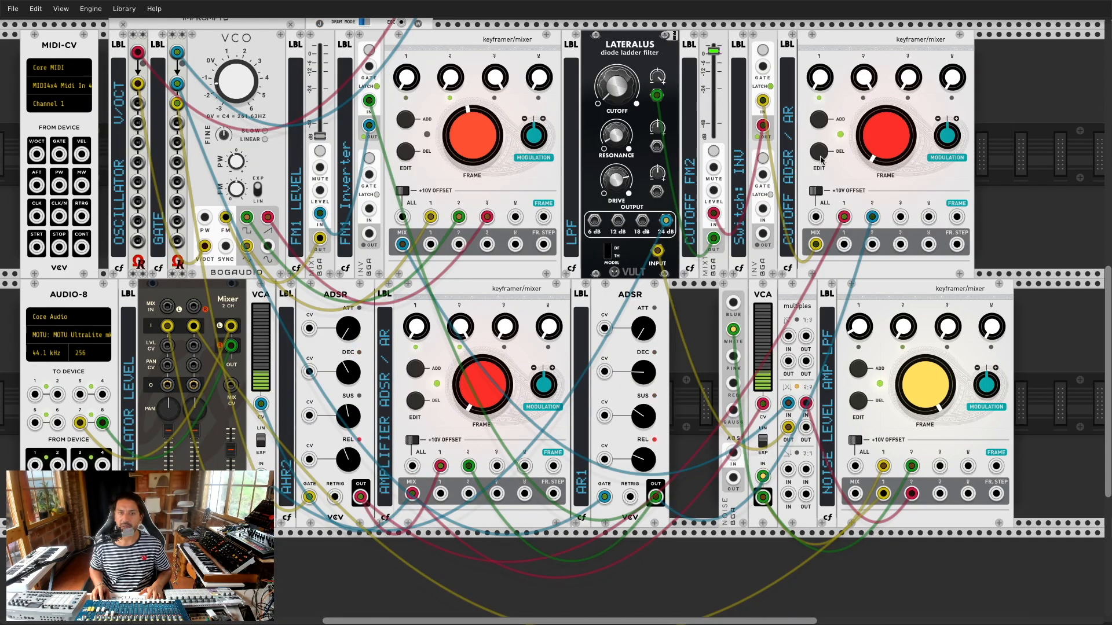
# Step: Lengthen AHR2's decay, set the top keyframer frame mid-low and the noise-level frame below centre
pyautogui.moveTo(349, 377); pyautogui.dragTo(349, 331)
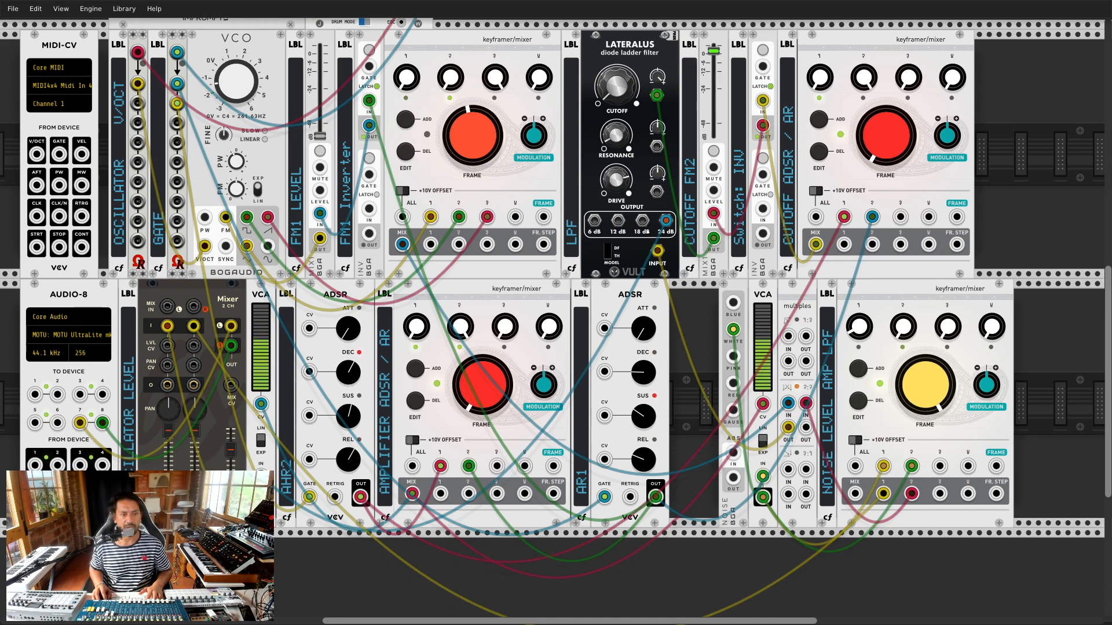
pyautogui.moveTo(476, 148); pyautogui.dragTo(476, 113)
pyautogui.moveTo(484, 153); pyautogui.dragTo(483, 193)
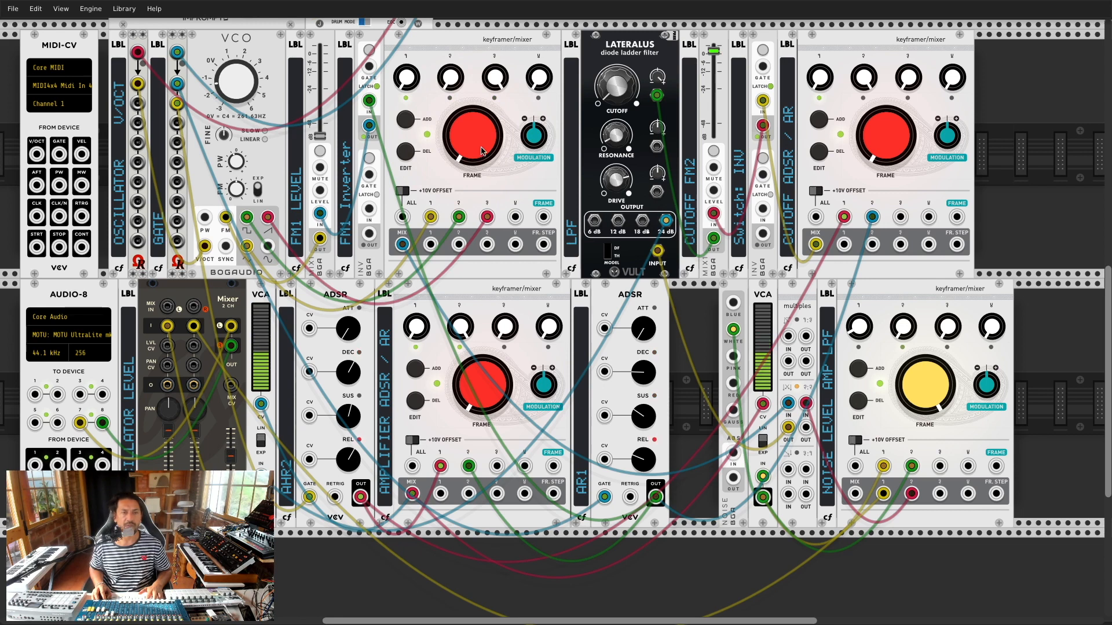
pyautogui.moveTo(484, 194); pyautogui.dragTo(485, 152)
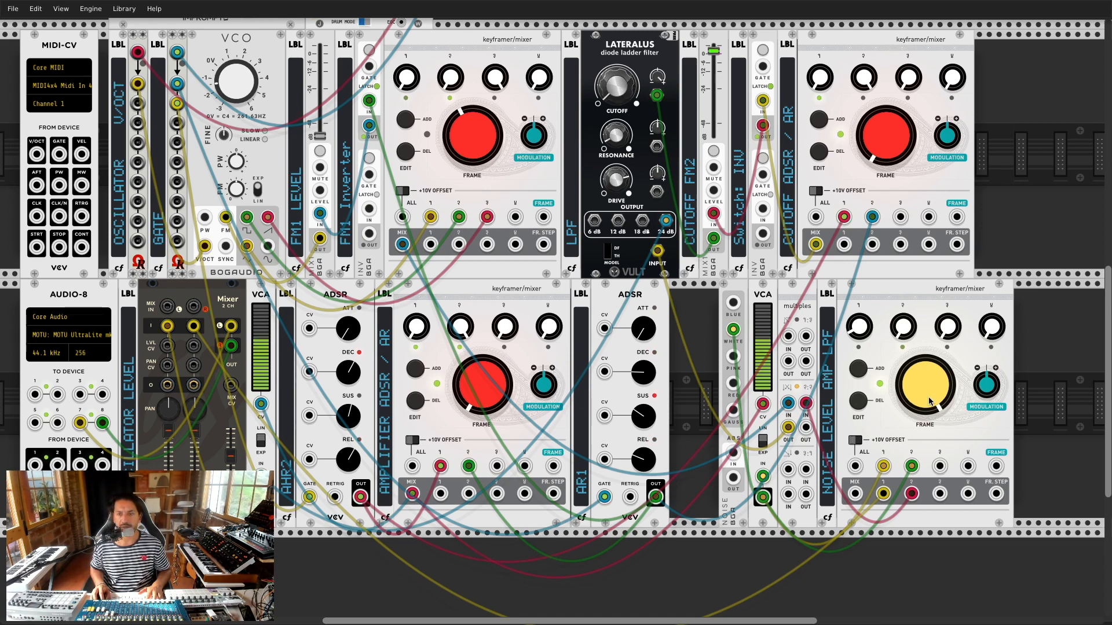
pyautogui.moveTo(925, 386); pyautogui.dragTo(925, 504)
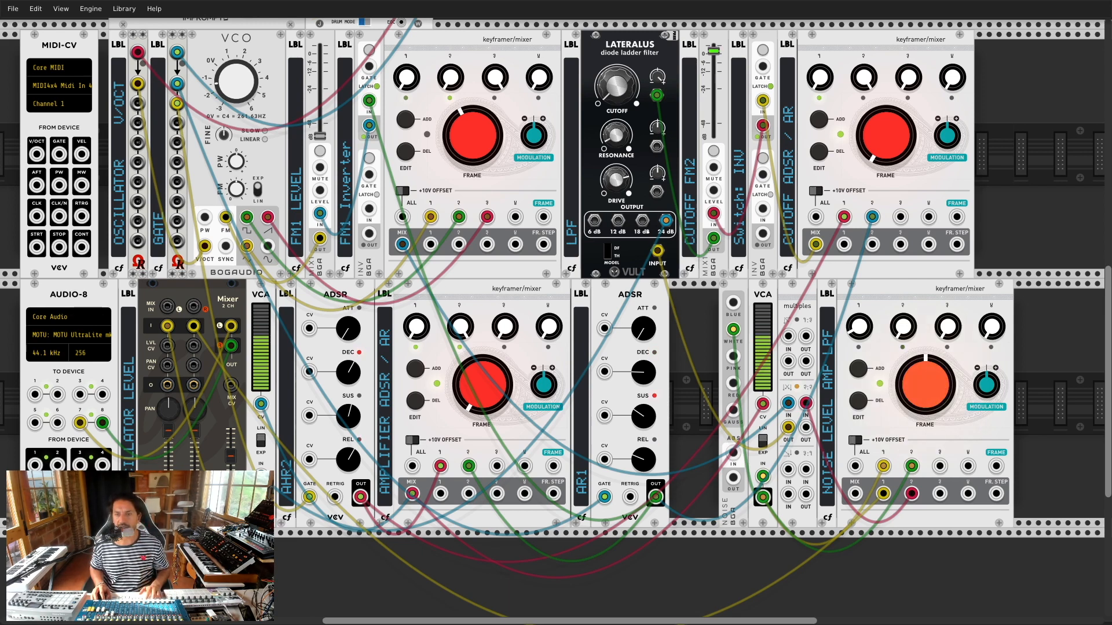
pyautogui.moveTo(505, 154); pyautogui.dragTo(504, 191)
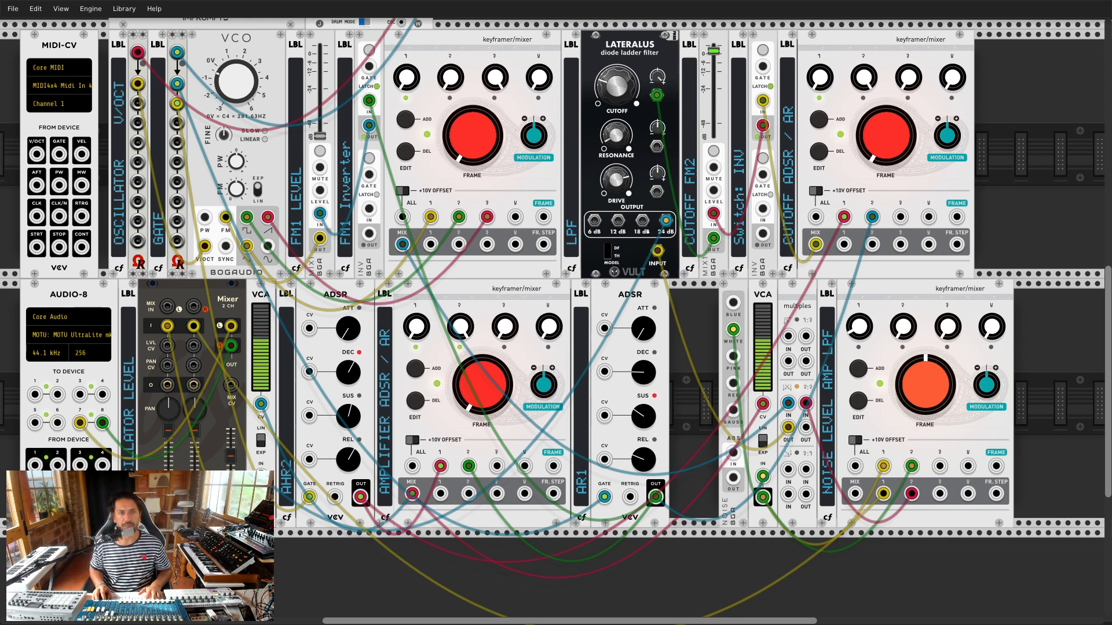
# Step: Stop the Clocked module's RUN to halt the sequencer
pyautogui.scroll(5, 255, 84)
pyautogui.scroll(5, 273, 147)
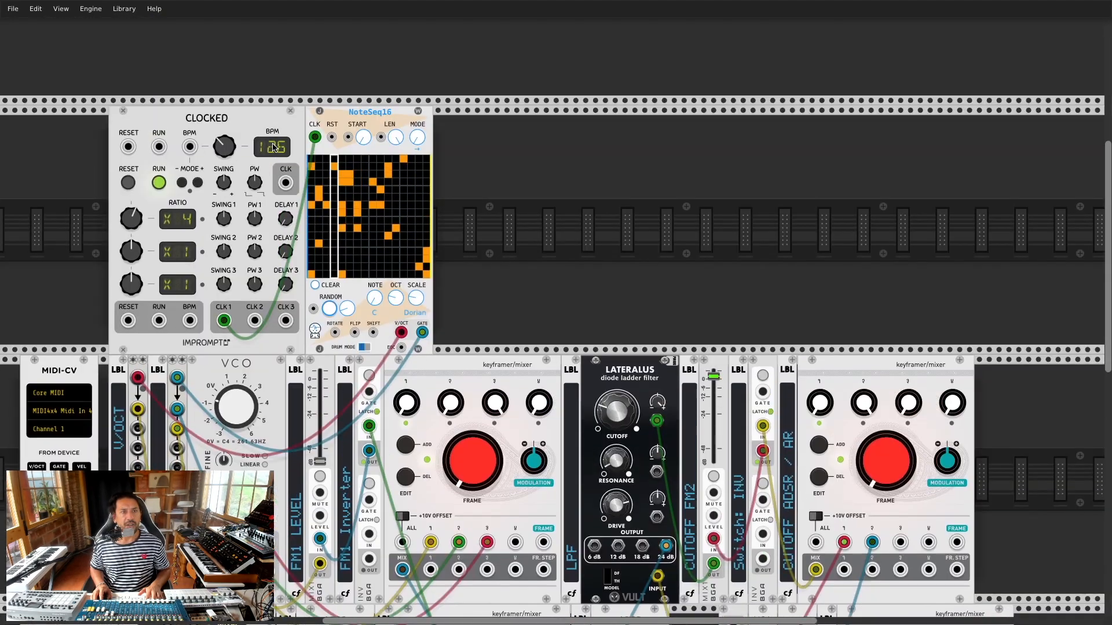
pyautogui.click(159, 182)
pyautogui.scroll(-3, 554, 232)
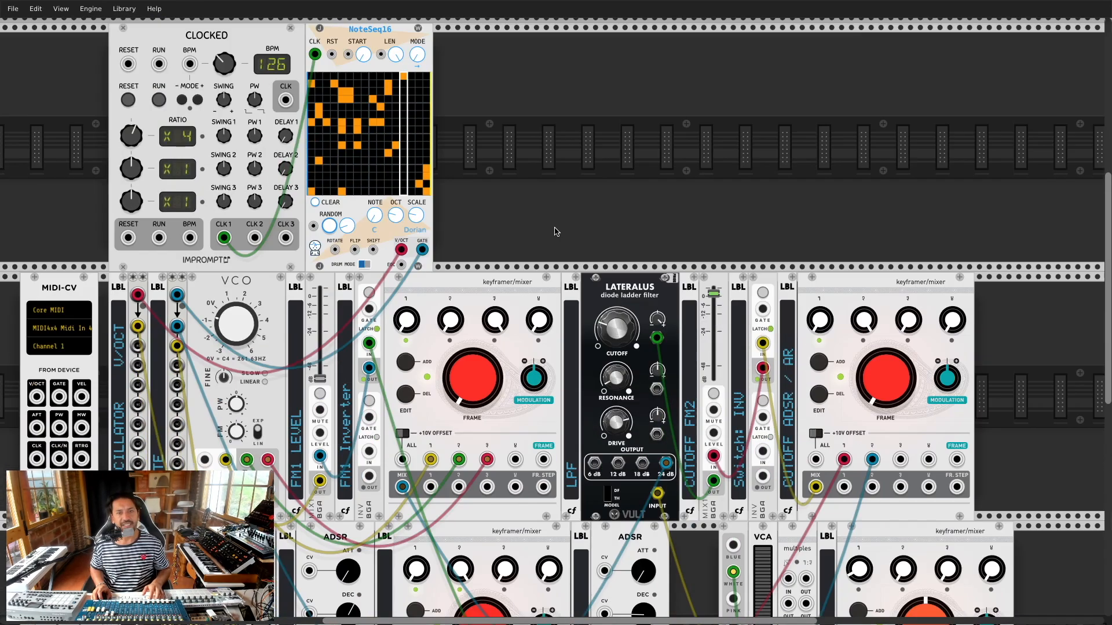